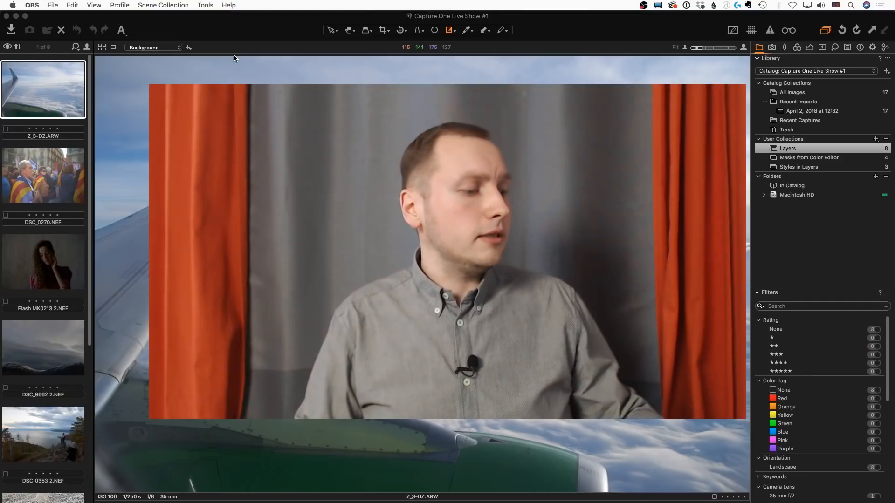
Switch to Chrome and view the YouTube tutorial "How To Use The Colour Checker Passport In Capture One"
{"action": "key", "text": "super+Tab"}
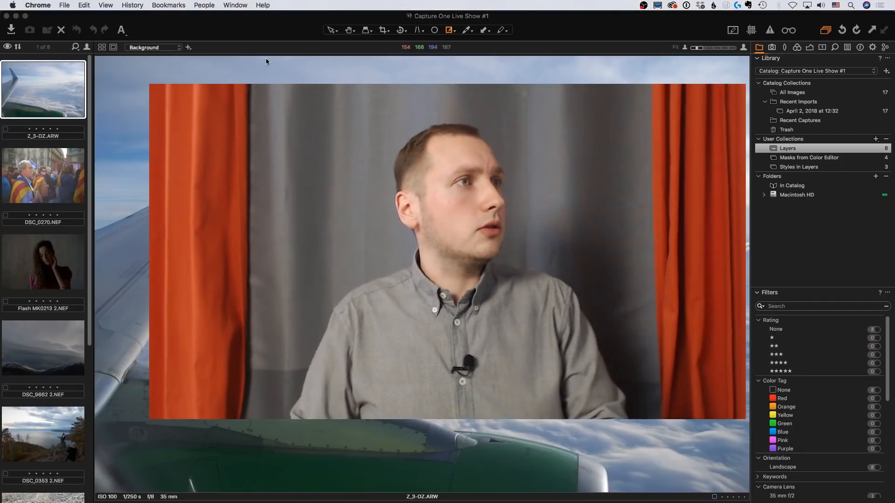
{"action": "key", "text": "super+c"}
{"action": "left_click", "coordinate": [20, 282]}
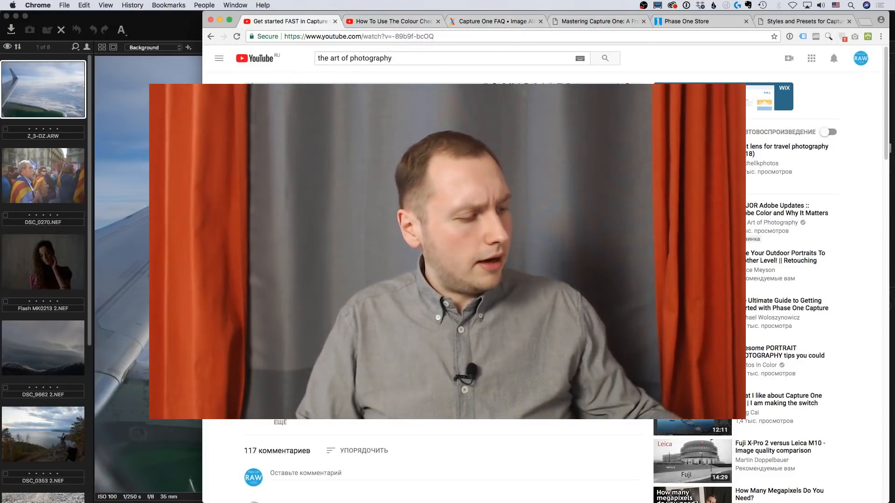
{"action": "key", "text": "ctrl+alt+z"}
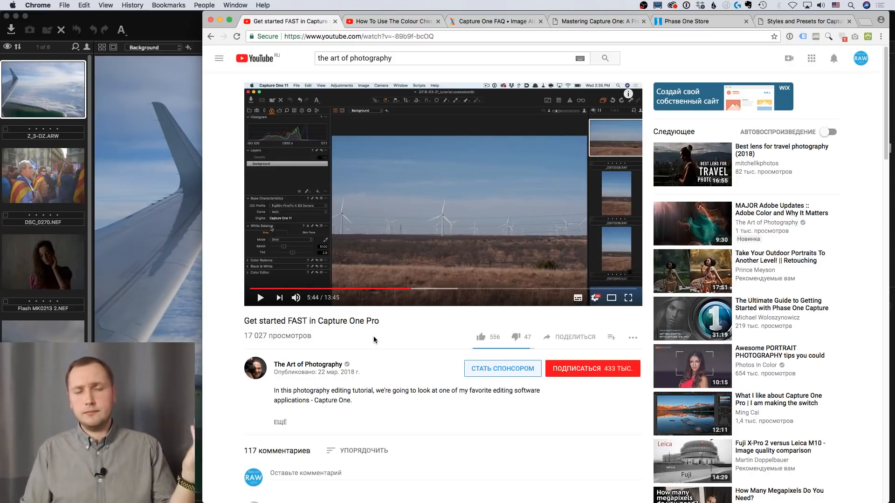
{"action": "left_click", "coordinate": [389, 23]}
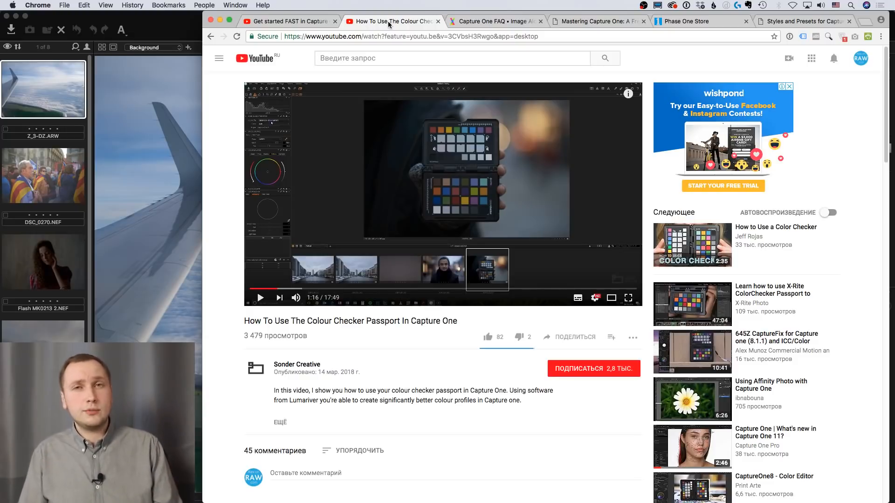
Open the Image Alchemist Capture One FAQ and examine its questions from connected-camera import through automatic cropping
{"action": "left_click", "coordinate": [488, 22]}
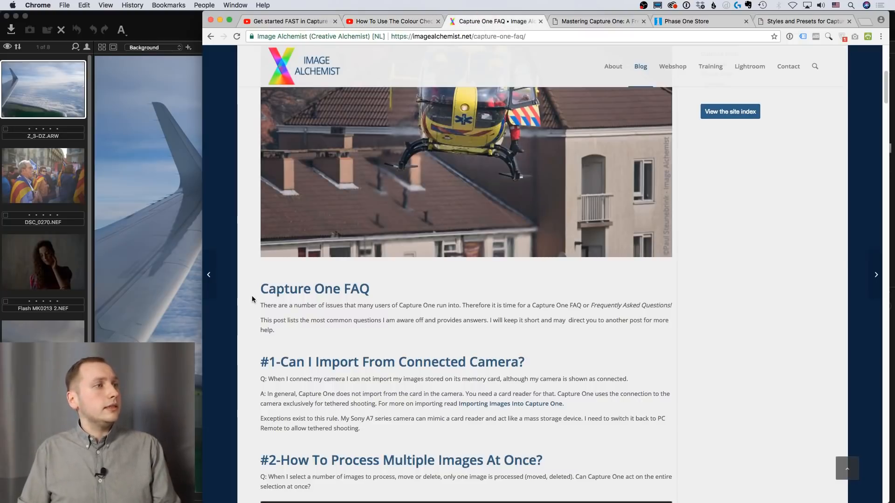
{"action": "scroll", "coordinate": [250, 297], "scroll_direction": "up", "scroll_amount": 3}
{"action": "scroll", "coordinate": [251, 296], "scroll_direction": "up", "scroll_amount": 4}
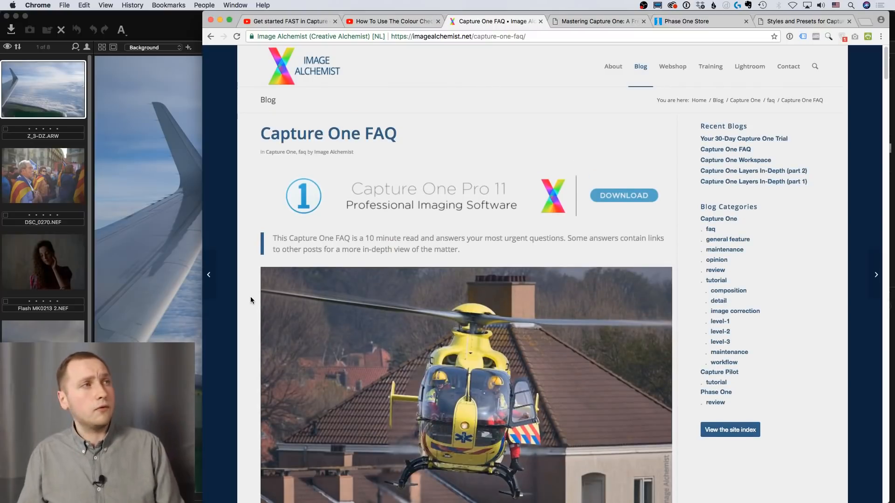
{"action": "scroll", "coordinate": [250, 297], "scroll_direction": "down", "scroll_amount": 5}
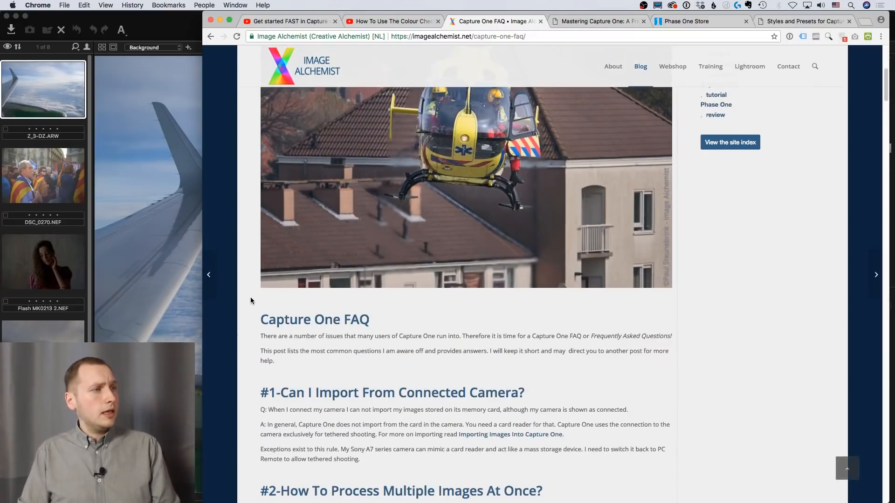
{"action": "scroll", "coordinate": [250, 297], "scroll_direction": "down", "scroll_amount": 2}
{"action": "scroll", "coordinate": [250, 297], "scroll_direction": "down", "scroll_amount": 2}
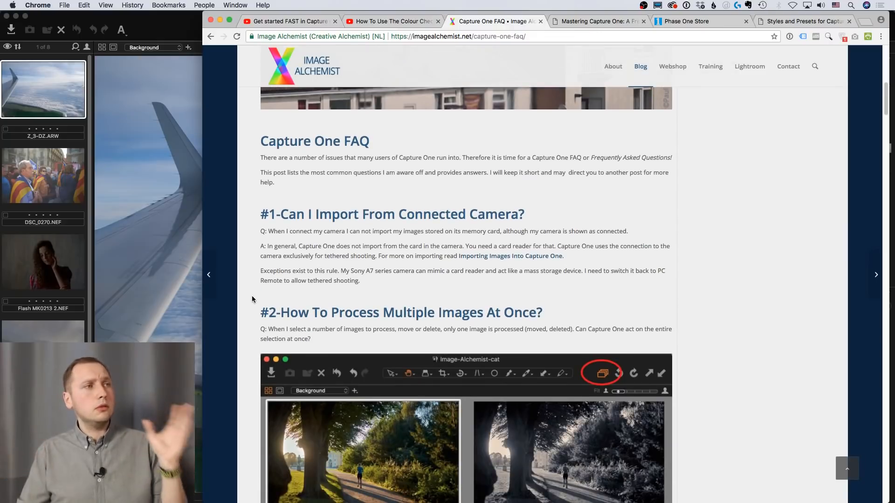
{"action": "scroll", "coordinate": [248, 289], "scroll_direction": "down", "scroll_amount": 2}
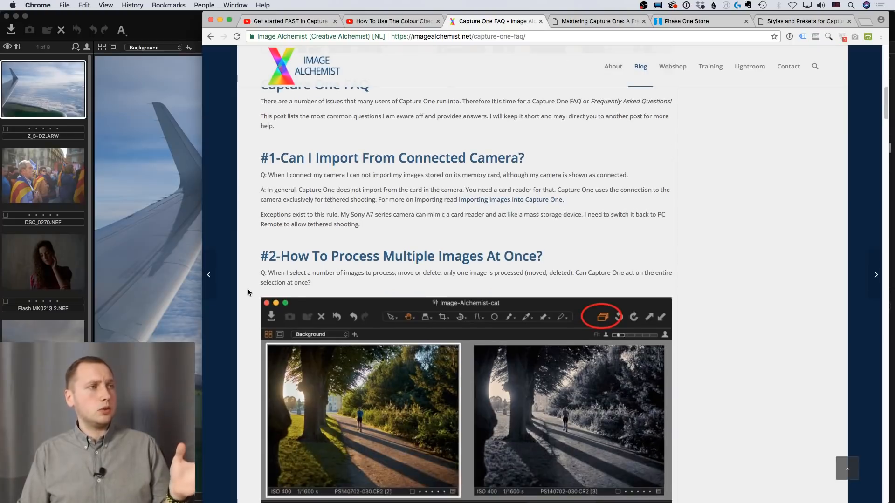
{"action": "scroll", "coordinate": [247, 292], "scroll_direction": "down", "scroll_amount": 2}
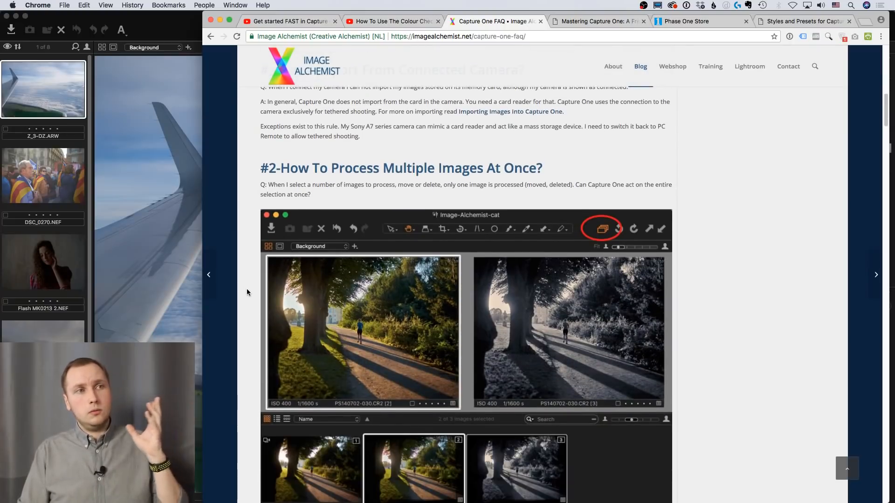
{"action": "scroll", "coordinate": [247, 292], "scroll_direction": "down", "scroll_amount": 5}
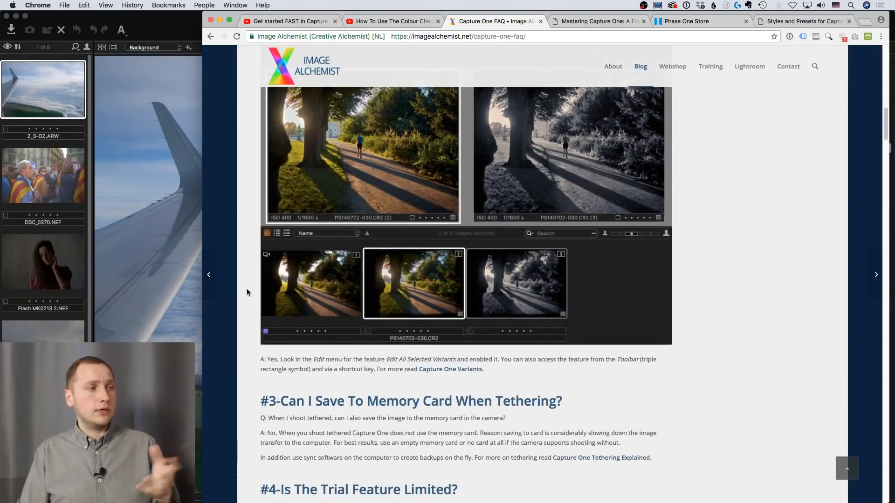
{"action": "scroll", "coordinate": [247, 292], "scroll_direction": "up", "scroll_amount": 7}
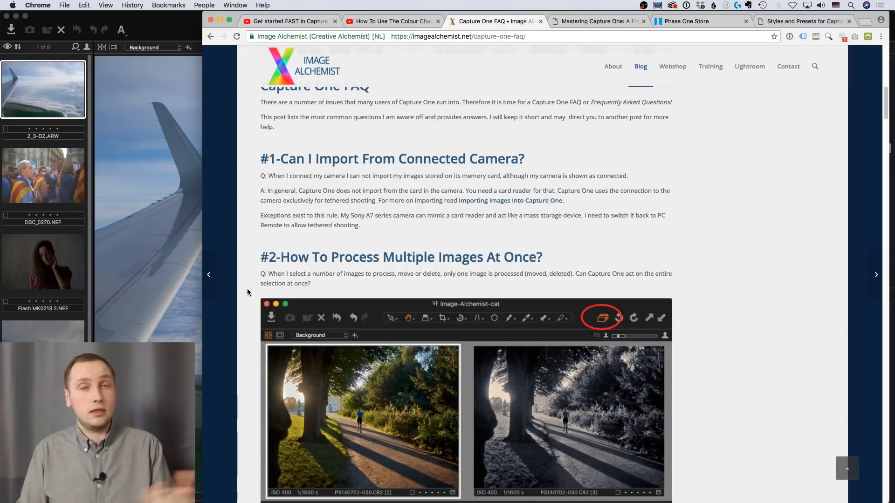
{"action": "scroll", "coordinate": [247, 292], "scroll_direction": "down", "scroll_amount": 10}
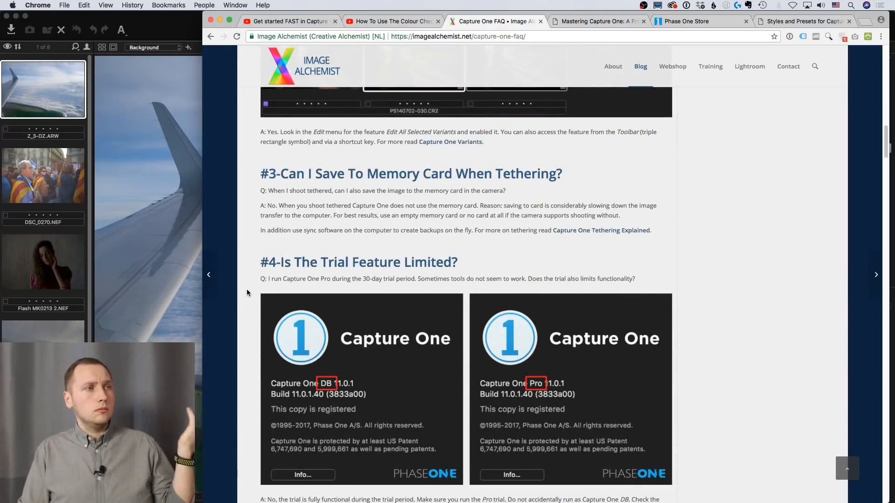
{"action": "scroll", "coordinate": [247, 292], "scroll_direction": "down", "scroll_amount": 9}
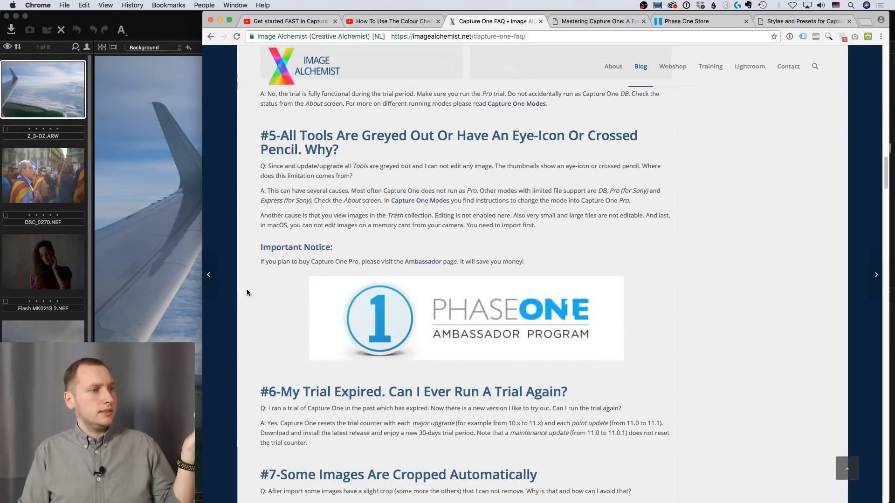
{"action": "scroll", "coordinate": [247, 293], "scroll_direction": "down", "scroll_amount": 3}
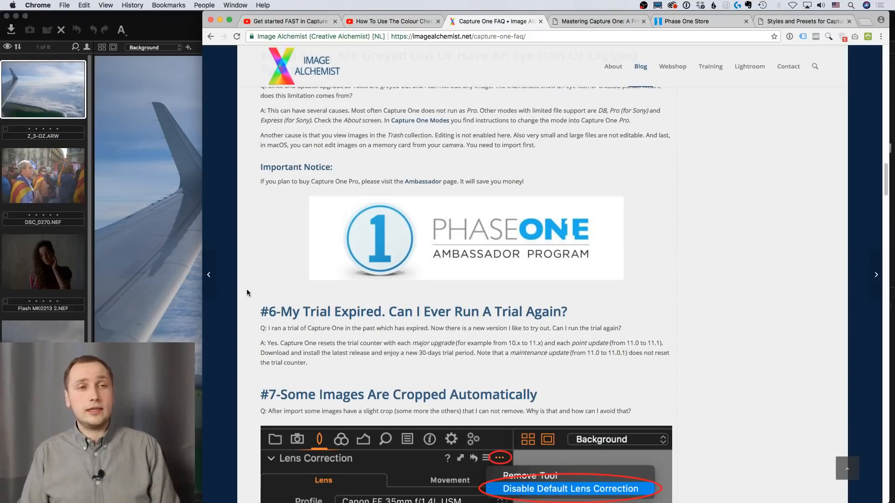
{"action": "scroll", "coordinate": [247, 289], "scroll_direction": "down", "scroll_amount": 3}
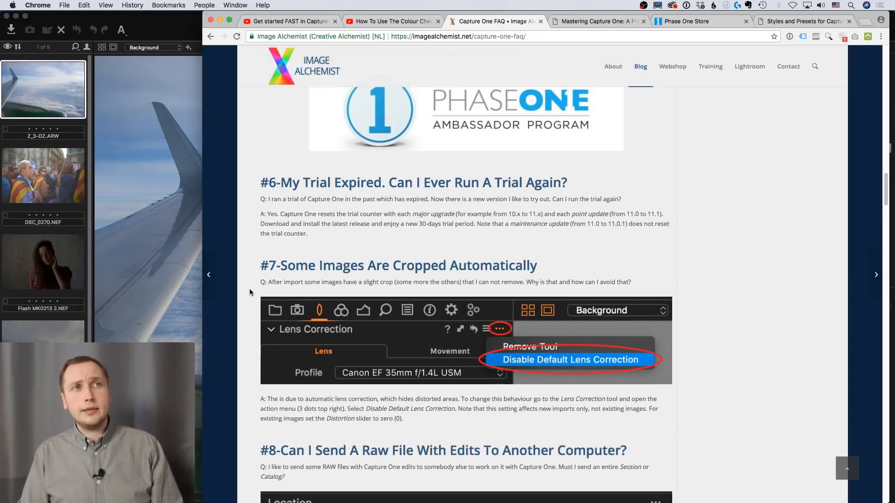
{"action": "scroll", "coordinate": [248, 293], "scroll_direction": "up", "scroll_amount": 15}
{"action": "scroll", "coordinate": [250, 293], "scroll_direction": "up", "scroll_amount": 8}
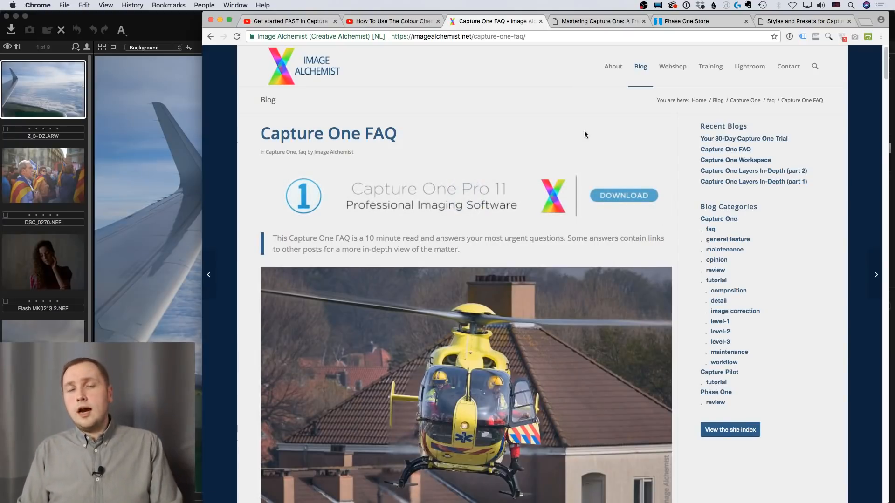
Open the "Mastering Capture One: A Free Guide" article and expand its table of contents to review the Part 1 chapters
{"action": "left_click", "coordinate": [596, 25]}
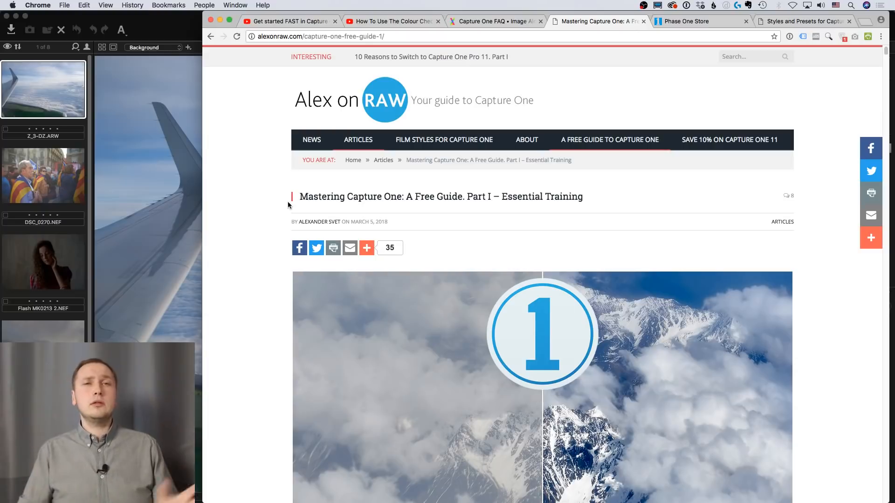
{"action": "scroll", "coordinate": [285, 217], "scroll_direction": "down", "scroll_amount": 5}
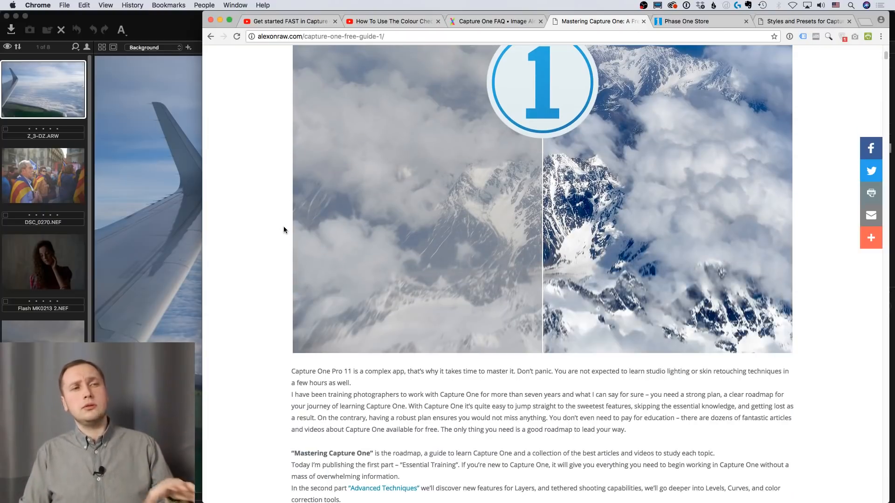
{"action": "scroll", "coordinate": [283, 229], "scroll_direction": "down", "scroll_amount": 15}
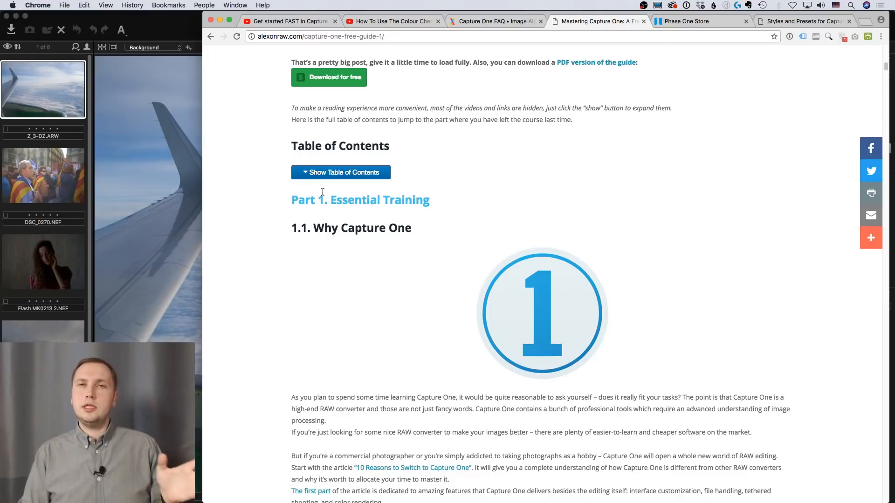
{"action": "left_click", "coordinate": [332, 178]}
{"action": "scroll", "coordinate": [284, 210], "scroll_direction": "down", "scroll_amount": 3}
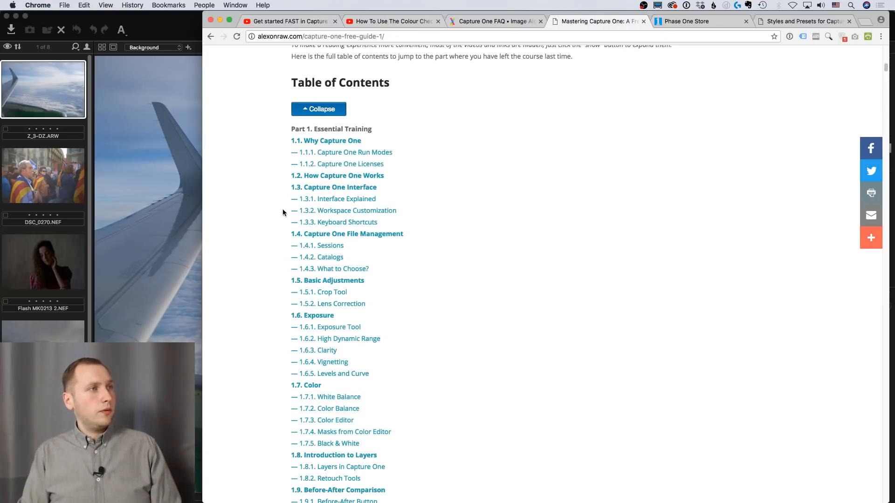
{"action": "scroll", "coordinate": [286, 210], "scroll_direction": "down", "scroll_amount": 10}
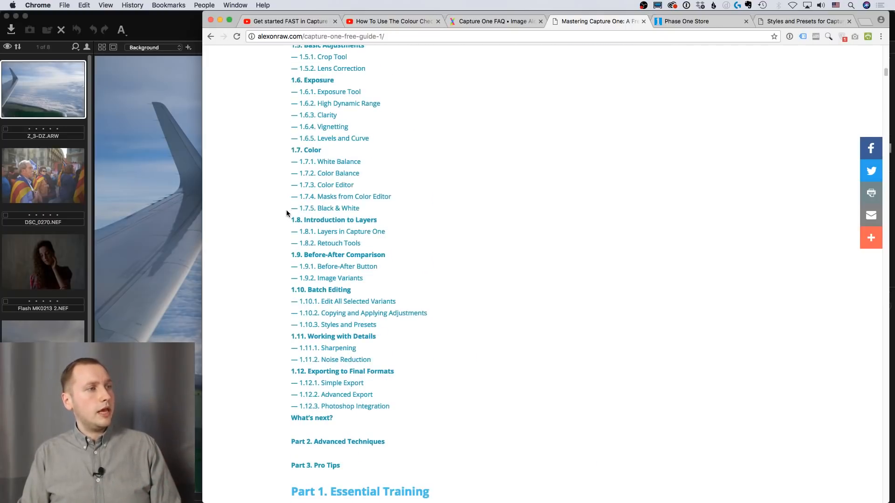
Jump from the table of contents to chapter 1.10, Batch Editing
{"action": "left_click", "coordinate": [342, 290]}
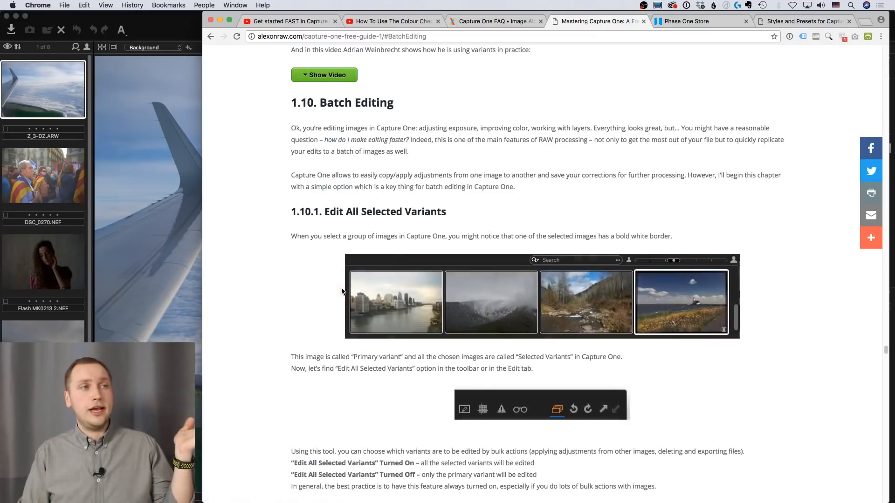
{"action": "scroll", "coordinate": [276, 248], "scroll_direction": "up", "scroll_amount": 15}
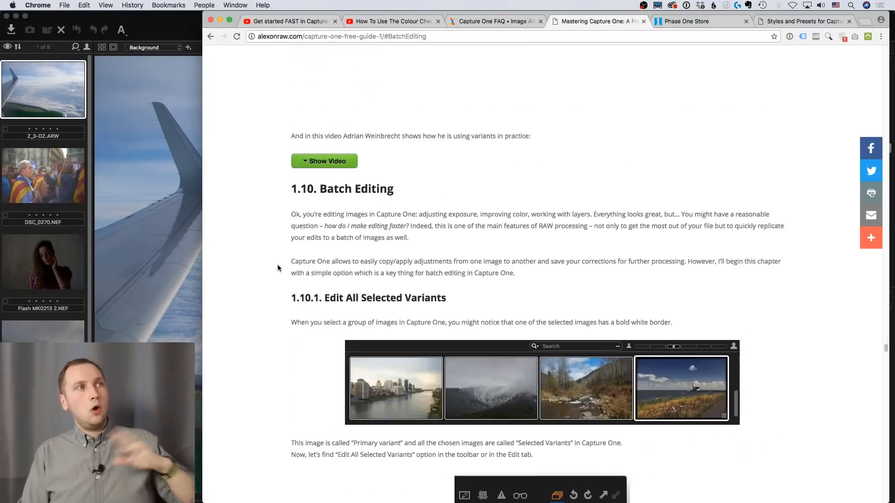
{"action": "scroll", "coordinate": [280, 265], "scroll_direction": "up", "scroll_amount": 10}
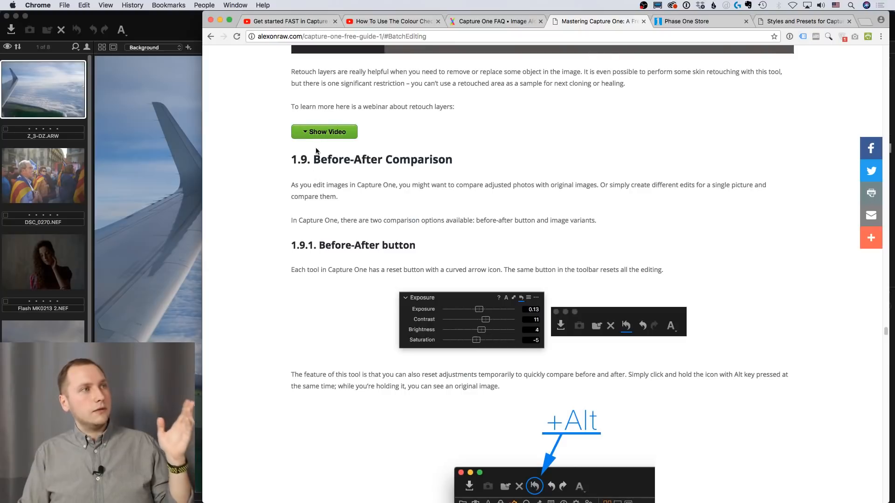
Show the retouch layers webinar video and look back through the guide's chapters on Retouch Tools, Black & White and Color Editor
{"action": "left_click", "coordinate": [315, 134]}
{"action": "scroll", "coordinate": [262, 233], "scroll_direction": "up", "scroll_amount": 12}
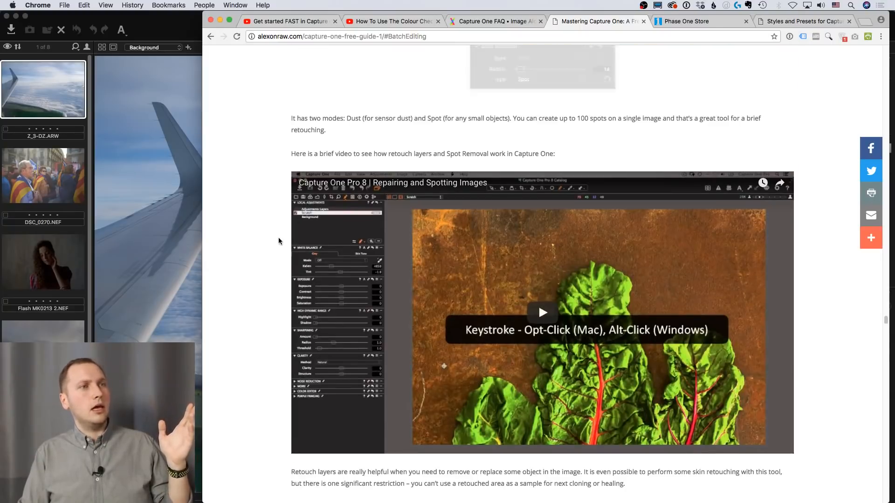
{"action": "scroll", "coordinate": [279, 239], "scroll_direction": "up", "scroll_amount": 4}
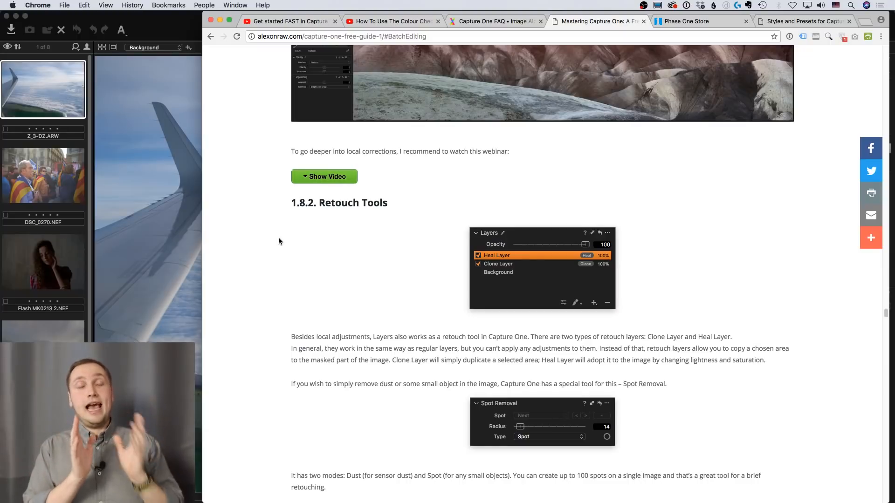
{"action": "scroll", "coordinate": [278, 239], "scroll_direction": "up", "scroll_amount": 10}
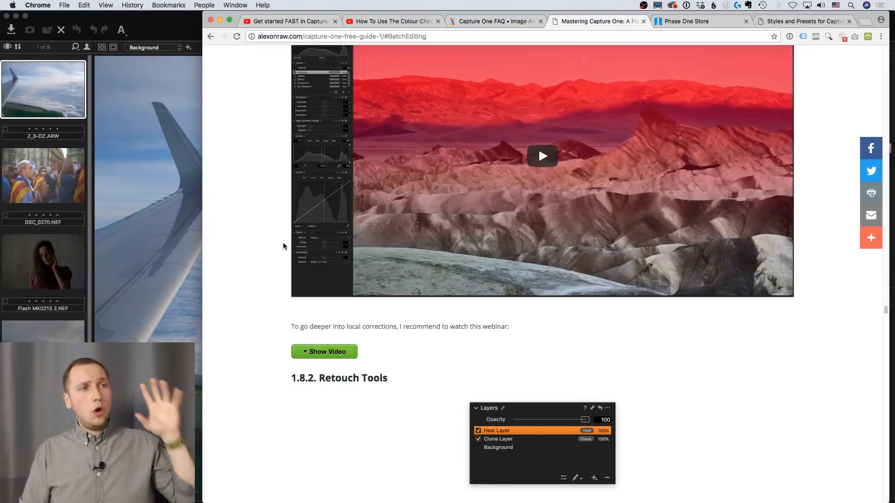
{"action": "scroll", "coordinate": [297, 255], "scroll_direction": "up", "scroll_amount": 13}
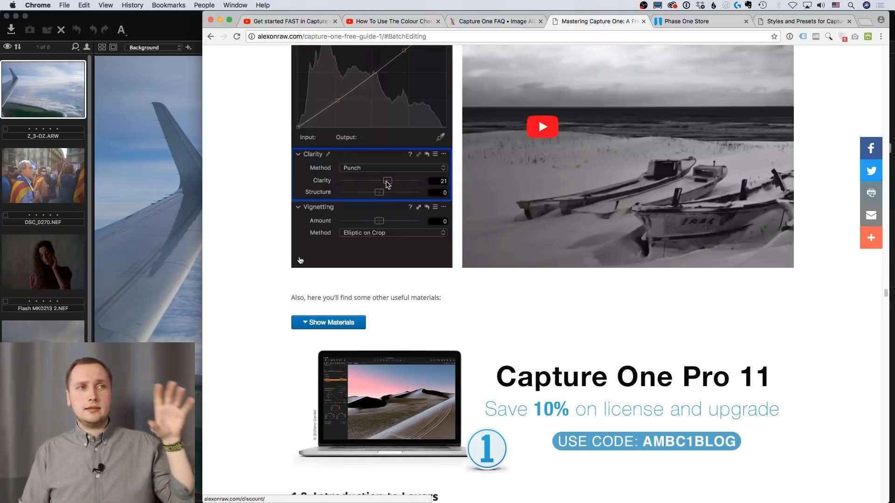
{"action": "scroll", "coordinate": [300, 260], "scroll_direction": "up", "scroll_amount": 20}
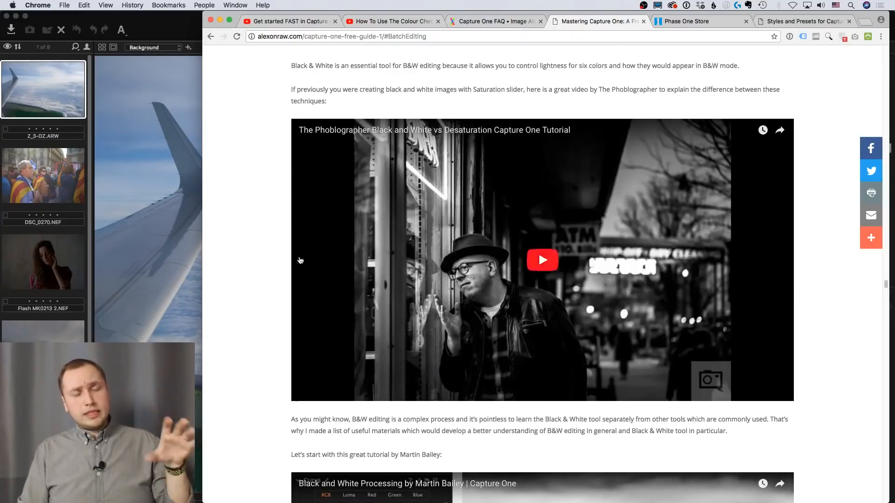
{"action": "scroll", "coordinate": [299, 260], "scroll_direction": "up", "scroll_amount": 13}
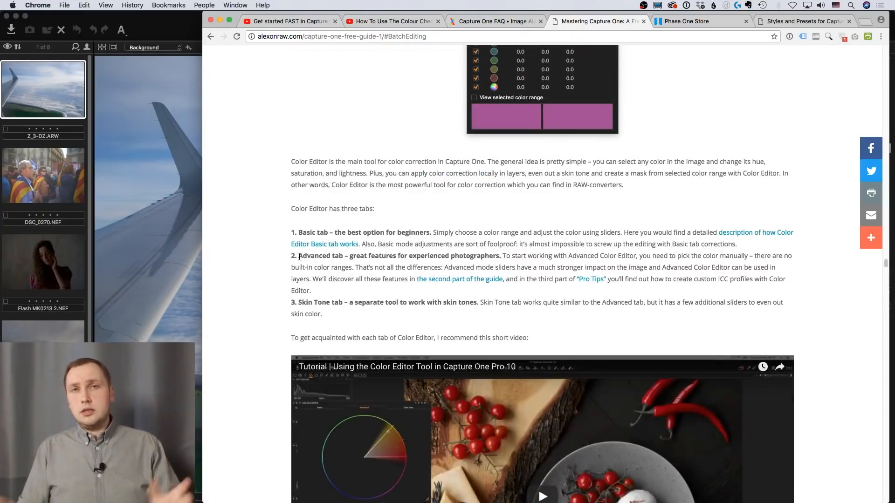
Open the Phase One Store order summary and apply the voucher code AMBC1BLOG to the Capture One Pro 11 order
{"action": "left_click", "coordinate": [682, 21]}
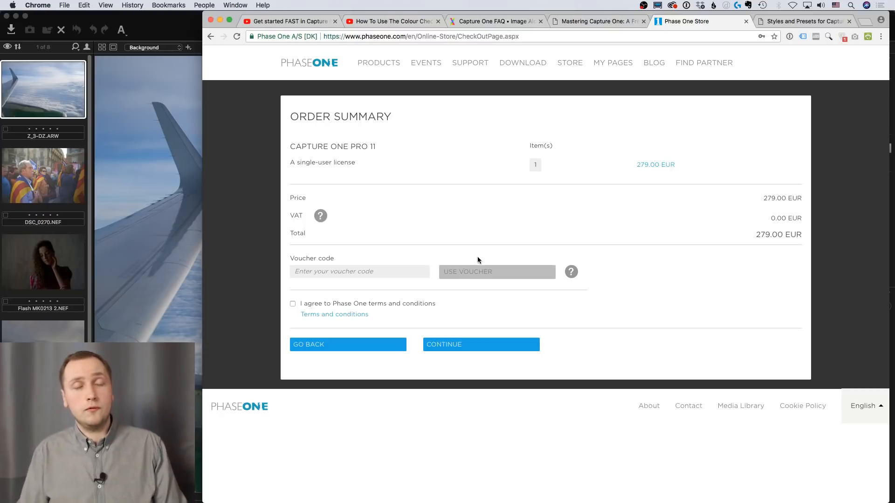
{"action": "left_click", "coordinate": [374, 272]}
{"action": "type", "text": "AM"}
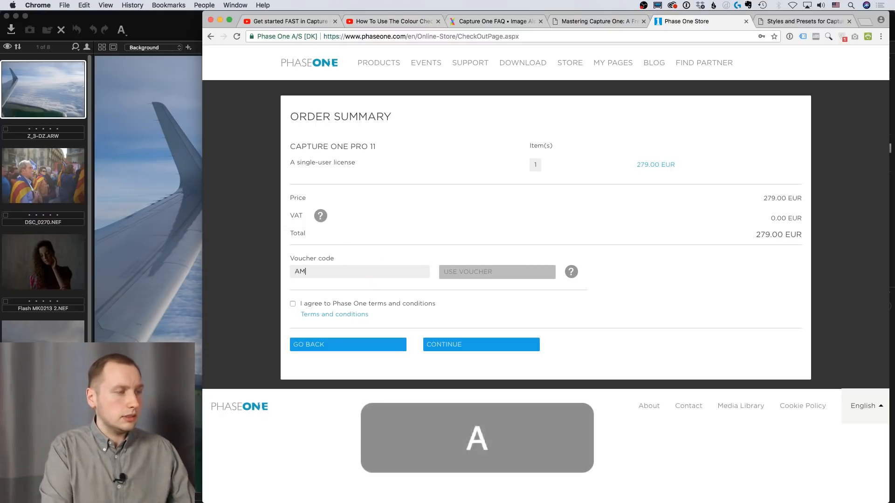
{"action": "key", "text": "shift+BackSpace"}
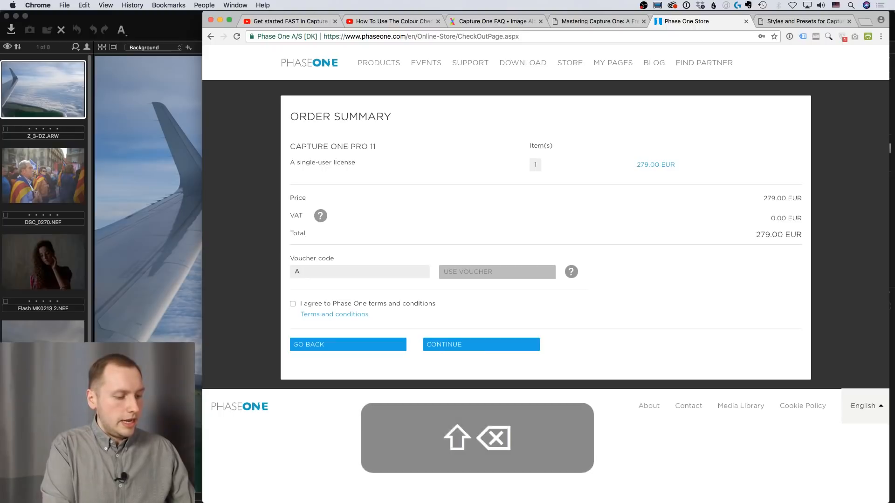
{"action": "type", "text": "MBC1BLOG"}
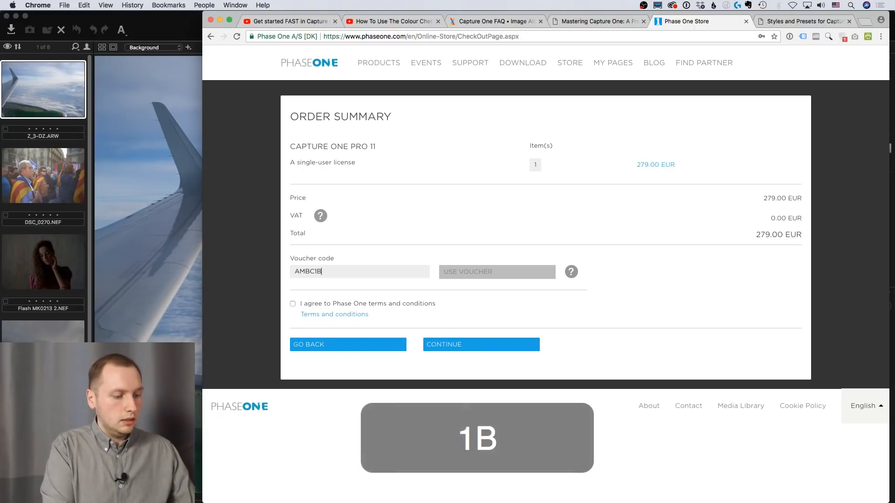
{"action": "left_click", "coordinate": [503, 280]}
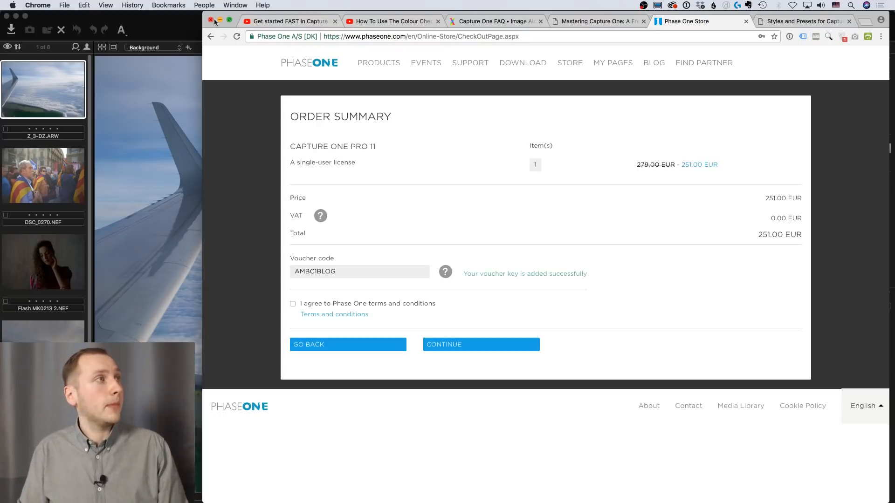
Switch to Capture One and draw a displayed diagonal gradient mask on the airplane photo, fading from the upper-right sky toward the wing
{"action": "left_click", "coordinate": [182, 25]}
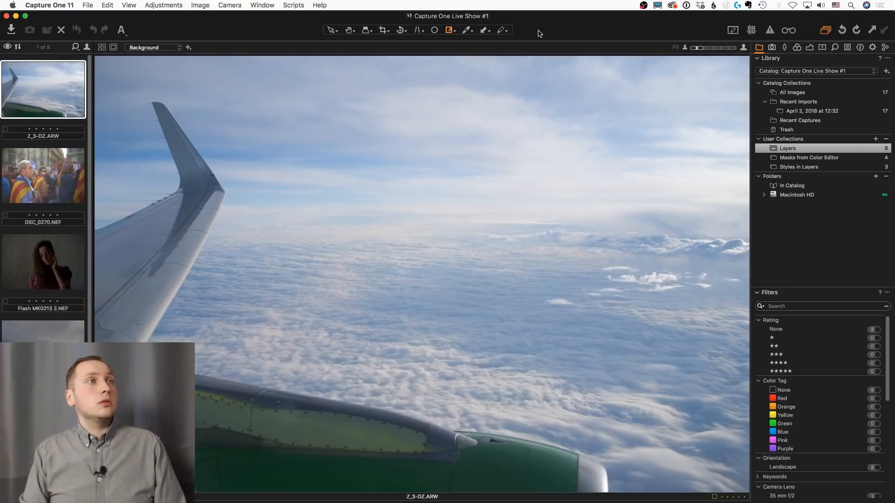
{"action": "left_click", "coordinate": [810, 47]}
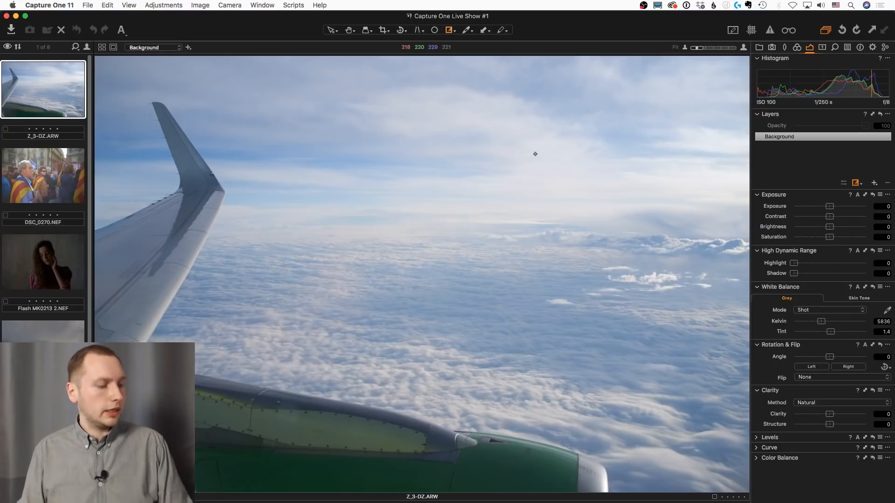
{"action": "key", "text": "g"}
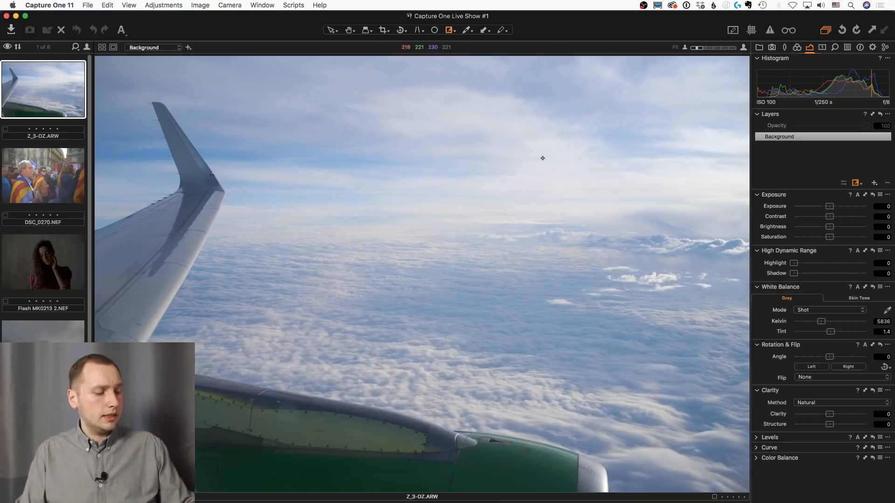
{"action": "key", "text": "g"}
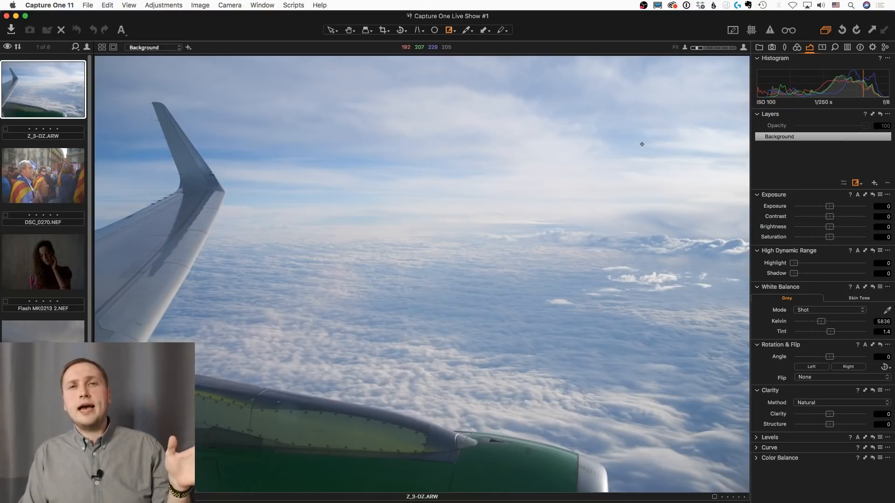
{"action": "left_click_drag", "start_coordinate": [649, 135], "coordinate": [215, 348]}
{"action": "key", "text": "m"}
{"action": "left_click_drag", "start_coordinate": [618, 128], "coordinate": [188, 397]}
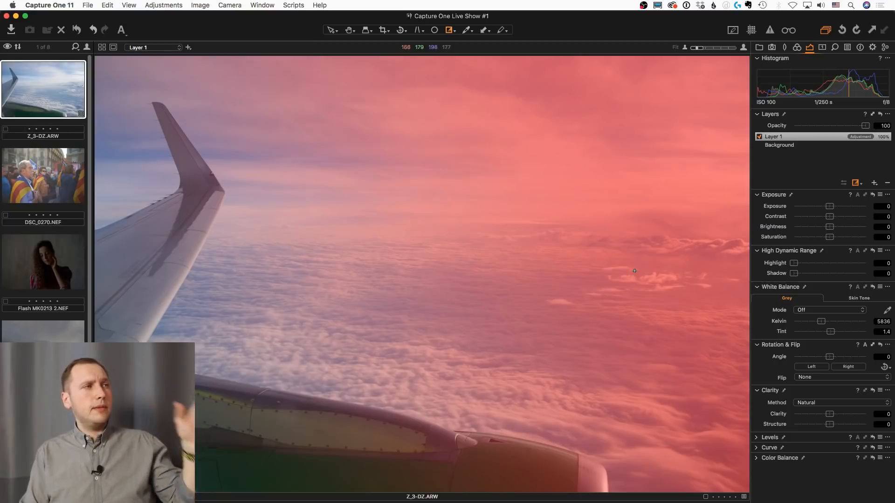
On the gradient layer, set Exposure to -1.93, Contrast to 23 and Clarity to 35, with the mask hidden
{"action": "left_click_drag", "start_coordinate": [829, 207], "coordinate": [813, 211]}
{"action": "key", "text": "m"}
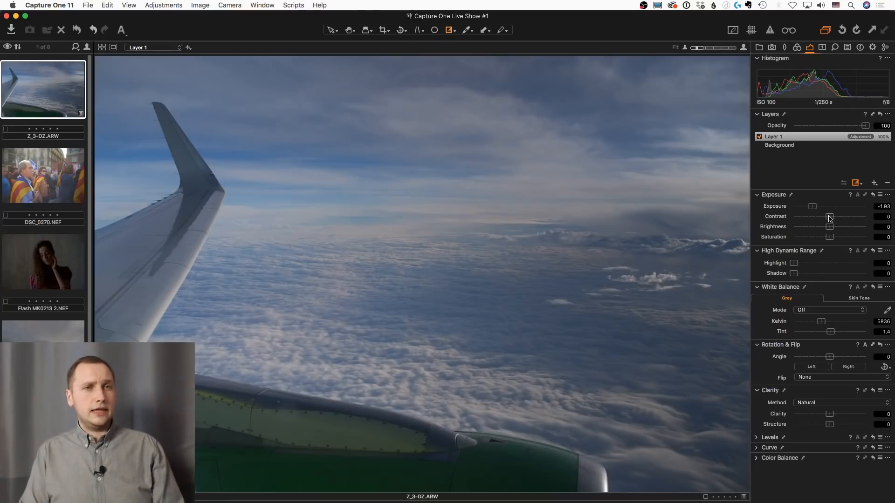
{"action": "left_click_drag", "start_coordinate": [830, 219], "coordinate": [846, 217]}
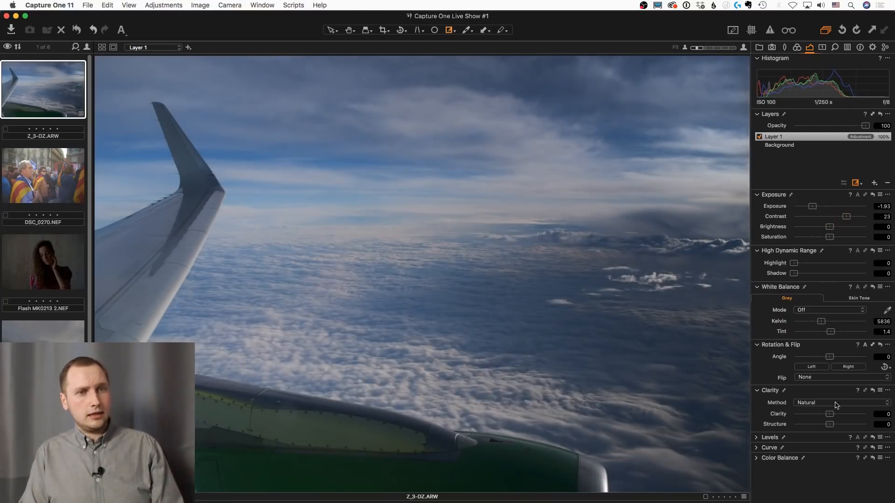
{"action": "left_click_drag", "start_coordinate": [829, 413], "coordinate": [843, 415]}
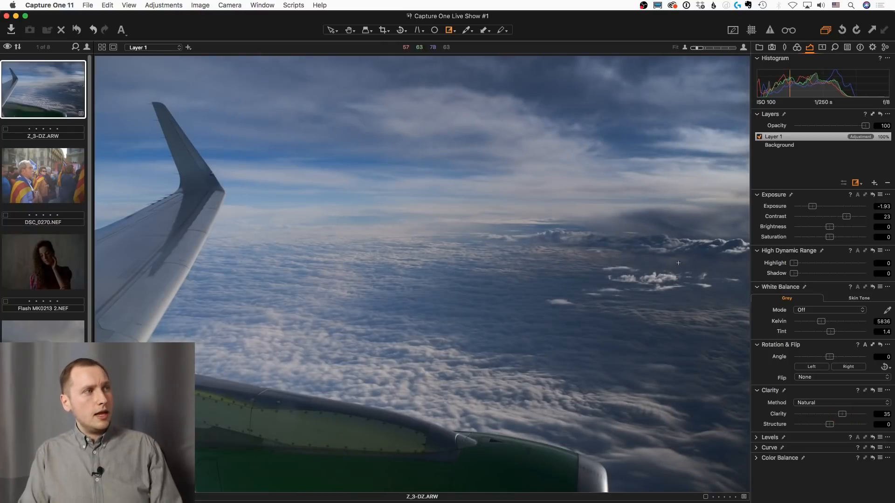
Display the gradient layer's mask and erase it from the upturned wing tip, reducing the eraser size toward the point
{"action": "key", "text": "m"}
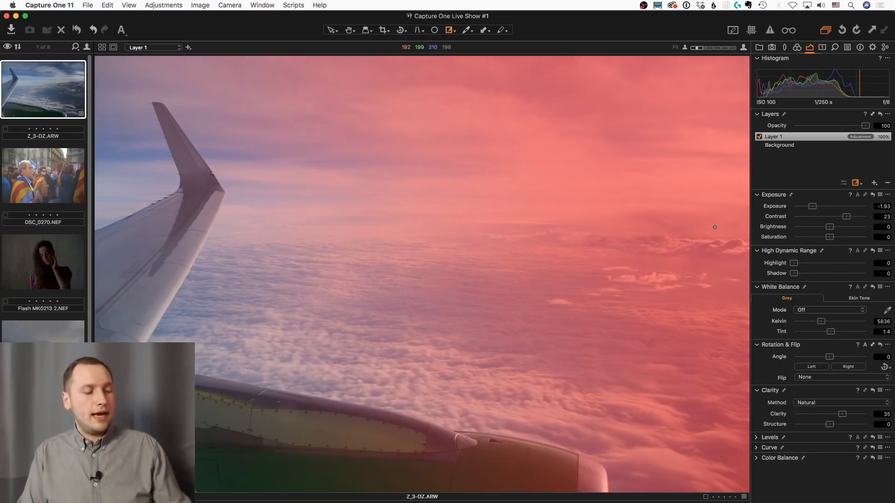
{"action": "key", "text": "e"}
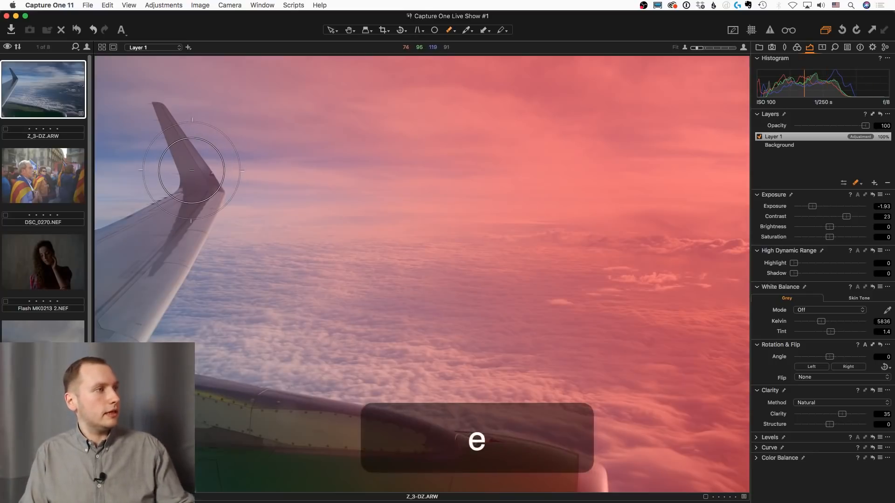
{"action": "key", "text": "bracketleft"}
{"action": "key", "text": "bracketleft"}
{"action": "key", "text": "bracketleft"}
{"action": "key", "text": "bracketleft"}
{"action": "key", "text": "bracketleft"}
{"action": "key", "text": "bracketleft"}
{"action": "key", "text": "bracketleft"}
{"action": "key", "text": "bracketleft"}
{"action": "key", "text": "bracketleft"}
{"action": "key", "text": "bracketleft"}
{"action": "key", "text": "bracketleft"}
{"action": "key", "text": "bracketleft"}
{"action": "key", "text": "bracketleft"}
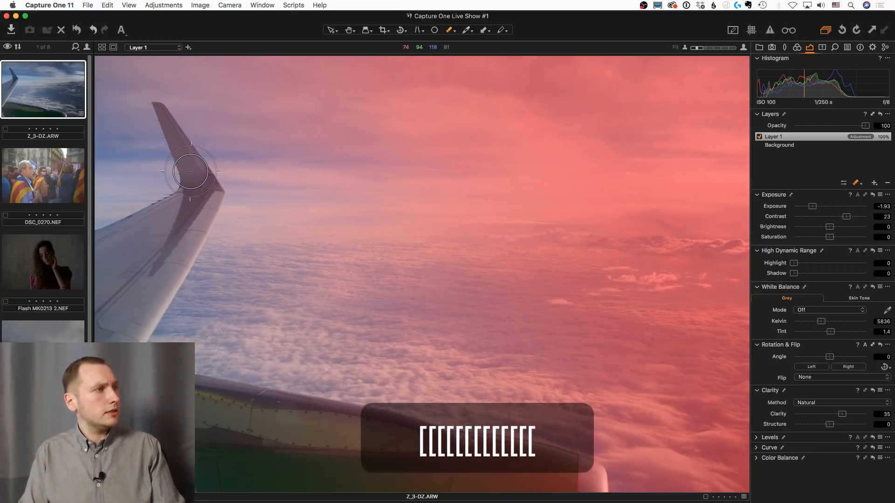
{"action": "key", "text": "bracketleft"}
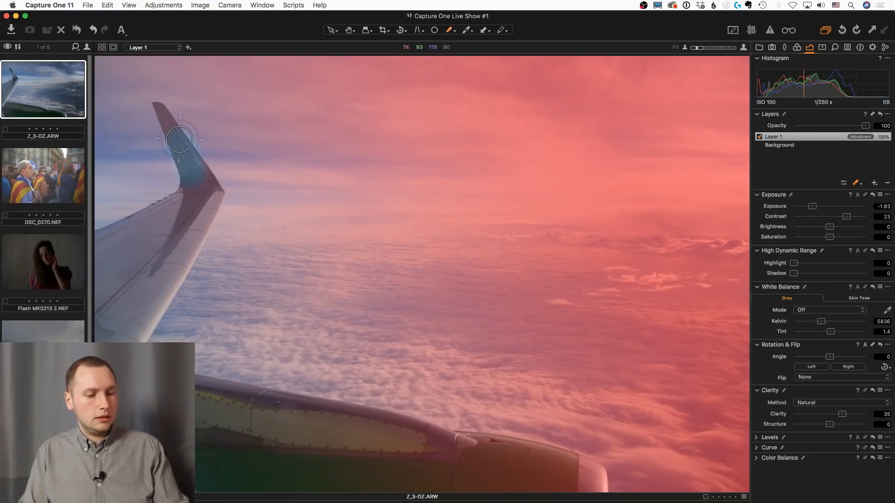
{"action": "key", "text": "bracketleft"}
{"action": "key", "text": "bracketleft"}
{"action": "key", "text": "bracketleft"}
{"action": "key", "text": "bracketleft"}
{"action": "key", "text": "bracketleft"}
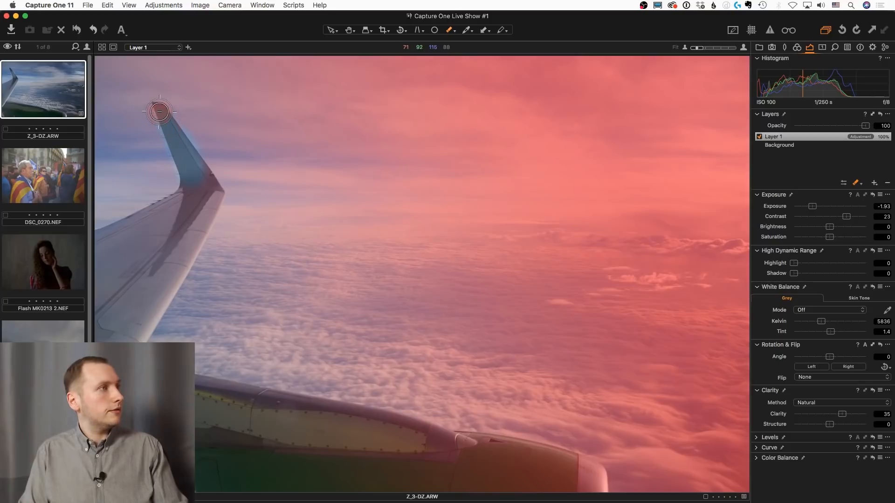
Erase the mask from the base of the wing tip and, with a larger eraser, along the main wing surface
{"action": "mouse_move", "coordinate": [205, 183]}
{"action": "left_mouse_down"}
{"action": "mouse_move", "coordinate": [195, 191]}
{"action": "mouse_move", "coordinate": [211, 189]}
{"action": "mouse_move", "coordinate": [142, 234]}
{"action": "mouse_move", "coordinate": [171, 236]}
{"action": "mouse_move", "coordinate": [199, 199]}
{"action": "left_mouse_up"}
{"action": "key", "text": "bracketright"}
{"action": "key", "text": "bracketright"}
{"action": "key", "text": "bracketright"}
{"action": "key", "text": "bracketright"}
{"action": "key", "text": "bracketright"}
{"action": "key", "text": "bracketright"}
{"action": "key", "text": "bracketright"}
{"action": "key", "text": "bracketright"}
{"action": "key", "text": "bracketright"}
{"action": "key", "text": "bracketright"}
{"action": "key", "text": "bracketright"}
{"action": "key", "text": "bracketright"}
{"action": "key", "text": "bracketright"}
{"action": "key", "text": "bracketright"}
{"action": "key", "text": "bracketright"}
{"action": "key", "text": "bracketright"}
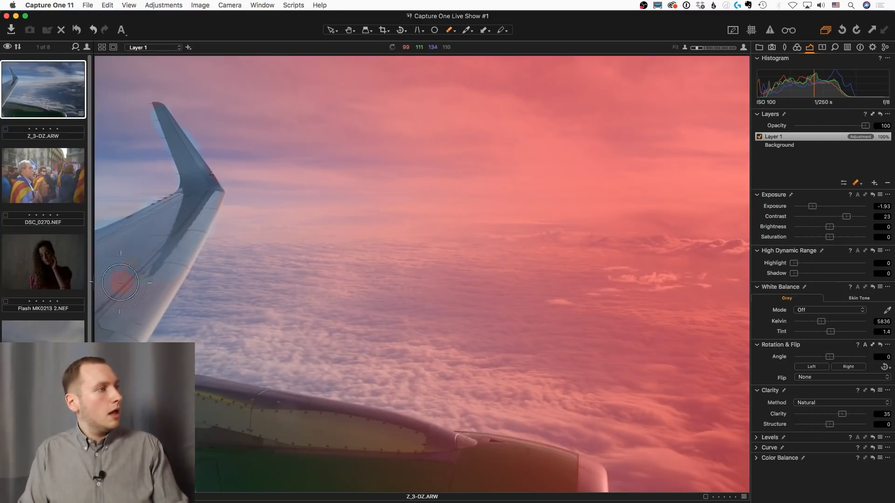
Enlarge the eraser further and remove the mask from the green engine below the wing
{"action": "key", "text": "bracketright"}
{"action": "key", "text": "bracketright"}
{"action": "key", "text": "bracketright"}
{"action": "key", "text": "bracketright"}
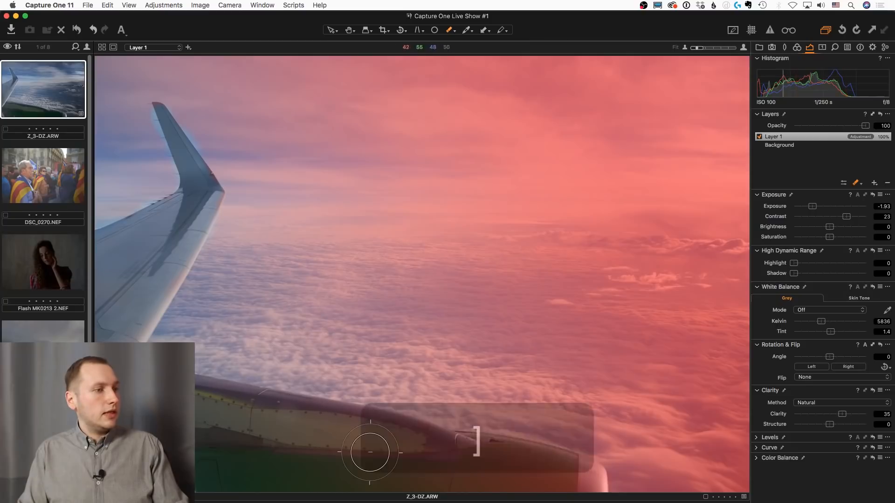
{"action": "key", "text": "bracketright"}
{"action": "key", "text": "bracketright"}
{"action": "key", "text": "bracketright"}
{"action": "key", "text": "bracketright"}
{"action": "key", "text": "bracketright"}
{"action": "key", "text": "bracketright"}
{"action": "key", "text": "bracketright"}
{"action": "mouse_move", "coordinate": [539, 474]}
{"action": "left_mouse_down"}
{"action": "mouse_move", "coordinate": [372, 471]}
{"action": "mouse_move", "coordinate": [345, 460]}
{"action": "mouse_move", "coordinate": [365, 455]}
{"action": "mouse_move", "coordinate": [198, 429]}
{"action": "mouse_move", "coordinate": [176, 415]}
{"action": "mouse_move", "coordinate": [330, 426]}
{"action": "mouse_move", "coordinate": [185, 420]}
{"action": "mouse_move", "coordinate": [163, 450]}
{"action": "mouse_move", "coordinate": [180, 473]}
{"action": "mouse_move", "coordinate": [464, 475]}
{"action": "mouse_move", "coordinate": [334, 441]}
{"action": "mouse_move", "coordinate": [338, 452]}
{"action": "mouse_move", "coordinate": [576, 493]}
{"action": "mouse_move", "coordinate": [468, 470]}
{"action": "left_mouse_up"}
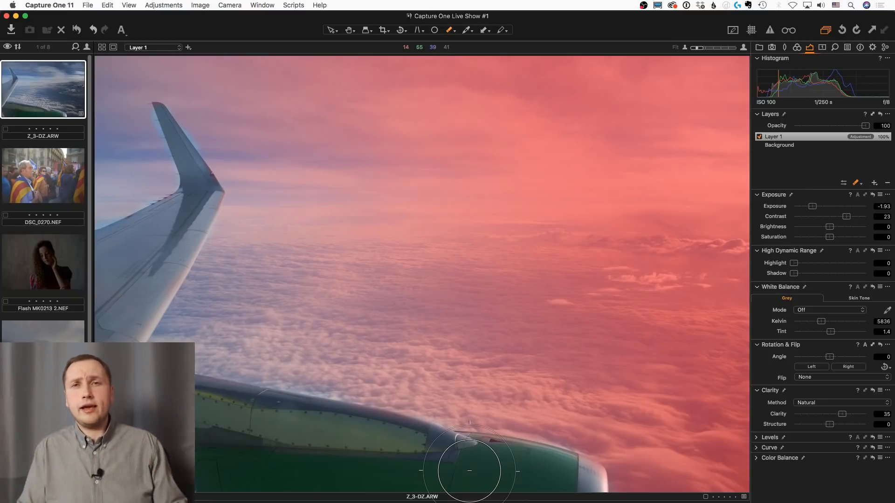
Refine Layer 1's mask with a radius of 300 and set the layer's Exposure to -1.44
{"action": "right_click", "coordinate": [809, 139]}
{"action": "left_click", "coordinate": [745, 178]}
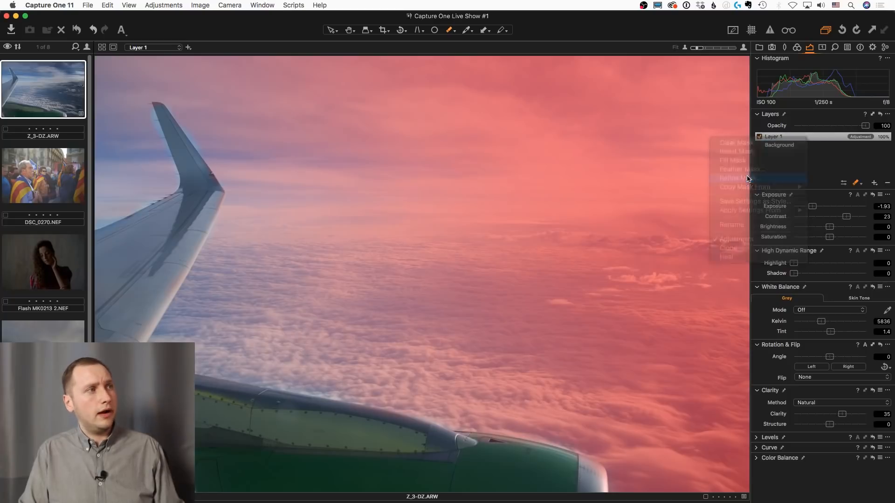
{"action": "left_click", "coordinate": [508, 165]}
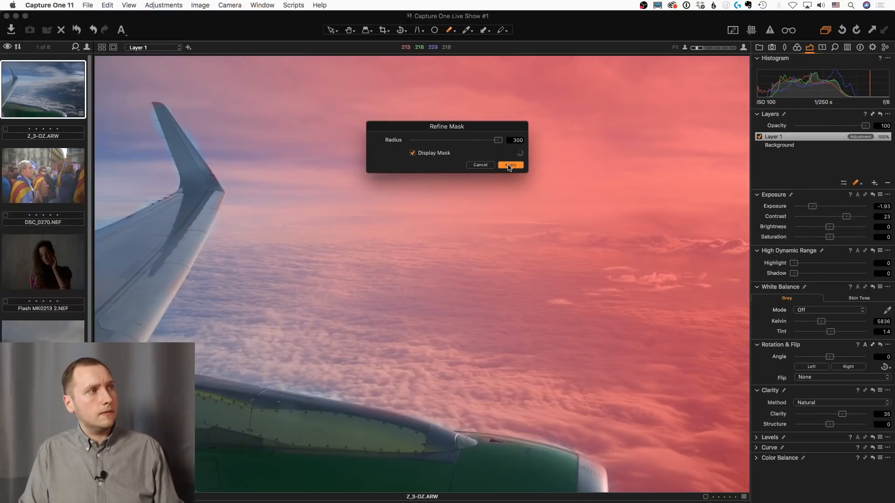
{"action": "left_click", "coordinate": [509, 166]}
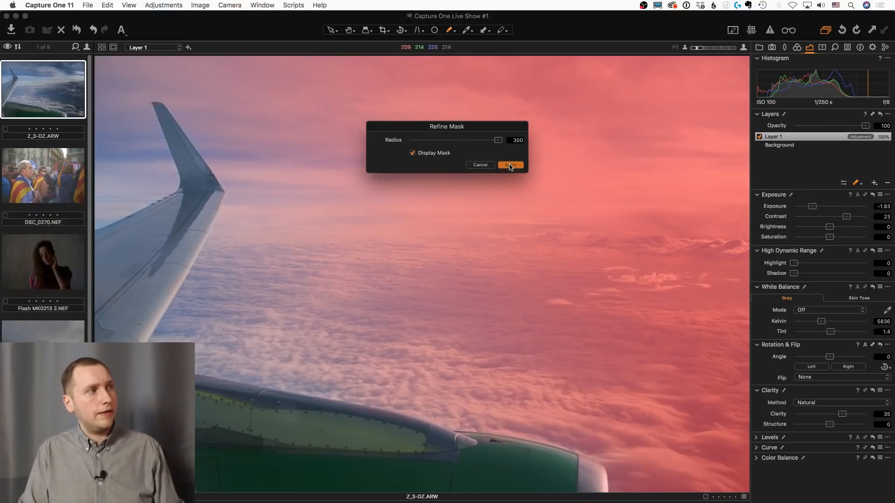
{"action": "key", "text": "m"}
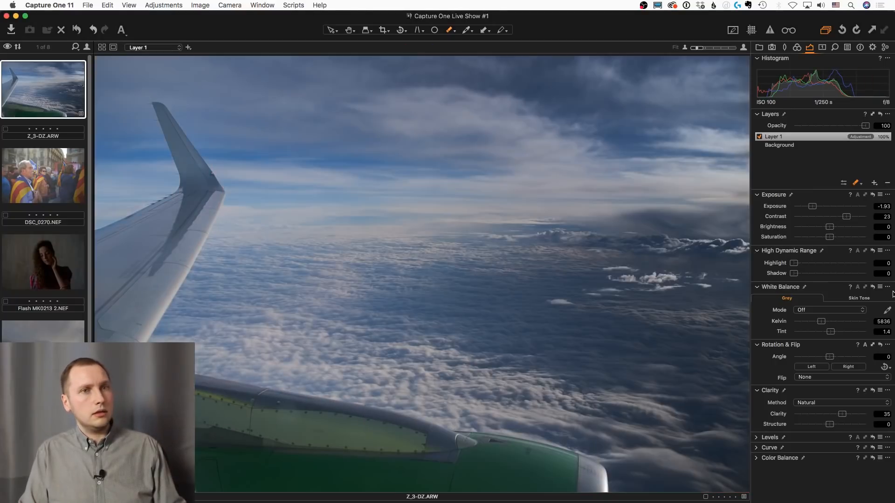
{"action": "left_click_drag", "start_coordinate": [809, 209], "coordinate": [815, 210]}
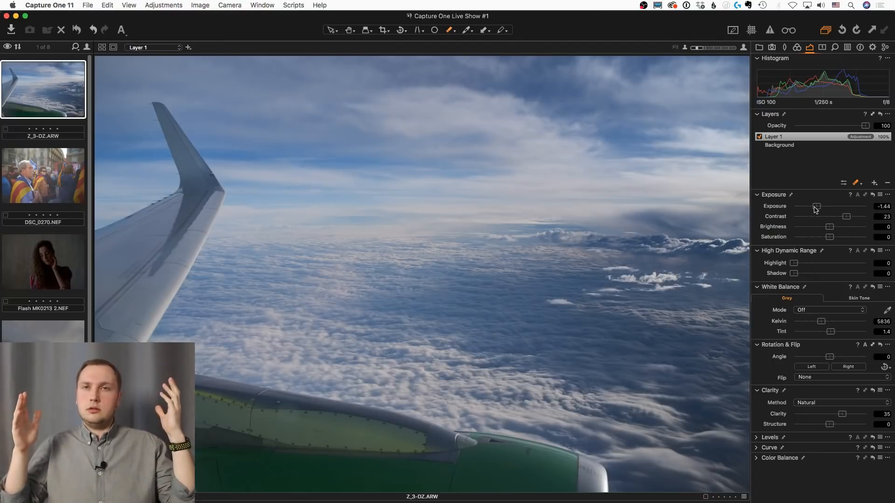
Brush extra areas into Layer 1's displayed mask, over the upper middle sky and across the wing tip and adjacent clouds
{"action": "key", "text": "b"}
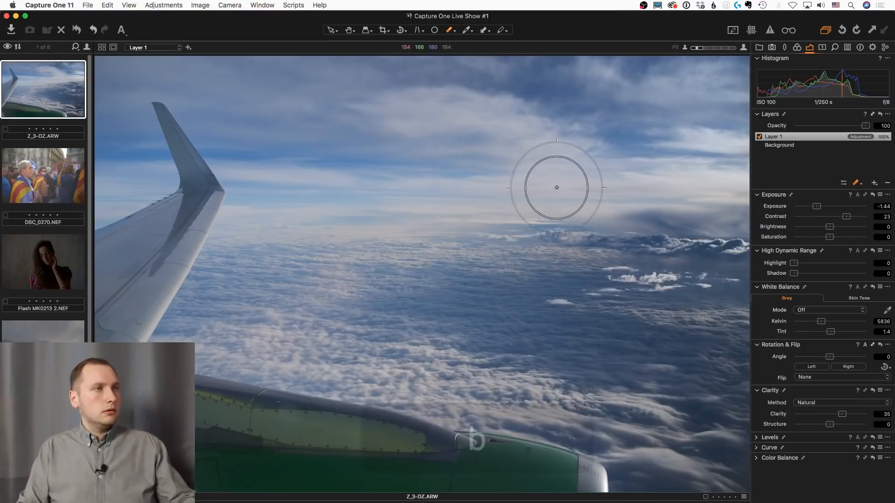
{"action": "mouse_move", "coordinate": [413, 159]}
{"action": "left_mouse_down"}
{"action": "mouse_move", "coordinate": [408, 148]}
{"action": "mouse_move", "coordinate": [429, 140]}
{"action": "left_mouse_up"}
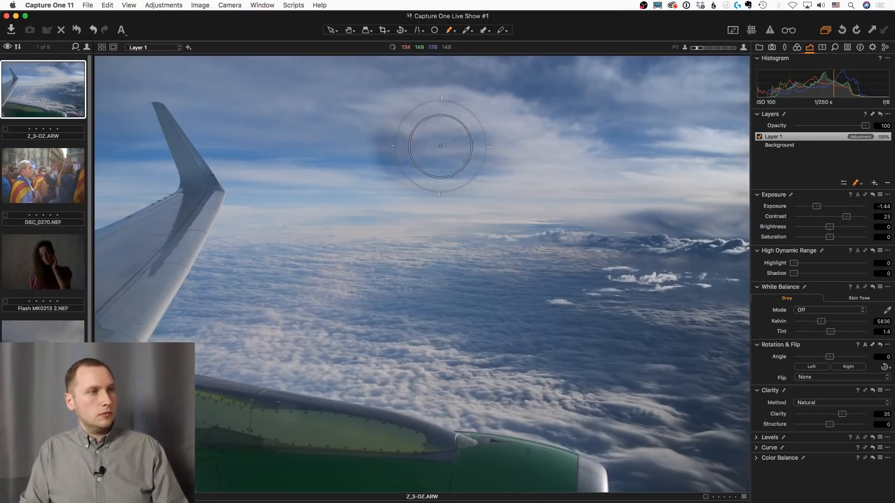
{"action": "key", "text": "m"}
{"action": "mouse_move", "coordinate": [321, 218]}
{"action": "left_mouse_down"}
{"action": "mouse_move", "coordinate": [141, 243]}
{"action": "mouse_move", "coordinate": [198, 144]}
{"action": "left_mouse_up"}
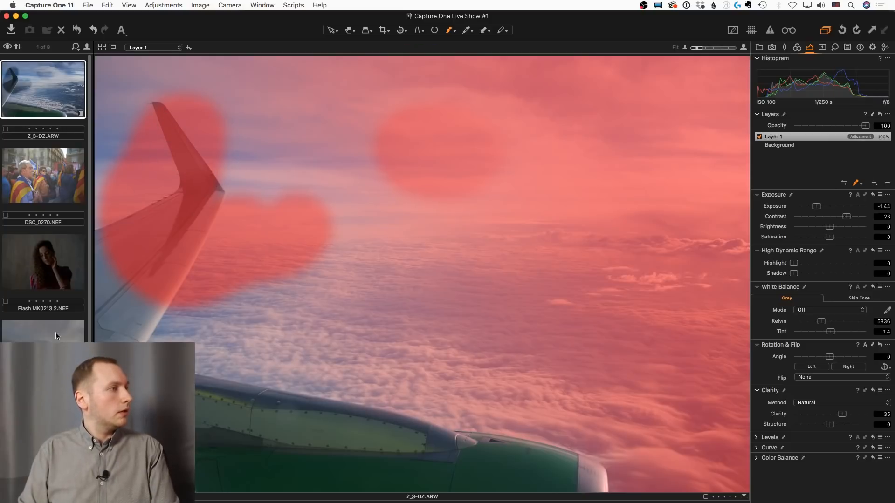
Select the cloudy mountain photo DSC_9662 2.NEF and add a new filled layer to it
{"action": "left_click", "coordinate": [54, 344]}
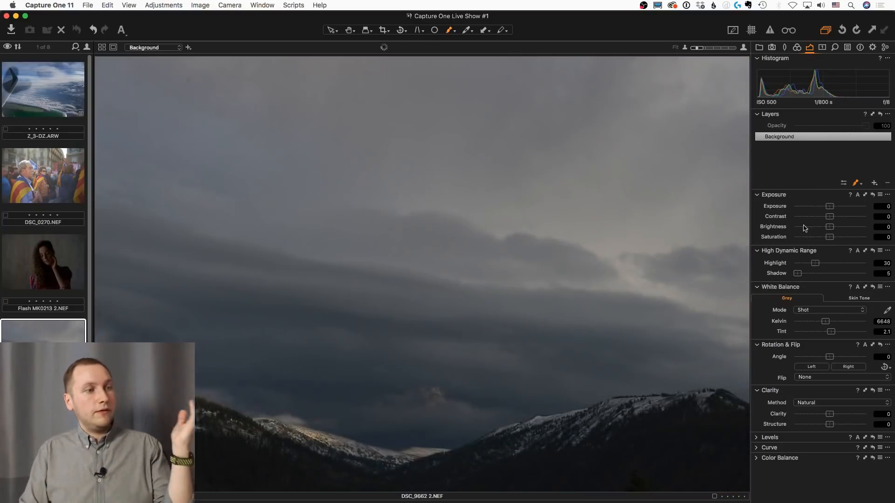
{"action": "left_click", "coordinate": [875, 183]}
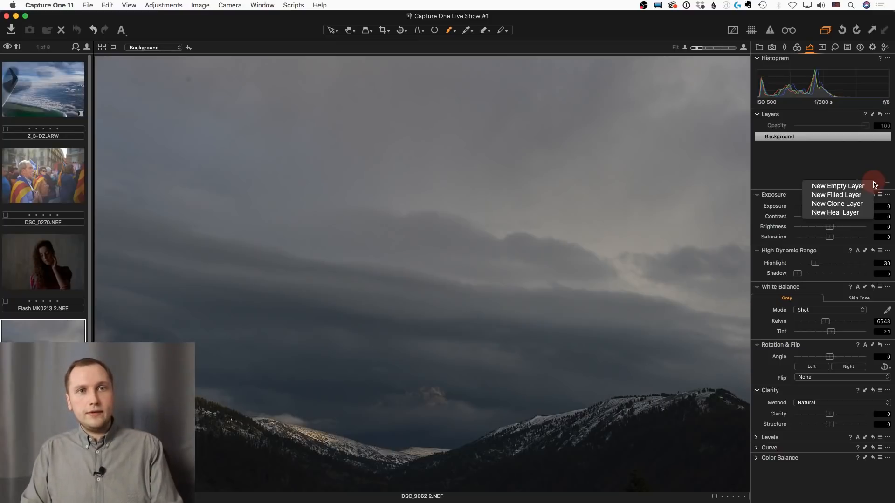
{"action": "left_click", "coordinate": [855, 198]}
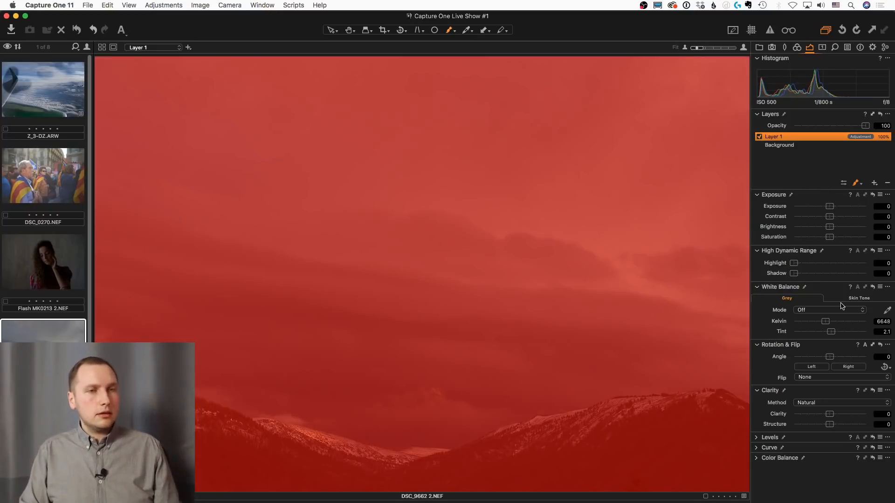
On the filled layer, hide the mask and set the Levels input shadow point to 2 and highlight point to 143
{"action": "left_click", "coordinate": [878, 438]}
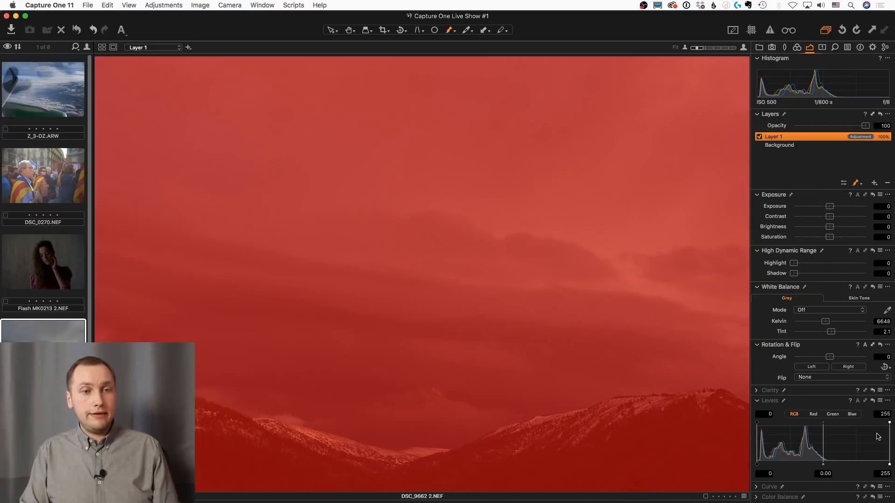
{"action": "key", "text": "m"}
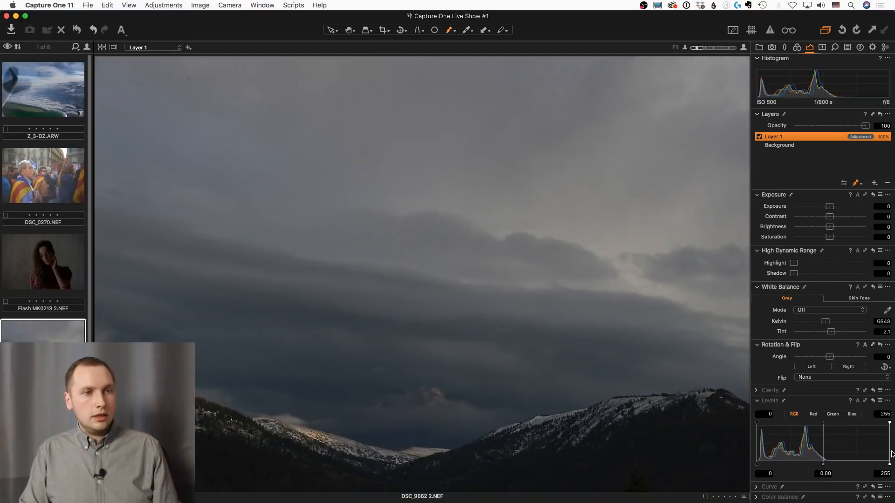
{"action": "left_click_drag", "start_coordinate": [889, 464], "coordinate": [831, 464]}
{"action": "left_click_drag", "start_coordinate": [756, 464], "coordinate": [757, 464]}
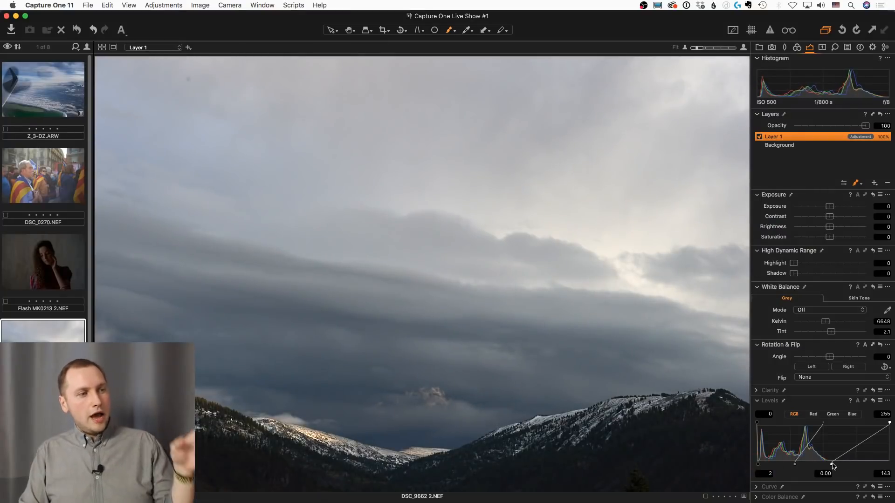
Try Levels highlight points of 142 and 148 on Layer 1 while checking the sunlit snowy slope, and return to 143
{"action": "mouse_move", "coordinate": [833, 465]}
{"action": "left_mouse_down"}
{"action": "mouse_move", "coordinate": [841, 460]}
{"action": "mouse_move", "coordinate": [828, 463]}
{"action": "left_mouse_up"}
{"action": "scroll", "coordinate": [313, 459], "scroll_direction": "up", "scroll_amount": 3}
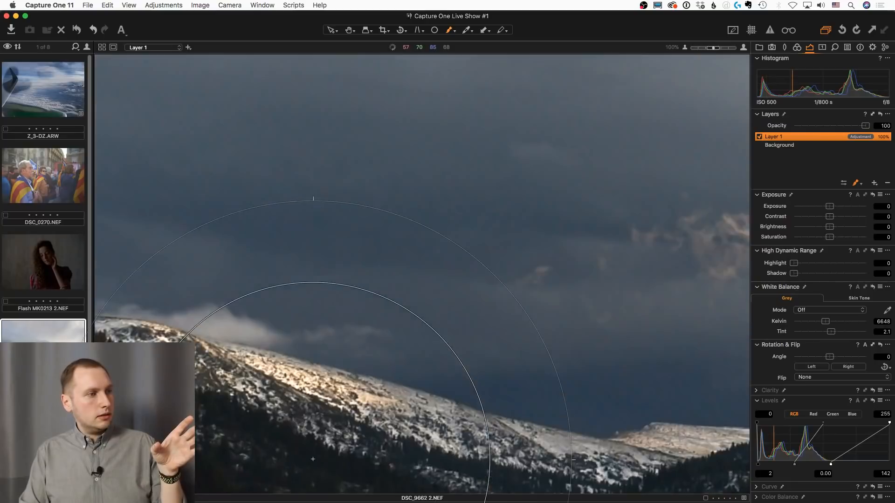
{"action": "scroll", "coordinate": [393, 368], "scroll_direction": "up", "scroll_amount": 2}
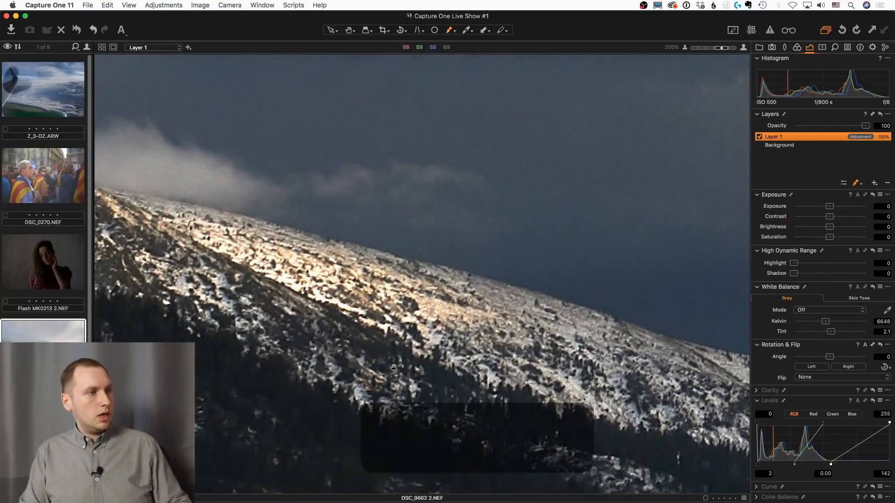
{"action": "mouse_move", "coordinate": [831, 464]}
{"action": "left_mouse_down"}
{"action": "mouse_move", "coordinate": [874, 463]}
{"action": "mouse_move", "coordinate": [833, 464]}
{"action": "left_mouse_up"}
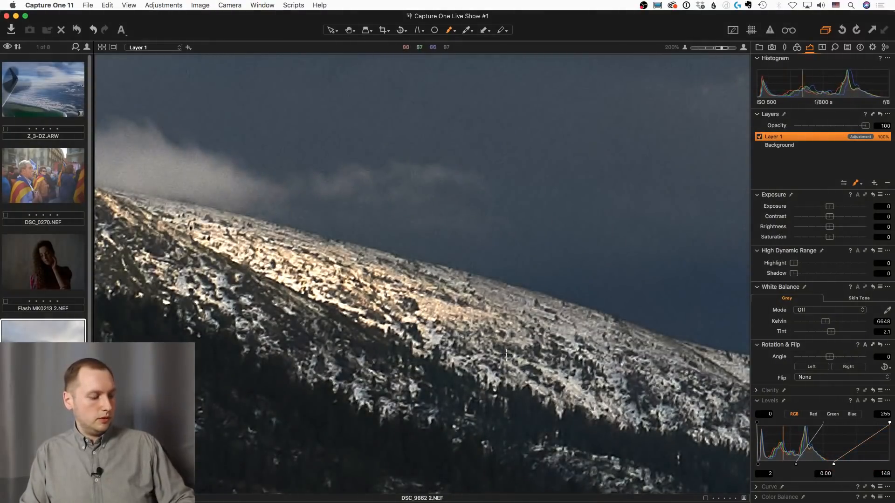
{"action": "scroll", "coordinate": [507, 355], "scroll_direction": "down", "scroll_amount": 3}
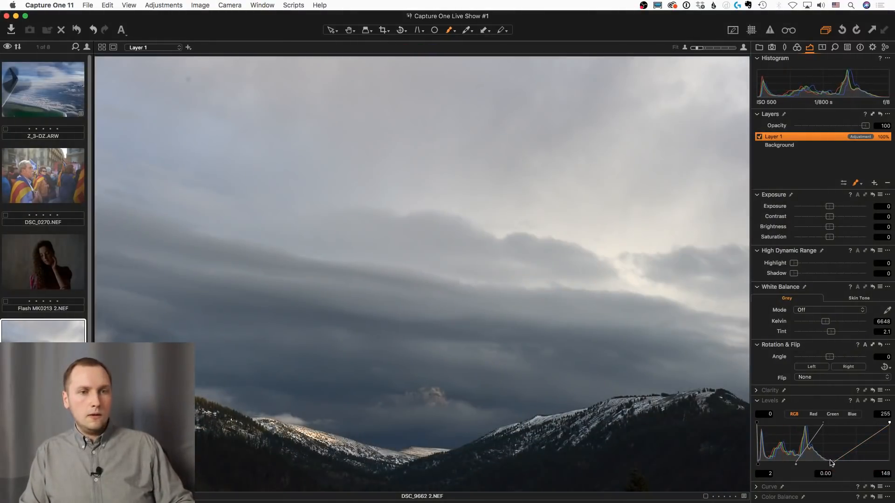
{"action": "mouse_move", "coordinate": [831, 463]}
{"action": "left_mouse_down"}
{"action": "mouse_move", "coordinate": [869, 460]}
{"action": "mouse_move", "coordinate": [832, 464]}
{"action": "left_mouse_up"}
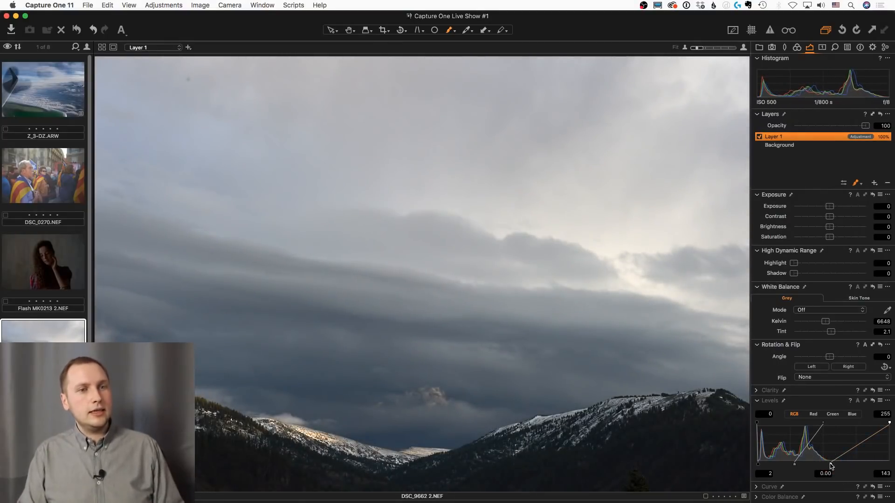
Check Layer 1's filled mask in the viewer and ready a mask eraser with a reduced brush size over the dark clouds
{"action": "left_click", "coordinate": [349, 30]}
{"action": "left_click", "coordinate": [423, 325]}
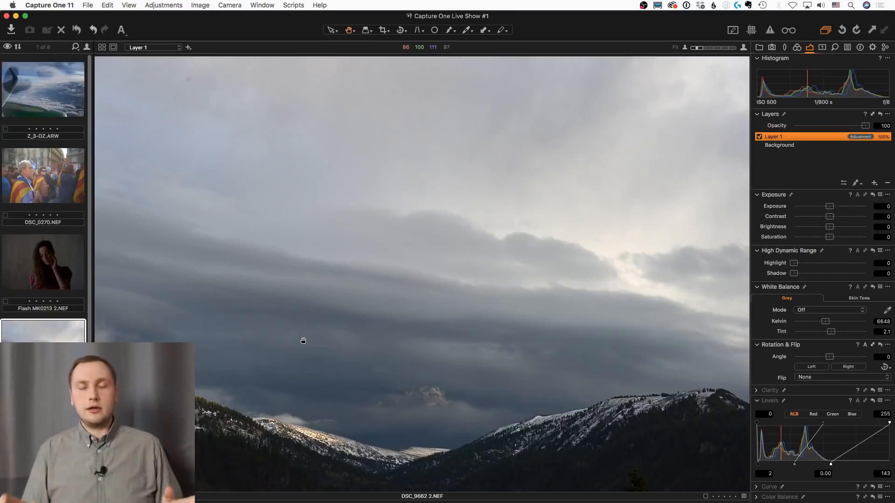
{"action": "key", "text": "m"}
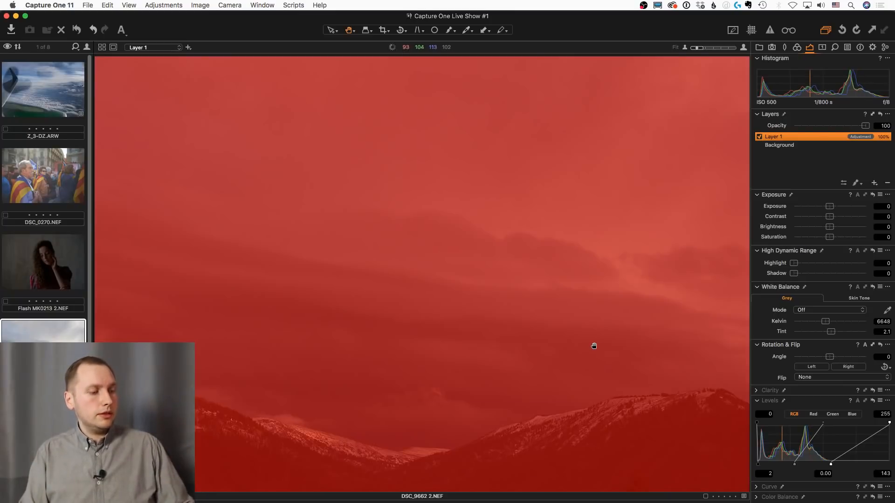
{"action": "key", "text": "e"}
{"action": "key", "text": "bracketright"}
{"action": "key", "text": "bracketright"}
{"action": "key", "text": "bracketright"}
{"action": "key", "text": "bracketleft"}
{"action": "key", "text": "bracketleft"}
{"action": "key", "text": "bracketleft"}
{"action": "key", "text": "bracketleft"}
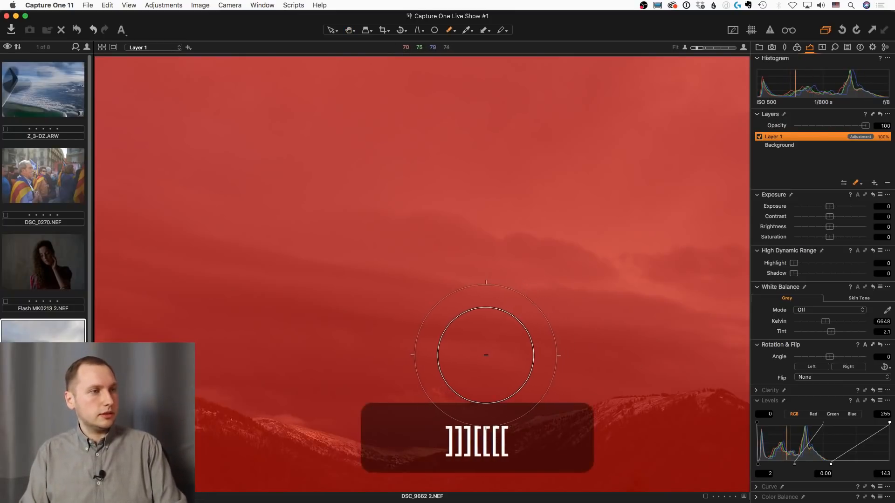
{"action": "key", "text": "bracketleft"}
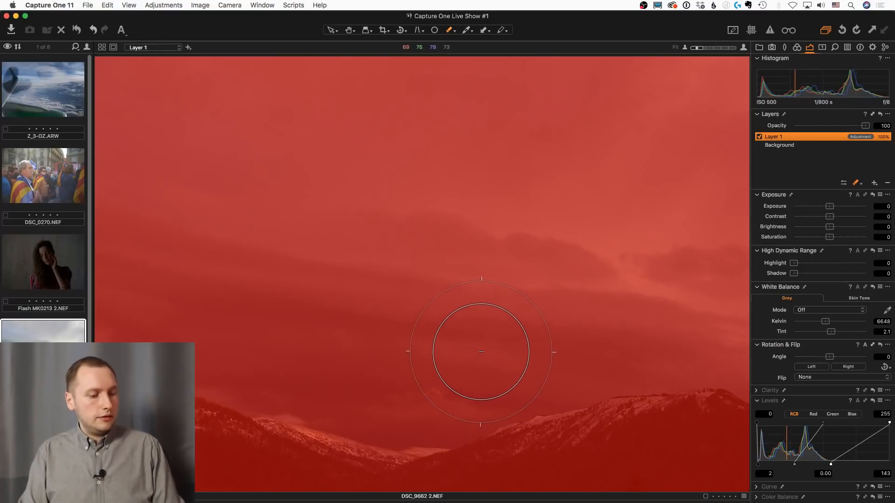
{"action": "key", "text": "m"}
Undo a trial erase stroke, adjust the eraser's brush settings and erase Layer 1's mask across the dark cloud band above the mountains
{"action": "left_click_drag", "start_coordinate": [475, 342], "coordinate": [388, 343]}
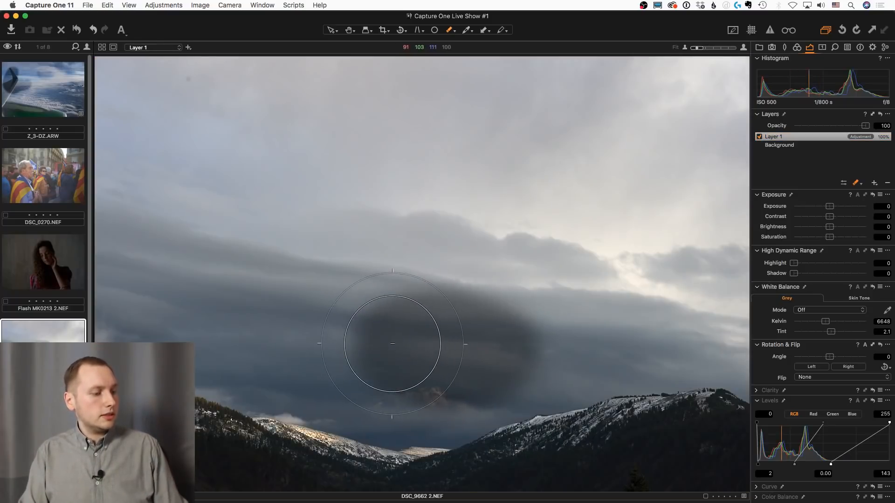
{"action": "key", "text": "super+z"}
{"action": "right_click", "coordinate": [455, 343]}
{"action": "left_click_drag", "start_coordinate": [482, 373], "coordinate": [475, 371]}
{"action": "mouse_move", "coordinate": [504, 343]}
{"action": "left_mouse_down"}
{"action": "mouse_move", "coordinate": [365, 340]}
{"action": "mouse_move", "coordinate": [530, 343]}
{"action": "mouse_move", "coordinate": [214, 344]}
{"action": "mouse_move", "coordinate": [133, 288]}
{"action": "mouse_move", "coordinate": [77, 321]}
{"action": "mouse_move", "coordinate": [485, 355]}
{"action": "mouse_move", "coordinate": [742, 359]}
{"action": "mouse_move", "coordinate": [725, 331]}
{"action": "mouse_move", "coordinate": [397, 379]}
{"action": "mouse_move", "coordinate": [386, 393]}
{"action": "mouse_move", "coordinate": [192, 341]}
{"action": "mouse_move", "coordinate": [138, 300]}
{"action": "mouse_move", "coordinate": [140, 280]}
{"action": "mouse_move", "coordinate": [365, 322]}
{"action": "mouse_move", "coordinate": [132, 293]}
{"action": "mouse_move", "coordinate": [510, 330]}
{"action": "mouse_move", "coordinate": [649, 359]}
{"action": "mouse_move", "coordinate": [738, 366]}
{"action": "mouse_move", "coordinate": [491, 367]}
{"action": "mouse_move", "coordinate": [138, 340]}
{"action": "mouse_move", "coordinate": [149, 289]}
{"action": "mouse_move", "coordinate": [236, 290]}
{"action": "mouse_move", "coordinate": [329, 340]}
{"action": "mouse_move", "coordinate": [727, 355]}
{"action": "mouse_move", "coordinate": [495, 365]}
{"action": "mouse_move", "coordinate": [223, 355]}
{"action": "mouse_move", "coordinate": [133, 336]}
{"action": "mouse_move", "coordinate": [120, 281]}
{"action": "mouse_move", "coordinate": [170, 306]}
{"action": "mouse_move", "coordinate": [713, 354]}
{"action": "mouse_move", "coordinate": [729, 365]}
{"action": "mouse_move", "coordinate": [515, 365]}
{"action": "mouse_move", "coordinate": [286, 325]}
{"action": "mouse_move", "coordinate": [149, 321]}
{"action": "mouse_move", "coordinate": [99, 279]}
{"action": "mouse_move", "coordinate": [112, 284]}
{"action": "left_mouse_up"}
{"action": "key", "text": "m"}
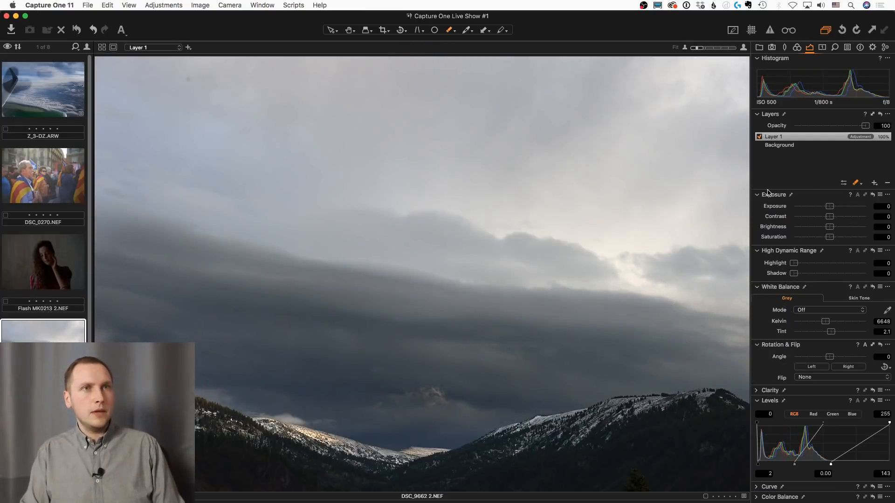
Refine Layer 1's mask with a radius of 300
{"action": "right_click", "coordinate": [807, 139]}
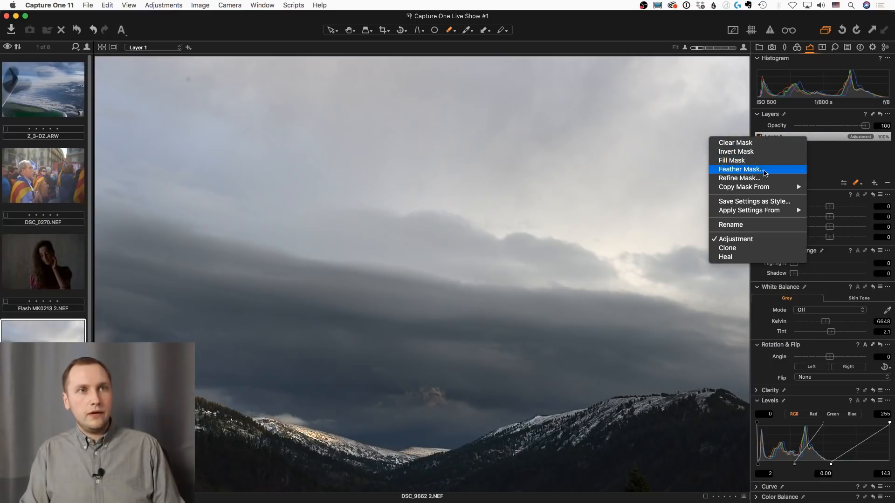
{"action": "left_click", "coordinate": [739, 178]}
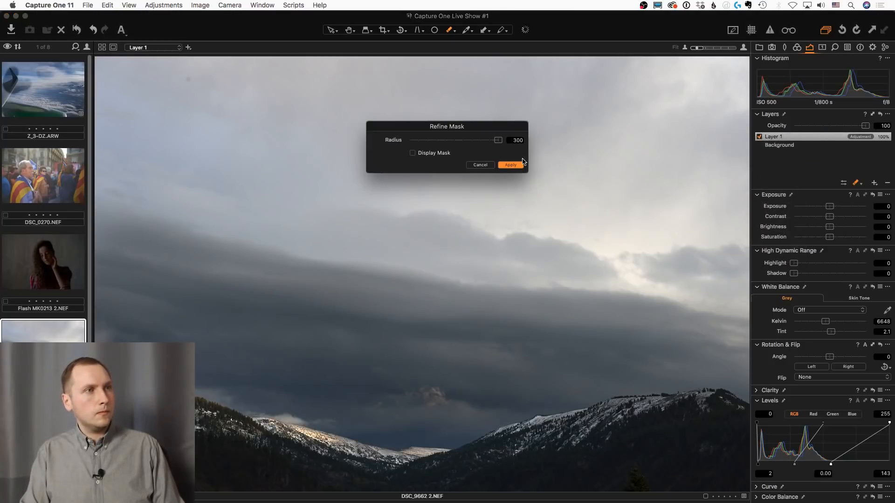
{"action": "left_click", "coordinate": [513, 166]}
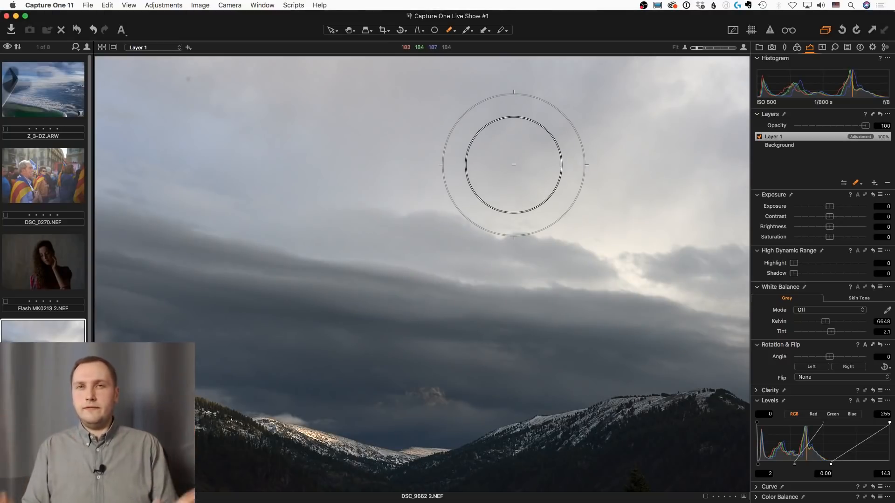
Examine the keyboard shortcuts assigned to layer, brush and mask commands in the shortcut editor, and close it
{"action": "left_click", "coordinate": [49, 5]}
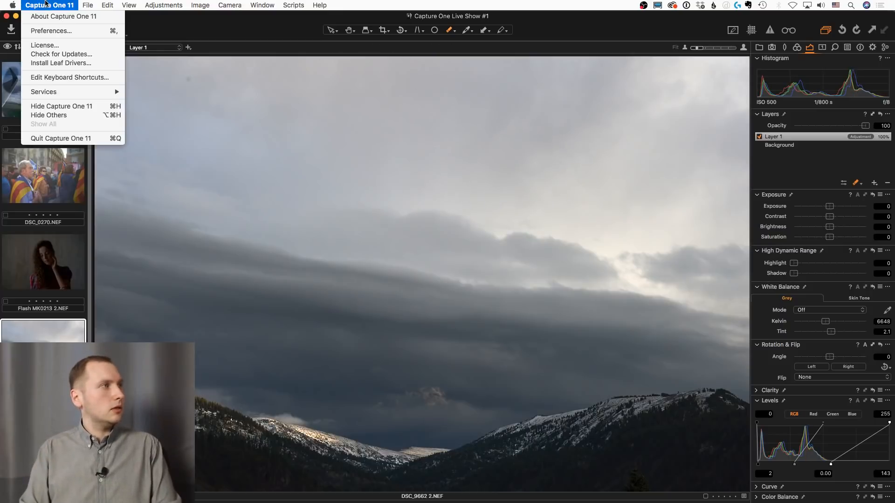
{"action": "left_click", "coordinate": [75, 78]}
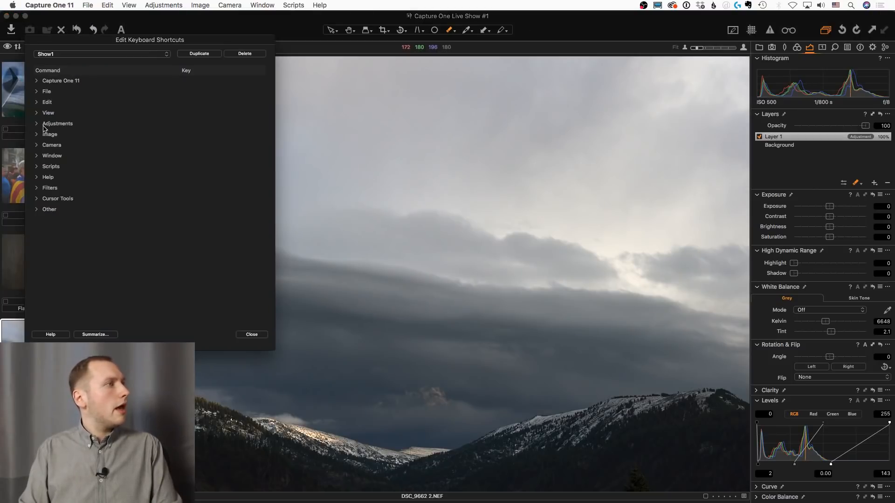
{"action": "left_click", "coordinate": [37, 212]}
{"action": "scroll", "coordinate": [41, 224], "scroll_direction": "down", "scroll_amount": 3}
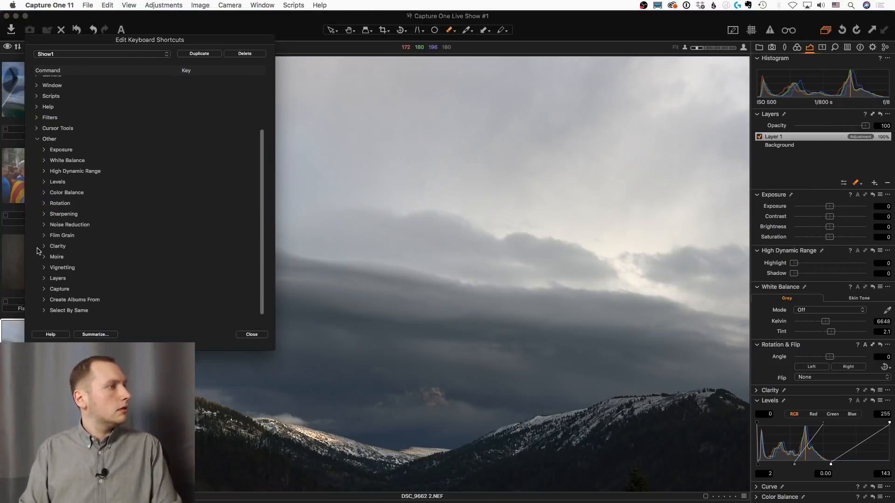
{"action": "left_click", "coordinate": [44, 279]}
{"action": "scroll", "coordinate": [112, 259], "scroll_direction": "down", "scroll_amount": 5}
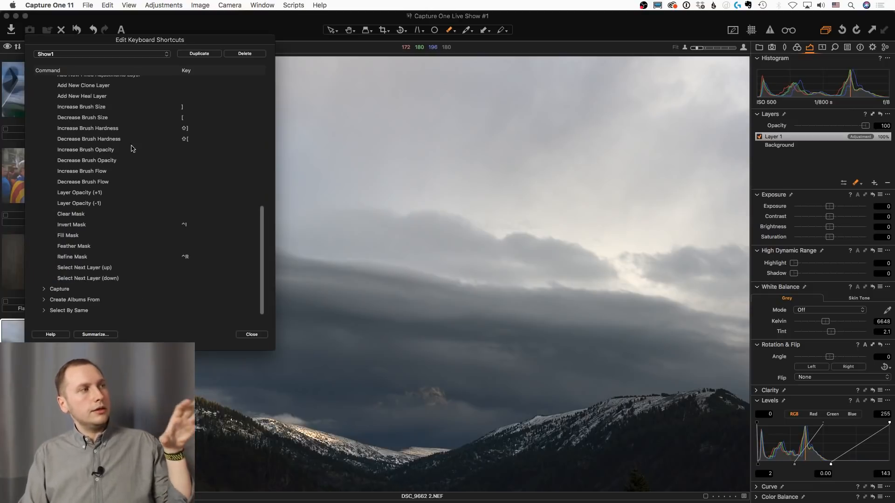
{"action": "left_click_drag", "start_coordinate": [99, 44], "coordinate": [402, 70]}
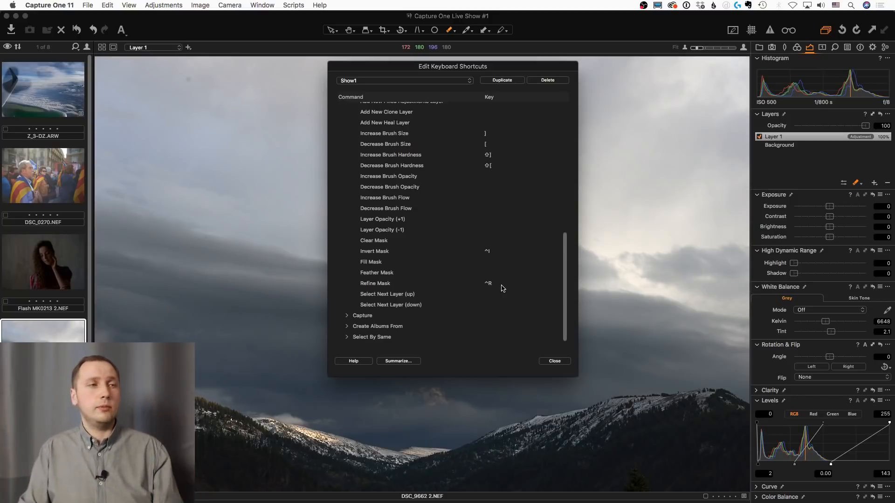
{"action": "left_click", "coordinate": [555, 363]}
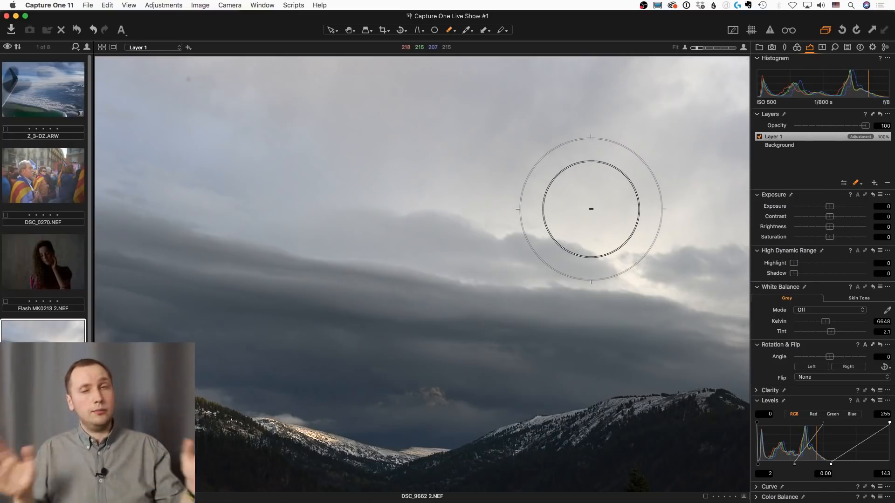
View Layer 1's mask briefly and compare the mountain photo with Layer 1 repeatedly switched off and on
{"action": "key", "text": "h"}
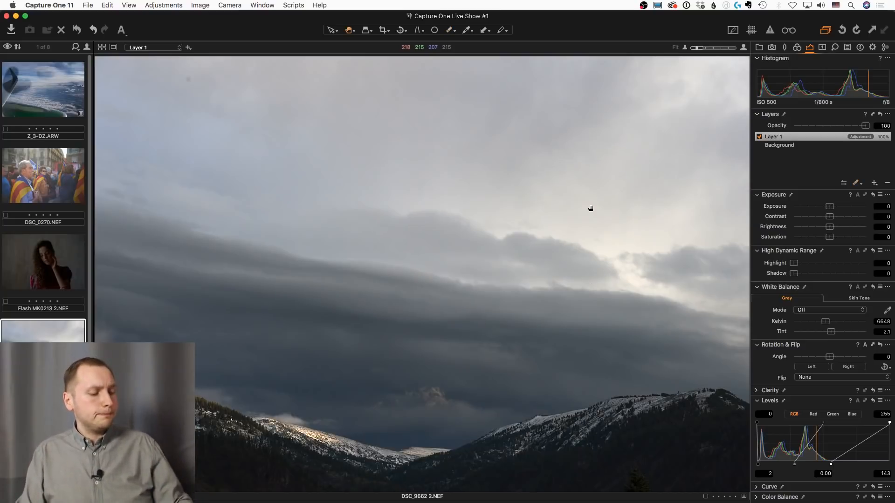
{"action": "key", "text": "m"}
{"action": "key", "text": "m"}
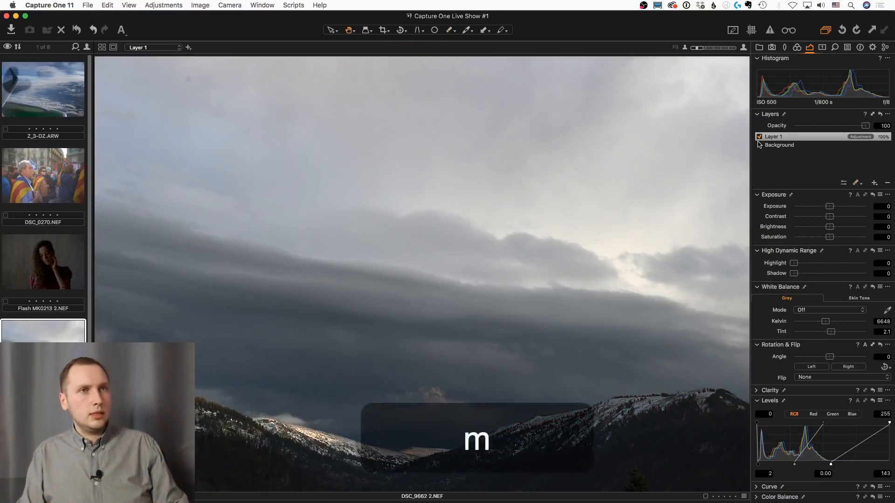
{"action": "left_click", "coordinate": [760, 137]}
{"action": "left_click", "coordinate": [760, 137]}
{"action": "left_click", "coordinate": [760, 137]}
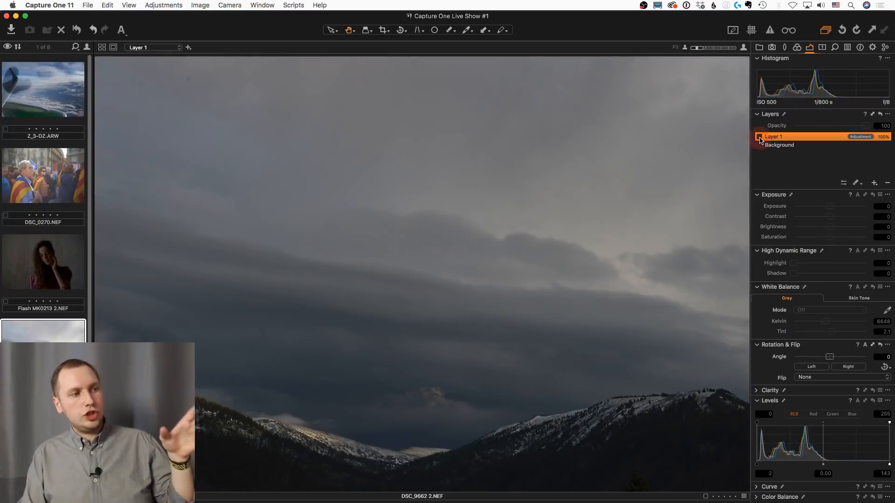
{"action": "left_click", "coordinate": [759, 137]}
{"action": "left_click", "coordinate": [759, 137]}
{"action": "left_click", "coordinate": [760, 137]}
{"action": "left_click", "coordinate": [760, 137]}
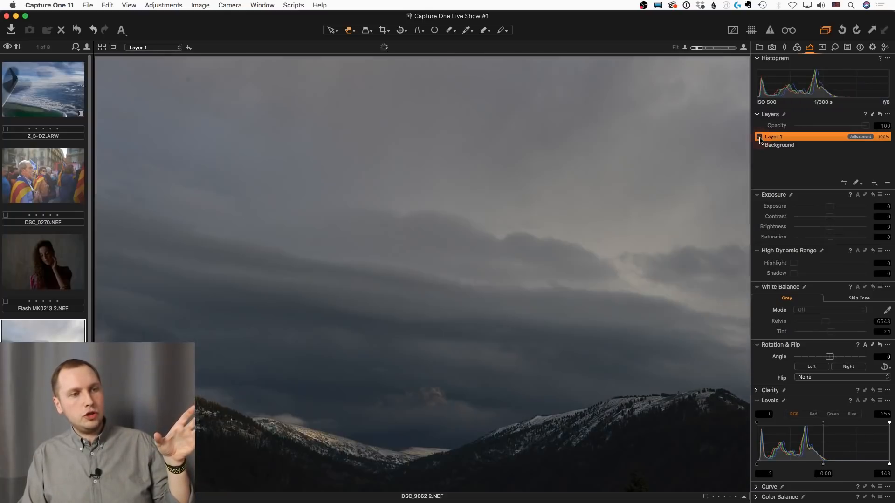
{"action": "left_click", "coordinate": [760, 137]}
{"action": "left_click", "coordinate": [759, 137]}
{"action": "left_click", "coordinate": [760, 137]}
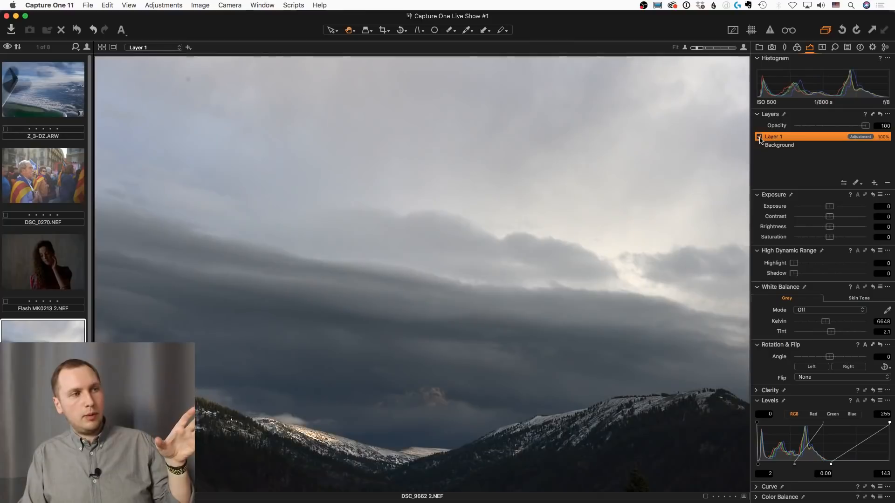
{"action": "left_click", "coordinate": [760, 137]}
{"action": "left_click", "coordinate": [760, 137]}
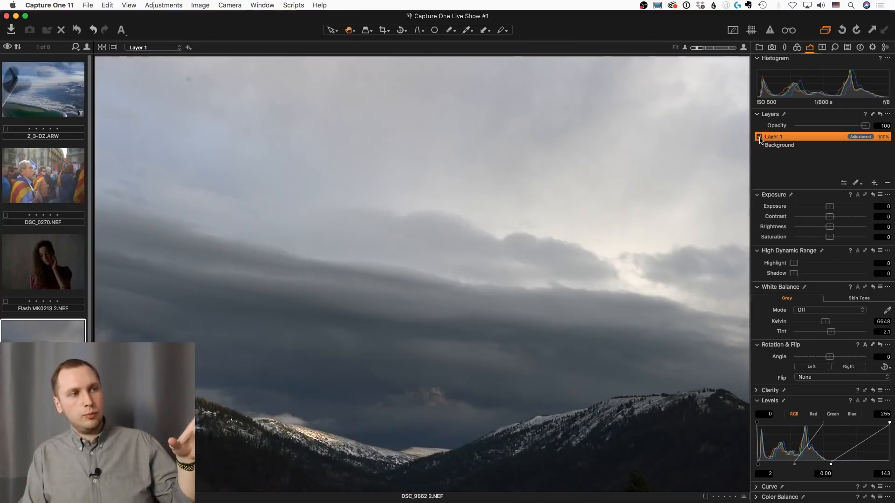
{"action": "left_click", "coordinate": [760, 137]}
{"action": "left_click", "coordinate": [760, 137]}
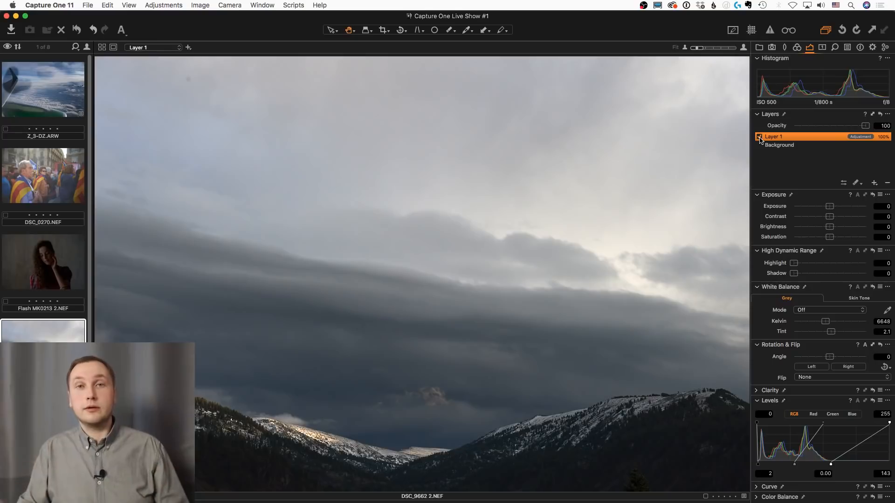
{"action": "left_click", "coordinate": [760, 138]}
{"action": "left_click", "coordinate": [759, 138]}
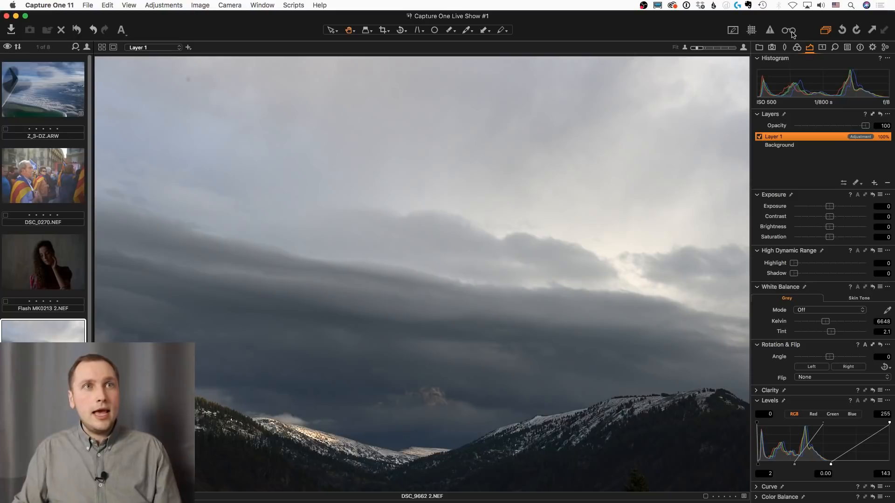
Turn on recipe proofing and set the long edge of the JPEG sRGB 1600px for web recipe to 1000 px
{"action": "left_click", "coordinate": [792, 34]}
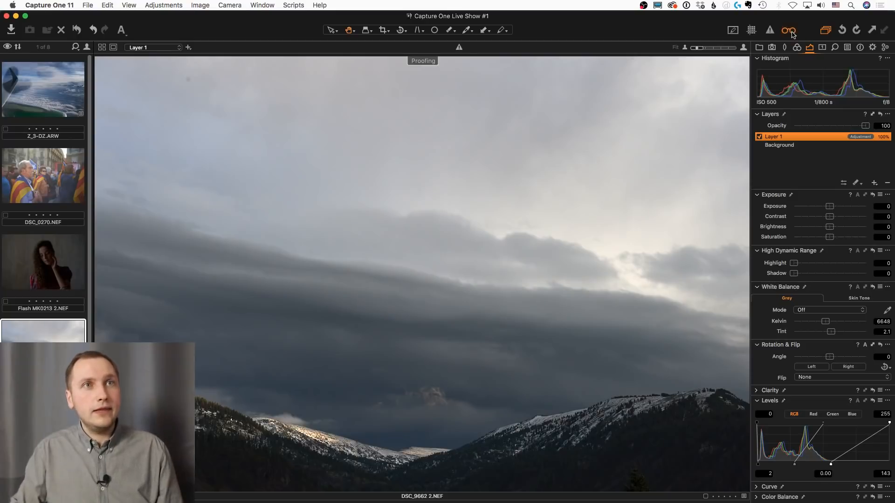
{"action": "left_click", "coordinate": [873, 47]}
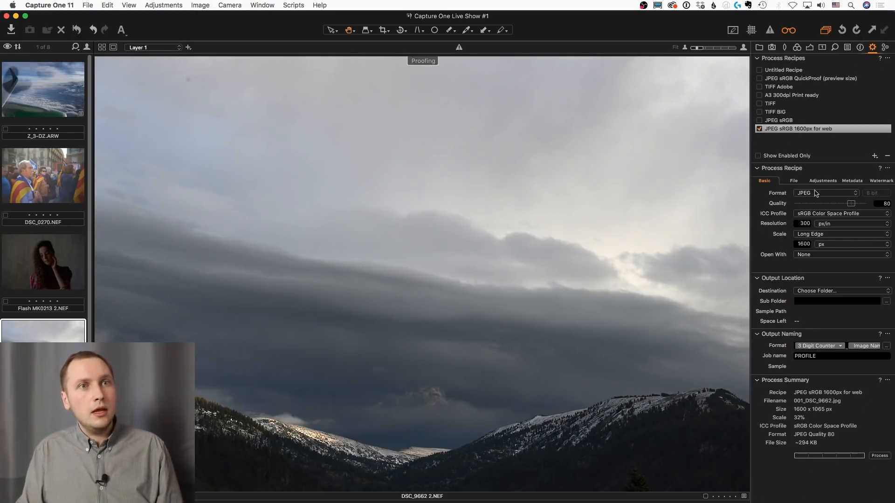
{"action": "left_click", "coordinate": [807, 247]}
{"action": "double_click", "coordinate": [808, 246]}
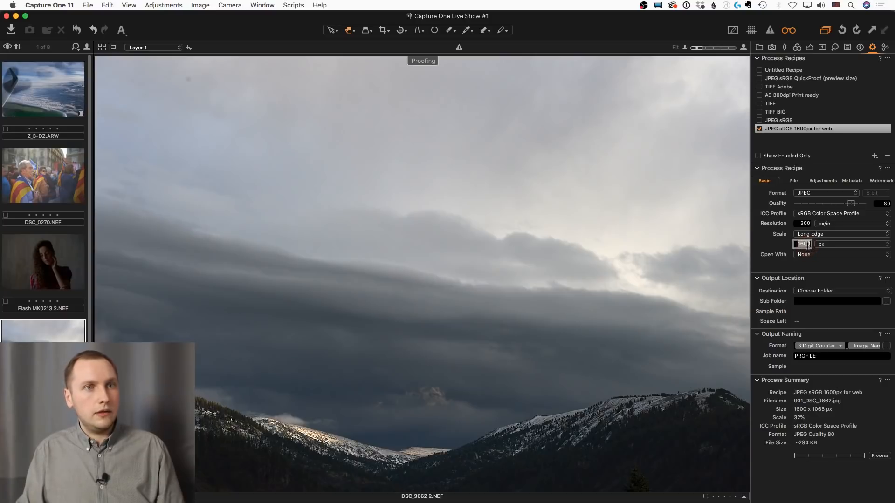
{"action": "type", "text": "1000"}
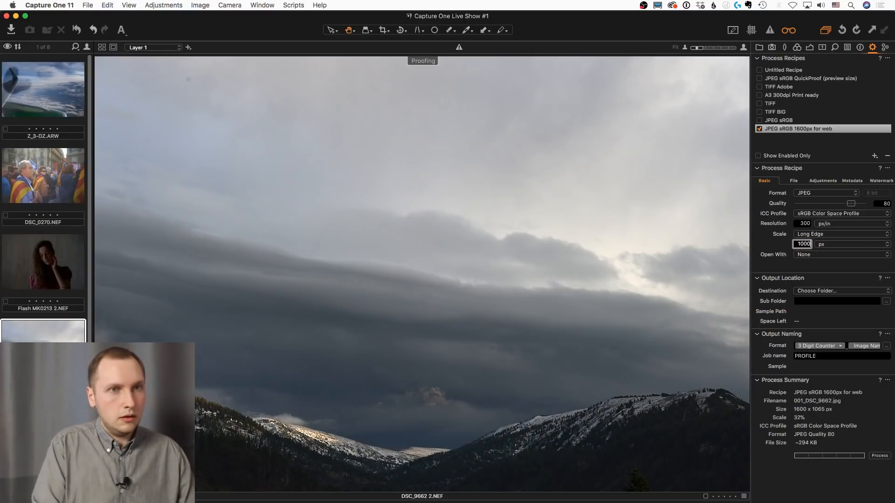
{"action": "key", "text": "Return"}
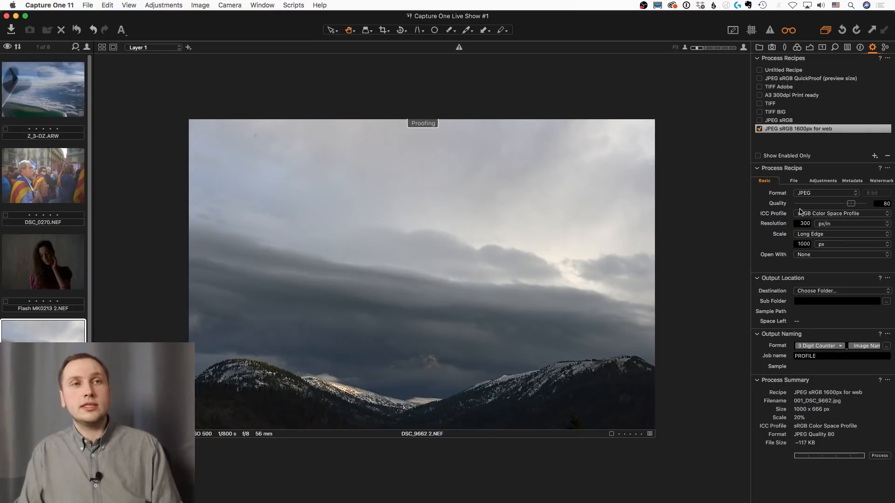
Set the JPEG quality of the JPEG sRGB 1600px for web recipe to 0
{"action": "left_click", "coordinate": [851, 204]}
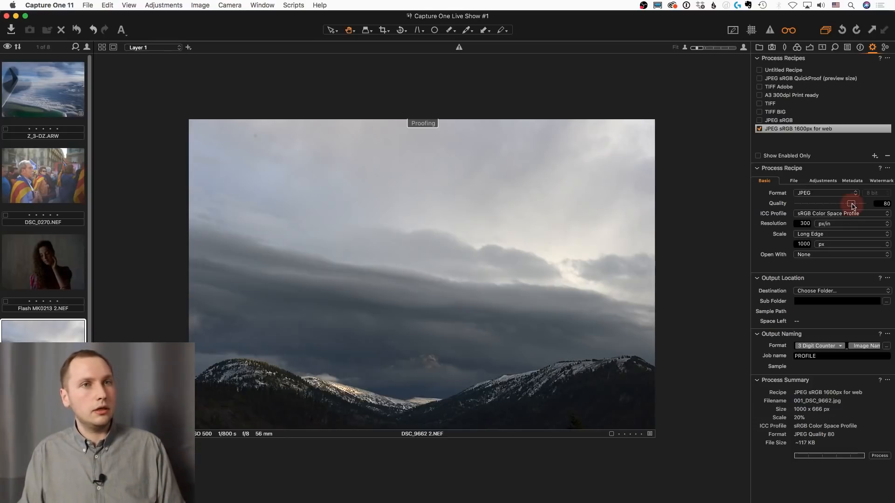
{"action": "left_click_drag", "start_coordinate": [853, 206], "coordinate": [792, 207]}
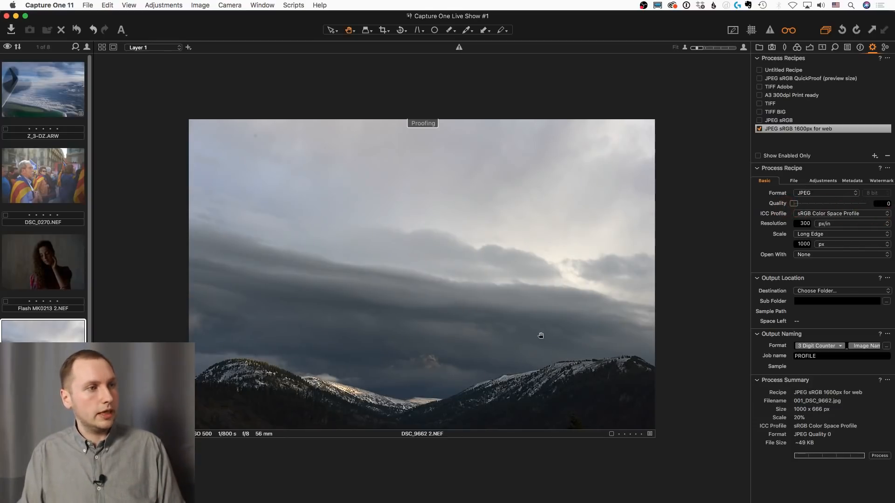
Inspect the proofed clouds up close for compression artifacts, and set the web recipe's JPEG quality to 80
{"action": "double_click", "coordinate": [429, 346]}
{"action": "scroll", "coordinate": [568, 355], "scroll_direction": "down", "scroll_amount": 1}
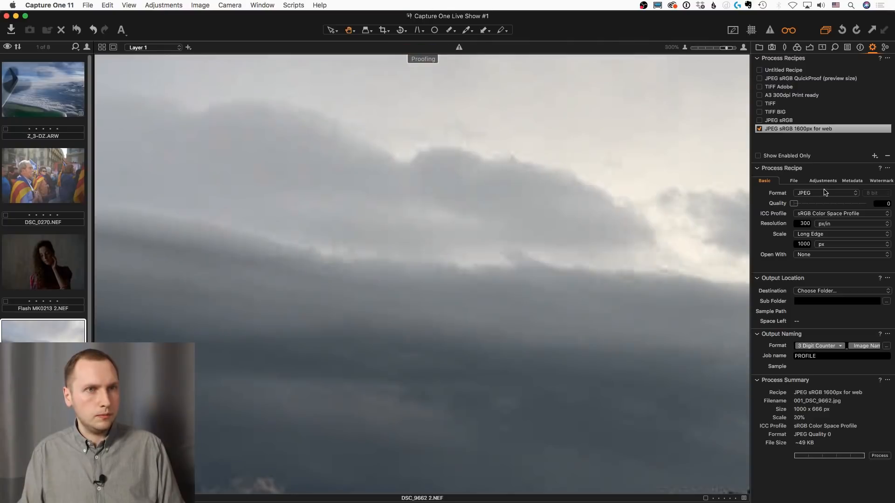
{"action": "left_click_drag", "start_coordinate": [794, 204], "coordinate": [851, 212]}
{"action": "scroll", "coordinate": [625, 237], "scroll_direction": "down", "scroll_amount": 3}
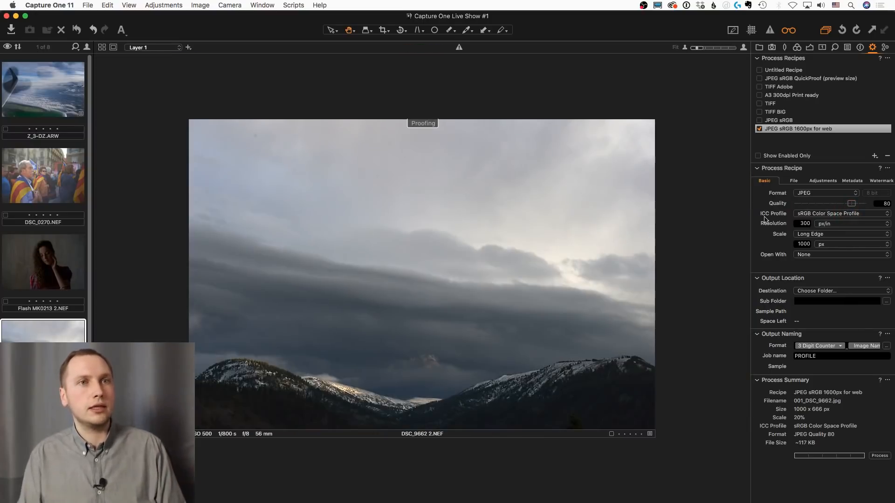
Review the web recipe's output sharpening choices, keep Output Sharpening for Screen, and raise its amount to 240
{"action": "left_click", "coordinate": [823, 181]}
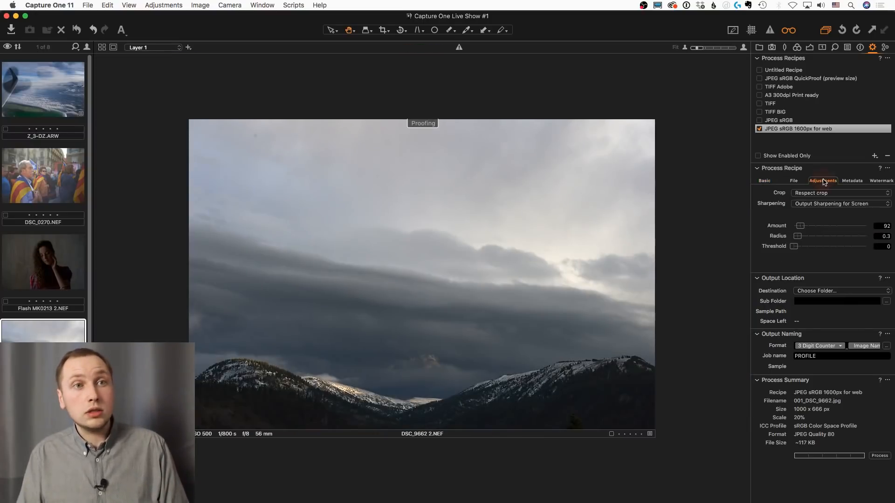
{"action": "left_click", "coordinate": [822, 203]}
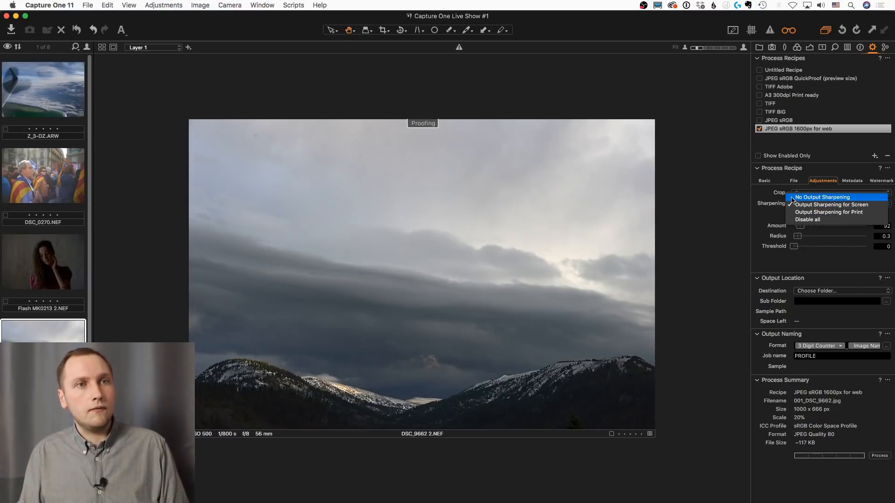
{"action": "left_click", "coordinate": [780, 219]}
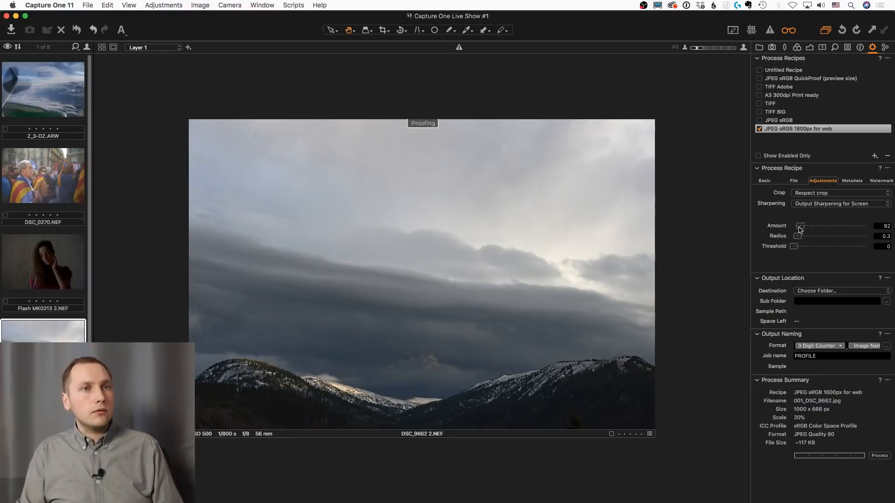
{"action": "mouse_move", "coordinate": [800, 228]}
{"action": "left_mouse_down"}
{"action": "mouse_move", "coordinate": [829, 228]}
{"action": "mouse_move", "coordinate": [805, 236]}
{"action": "mouse_move", "coordinate": [821, 227]}
{"action": "mouse_move", "coordinate": [811, 229]}
{"action": "left_mouse_up"}
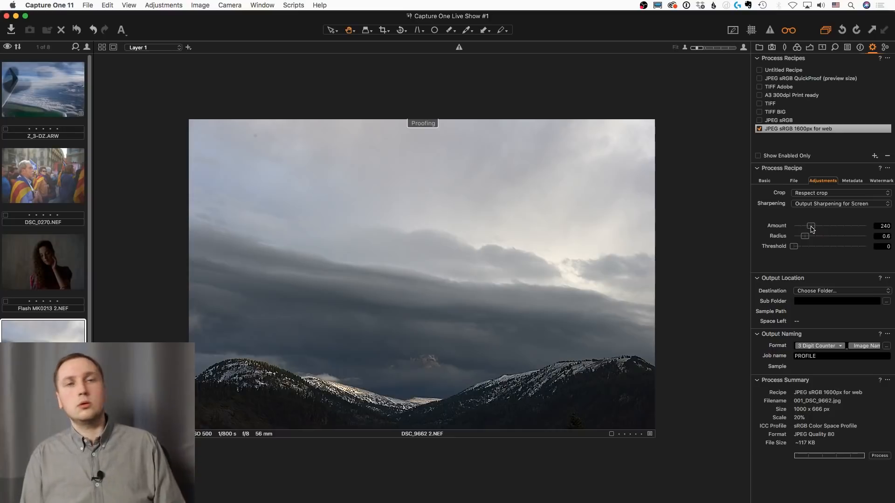
Compare the mountain photo with recipe proofing off and on, and turn proofing off
{"action": "left_click", "coordinate": [789, 31]}
{"action": "left_click", "coordinate": [788, 32]}
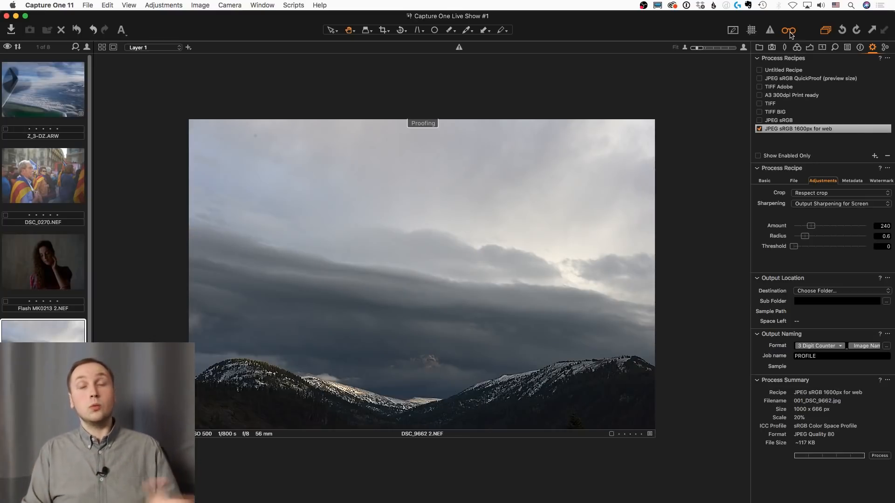
{"action": "left_click", "coordinate": [788, 32]}
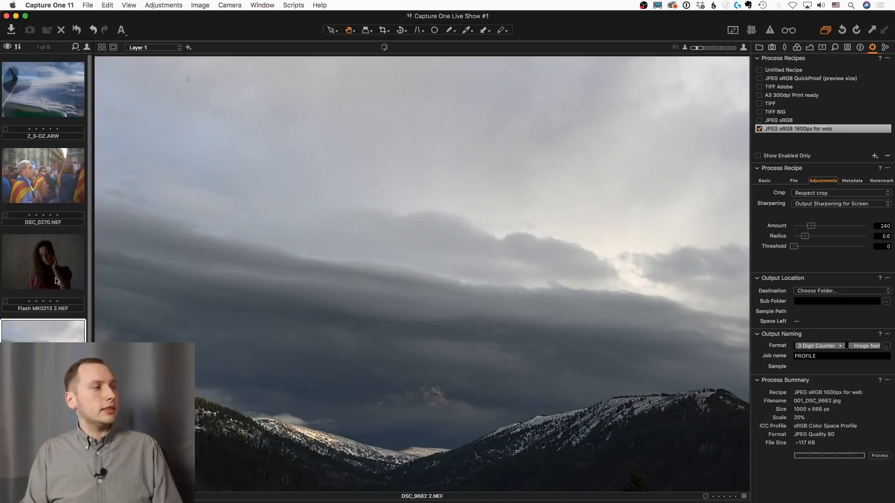
Switch to Chrome and open alexonraw.com in a new tab
{"action": "scroll", "coordinate": [58, 284], "scroll_direction": "down", "scroll_amount": 3}
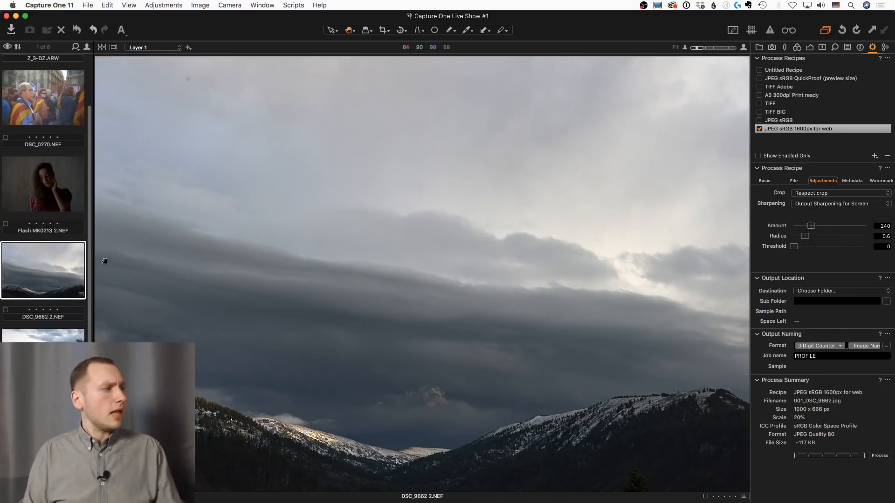
{"action": "mouse_move", "coordinate": [11, 326]}
{"action": "left_click", "coordinate": [32, 288]}
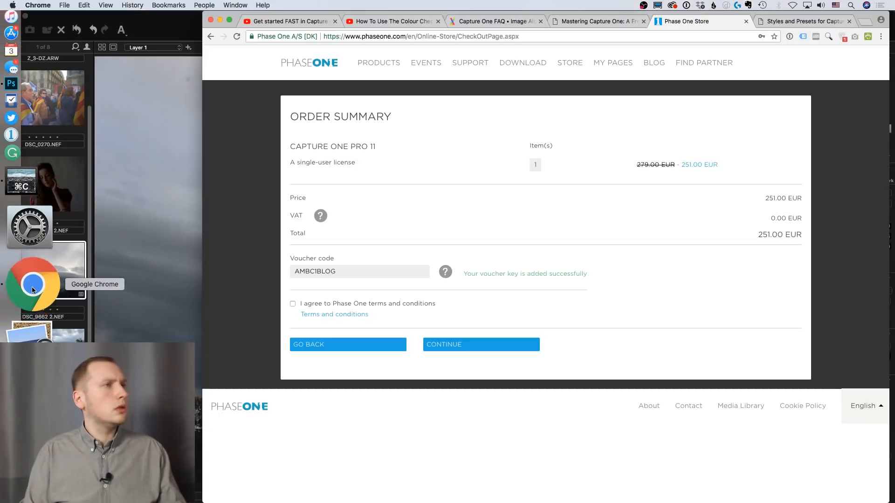
{"action": "left_click", "coordinate": [865, 21]}
{"action": "type", "text": "al"}
{"action": "key", "text": "BackSpace"}
{"action": "key", "text": "BackSpace"}
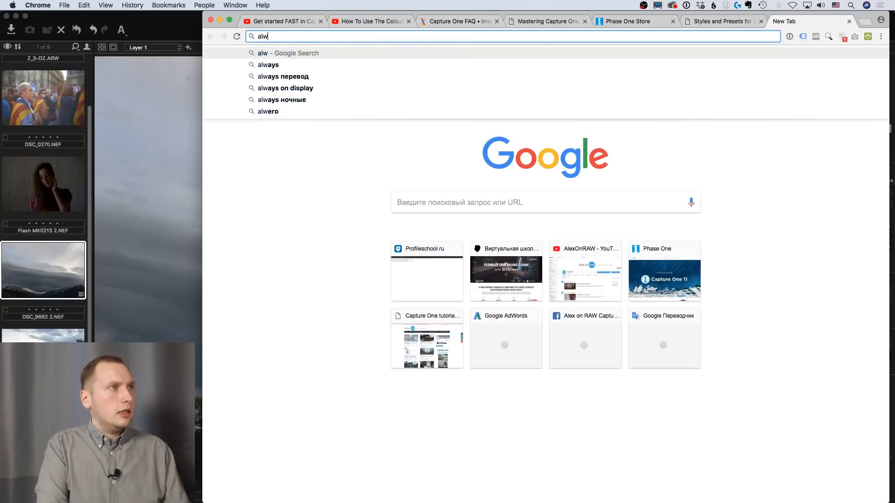
{"action": "type", "text": "le"}
{"action": "key", "text": "Return"}
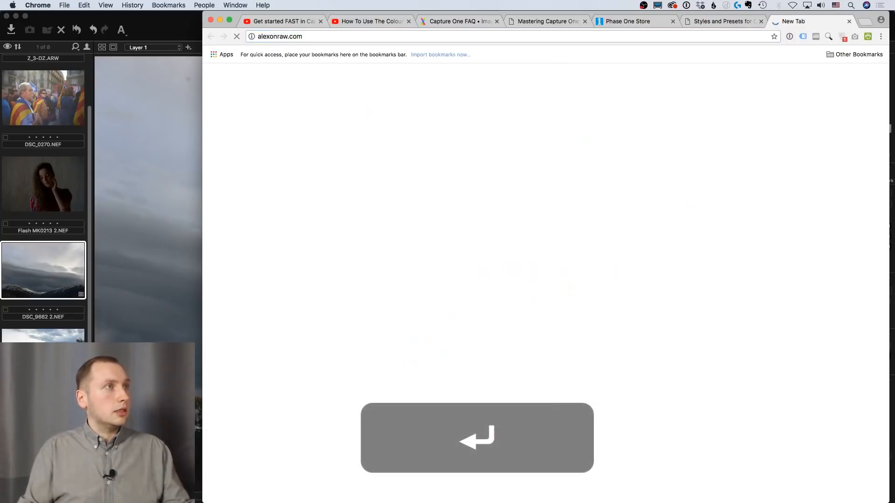
Open the article on upgrading Capture One 9, skim its sections on new features, and return to Capture One
{"action": "scroll", "coordinate": [436, 264], "scroll_direction": "down", "scroll_amount": 1}
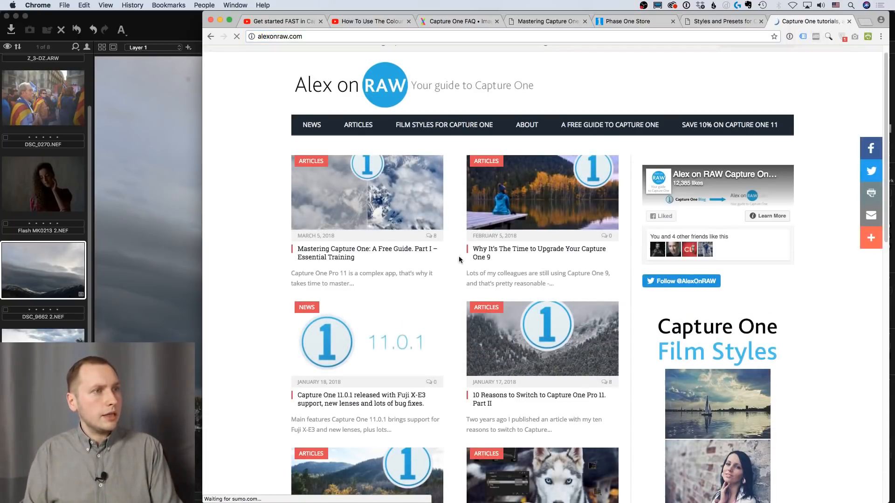
{"action": "left_click", "coordinate": [525, 253]}
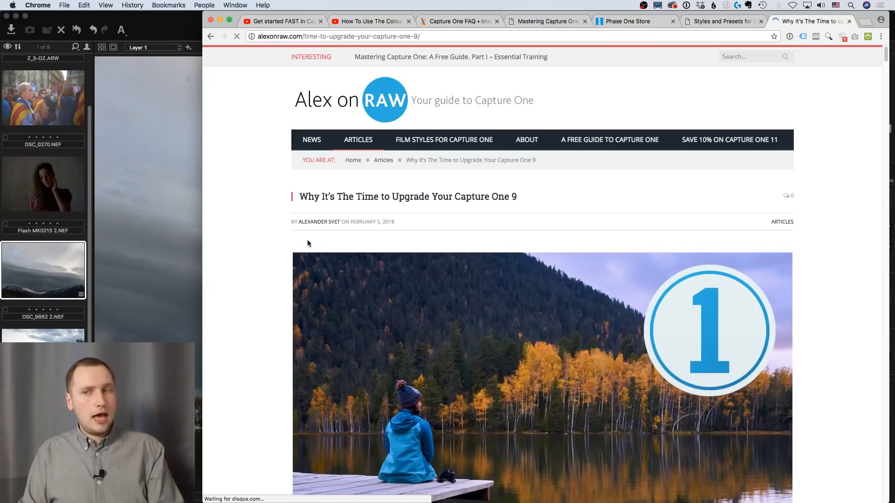
{"action": "scroll", "coordinate": [308, 239], "scroll_direction": "down", "scroll_amount": 10}
{"action": "scroll", "coordinate": [322, 233], "scroll_direction": "down", "scroll_amount": 20}
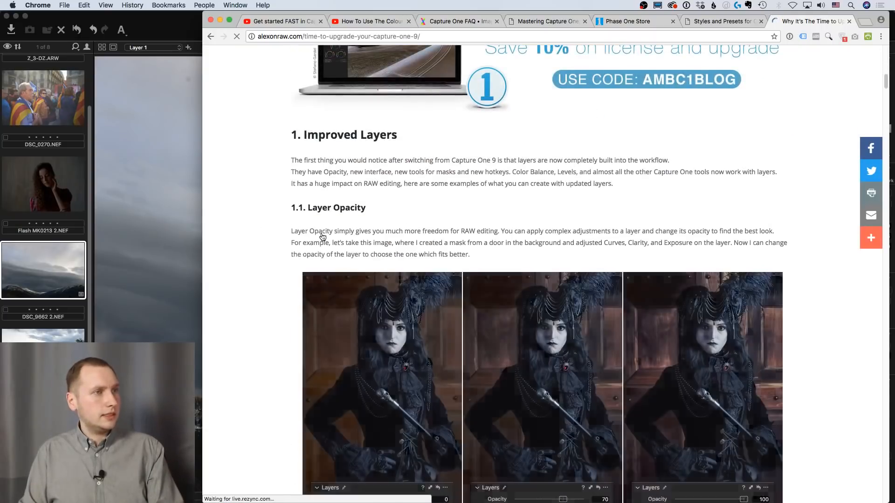
{"action": "scroll", "coordinate": [282, 239], "scroll_direction": "down", "scroll_amount": 20}
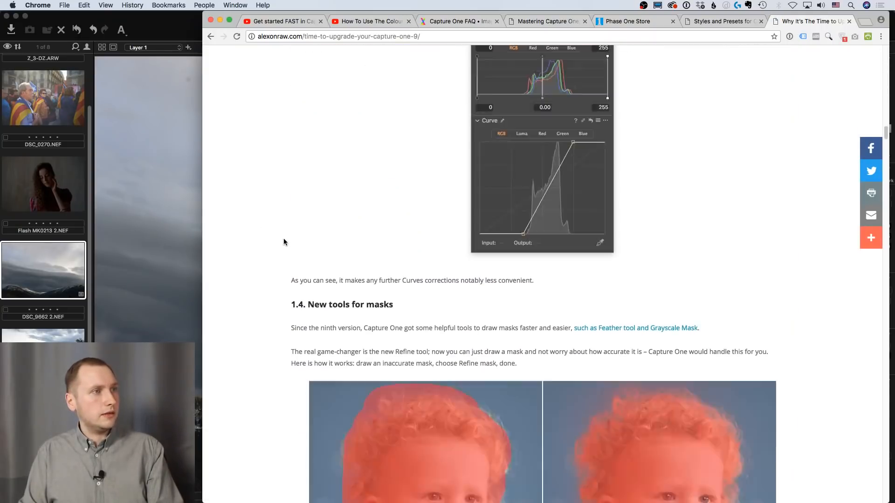
{"action": "scroll", "coordinate": [285, 241], "scroll_direction": "down", "scroll_amount": 20}
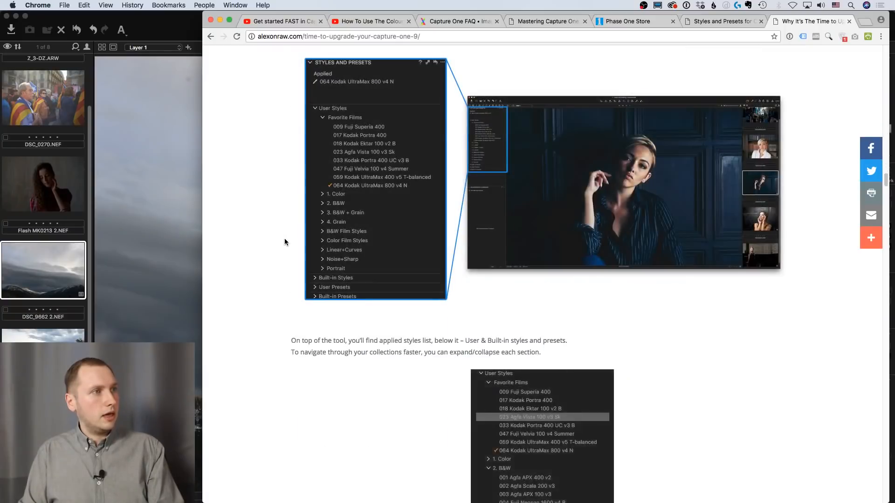
{"action": "scroll", "coordinate": [286, 242], "scroll_direction": "down", "scroll_amount": 20}
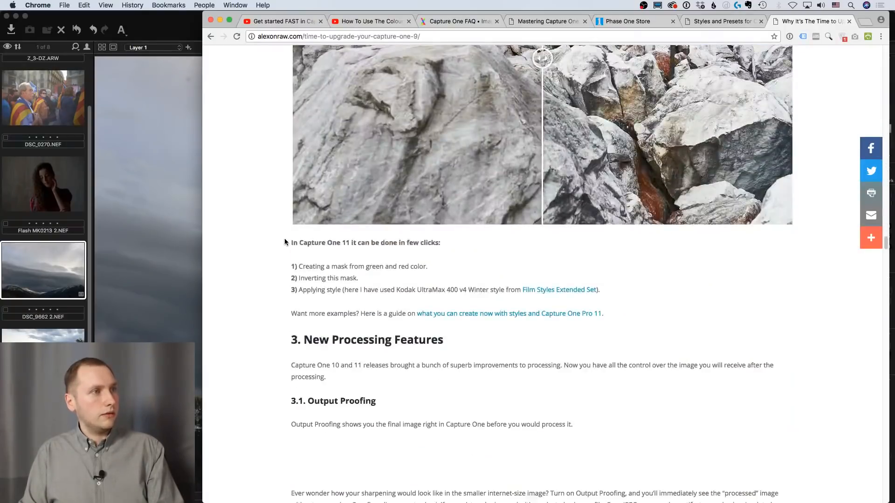
{"action": "scroll", "coordinate": [284, 242], "scroll_direction": "down", "scroll_amount": 20}
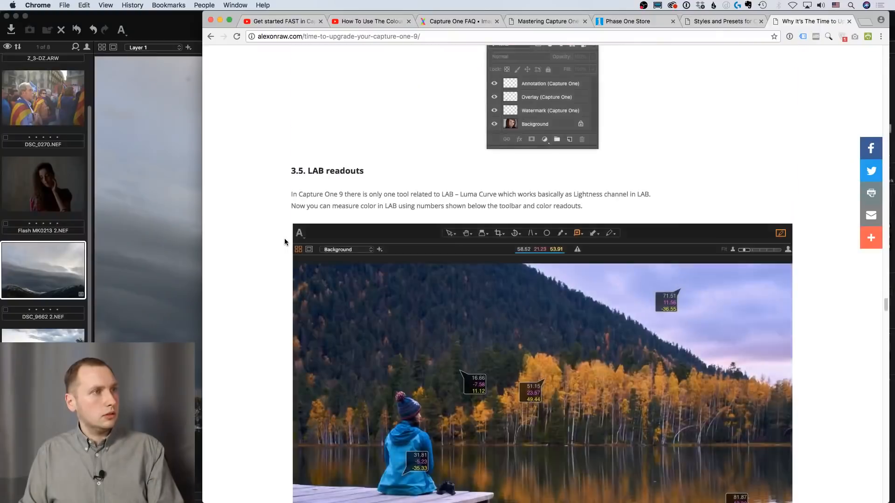
{"action": "scroll", "coordinate": [284, 241], "scroll_direction": "down", "scroll_amount": 10}
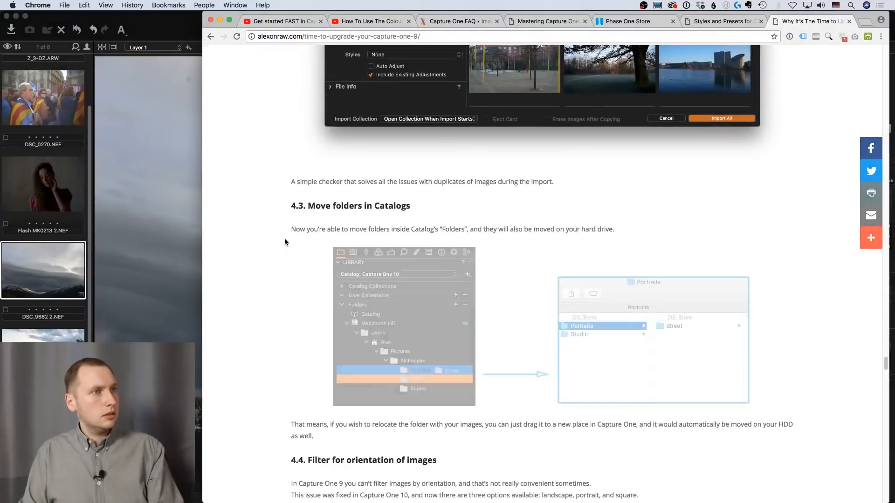
{"action": "scroll", "coordinate": [284, 242], "scroll_direction": "down", "scroll_amount": 9}
{"action": "scroll", "coordinate": [284, 239], "scroll_direction": "down", "scroll_amount": 10}
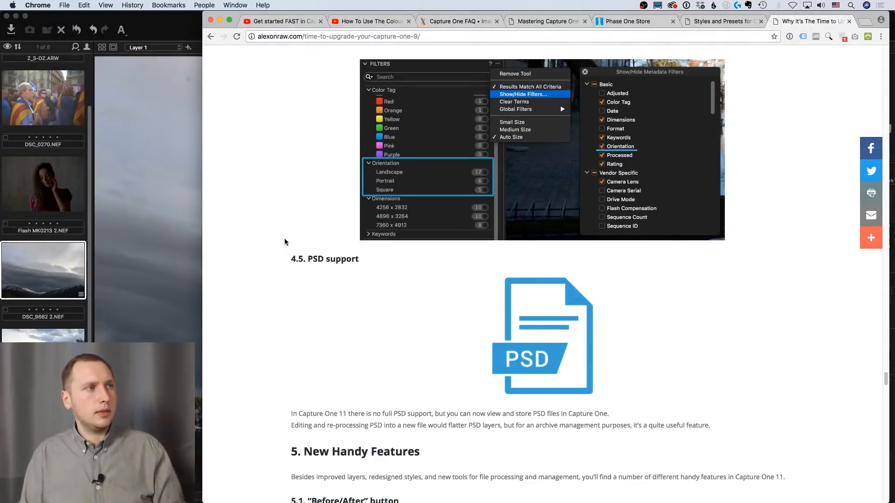
{"action": "left_click", "coordinate": [220, 21]}
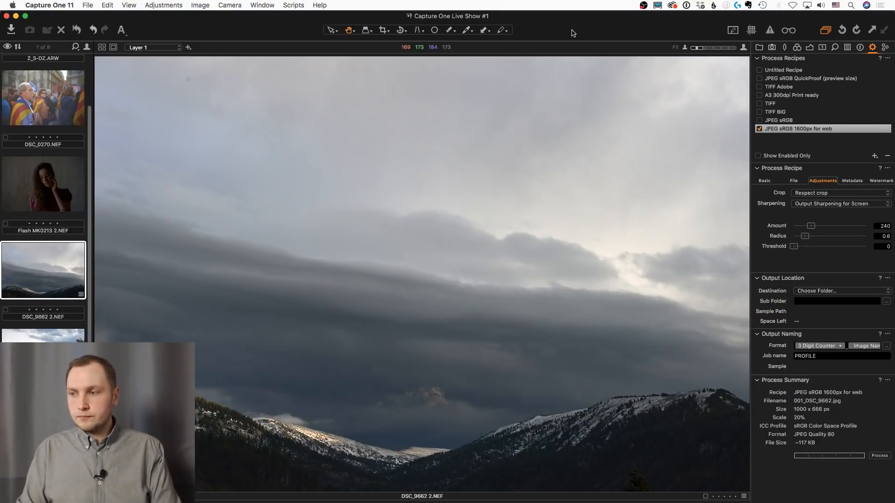
Open the Flash MK0213 2.NEF portrait with its exposure adjustments and activate the gradient mask tool
{"action": "scroll", "coordinate": [46, 261], "scroll_direction": "down", "scroll_amount": 3}
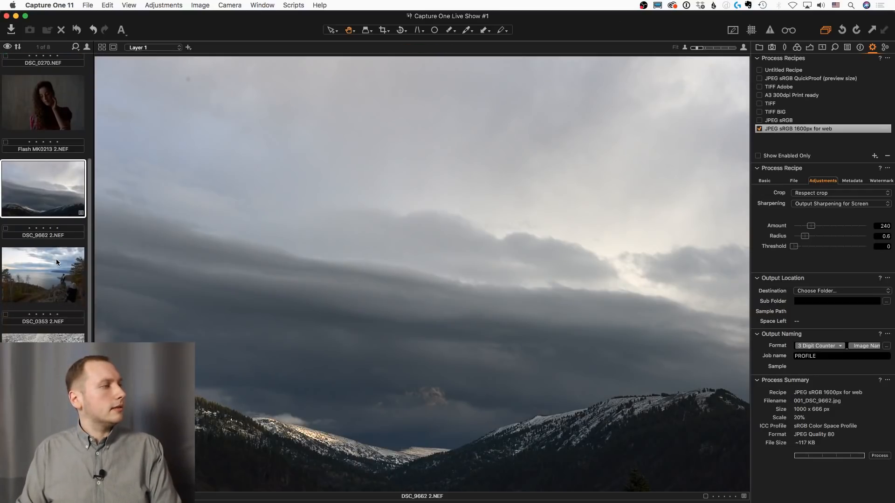
{"action": "scroll", "coordinate": [56, 259], "scroll_direction": "up", "scroll_amount": 5}
{"action": "left_click", "coordinate": [43, 205]}
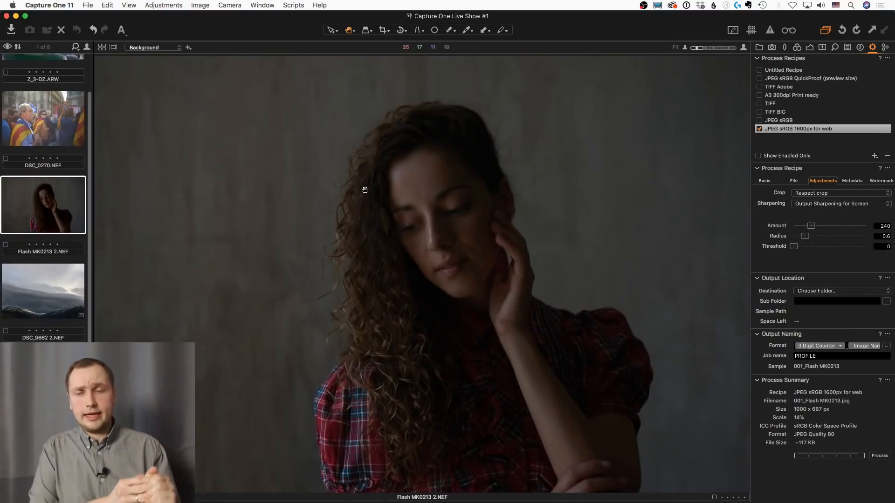
{"action": "left_click", "coordinate": [809, 47]}
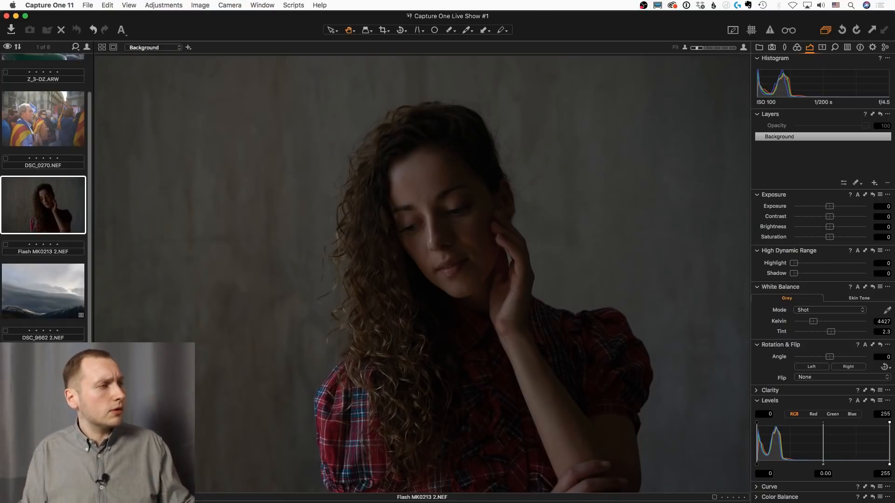
{"action": "key", "text": "g"}
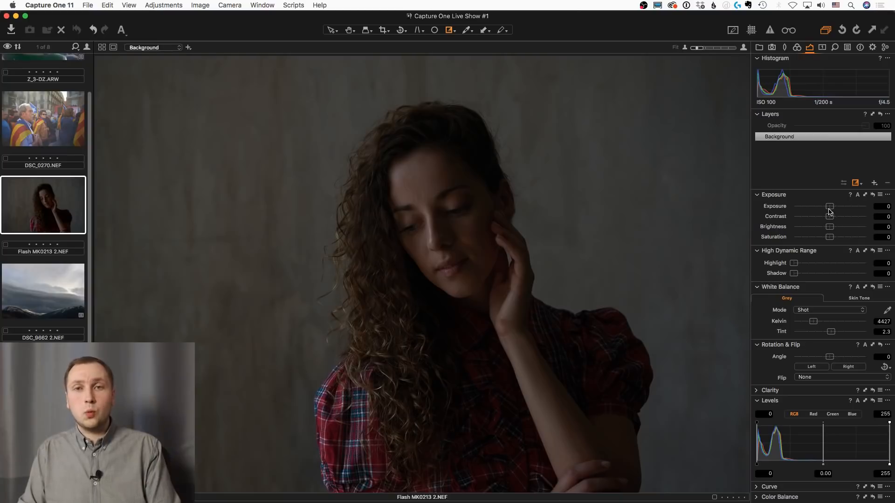
Try brightening the whole portrait with Exposure at 1.91 and some Shadow recovery, and bring both back to around zero
{"action": "left_click_drag", "start_coordinate": [830, 208], "coordinate": [847, 209]}
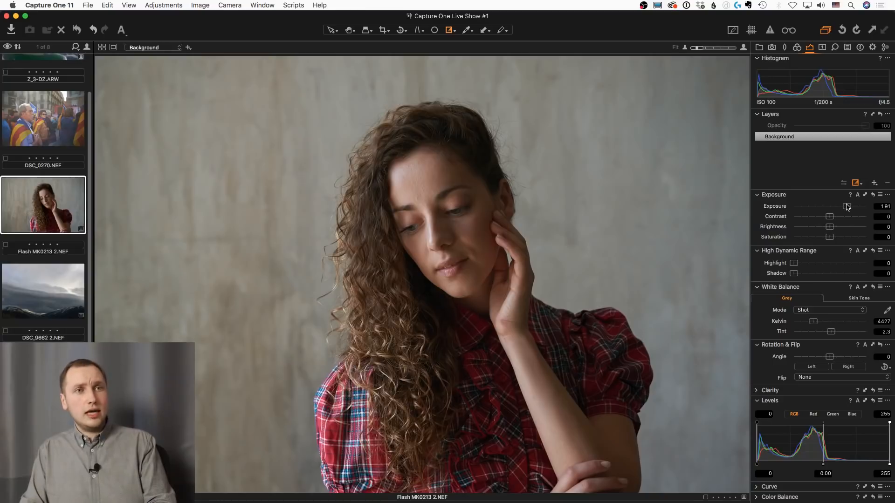
{"action": "left_click_drag", "start_coordinate": [846, 209], "coordinate": [830, 208]}
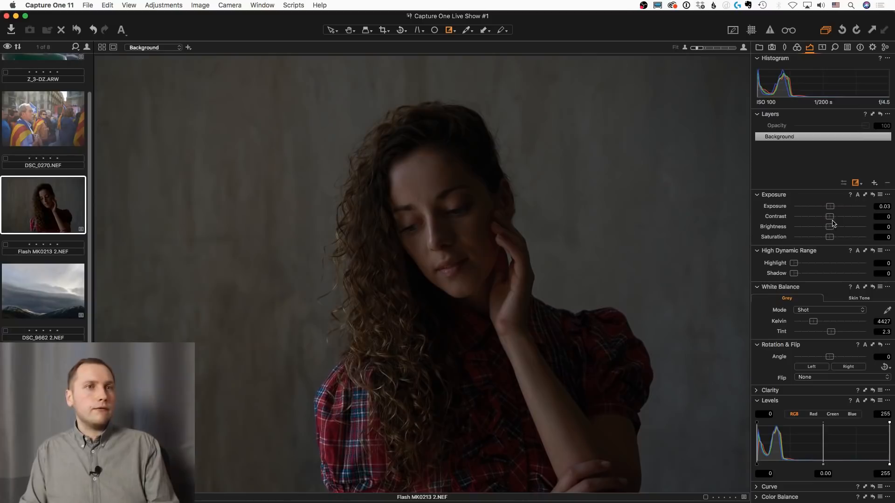
{"action": "left_click", "coordinate": [814, 274]}
{"action": "left_click_drag", "start_coordinate": [813, 274], "coordinate": [794, 274]}
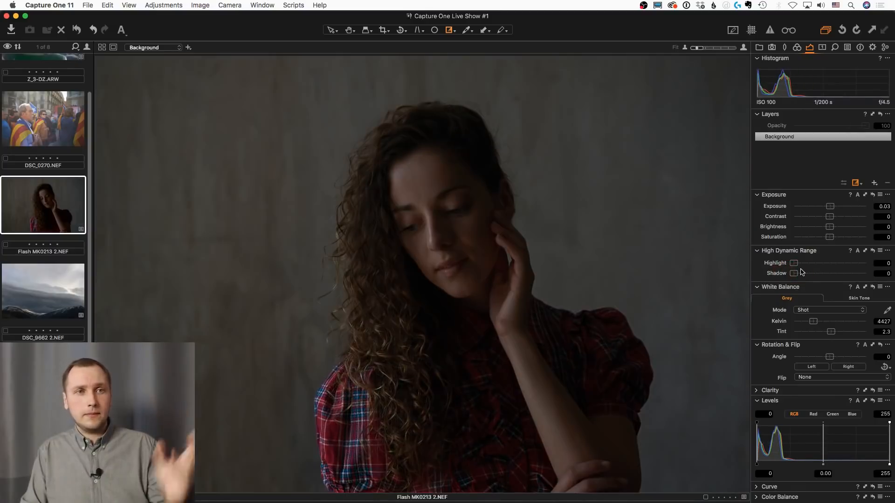
Draw a horizontal gradient mask across the portrait from the wall on the left to the right, and check its overlay
{"action": "key", "text": "g"}
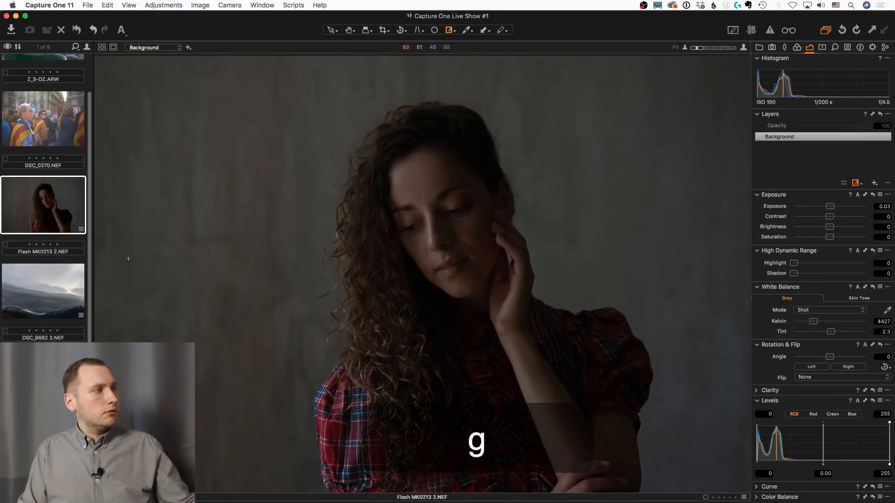
{"action": "left_click_drag", "start_coordinate": [165, 257], "coordinate": [693, 259]}
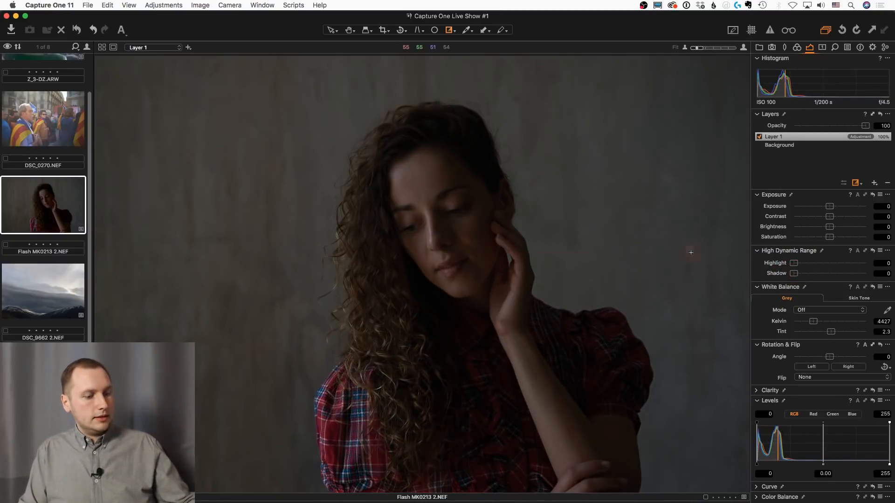
{"action": "key", "text": "m"}
{"action": "key", "text": "m"}
Try brightening the gradient layer with Exposure at 2.78, and reset its Exposure adjustments
{"action": "left_click_drag", "start_coordinate": [830, 206], "coordinate": [858, 208]}
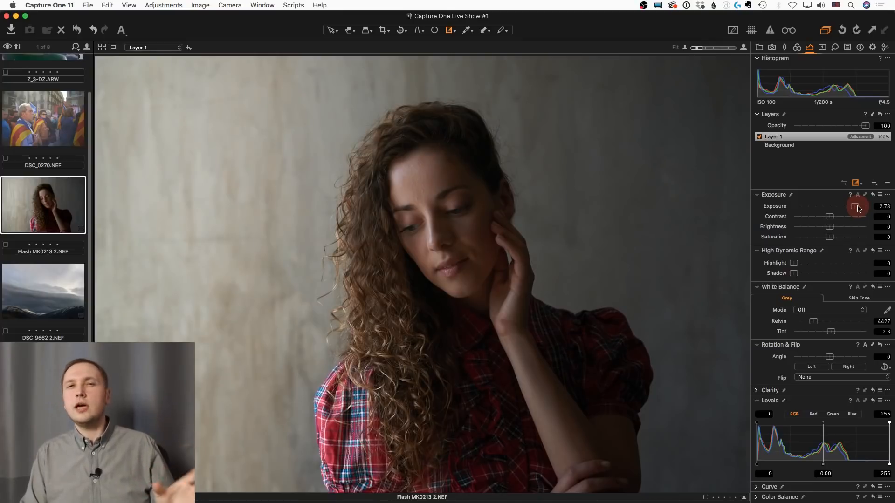
{"action": "left_click", "coordinate": [872, 194]}
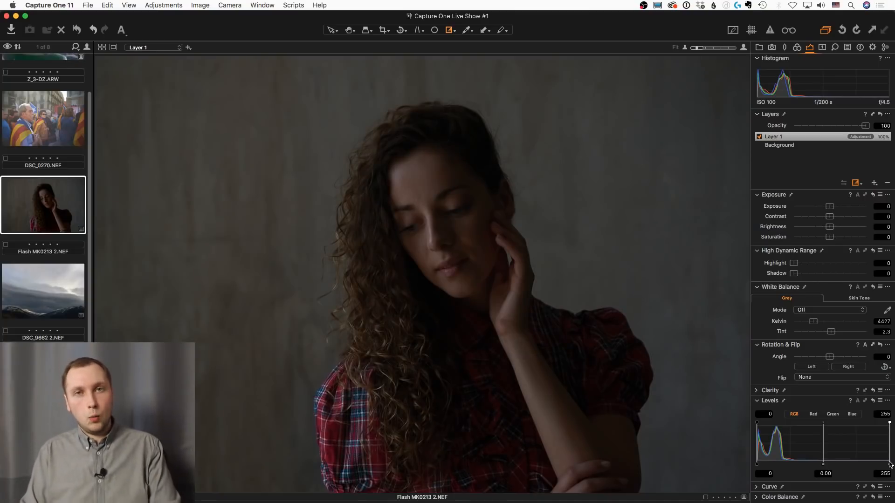
Brighten the gradient layer by setting its Levels input white point to 82
{"action": "left_click_drag", "start_coordinate": [889, 464], "coordinate": [799, 464]}
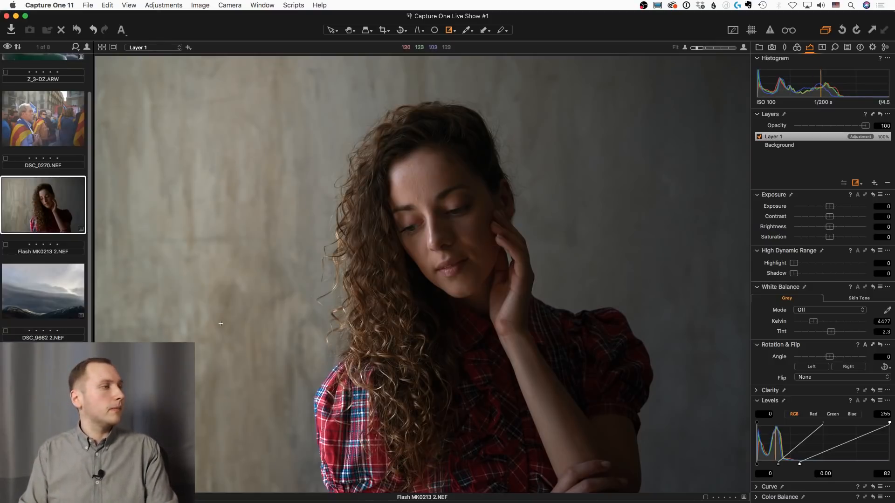
{"action": "scroll", "coordinate": [60, 319], "scroll_direction": "down", "scroll_amount": 5}
{"action": "scroll", "coordinate": [60, 320], "scroll_direction": "up", "scroll_amount": 5}
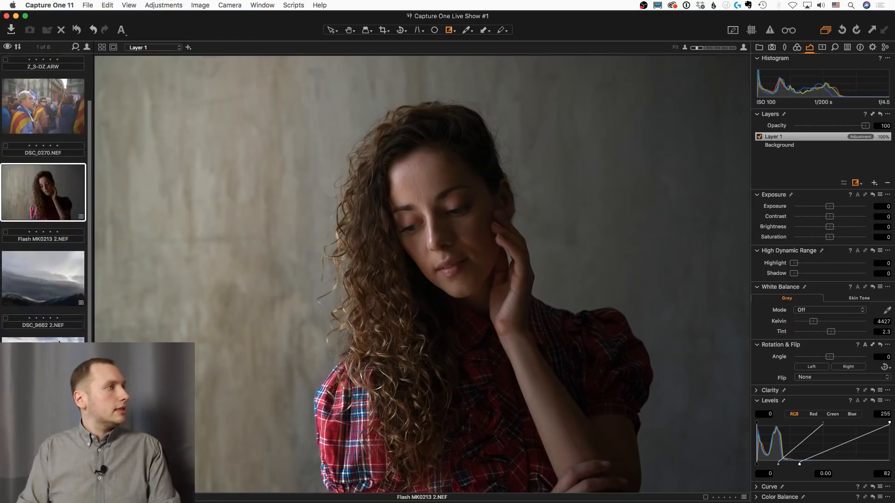
Open the street photo DSC_0270.NEF and inspect the face of the man with the pipe up close
{"action": "scroll", "coordinate": [58, 326], "scroll_direction": "up", "scroll_amount": 1}
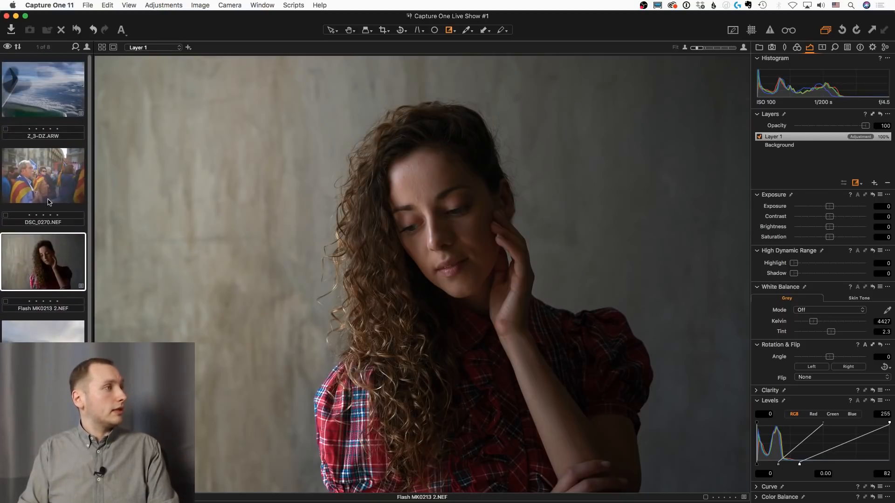
{"action": "left_click", "coordinate": [49, 187]}
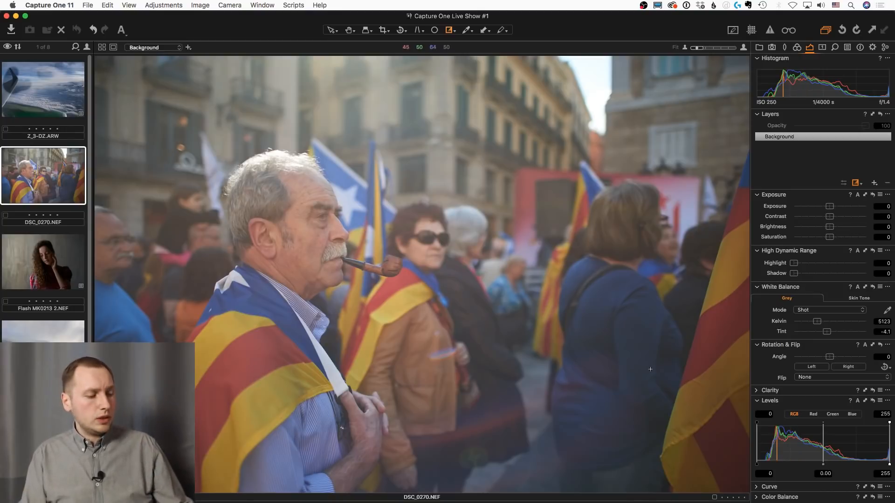
{"action": "scroll", "coordinate": [324, 237], "scroll_direction": "up", "scroll_amount": 3}
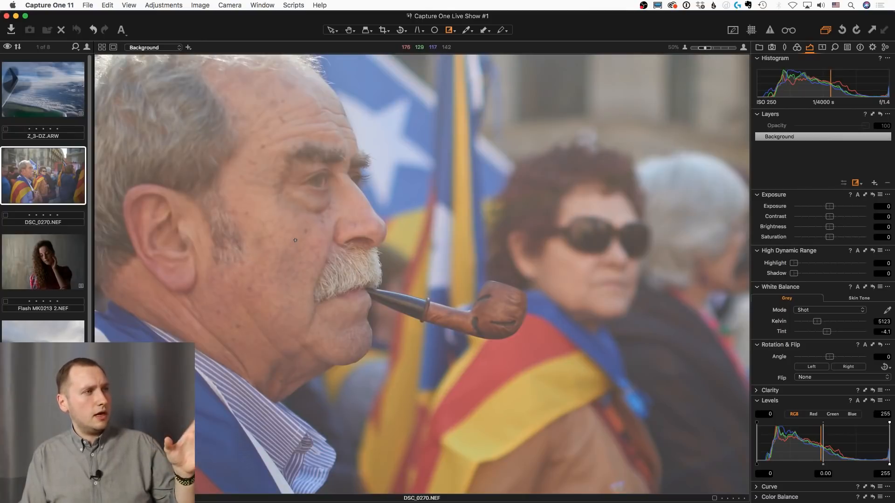
{"action": "scroll", "coordinate": [296, 240], "scroll_direction": "down", "scroll_amount": 3}
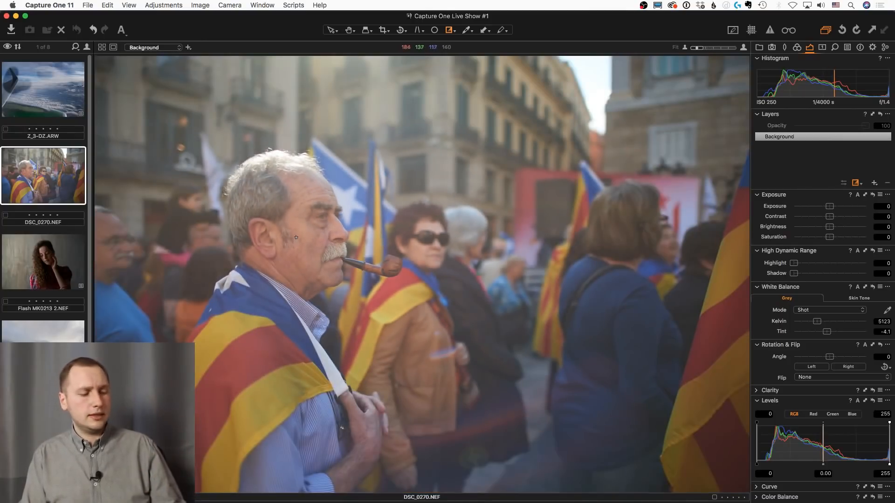
Check the brush settings and paint a mask on a new layer over the face and neck of the man with the pipe
{"action": "key", "text": "b"}
{"action": "left_click_drag", "start_coordinate": [293, 224], "coordinate": [301, 235]}
{"action": "key", "text": "m"}
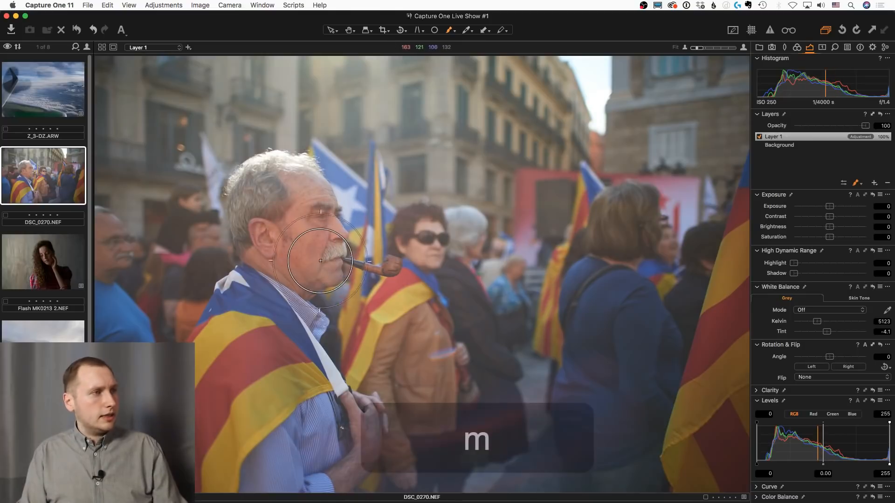
{"action": "right_click", "coordinate": [320, 261]}
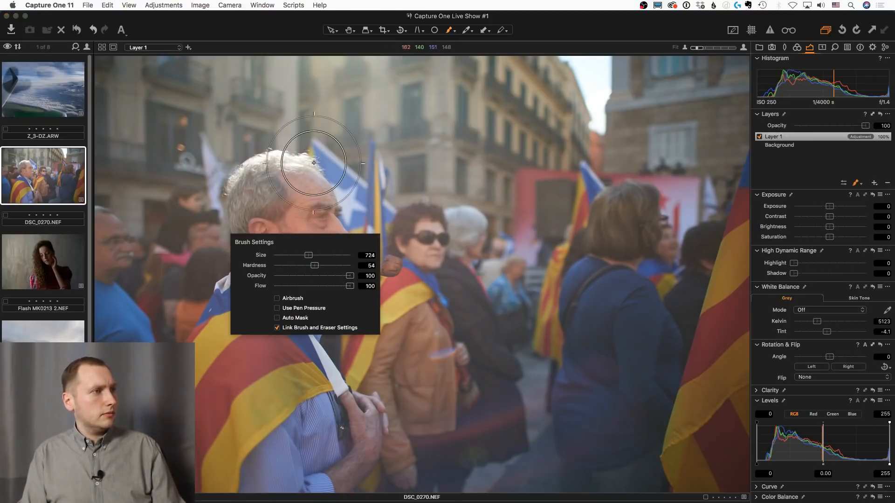
{"action": "mouse_move", "coordinate": [314, 162]}
{"action": "left_mouse_down"}
{"action": "mouse_move", "coordinate": [299, 168]}
{"action": "mouse_move", "coordinate": [313, 246]}
{"action": "mouse_move", "coordinate": [287, 266]}
{"action": "mouse_move", "coordinate": [275, 233]}
{"action": "mouse_move", "coordinate": [298, 191]}
{"action": "mouse_move", "coordinate": [295, 255]}
{"action": "mouse_move", "coordinate": [313, 269]}
{"action": "mouse_move", "coordinate": [313, 255]}
{"action": "left_mouse_up"}
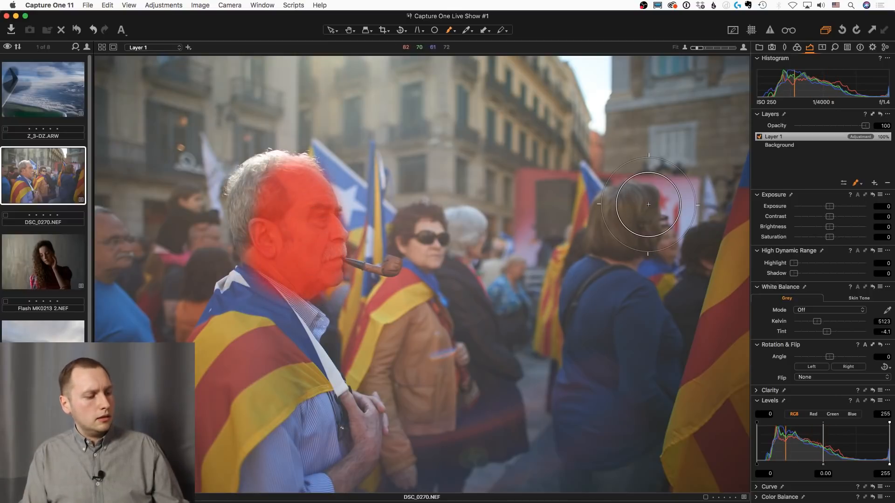
Refine the face mask with a radius of 300 and hide the mask overlay
{"action": "key", "text": "ctrl+r"}
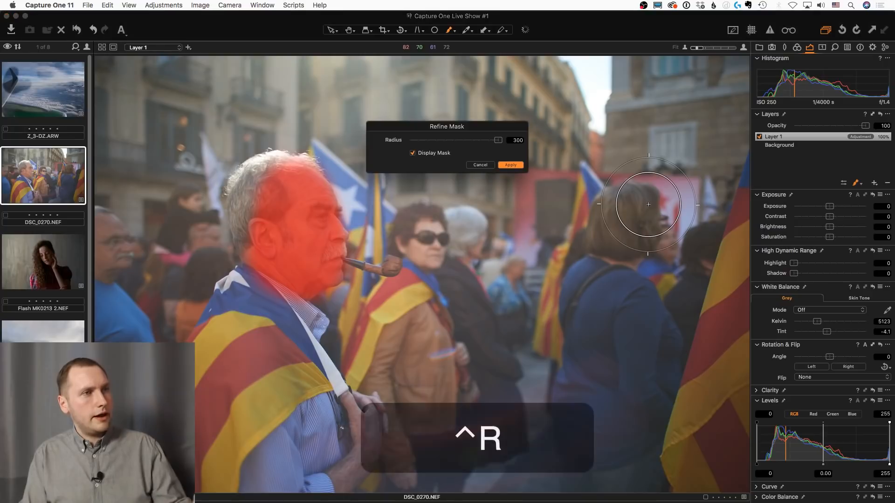
{"action": "left_click", "coordinate": [513, 166]}
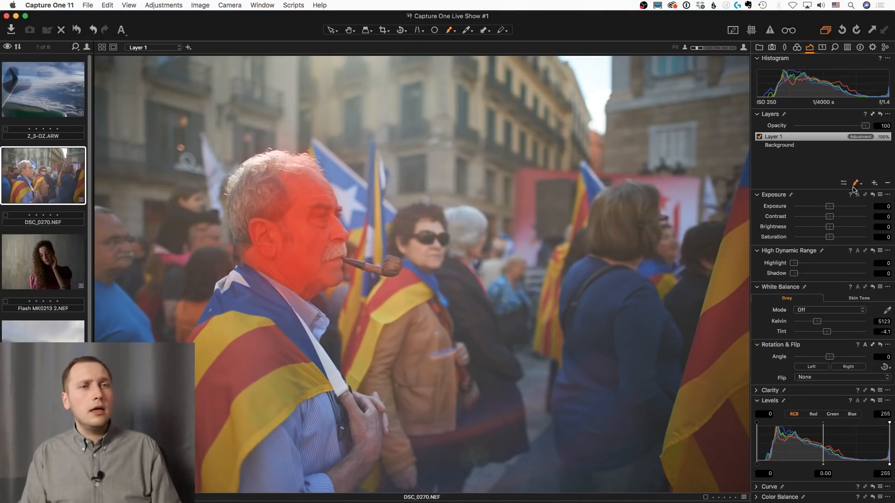
{"action": "key", "text": "m"}
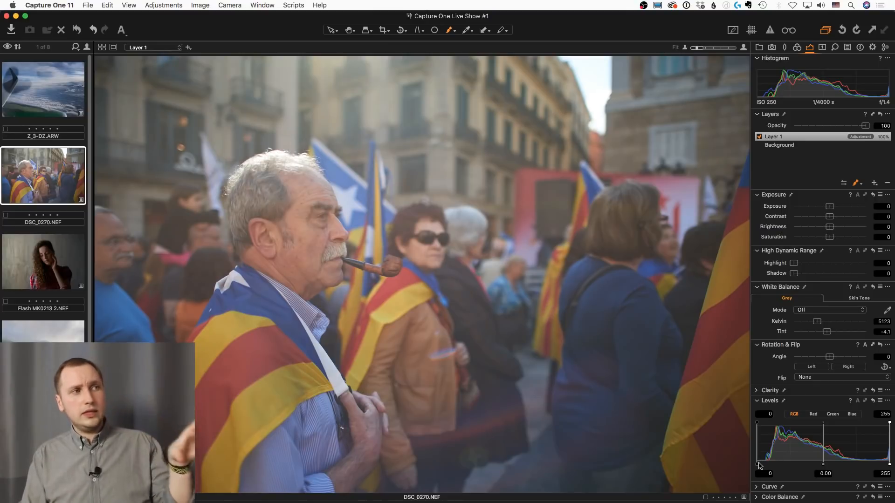
Add depth to the face layer with Levels input points 17 and 220, Exposure -0.12, Contrast 8 and Clarity 13
{"action": "left_click_drag", "start_coordinate": [758, 464], "coordinate": [763, 464]}
{"action": "left_click_drag", "start_coordinate": [889, 463], "coordinate": [872, 465]}
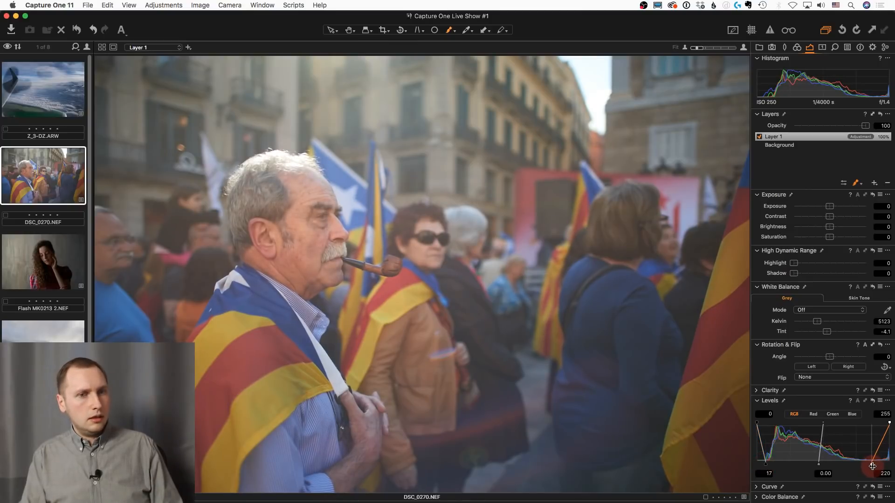
{"action": "left_click_drag", "start_coordinate": [839, 219], "coordinate": [828, 207]}
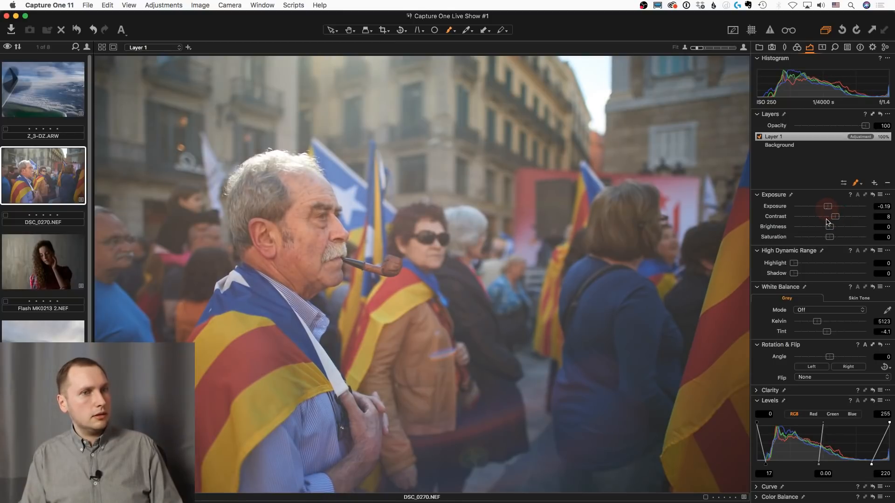
{"action": "left_click", "coordinate": [760, 392]}
{"action": "left_click_drag", "start_coordinate": [844, 332], "coordinate": [834, 332]}
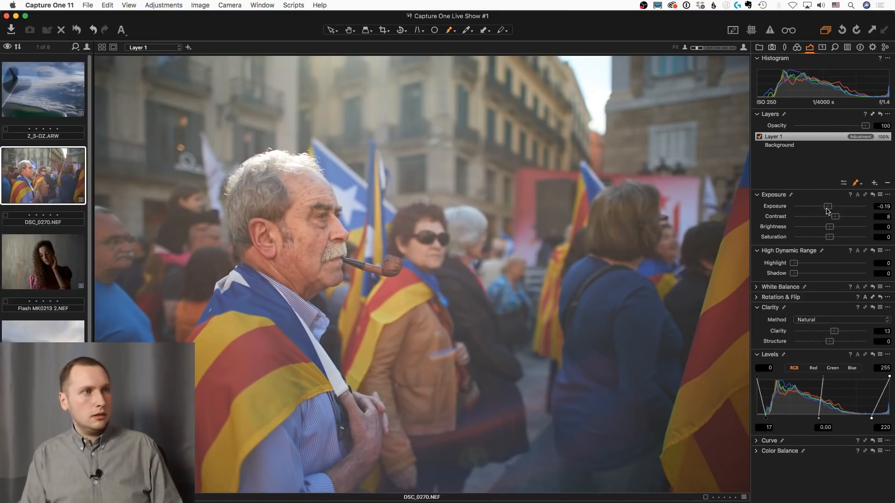
{"action": "left_click_drag", "start_coordinate": [826, 210], "coordinate": [828, 210]}
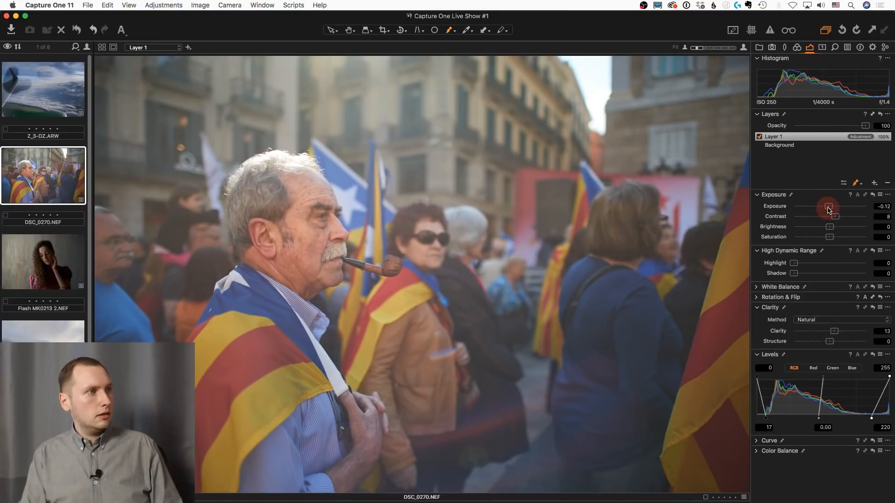
Switch the face layer off and on repeatedly to compare the man's face before and after the adjustments
{"action": "left_click", "coordinate": [759, 138]}
{"action": "left_click", "coordinate": [759, 137]}
{"action": "left_click", "coordinate": [759, 138]}
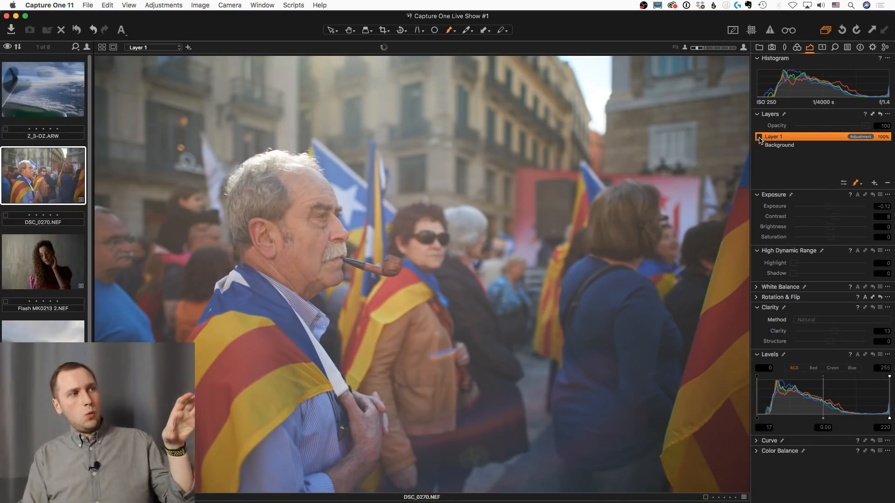
{"action": "left_click", "coordinate": [760, 137]}
{"action": "left_click", "coordinate": [759, 138]}
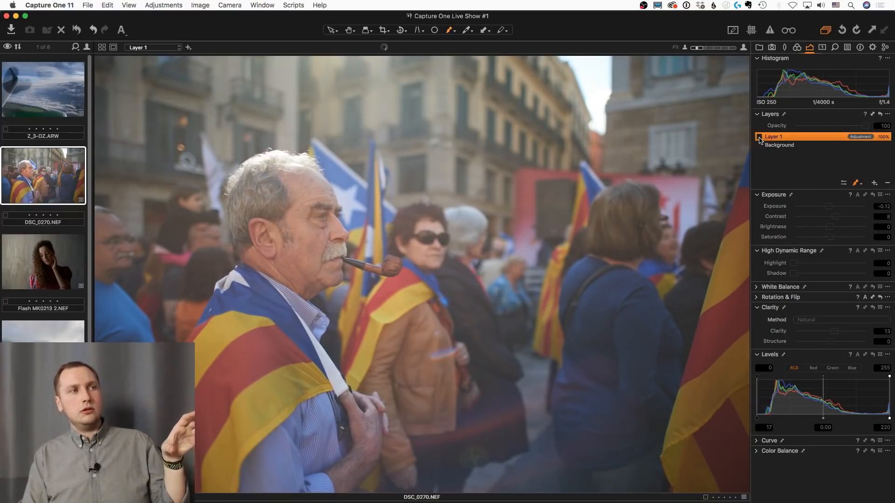
{"action": "left_click", "coordinate": [759, 138]}
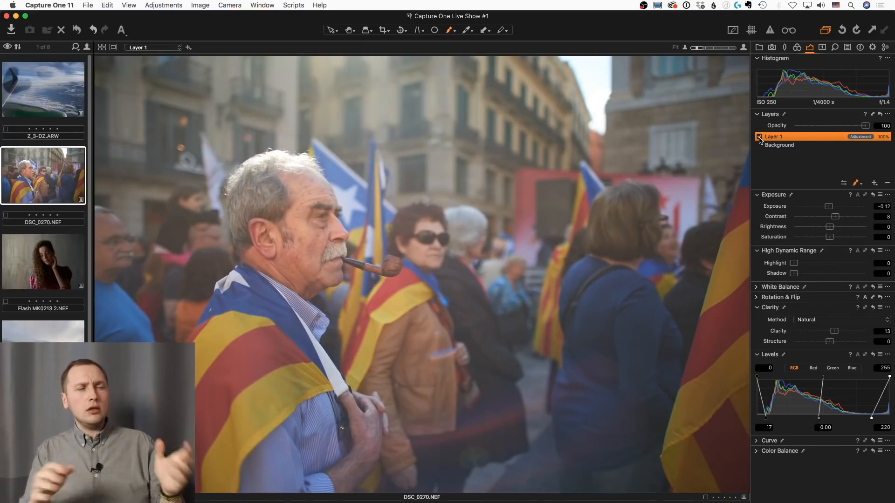
{"action": "left_click", "coordinate": [760, 138]}
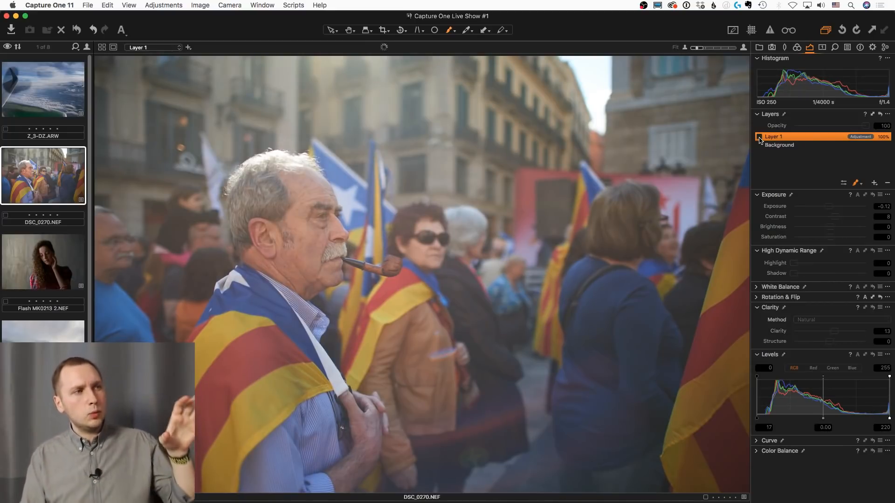
{"action": "left_click", "coordinate": [759, 138]}
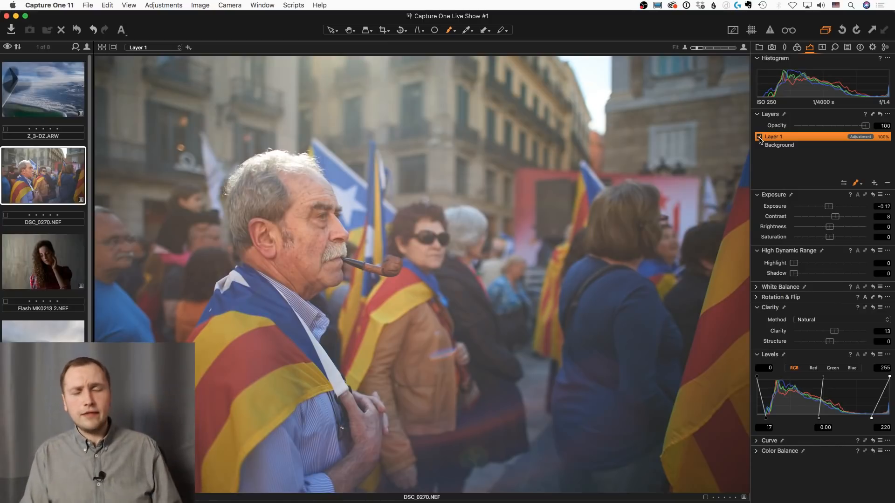
{"action": "left_click", "coordinate": [760, 137]}
{"action": "left_click", "coordinate": [759, 138]}
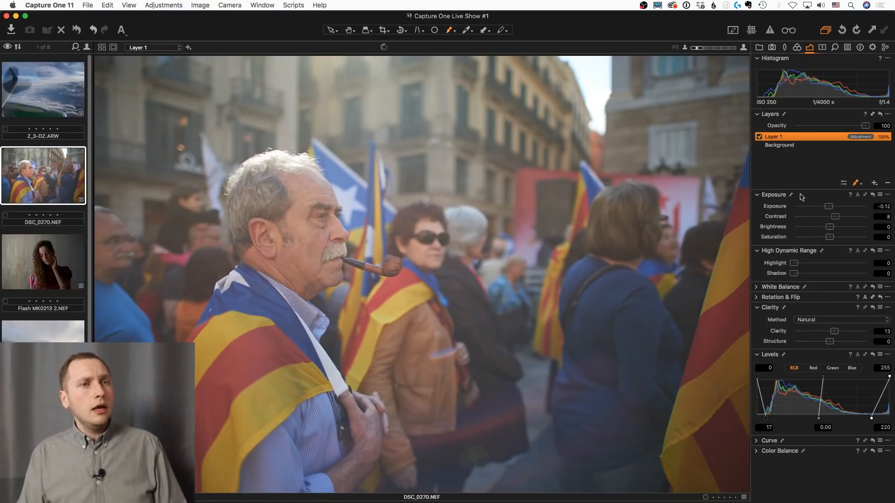
Lower the face layer's Saturation to -4 and switch from the brush to the Pan tool
{"action": "left_click_drag", "start_coordinate": [829, 238], "coordinate": [829, 242]}
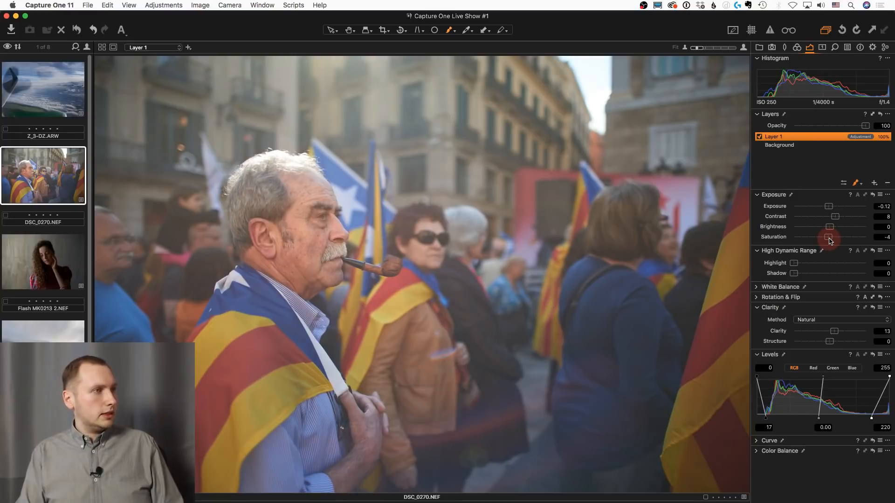
{"action": "key", "text": "h"}
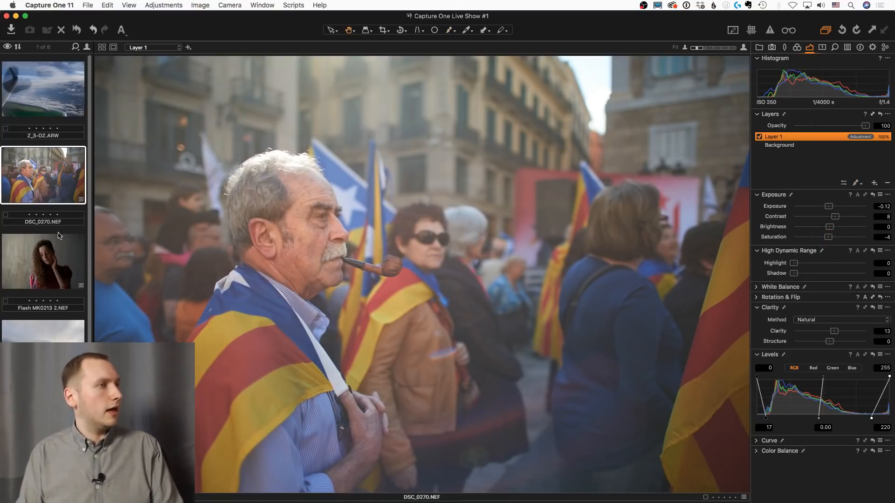
{"action": "scroll", "coordinate": [59, 236], "scroll_direction": "down", "scroll_amount": 5}
{"action": "scroll", "coordinate": [45, 240], "scroll_direction": "up", "scroll_amount": 5}
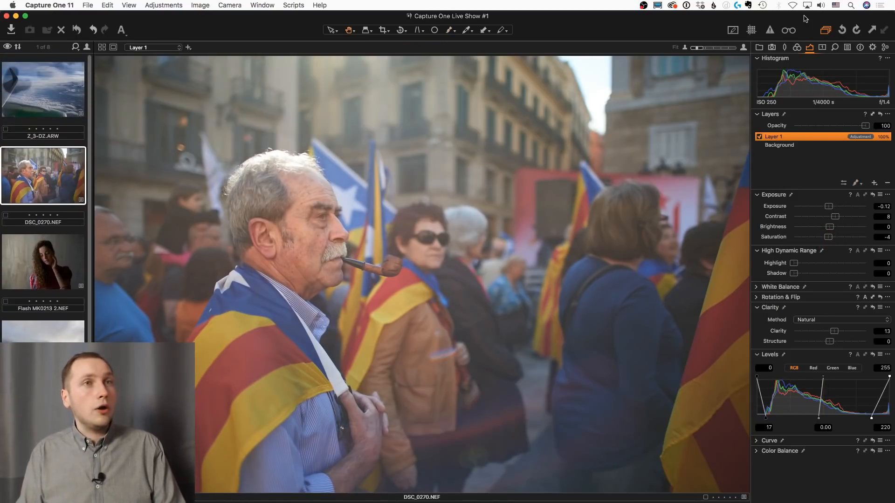
{"action": "left_click", "coordinate": [759, 47]}
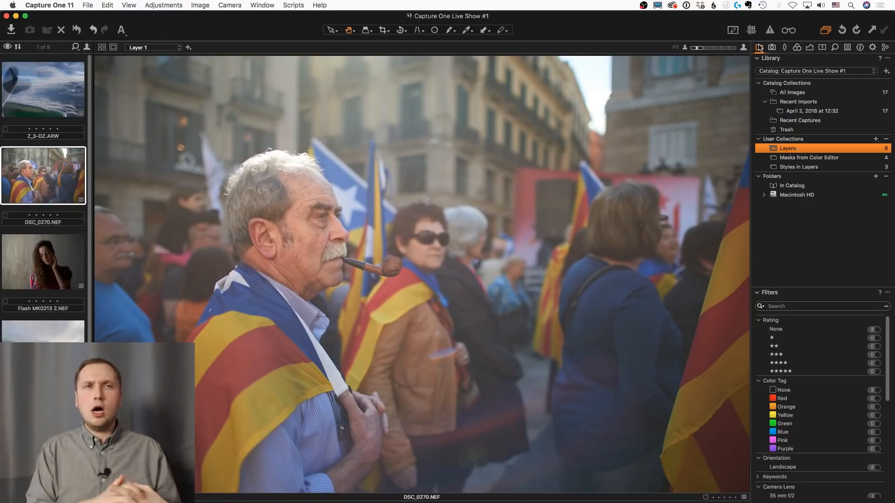
{"action": "left_click", "coordinate": [810, 48]}
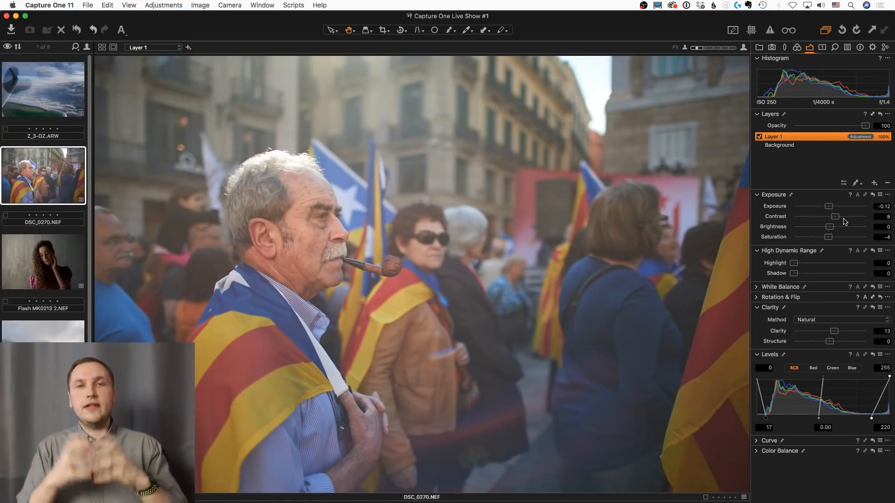
Open the lake landscape DSC_0353 2.NEF and recover its bright sky with Exposure -0.6 and Highlight 43, checking the clouds at 100%
{"action": "left_click", "coordinate": [43, 353]}
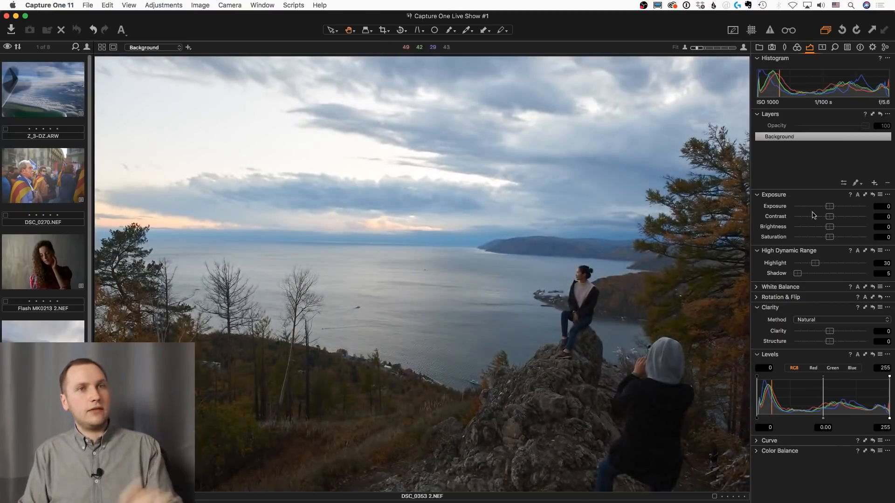
{"action": "mouse_move", "coordinate": [829, 206]}
{"action": "left_mouse_down"}
{"action": "mouse_move", "coordinate": [783, 210]}
{"action": "mouse_move", "coordinate": [826, 214]}
{"action": "left_mouse_up"}
{"action": "left_click", "coordinate": [300, 157]}
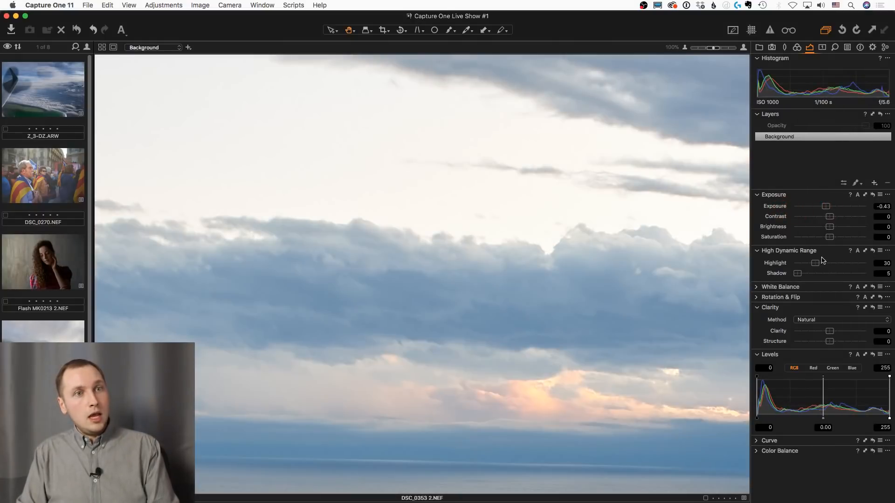
{"action": "mouse_move", "coordinate": [814, 265]}
{"action": "left_mouse_down"}
{"action": "mouse_move", "coordinate": [887, 264]}
{"action": "mouse_move", "coordinate": [777, 264]}
{"action": "mouse_move", "coordinate": [888, 263]}
{"action": "mouse_move", "coordinate": [825, 263]}
{"action": "left_mouse_up"}
{"action": "mouse_move", "coordinate": [828, 210]}
{"action": "left_mouse_down"}
{"action": "mouse_move", "coordinate": [799, 212]}
{"action": "mouse_move", "coordinate": [824, 210]}
{"action": "left_mouse_up"}
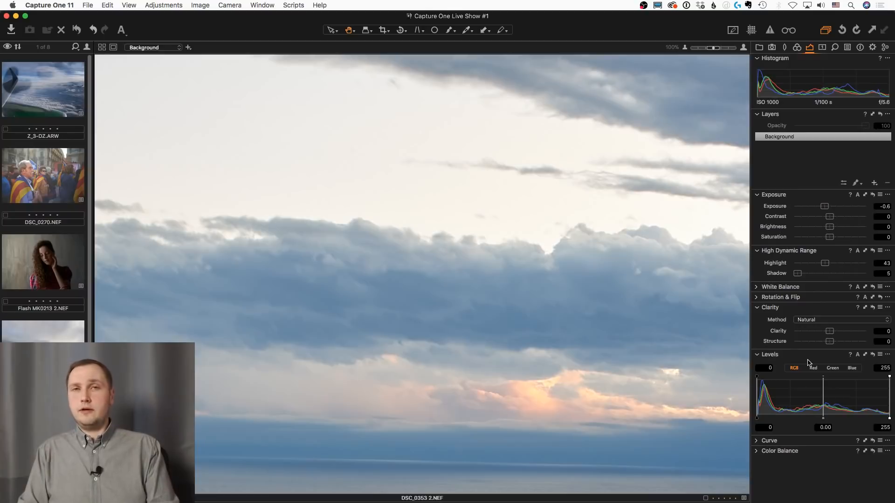
{"action": "double_click", "coordinate": [469, 343]}
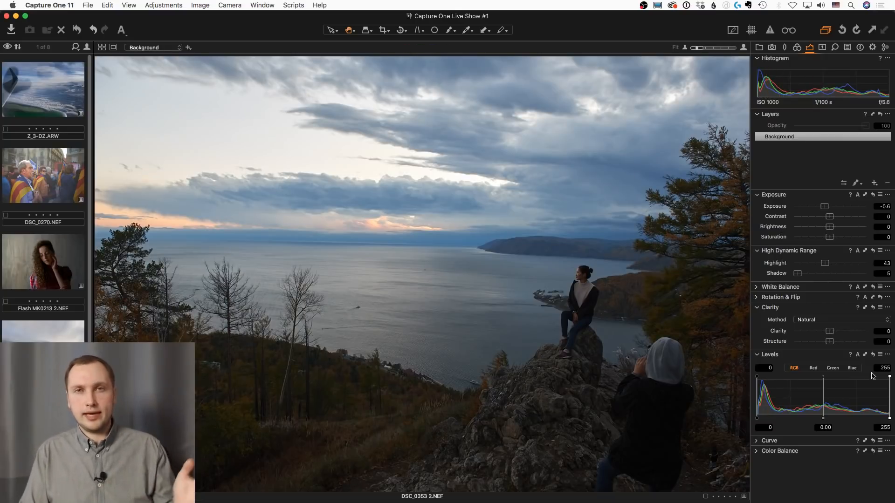
Look through the Red, Green and Blue channels of the landscape's Levels
{"action": "left_click", "coordinate": [810, 369]}
{"action": "left_click", "coordinate": [832, 368]}
{"action": "left_click", "coordinate": [850, 369]}
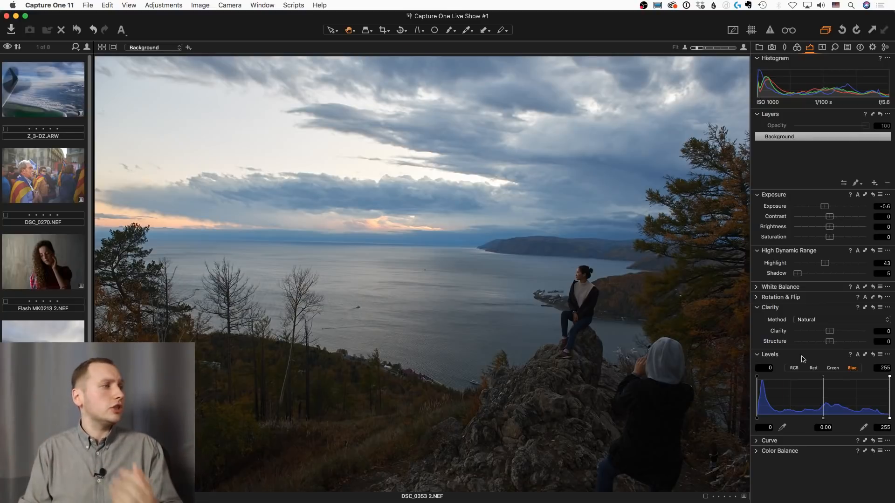
Open the portrait DSC01723.ARW and paint a mask over the woman's face and hair with an enlarged brush, showing the overlay
{"action": "scroll", "coordinate": [52, 313], "scroll_direction": "down", "scroll_amount": 1}
{"action": "scroll", "coordinate": [53, 313], "scroll_direction": "down", "scroll_amount": 10}
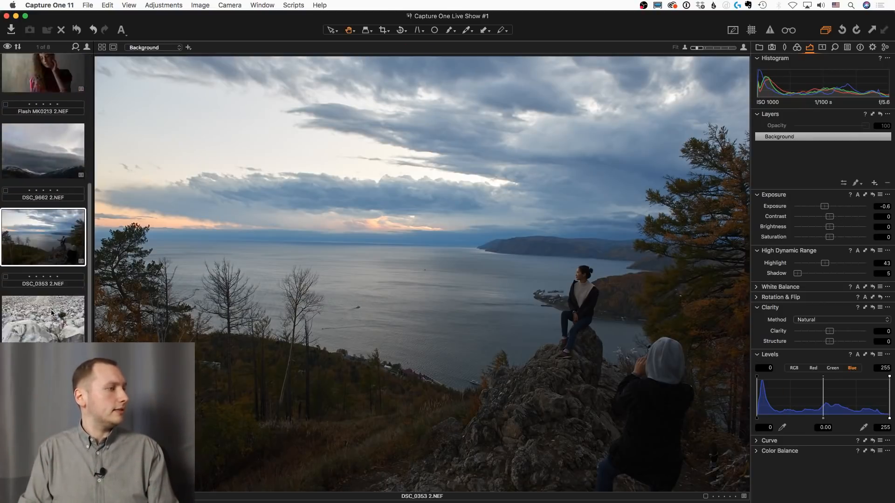
{"action": "left_click", "coordinate": [49, 449]}
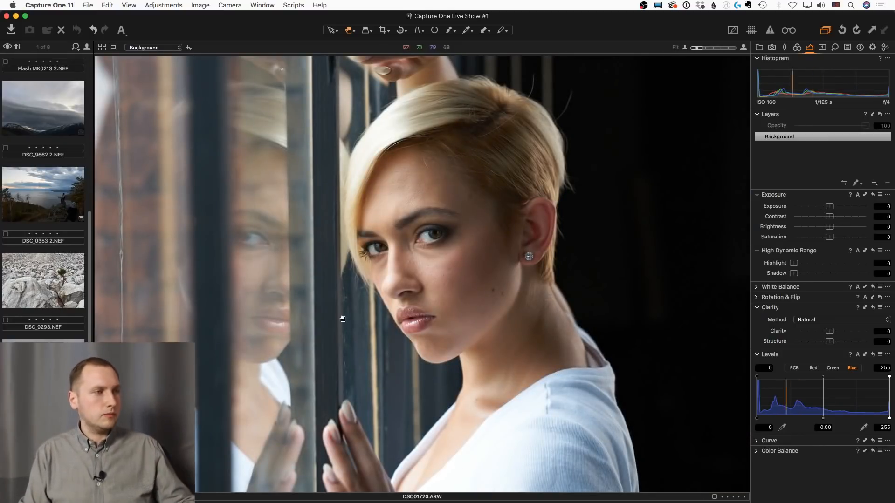
{"action": "key", "text": "b"}
{"action": "key", "text": "bracketright"}
{"action": "key", "text": "bracketright"}
{"action": "key", "text": "bracketright"}
{"action": "key", "text": "bracketright"}
{"action": "key", "text": "bracketright"}
{"action": "key", "text": "bracketright"}
{"action": "key", "text": "bracketright"}
{"action": "key", "text": "bracketright"}
{"action": "key", "text": "bracketright"}
{"action": "key", "text": "bracketright"}
{"action": "key", "text": "bracketright"}
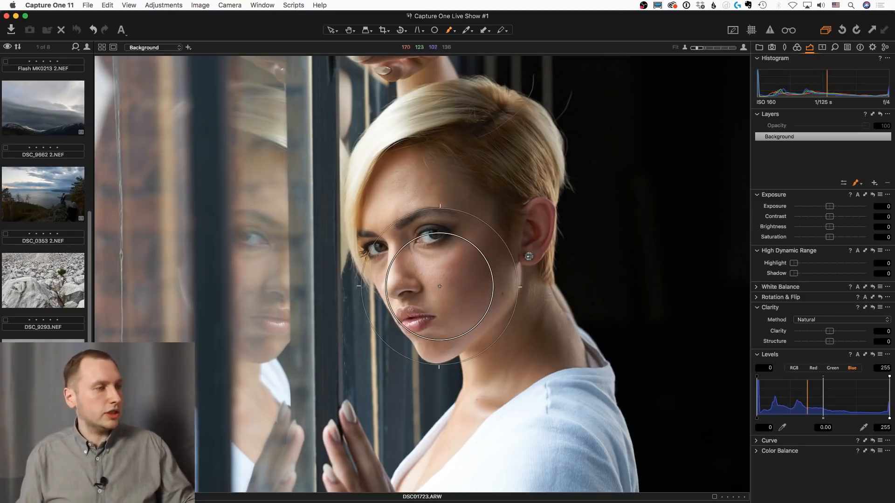
{"action": "mouse_move", "coordinate": [439, 284]}
{"action": "left_mouse_down"}
{"action": "mouse_move", "coordinate": [440, 246]}
{"action": "mouse_move", "coordinate": [441, 257]}
{"action": "mouse_move", "coordinate": [424, 232]}
{"action": "mouse_move", "coordinate": [409, 235]}
{"action": "mouse_move", "coordinate": [441, 151]}
{"action": "mouse_move", "coordinate": [459, 161]}
{"action": "mouse_move", "coordinate": [477, 204]}
{"action": "mouse_move", "coordinate": [468, 261]}
{"action": "mouse_move", "coordinate": [437, 287]}
{"action": "mouse_move", "coordinate": [435, 301]}
{"action": "mouse_move", "coordinate": [504, 279]}
{"action": "mouse_move", "coordinate": [518, 318]}
{"action": "left_mouse_up"}
{"action": "key", "text": "m"}
Extend the mask over the woman's neck, shirt and raised hand with a smaller brush
{"action": "key", "text": "bracketleft"}
{"action": "key", "text": "bracketleft"}
{"action": "key", "text": "bracketleft"}
{"action": "key", "text": "bracketleft"}
{"action": "key", "text": "bracketleft"}
{"action": "key", "text": "bracketleft"}
{"action": "key", "text": "bracketleft"}
{"action": "key", "text": "bracketleft"}
{"action": "key", "text": "bracketleft"}
{"action": "key", "text": "bracketleft"}
{"action": "key", "text": "bracketleft"}
{"action": "key", "text": "bracketleft"}
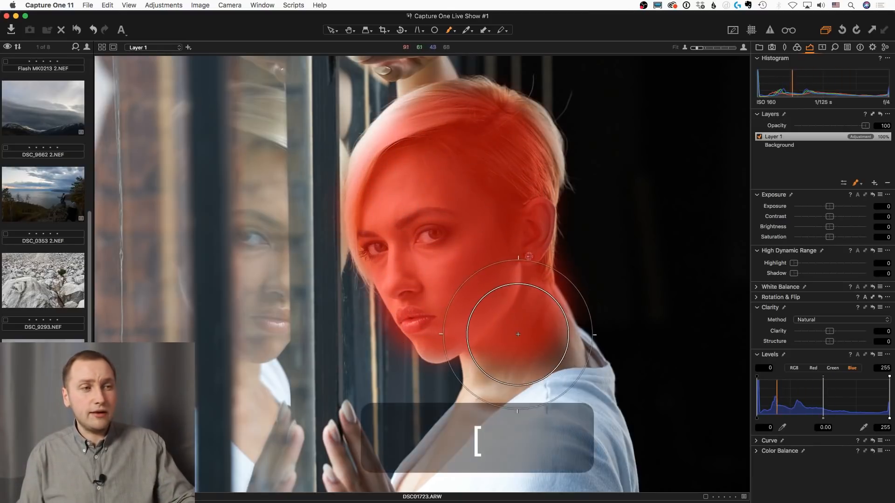
{"action": "mouse_move", "coordinate": [495, 340]}
{"action": "left_mouse_down"}
{"action": "mouse_move", "coordinate": [484, 419]}
{"action": "mouse_move", "coordinate": [409, 482]}
{"action": "mouse_move", "coordinate": [499, 442]}
{"action": "mouse_move", "coordinate": [550, 383]}
{"action": "mouse_move", "coordinate": [554, 333]}
{"action": "mouse_move", "coordinate": [594, 407]}
{"action": "mouse_move", "coordinate": [604, 454]}
{"action": "mouse_move", "coordinate": [598, 439]}
{"action": "mouse_move", "coordinate": [540, 491]}
{"action": "mouse_move", "coordinate": [361, 497]}
{"action": "mouse_move", "coordinate": [339, 424]}
{"action": "mouse_move", "coordinate": [366, 491]}
{"action": "mouse_move", "coordinate": [616, 480]}
{"action": "mouse_move", "coordinate": [581, 363]}
{"action": "mouse_move", "coordinate": [569, 356]}
{"action": "mouse_move", "coordinate": [449, 447]}
{"action": "left_mouse_up"}
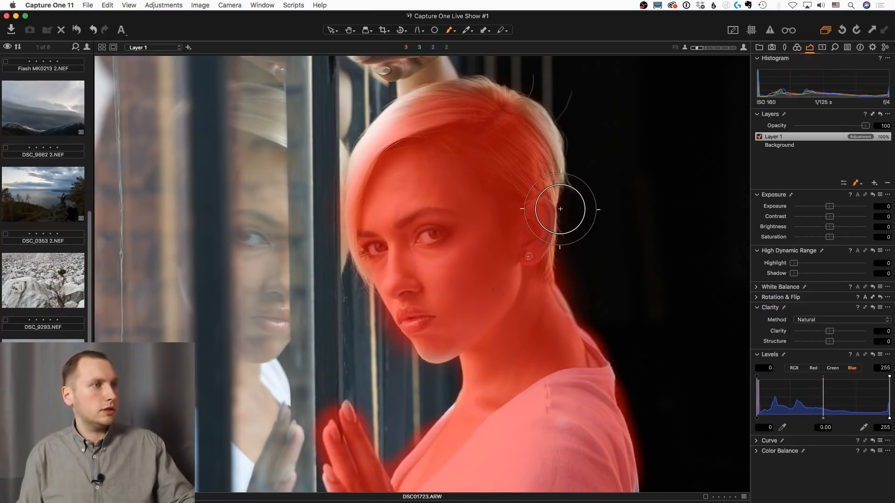
Refine the portrait layer's mask with a Radius of 300 and hide the mask overlay
{"action": "key", "text": "ctrl+r"}
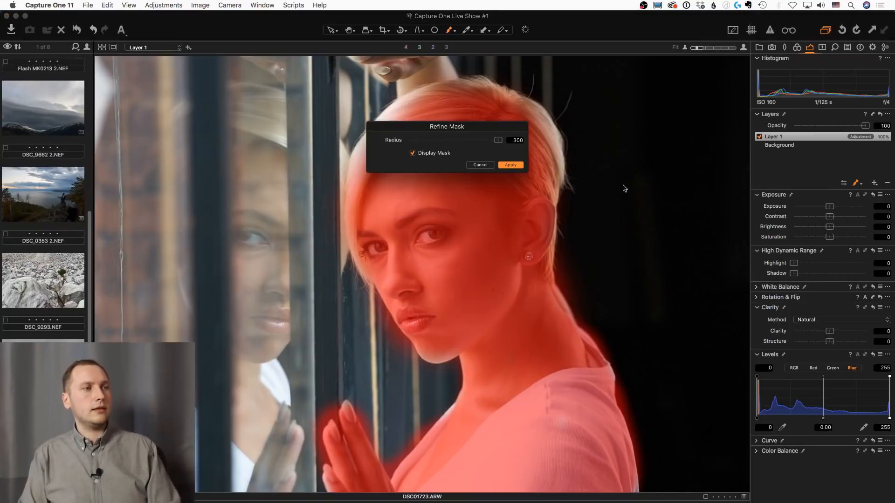
{"action": "left_click", "coordinate": [511, 165]}
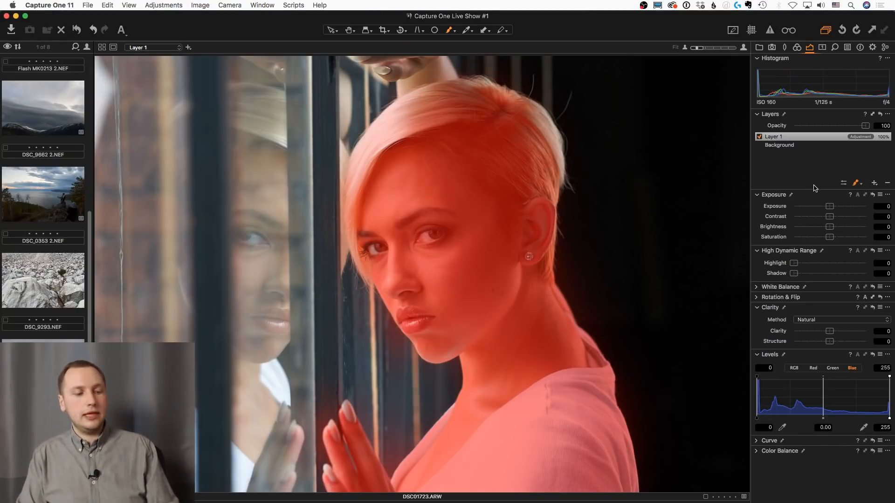
{"action": "key", "text": "m"}
Set the masked layer's Contrast to 8 and Saturation to -3
{"action": "mouse_move", "coordinate": [829, 237]}
{"action": "left_mouse_down"}
{"action": "mouse_move", "coordinate": [781, 242]}
{"action": "mouse_move", "coordinate": [826, 238]}
{"action": "left_mouse_up"}
{"action": "mouse_move", "coordinate": [829, 216]}
{"action": "left_mouse_down"}
{"action": "mouse_move", "coordinate": [846, 218]}
{"action": "mouse_move", "coordinate": [834, 217]}
{"action": "left_mouse_up"}
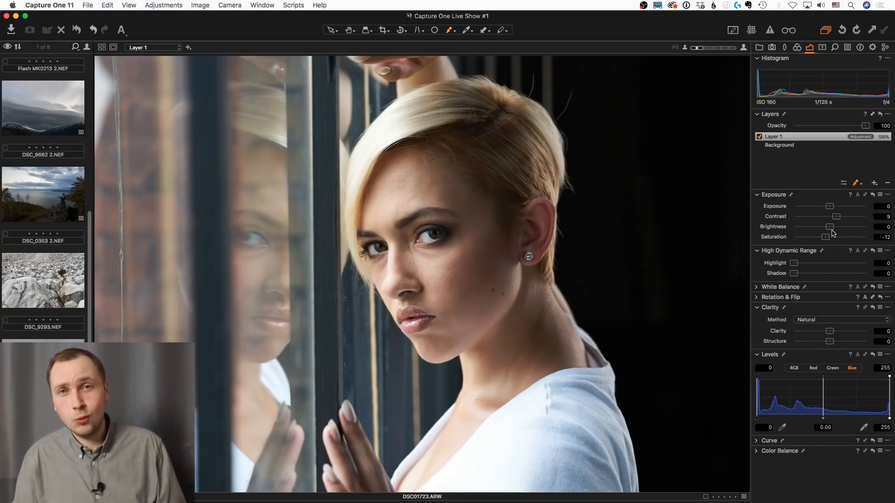
{"action": "left_click_drag", "start_coordinate": [835, 216], "coordinate": [830, 240]}
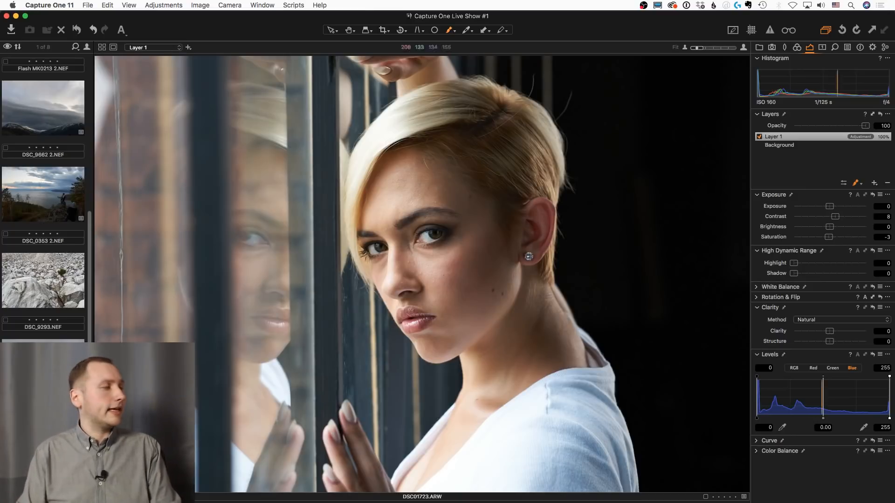
Switch to Chrome and find the "Capture One Pro 11 All The New Features Overview" article on alexonraw.com, viewing its layers section
{"action": "mouse_move", "coordinate": [4, 317]}
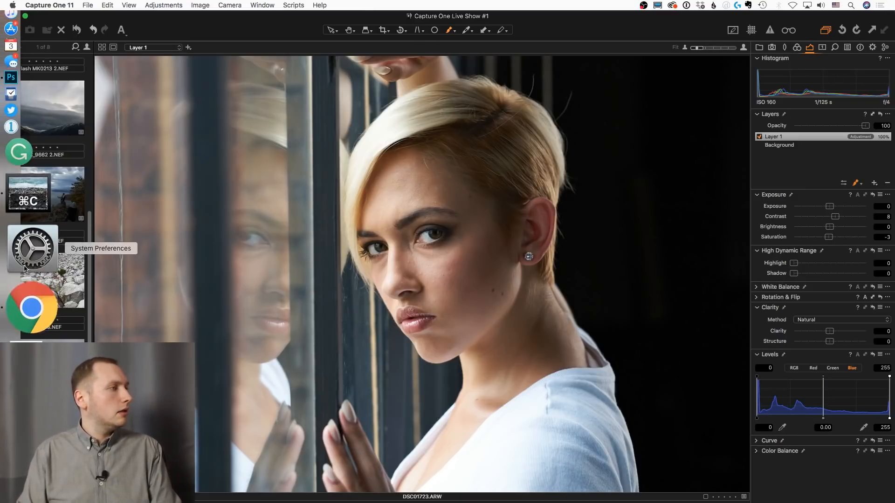
{"action": "left_click", "coordinate": [25, 291]}
{"action": "scroll", "coordinate": [423, 145], "scroll_direction": "up", "scroll_amount": 20}
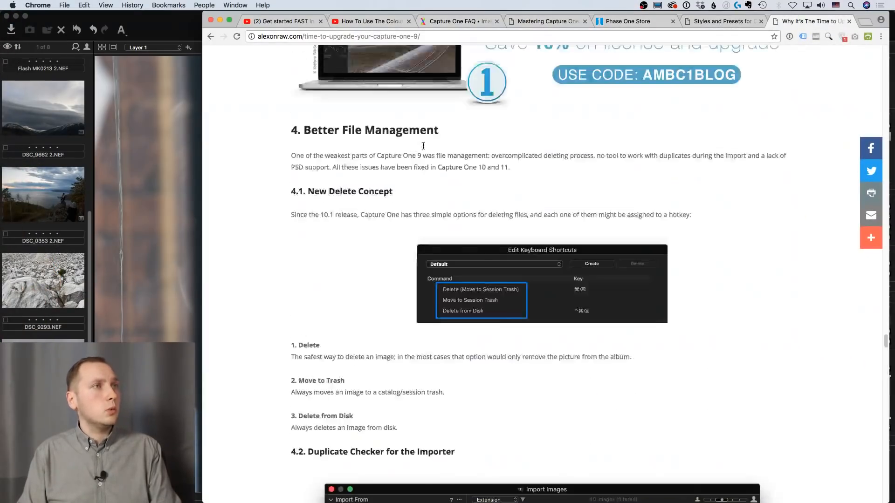
{"action": "scroll", "coordinate": [422, 152], "scroll_direction": "up", "scroll_amount": 20}
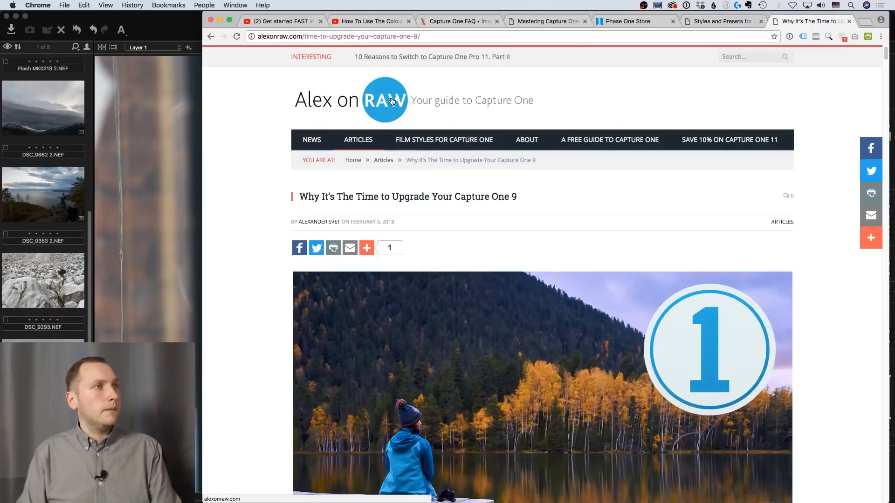
{"action": "left_click", "coordinate": [392, 101]}
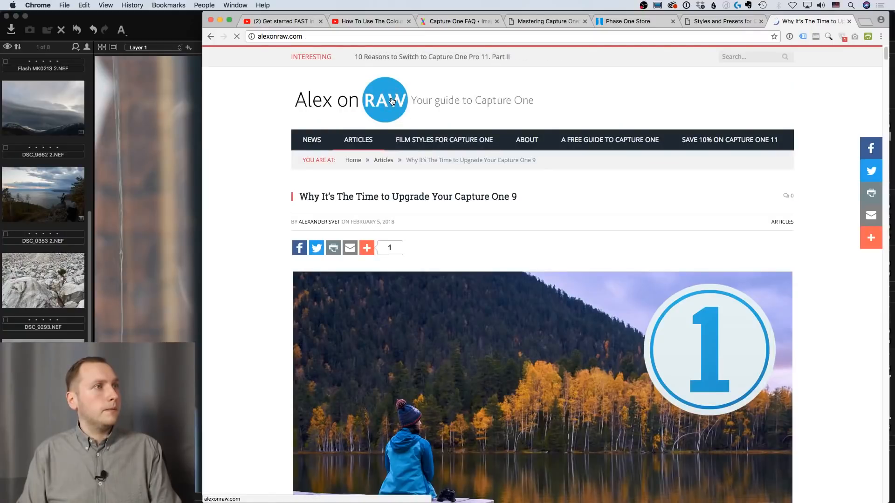
{"action": "scroll", "coordinate": [441, 270], "scroll_direction": "down", "scroll_amount": 10}
{"action": "left_click", "coordinate": [498, 214]}
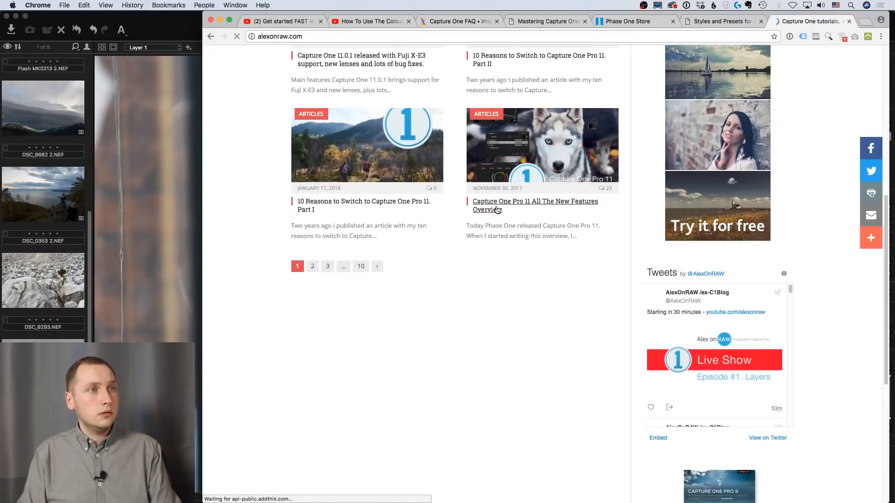
{"action": "scroll", "coordinate": [289, 238], "scroll_direction": "down", "scroll_amount": 10}
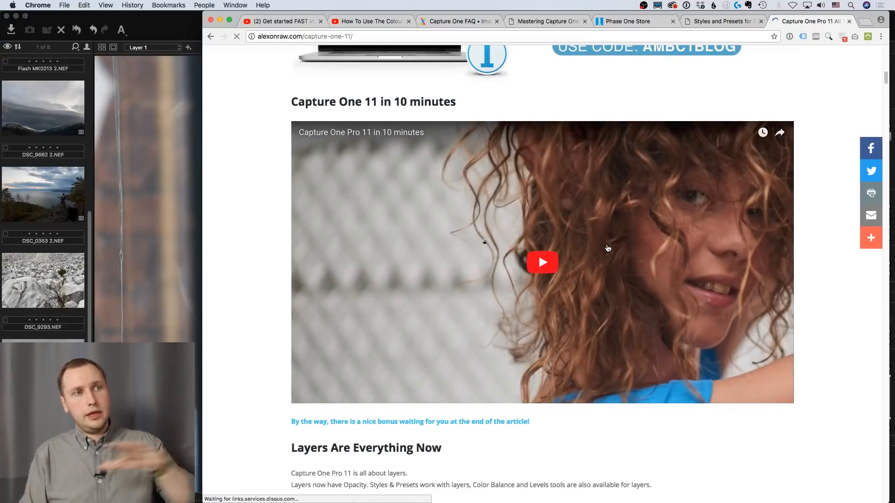
Return to Capture One, open the "Masks from Color Editor" collection with the DSC02251.ARW portrait, and switch to the Pan tool
{"action": "left_click", "coordinate": [184, 29]}
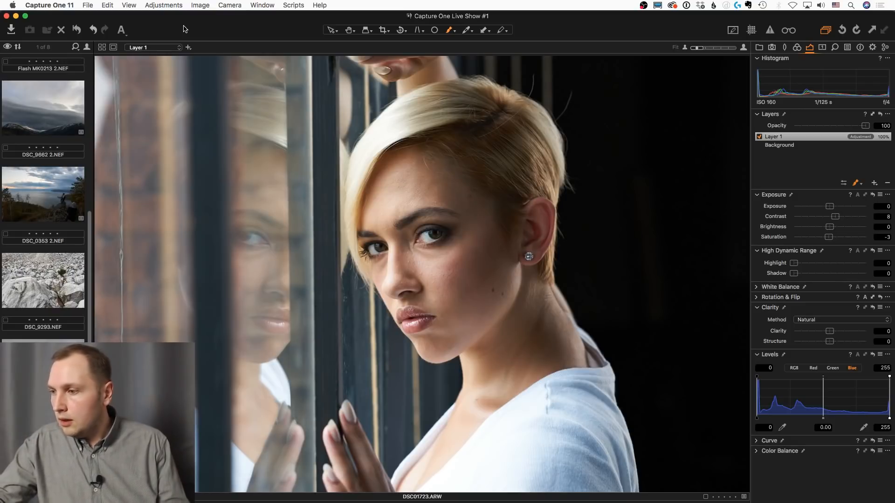
{"action": "left_click", "coordinate": [760, 46]}
{"action": "left_click", "coordinate": [802, 160]}
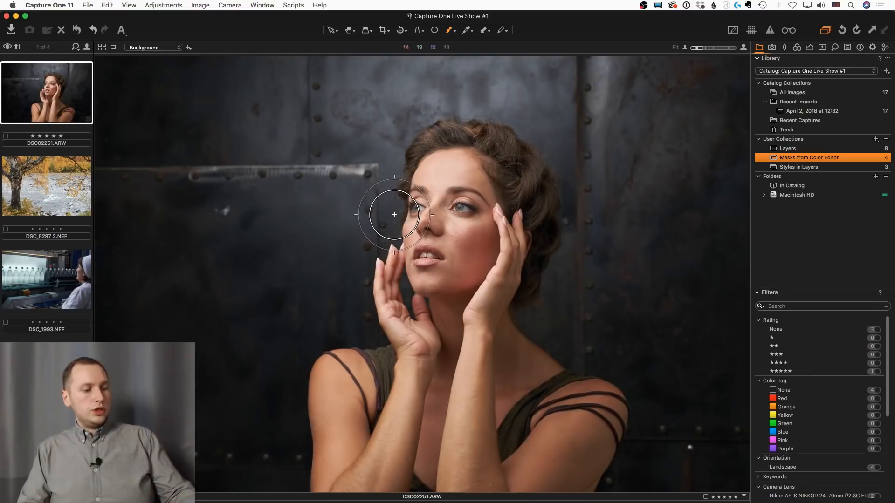
{"action": "key", "text": "h"}
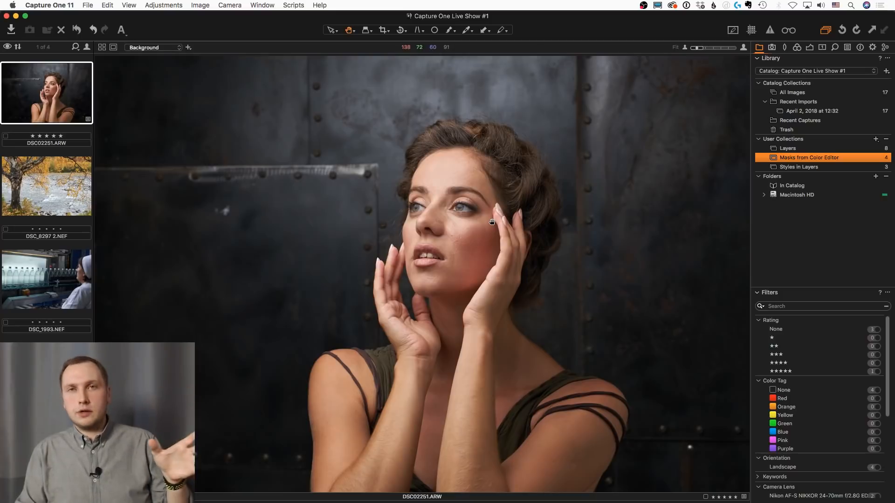
Sample the skin tone on the woman's forehead with the Color Editor's Advanced color picker
{"action": "left_click", "coordinate": [809, 47]}
{"action": "left_click", "coordinate": [798, 47]}
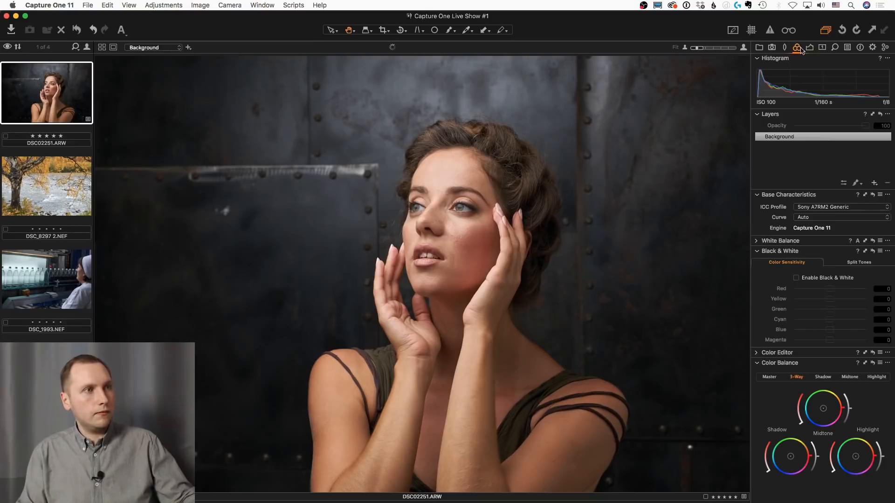
{"action": "left_click", "coordinate": [758, 353]}
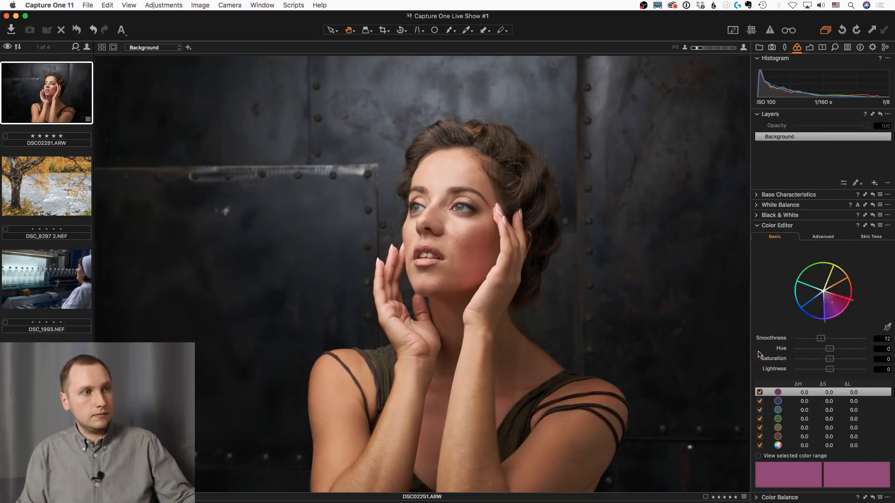
{"action": "left_click", "coordinate": [823, 236]}
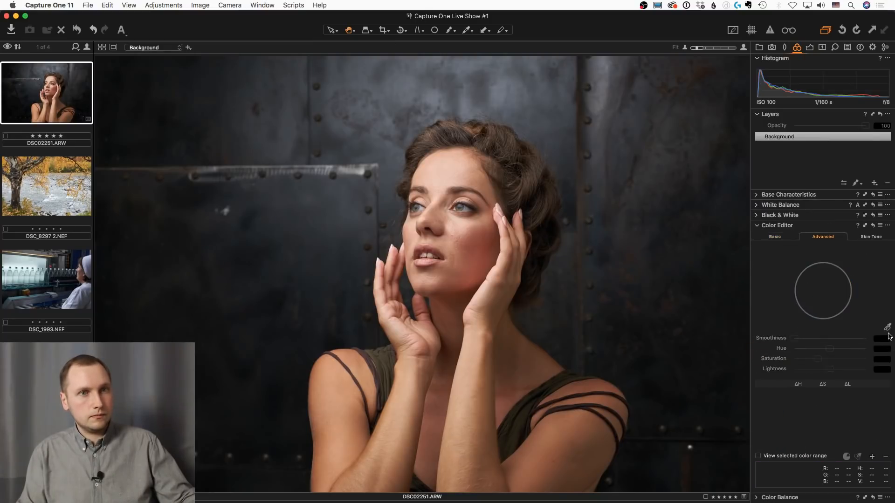
{"action": "left_click", "coordinate": [887, 327]}
{"action": "left_click", "coordinate": [453, 174]}
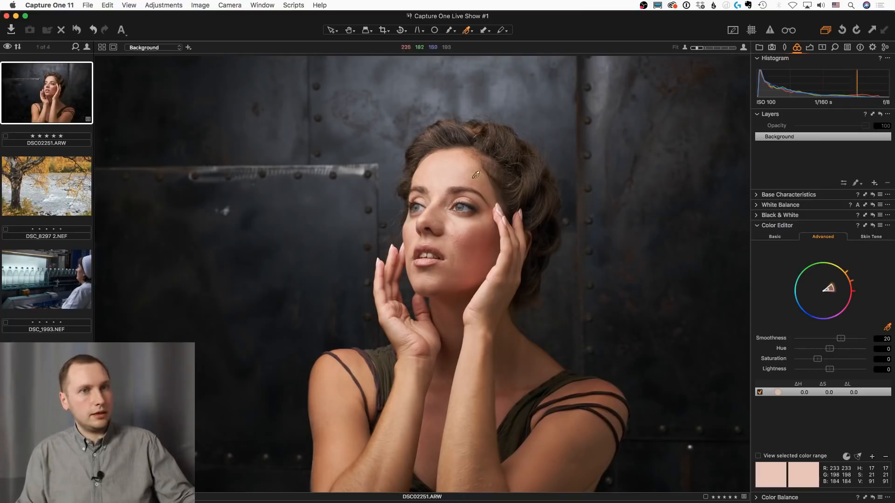
Create a masked layer from the sampled skin color selection and show its mask overlay
{"action": "left_click", "coordinate": [886, 226]}
{"action": "left_click", "coordinate": [834, 257]}
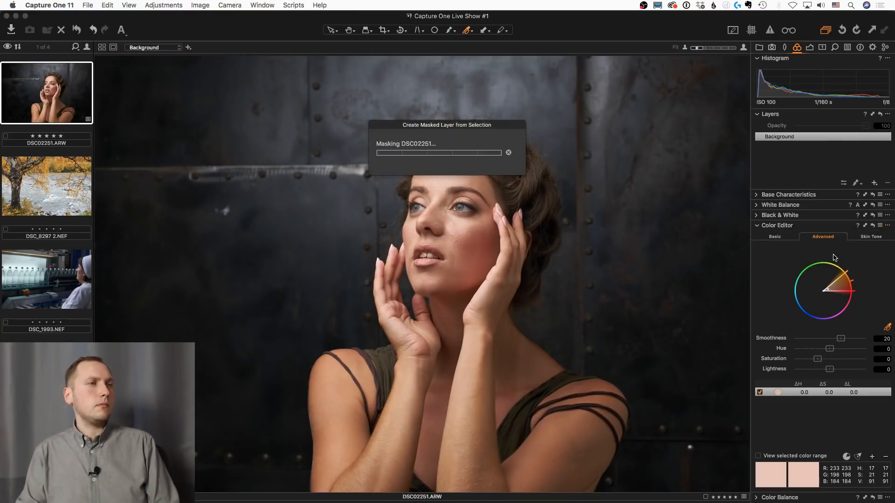
{"action": "key", "text": "m"}
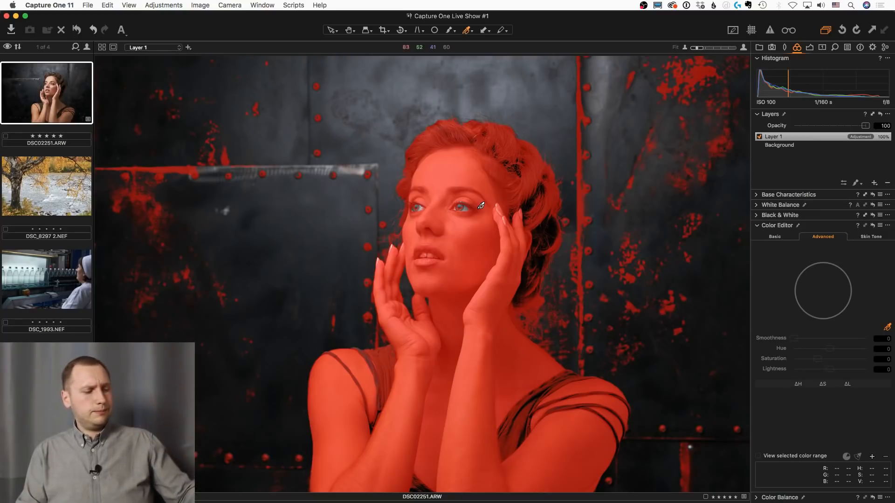
Erase the stray mask from the metal wall on the left side of the photo with an enlarged eraser
{"action": "key", "text": "e"}
{"action": "key", "text": "bracketright"}
{"action": "key", "text": "bracketright"}
{"action": "key", "text": "bracketright"}
{"action": "key", "text": "bracketright"}
{"action": "key", "text": "bracketright"}
{"action": "key", "text": "bracketright"}
{"action": "key", "text": "bracketright"}
{"action": "key", "text": "bracketright"}
{"action": "key", "text": "bracketright"}
{"action": "key", "text": "bracketright"}
{"action": "key", "text": "bracketright"}
{"action": "key", "text": "bracketright"}
{"action": "key", "text": "bracketright"}
{"action": "key", "text": "bracketright"}
{"action": "key", "text": "bracketright"}
{"action": "key", "text": "bracketright"}
{"action": "key", "text": "bracketright"}
{"action": "key", "text": "bracketright"}
{"action": "key", "text": "bracketright"}
{"action": "key", "text": "bracketright"}
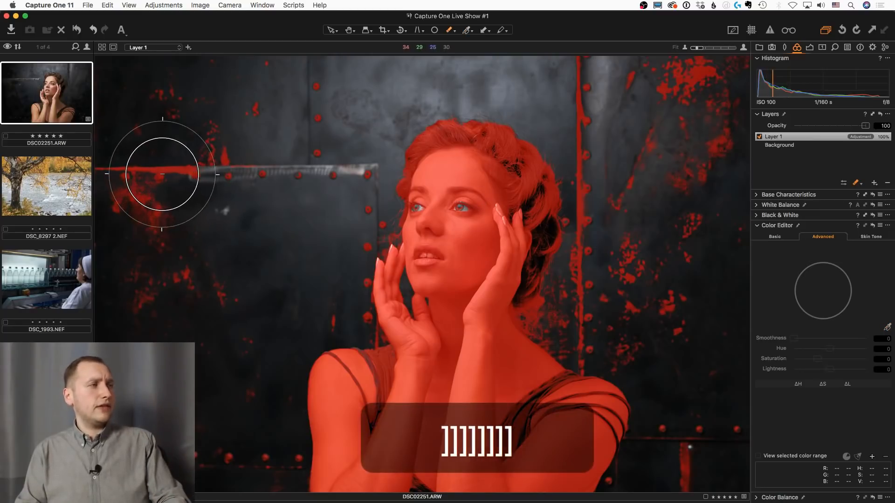
{"action": "mouse_move", "coordinate": [153, 211]}
{"action": "left_mouse_down"}
{"action": "mouse_move", "coordinate": [246, 140]}
{"action": "mouse_move", "coordinate": [230, 139]}
{"action": "mouse_move", "coordinate": [216, 195]}
{"action": "mouse_move", "coordinate": [230, 463]}
{"action": "left_mouse_up"}
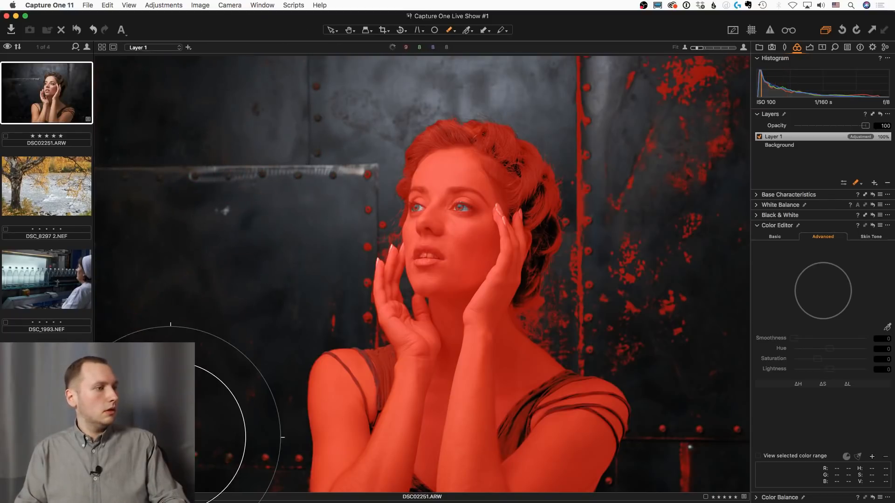
Erase the stray mask from the wall on the right side of the photo with a smaller eraser
{"action": "key", "text": "bracketleft"}
{"action": "key", "text": "bracketleft"}
{"action": "key", "text": "bracketleft"}
{"action": "key", "text": "bracketleft"}
{"action": "key", "text": "bracketleft"}
{"action": "key", "text": "bracketleft"}
{"action": "key", "text": "bracketleft"}
{"action": "key", "text": "bracketleft"}
{"action": "key", "text": "bracketleft"}
{"action": "key", "text": "bracketleft"}
{"action": "key", "text": "bracketleft"}
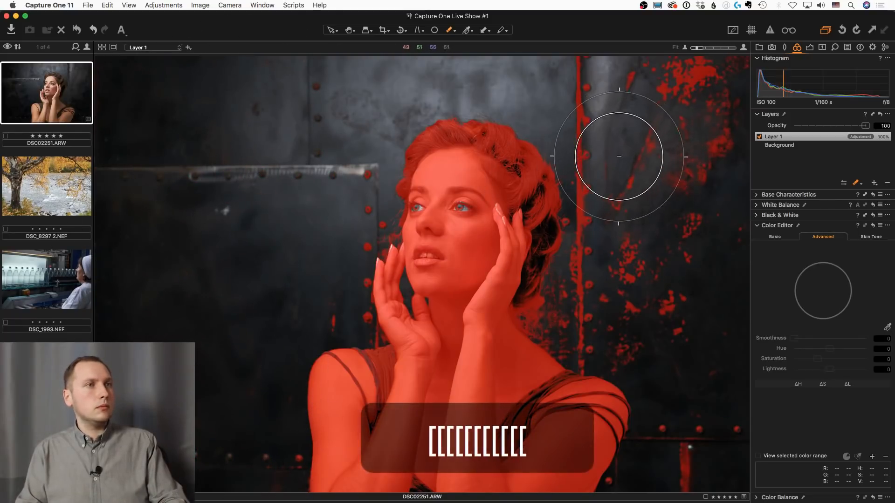
{"action": "mouse_move", "coordinate": [619, 150]}
{"action": "left_mouse_down"}
{"action": "mouse_move", "coordinate": [602, 89]}
{"action": "mouse_move", "coordinate": [696, 70]}
{"action": "mouse_move", "coordinate": [723, 76]}
{"action": "left_mouse_up"}
{"action": "mouse_move", "coordinate": [657, 265]}
{"action": "left_mouse_down"}
{"action": "mouse_move", "coordinate": [613, 228]}
{"action": "mouse_move", "coordinate": [610, 159]}
{"action": "mouse_move", "coordinate": [620, 272]}
{"action": "mouse_move", "coordinate": [589, 310]}
{"action": "mouse_move", "coordinate": [684, 317]}
{"action": "left_mouse_up"}
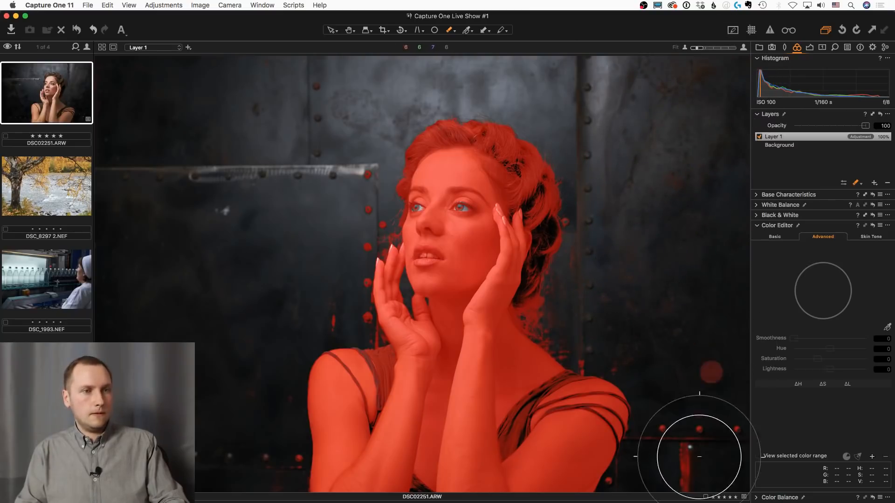
Erase the remaining mask spots on the wall beside the woman's left-hand arm with a further reduced eraser
{"action": "key", "text": "bracketleft"}
{"action": "key", "text": "bracketleft"}
{"action": "key", "text": "bracketleft"}
{"action": "key", "text": "bracketleft"}
{"action": "key", "text": "bracketleft"}
{"action": "key", "text": "bracketleft"}
{"action": "key", "text": "bracketleft"}
{"action": "key", "text": "bracketleft"}
{"action": "key", "text": "bracketleft"}
{"action": "key", "text": "bracketleft"}
{"action": "key", "text": "bracketleft"}
{"action": "key", "text": "bracketleft"}
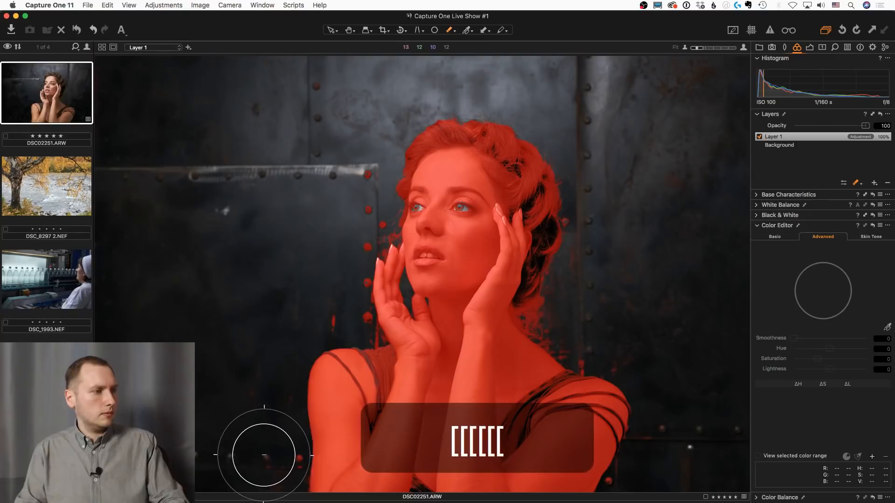
{"action": "mouse_move", "coordinate": [347, 314]}
{"action": "left_mouse_down"}
{"action": "mouse_move", "coordinate": [334, 245]}
{"action": "mouse_move", "coordinate": [350, 180]}
{"action": "mouse_move", "coordinate": [347, 240]}
{"action": "left_mouse_up"}
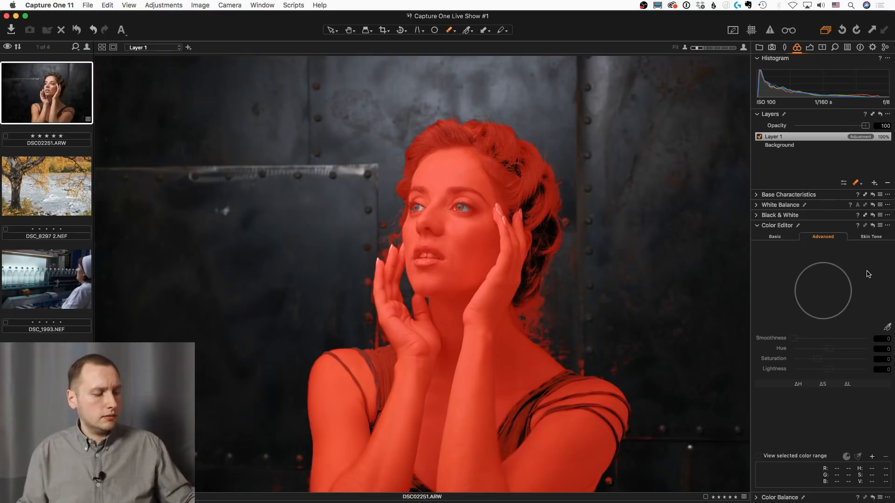
Refine the skin mask with a Radius of 300 and toggle the overlay to check the mask edges
{"action": "key", "text": "ctrl+r"}
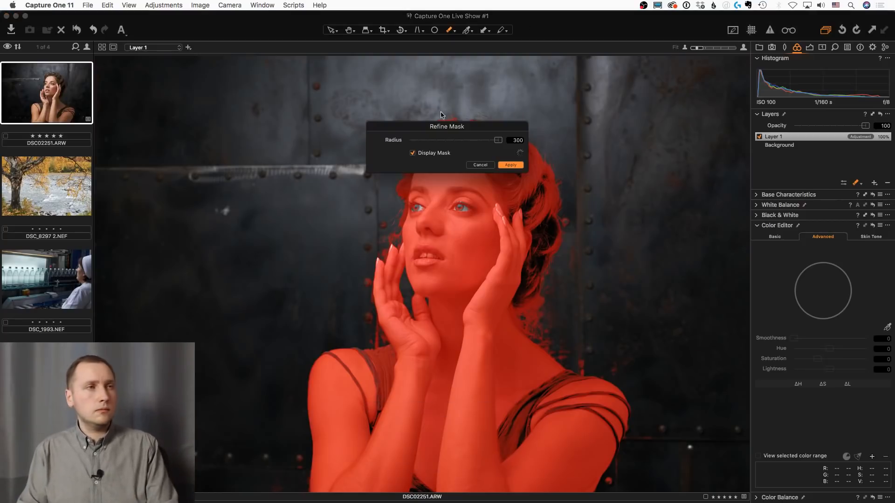
{"action": "left_click", "coordinate": [510, 165]}
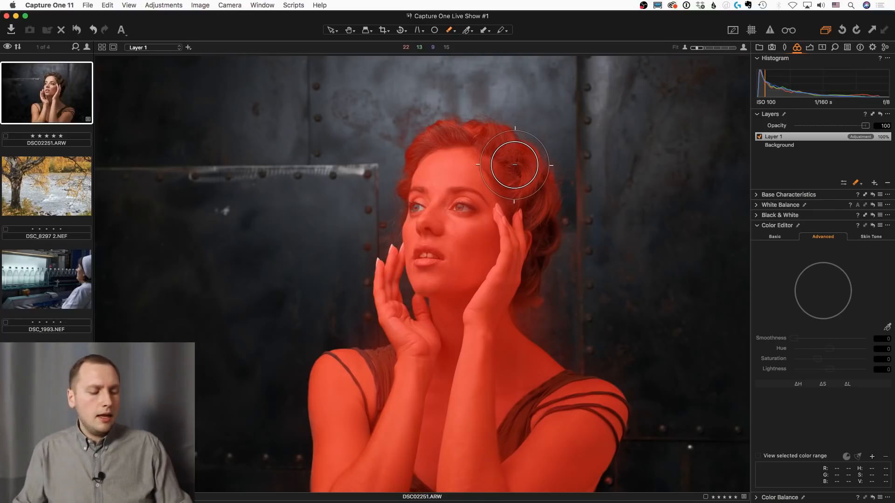
{"action": "key", "text": "m"}
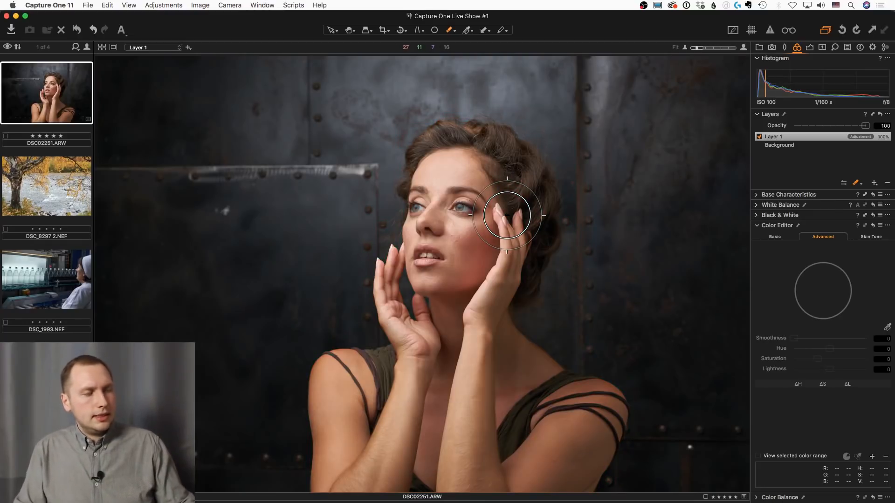
{"action": "key", "text": "h"}
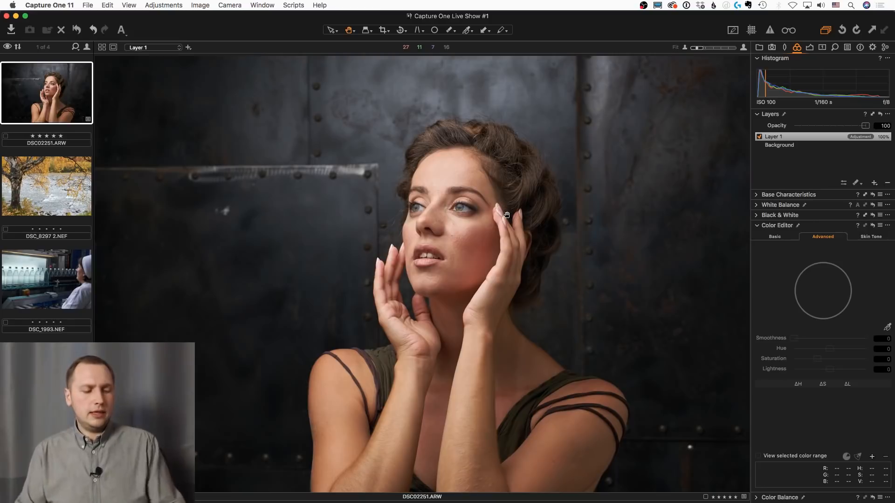
{"action": "key", "text": "m"}
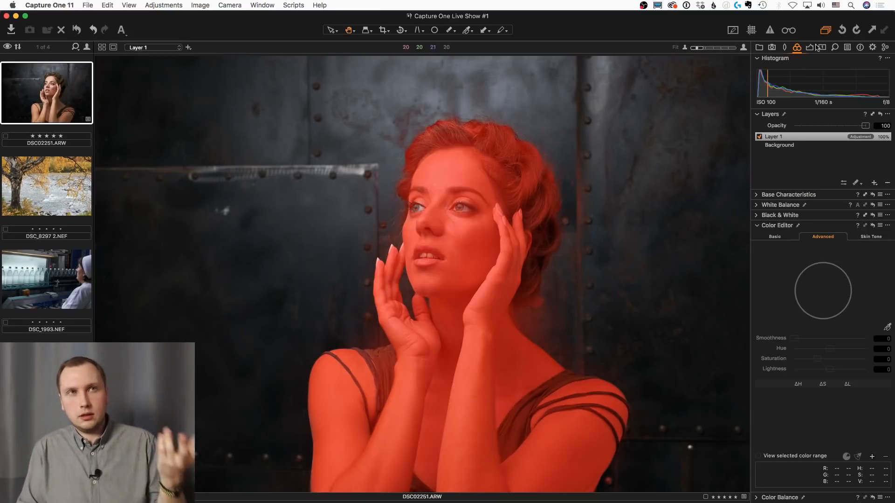
With the overlay hidden, set Layer 1's Exposure to 0.1, Contrast to 3, Highlight to 62 and white balance Kelvin to 4933
{"action": "left_click", "coordinate": [810, 48]}
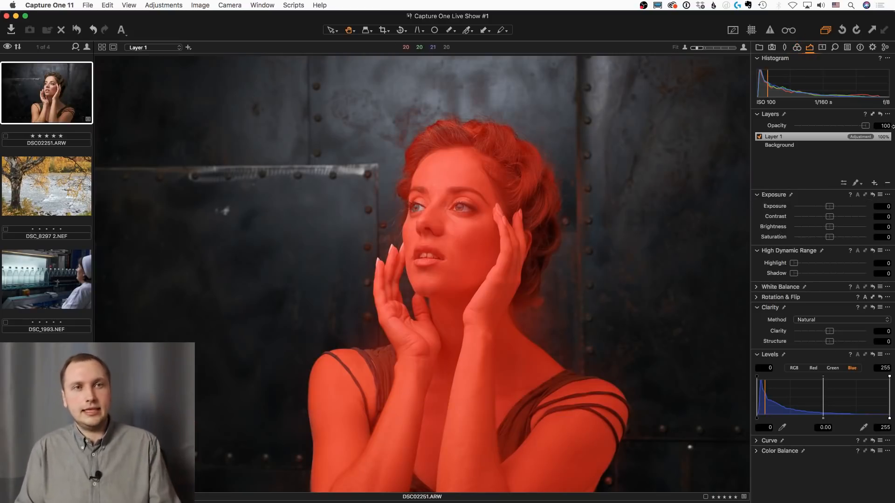
{"action": "key", "text": "m"}
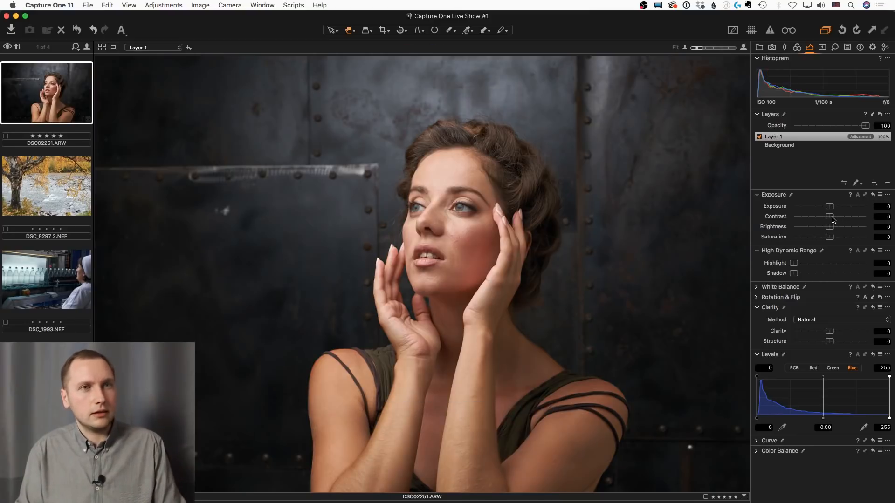
{"action": "left_click_drag", "start_coordinate": [833, 219], "coordinate": [831, 206]}
{"action": "left_click_drag", "start_coordinate": [794, 263], "coordinate": [838, 262]}
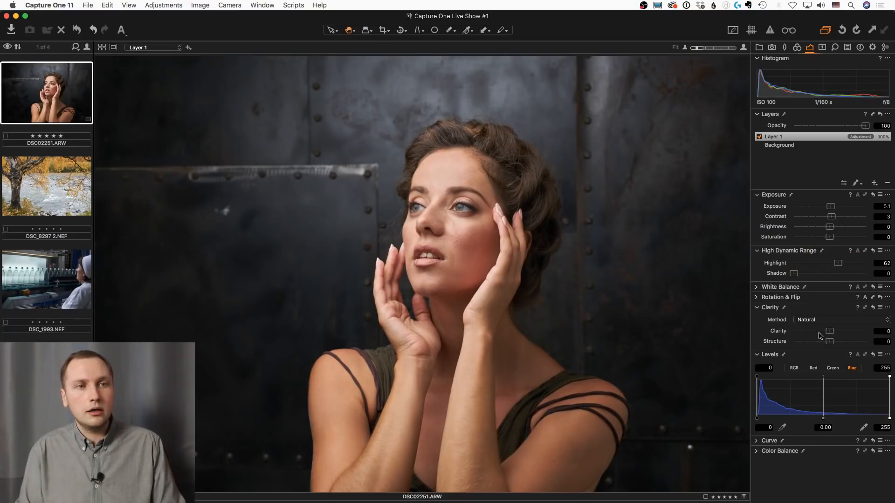
{"action": "left_click", "coordinate": [756, 286]}
{"action": "left_click_drag", "start_coordinate": [821, 295], "coordinate": [821, 297]}
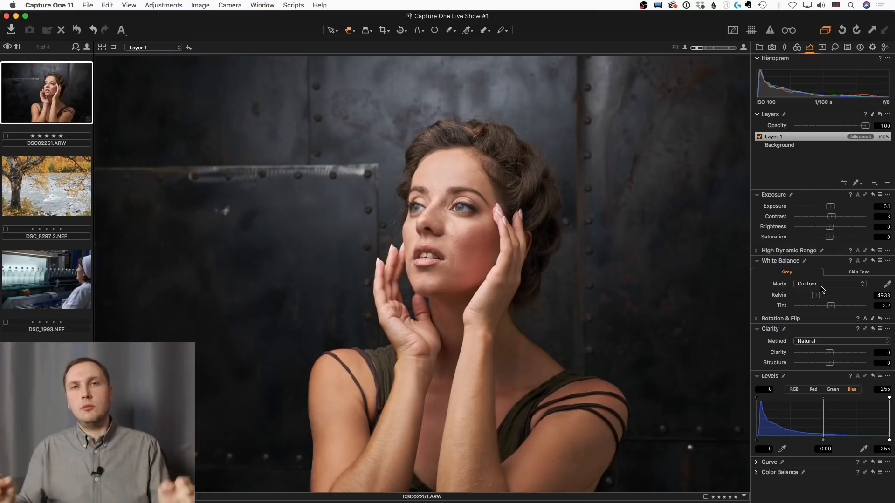
Add a new adjustment layer, copy Layer 1's mask to it and show the mask overlay
{"action": "left_click", "coordinate": [874, 184]}
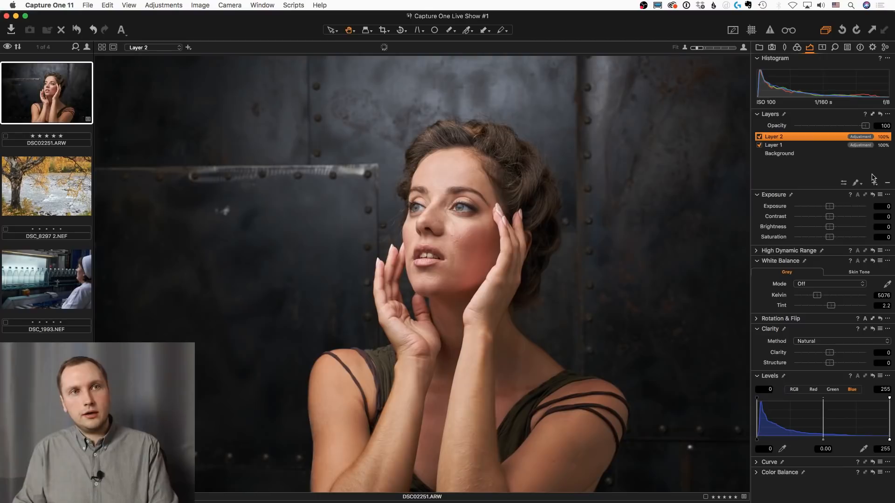
{"action": "right_click", "coordinate": [816, 139]}
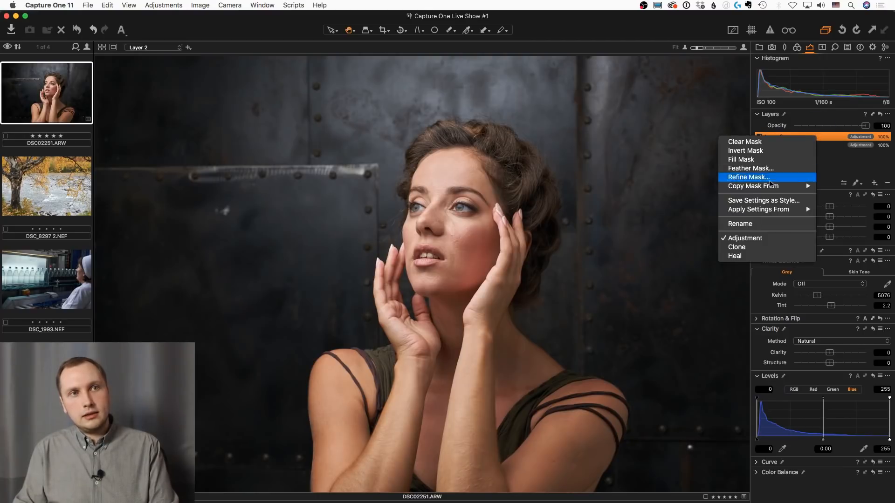
{"action": "mouse_move", "coordinate": [747, 188]}
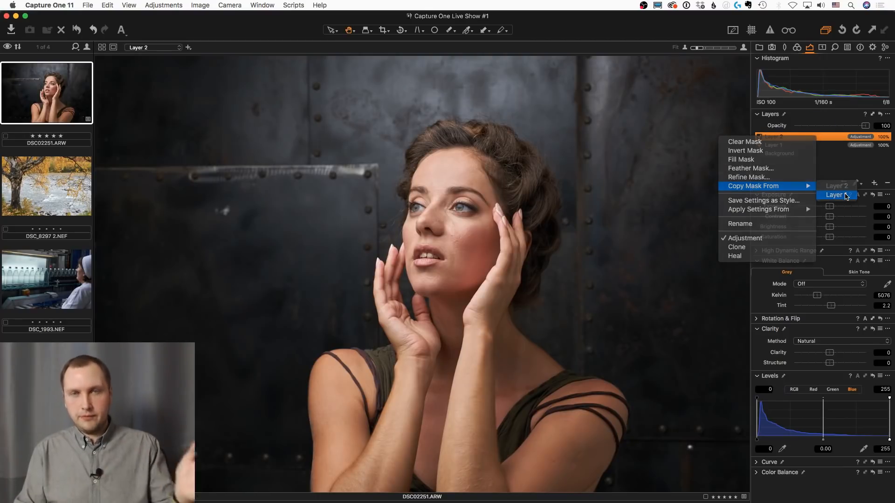
{"action": "left_click", "coordinate": [843, 195]}
{"action": "key", "text": "m"}
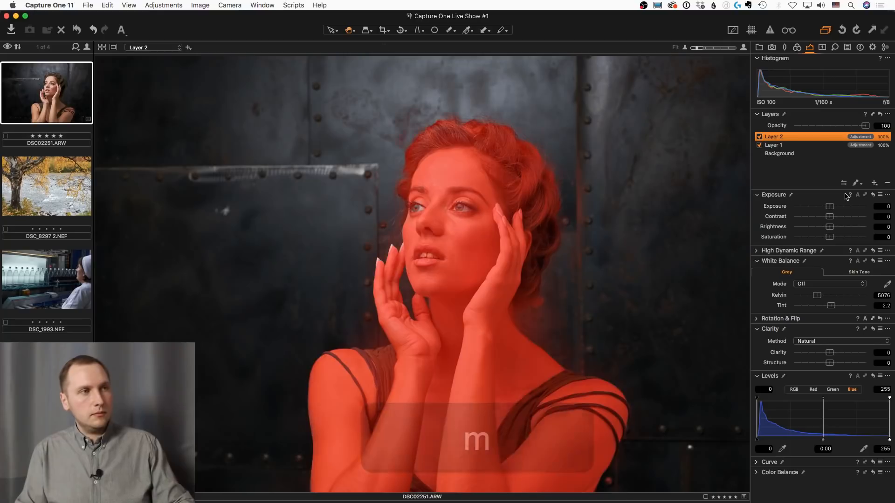
Invert Layer 2's mask so it covers the wall behind the woman, and hide the mask overlay
{"action": "right_click", "coordinate": [823, 139]}
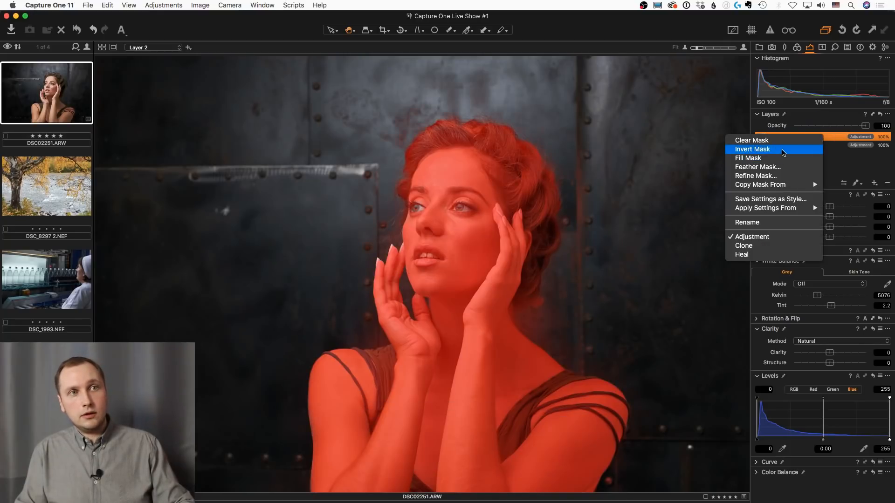
{"action": "left_click", "coordinate": [782, 149]}
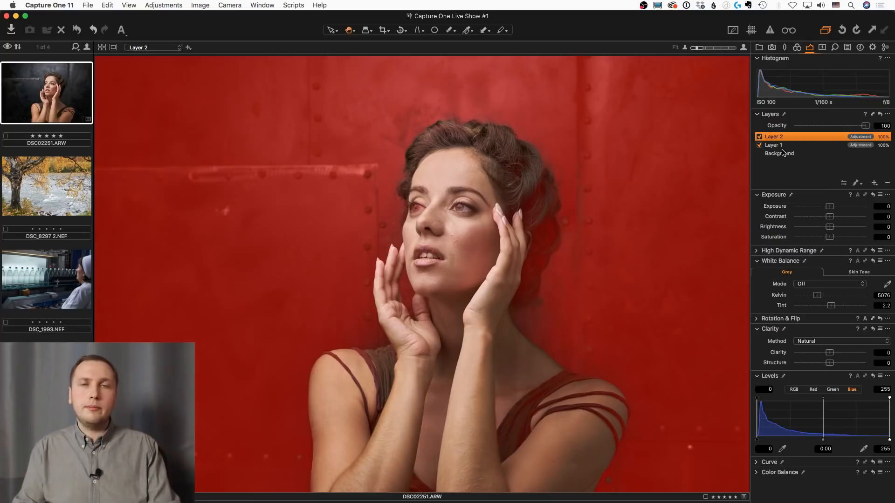
{"action": "key", "text": "m"}
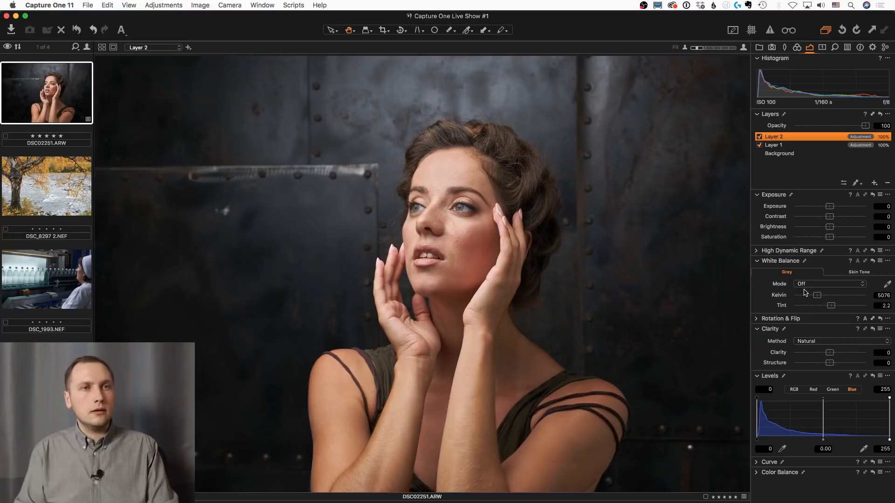
Set Layer 2's Kelvin to 3654, Contrast to 14, Saturation to -15 and Clarity to 46
{"action": "left_click_drag", "start_coordinate": [817, 296], "coordinate": [810, 299]}
{"action": "left_click_drag", "start_coordinate": [829, 216], "coordinate": [838, 216]}
{"action": "left_click_drag", "start_coordinate": [839, 354], "coordinate": [847, 355]}
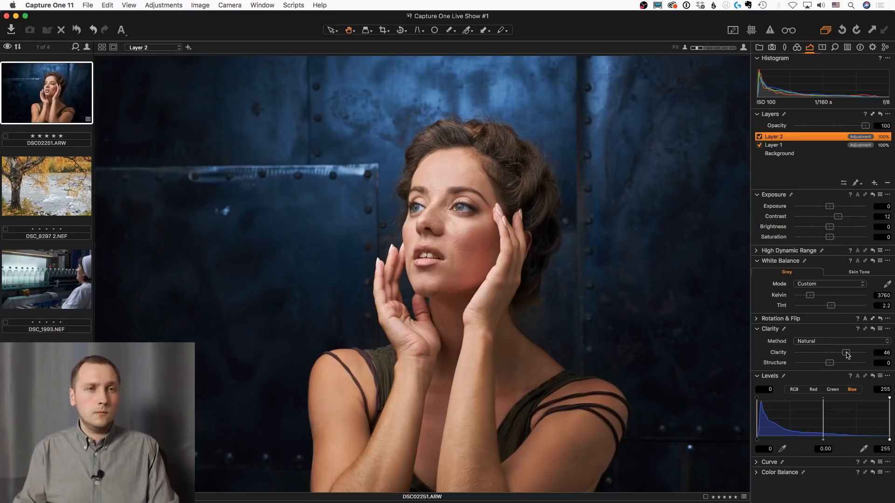
{"action": "left_click_drag", "start_coordinate": [810, 295], "coordinate": [809, 295]}
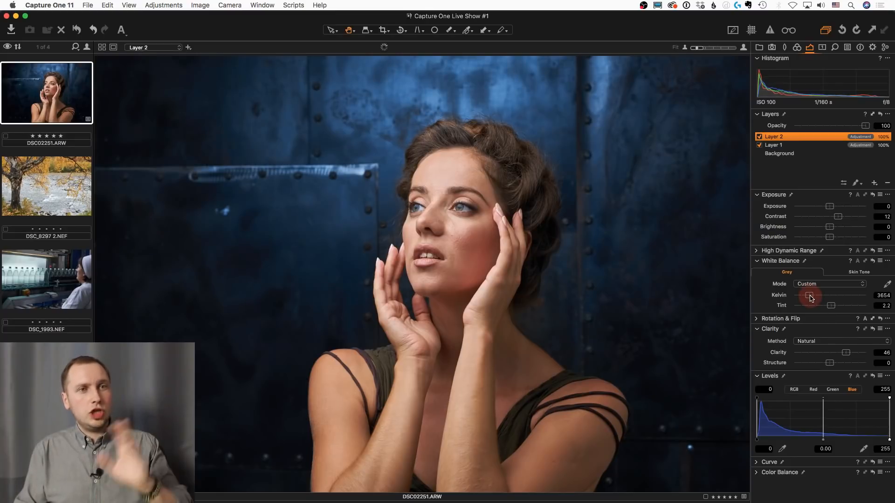
{"action": "left_click_drag", "start_coordinate": [838, 217], "coordinate": [825, 240]}
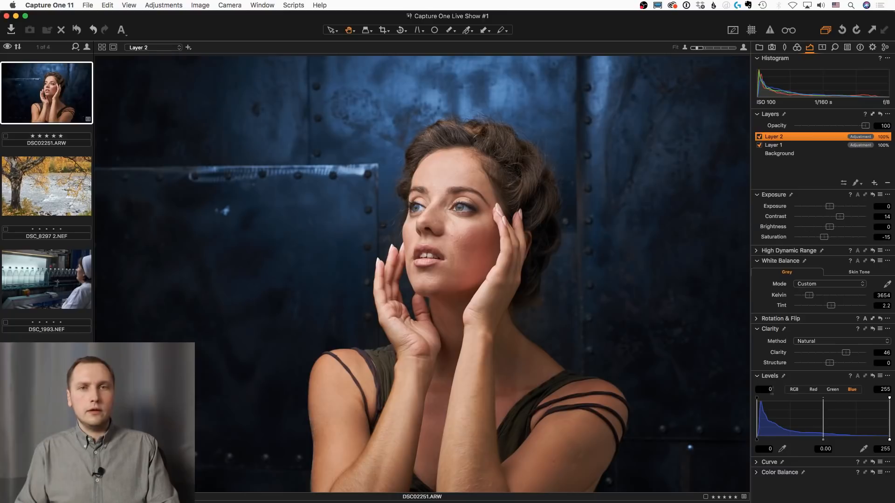
Grade Layer 2 with Color Balance, tinting the shadows cyan, the midtones slightly yellow and the highlights blue
{"action": "left_click", "coordinate": [822, 47]}
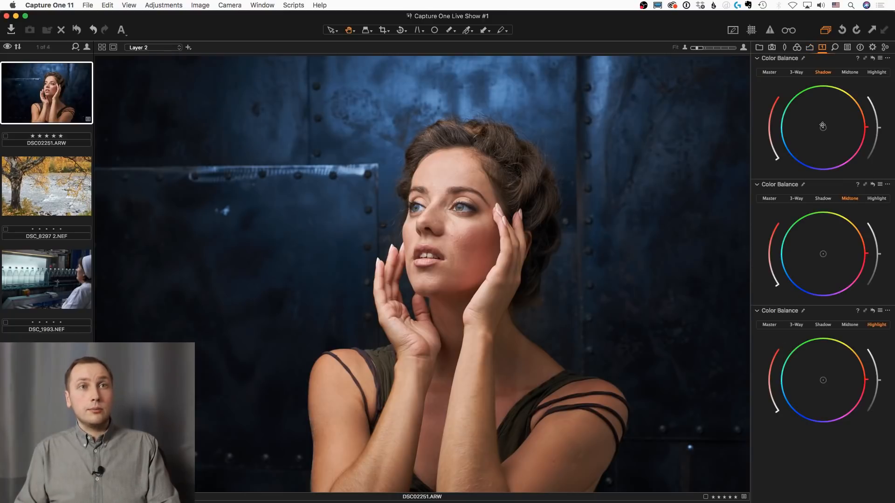
{"action": "left_click_drag", "start_coordinate": [821, 128], "coordinate": [802, 124]}
{"action": "mouse_move", "coordinate": [824, 253]}
{"action": "left_mouse_down"}
{"action": "mouse_move", "coordinate": [846, 244]}
{"action": "mouse_move", "coordinate": [849, 255]}
{"action": "mouse_move", "coordinate": [833, 255]}
{"action": "mouse_move", "coordinate": [832, 244]}
{"action": "left_mouse_up"}
{"action": "mouse_move", "coordinate": [823, 381]}
{"action": "left_mouse_down"}
{"action": "mouse_move", "coordinate": [801, 370]}
{"action": "mouse_move", "coordinate": [809, 386]}
{"action": "left_mouse_up"}
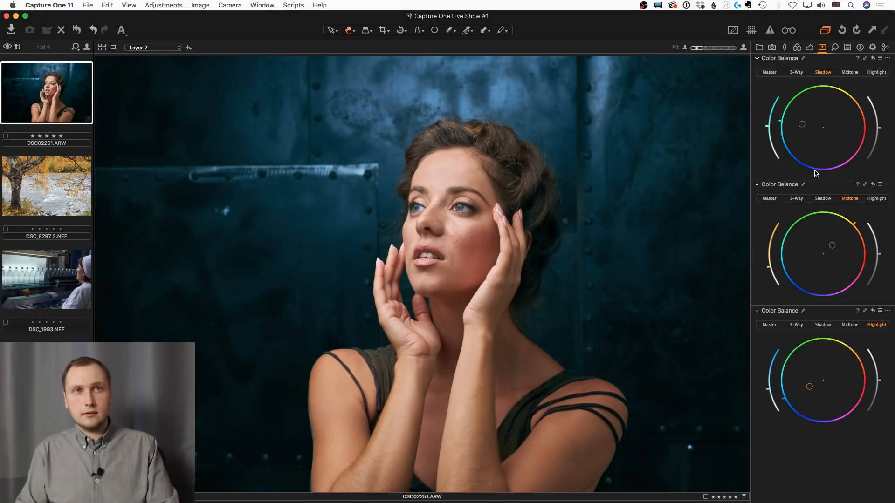
Turn Layer 2 off and back on to compare the wall before and after its adjustments
{"action": "left_click", "coordinate": [810, 47]}
{"action": "left_click", "coordinate": [759, 138]}
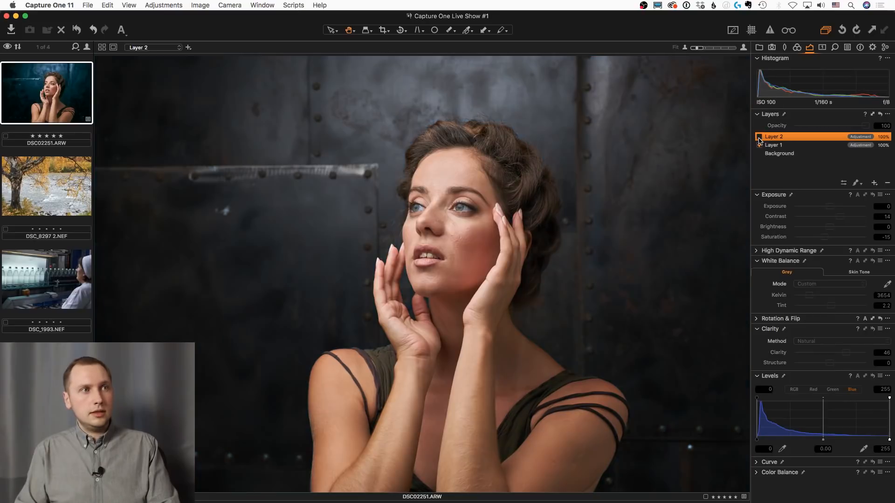
{"action": "left_click", "coordinate": [759, 138]}
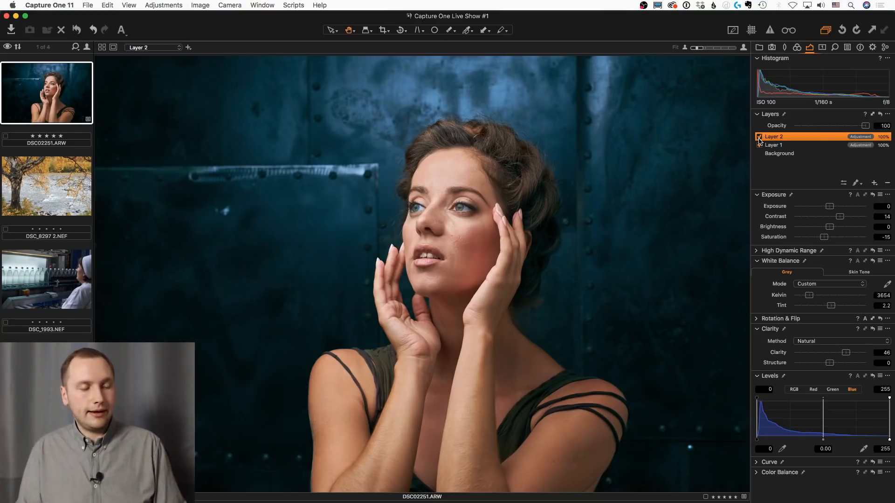
Show the mask overlay, compare the masks of Layer 1, Layer 2 and Background, and hide the overlay with Layer 1 selected
{"action": "key", "text": "m"}
{"action": "left_click", "coordinate": [775, 145]}
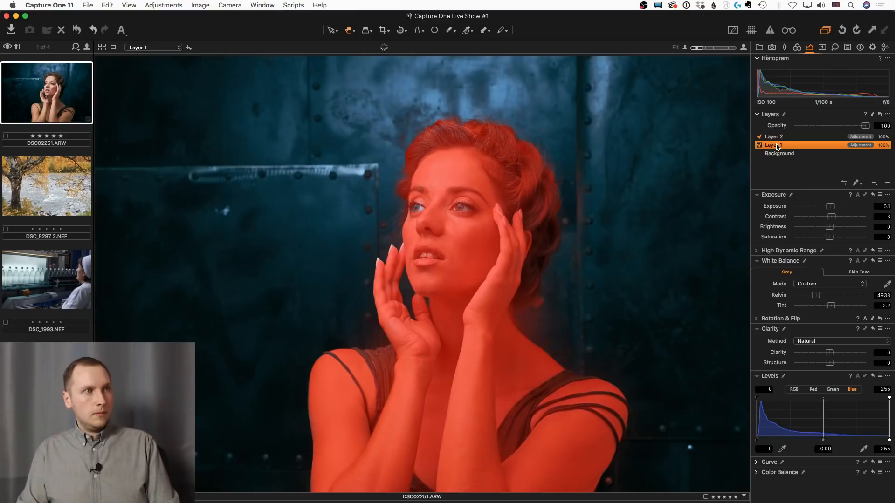
{"action": "left_click", "coordinate": [777, 138]}
{"action": "left_click", "coordinate": [781, 152]}
{"action": "left_click", "coordinate": [781, 146]}
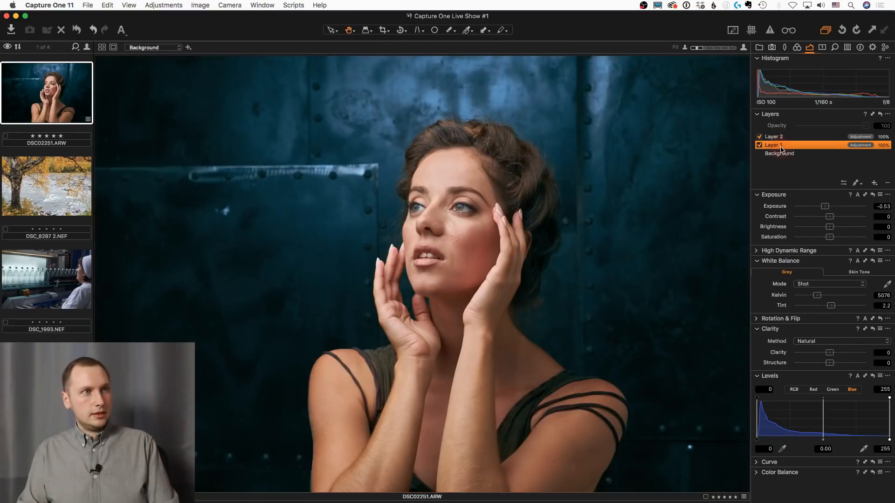
{"action": "key", "text": "m"}
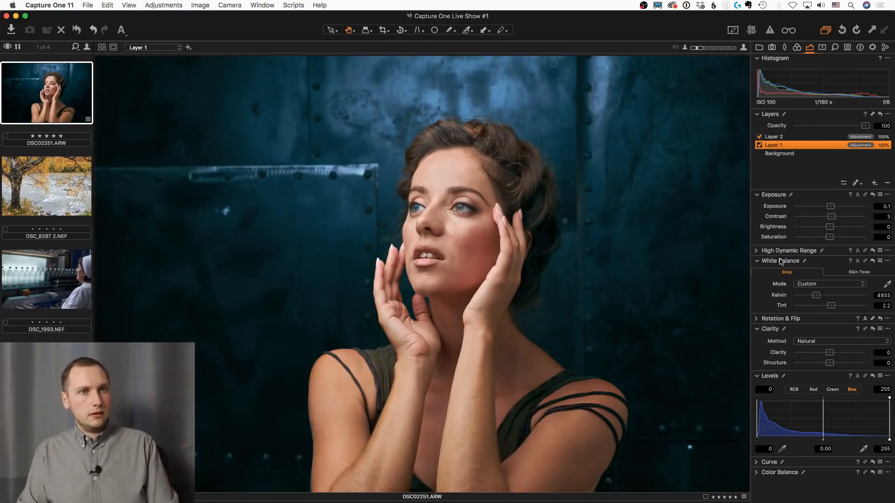
Open photo DSC_8297 2.NEF, inspect the river water up close and return to the full view
{"action": "left_click", "coordinate": [58, 186]}
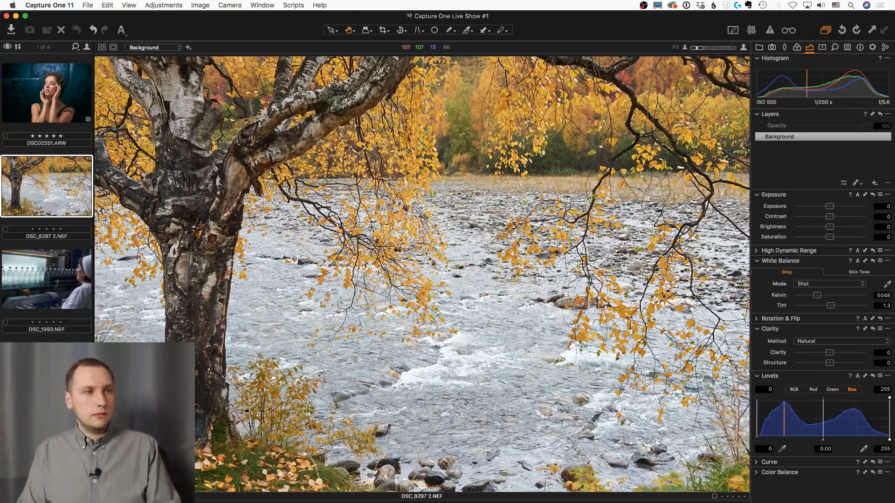
{"action": "scroll", "coordinate": [275, 405], "scroll_direction": "up", "scroll_amount": 3}
{"action": "left_click_drag", "start_coordinate": [727, 279], "coordinate": [516, 278]}
{"action": "scroll", "coordinate": [496, 291], "scroll_direction": "up", "scroll_amount": 5}
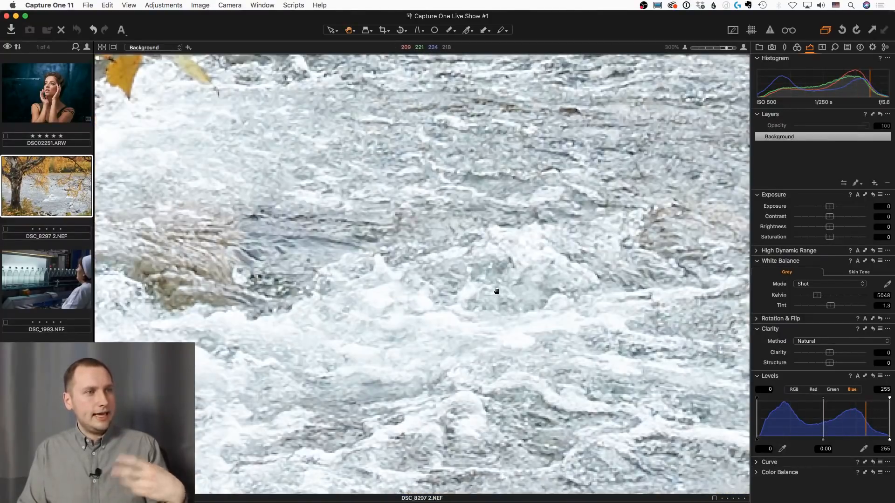
{"action": "scroll", "coordinate": [496, 291], "scroll_direction": "down", "scroll_amount": 1}
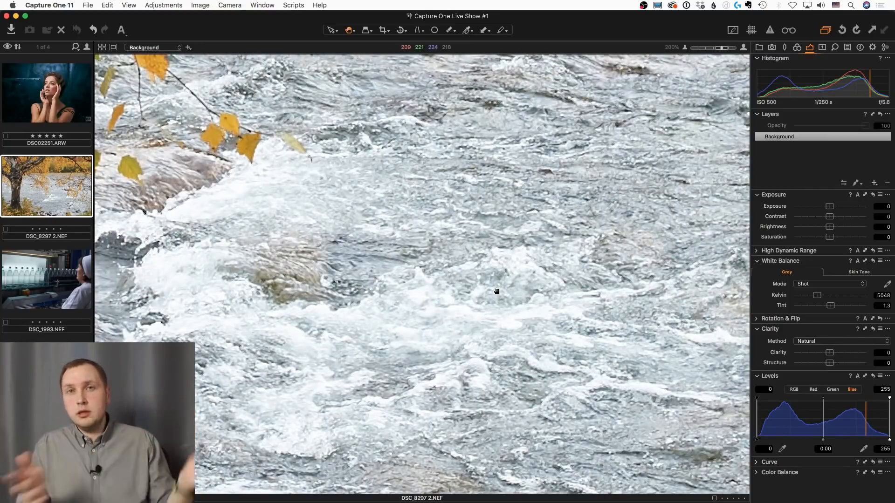
{"action": "scroll", "coordinate": [497, 292], "scroll_direction": "down", "scroll_amount": 5}
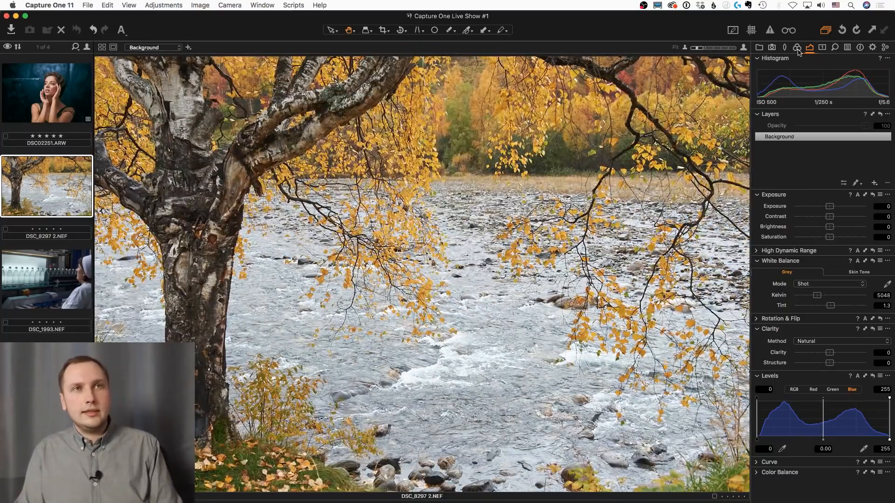
Add an adjustment layer and pick the yellow foliage colour in the Advanced Color Editor
{"action": "left_click", "coordinate": [797, 48]}
{"action": "left_click", "coordinate": [875, 184]}
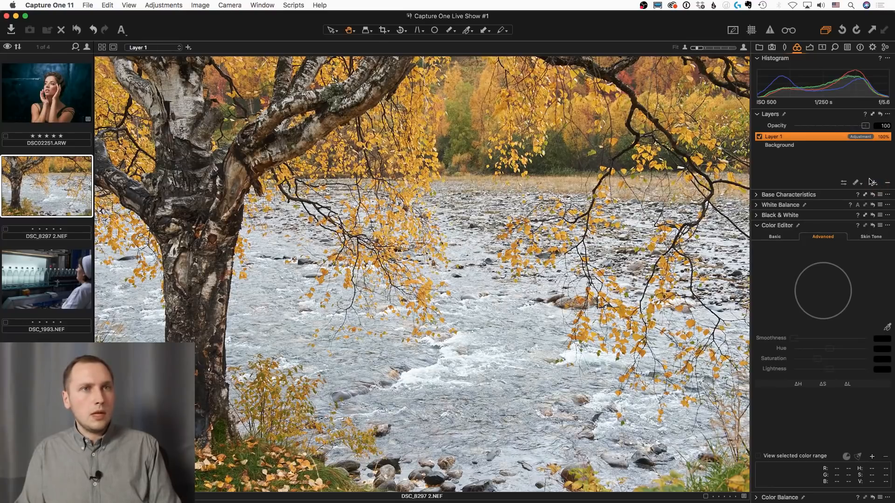
{"action": "left_click", "coordinate": [887, 327]}
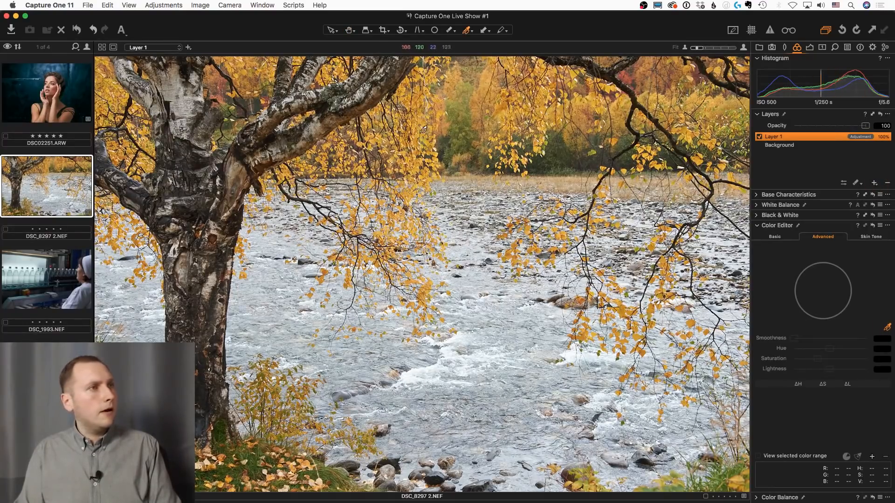
{"action": "left_click", "coordinate": [440, 152]}
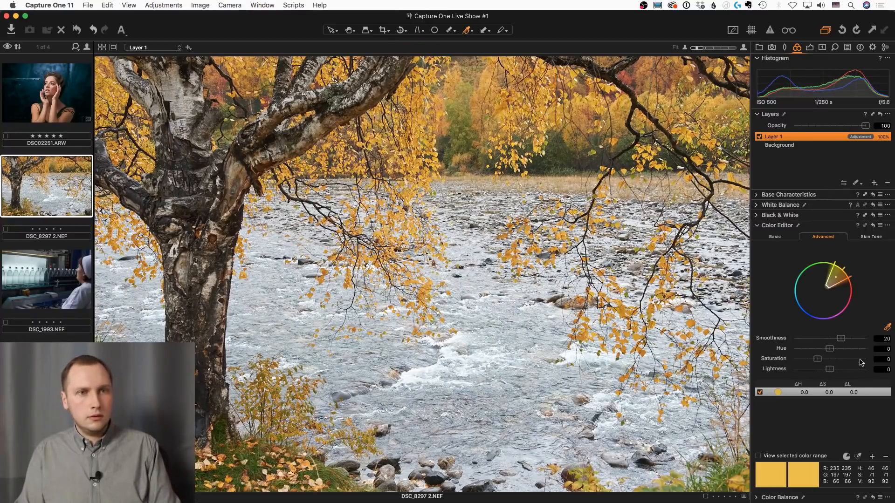
{"action": "left_click", "coordinate": [887, 225]}
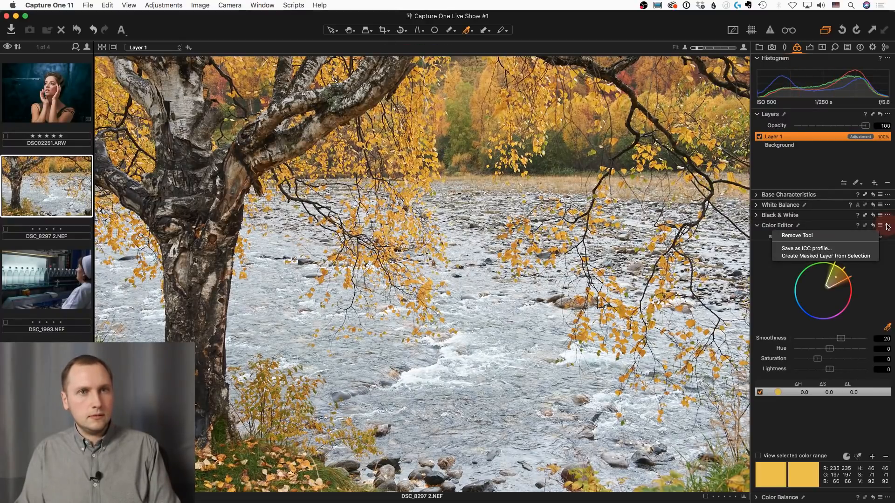
{"action": "left_click", "coordinate": [887, 291]}
Widen the picked colour range to span red through green and extend its saturation range to the wheel's centre
{"action": "left_click_drag", "start_coordinate": [830, 269], "coordinate": [850, 293]}
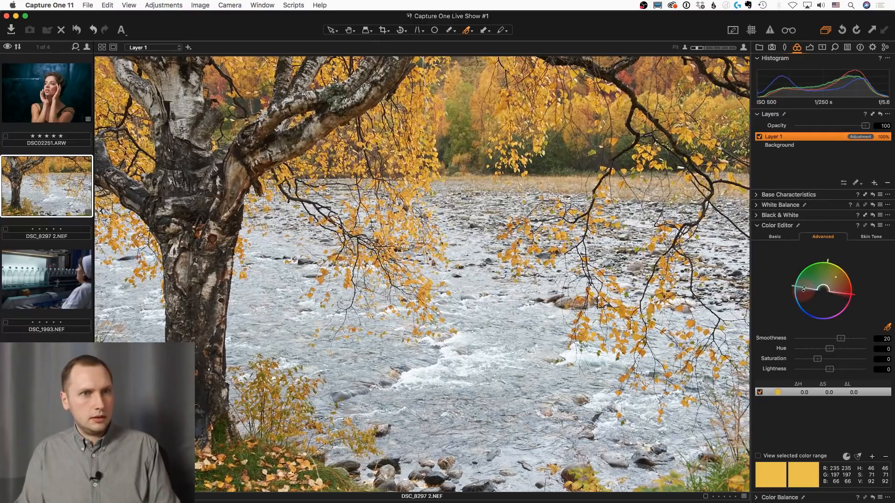
{"action": "left_click_drag", "start_coordinate": [803, 286], "coordinate": [804, 280]}
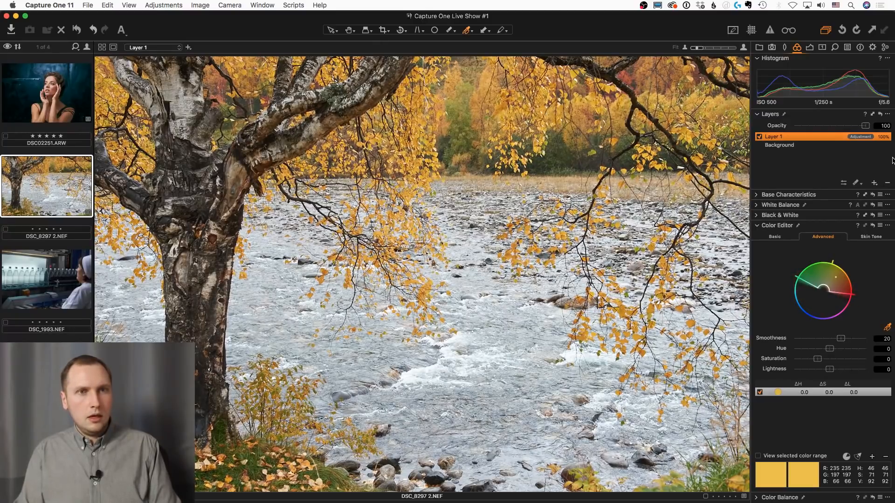
{"action": "left_click", "coordinate": [888, 227]}
{"action": "left_click", "coordinate": [878, 299]}
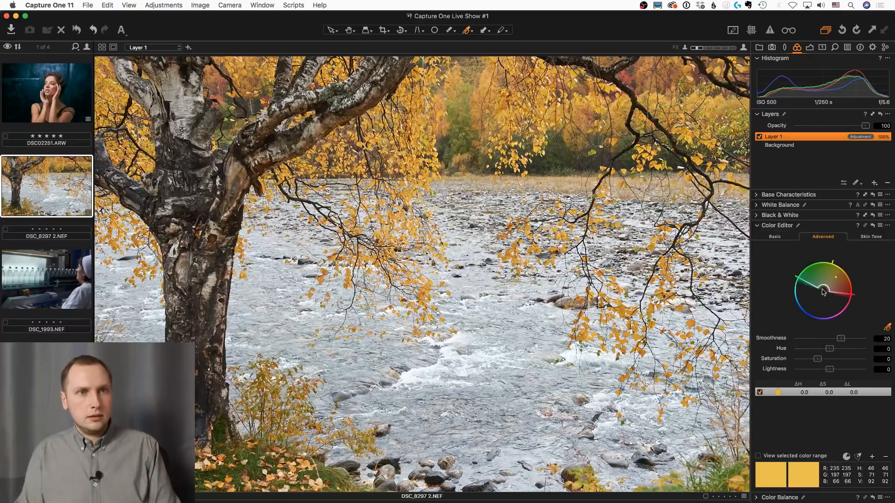
Create a masked layer from the Color Editor selection and show its mask overlay
{"action": "left_click", "coordinate": [888, 226]}
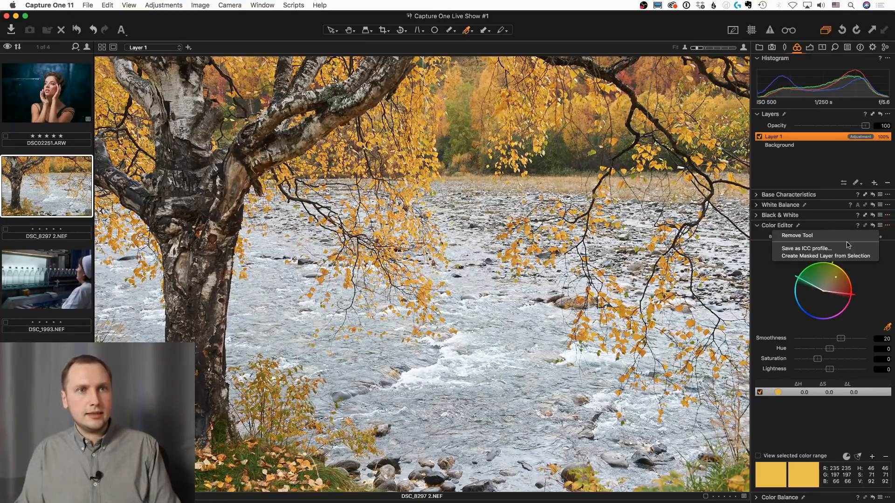
{"action": "left_click", "coordinate": [829, 256]}
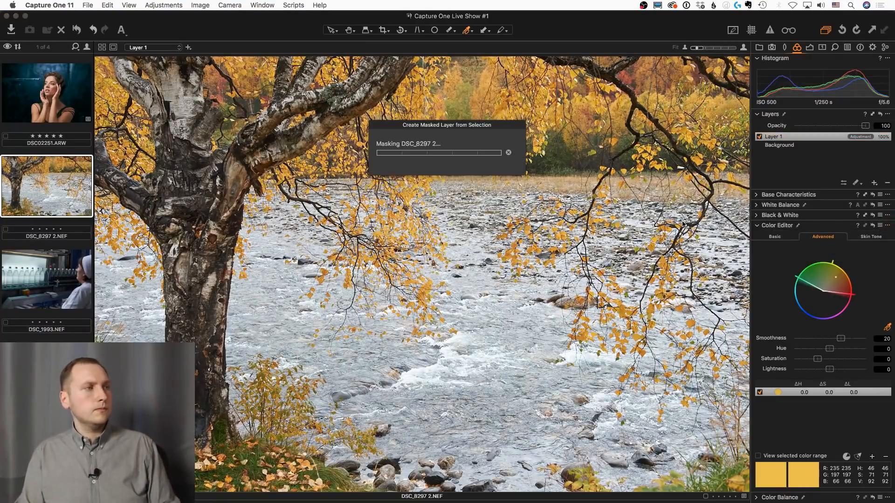
{"action": "key", "text": "m"}
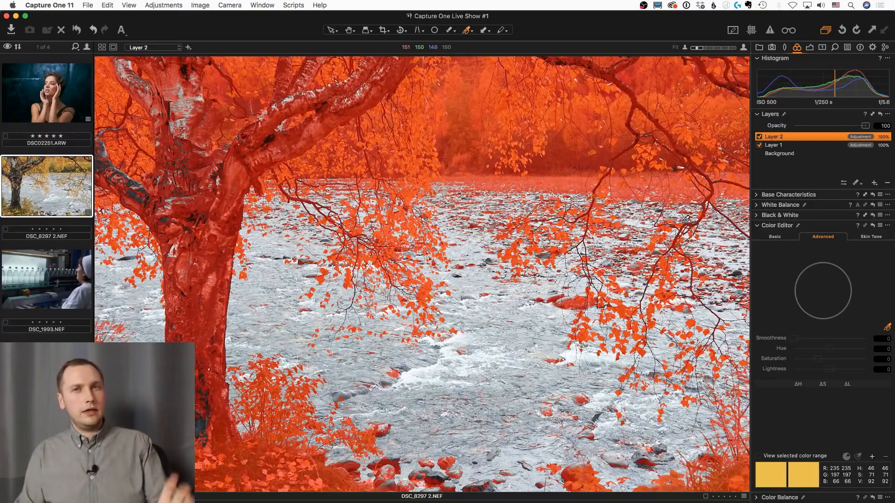
{"action": "right_click", "coordinate": [824, 139]}
{"action": "left_click", "coordinate": [852, 157]}
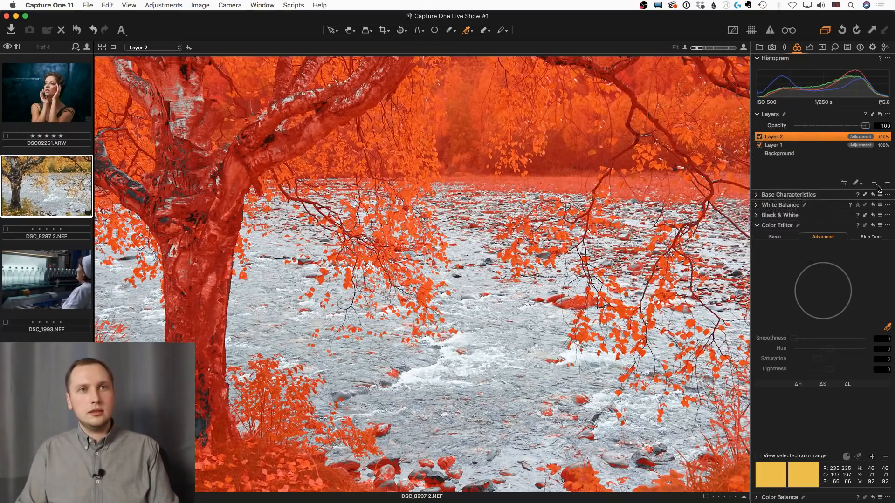
Add another adjustment layer and copy Layer 2's mask to it
{"action": "left_click", "coordinate": [875, 182]}
{"action": "left_click", "coordinate": [888, 113]}
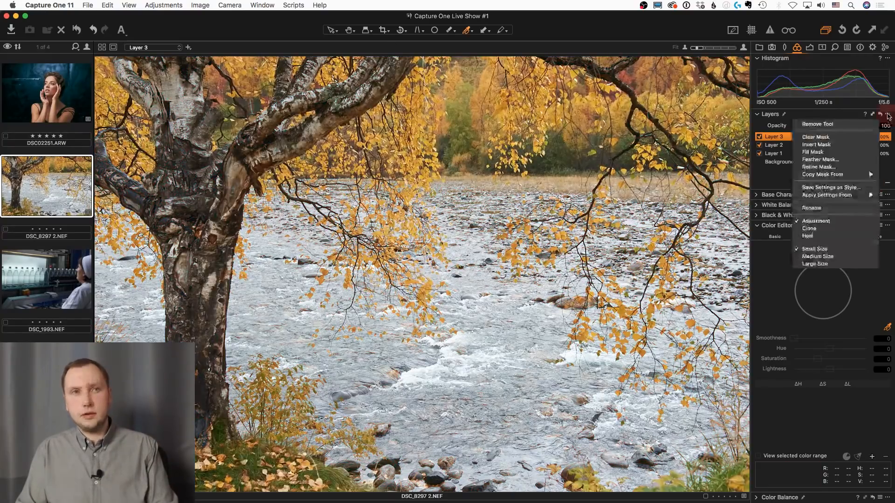
{"action": "mouse_move", "coordinate": [864, 177]}
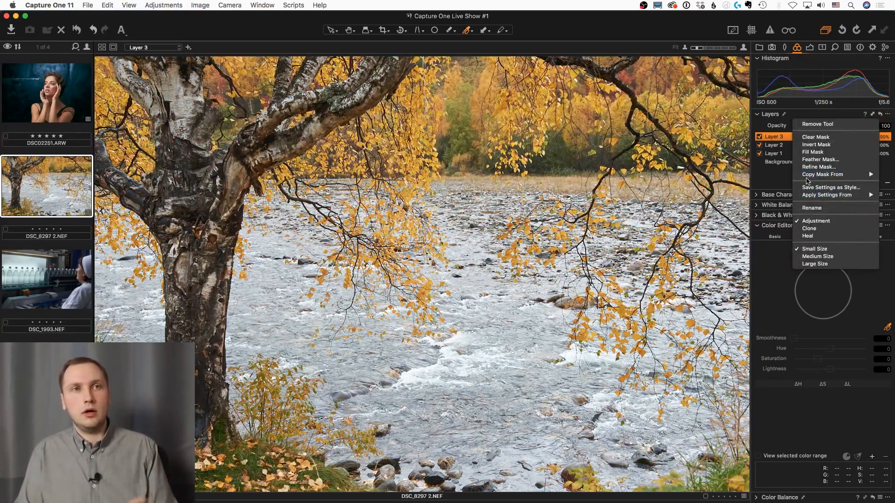
{"action": "left_click", "coordinate": [781, 183]}
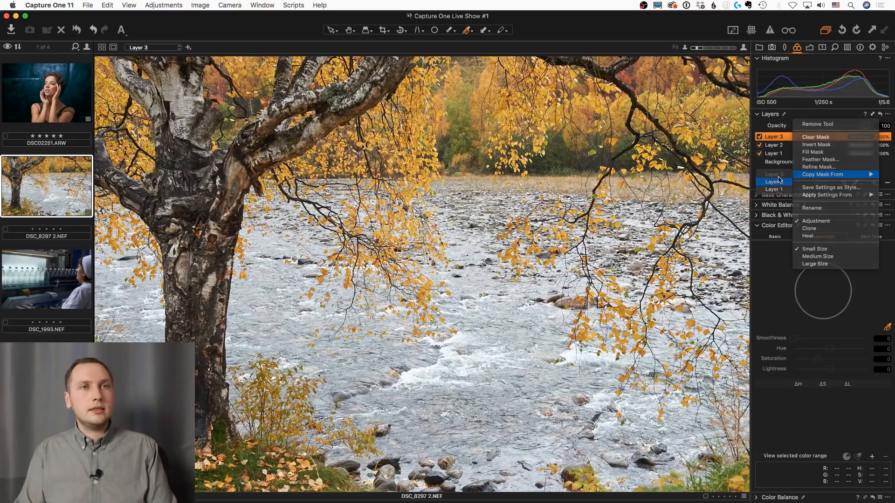
Invert Layer 3's mask to cover the river, refine it with a radius of 300, and hide the mask overlay
{"action": "right_click", "coordinate": [798, 140]}
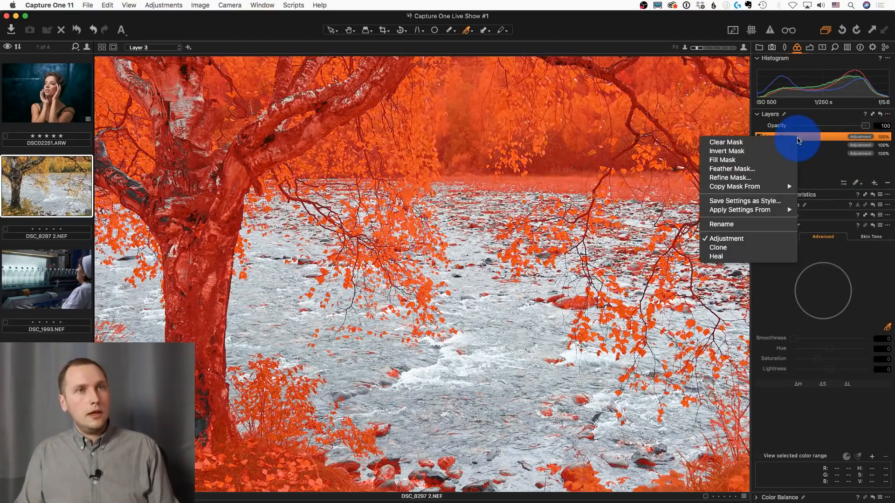
{"action": "left_click", "coordinate": [727, 151]}
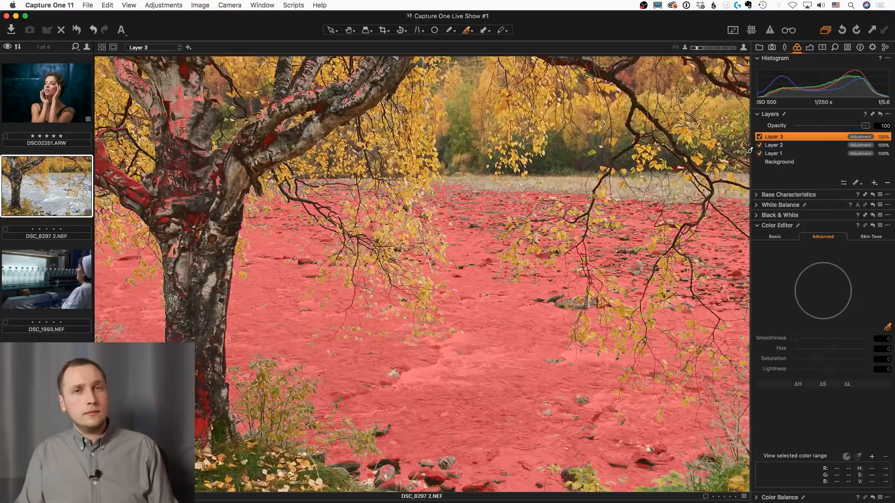
{"action": "scroll", "coordinate": [570, 234], "scroll_direction": "up", "scroll_amount": 3}
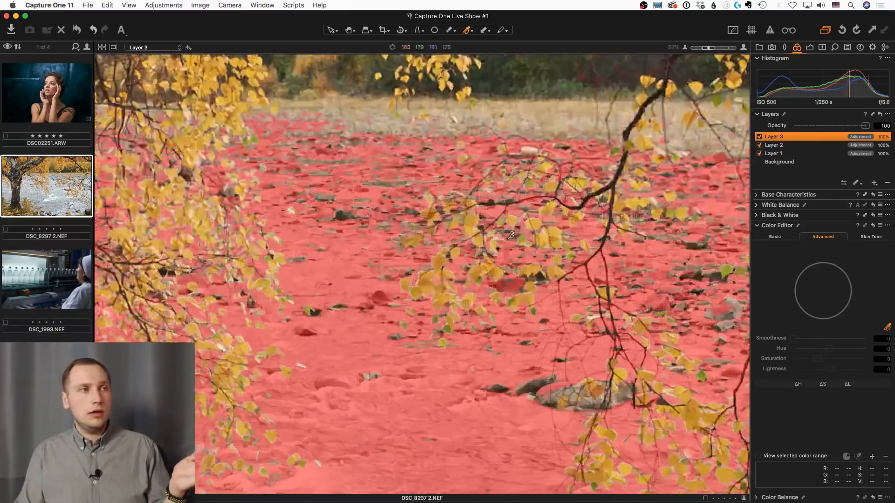
{"action": "scroll", "coordinate": [447, 254], "scroll_direction": "up", "scroll_amount": 1}
{"action": "scroll", "coordinate": [448, 254], "scroll_direction": "up", "scroll_amount": 1}
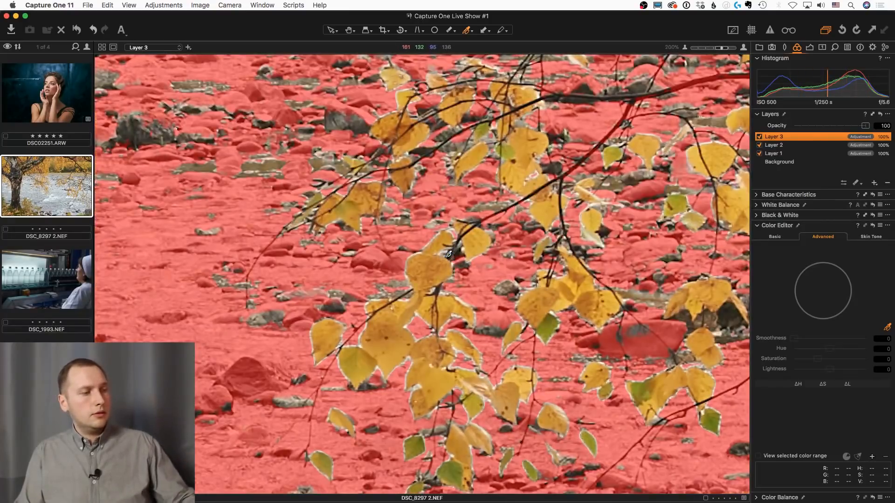
{"action": "key", "text": "ctrl+r"}
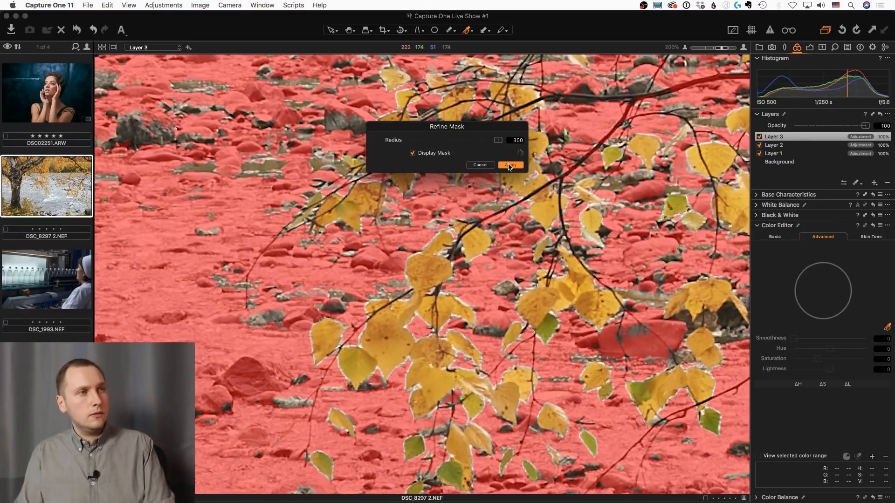
{"action": "left_click", "coordinate": [510, 165]}
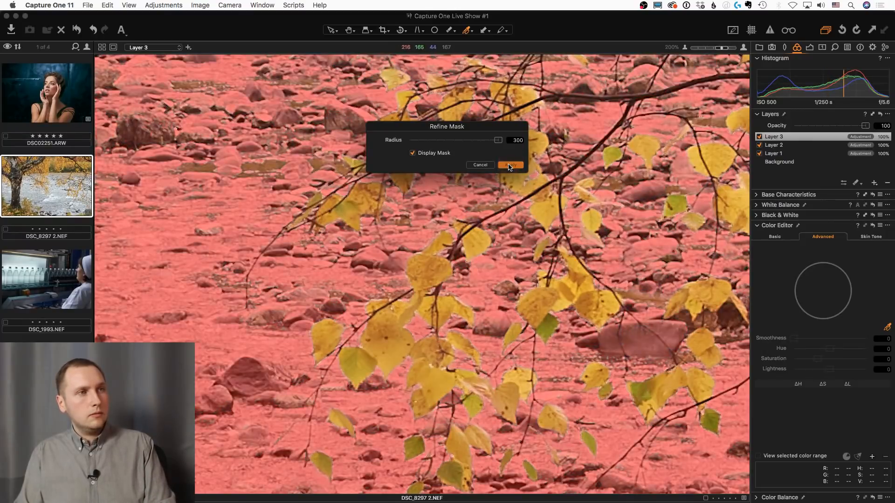
{"action": "key", "text": "m"}
{"action": "scroll", "coordinate": [431, 299], "scroll_direction": "down", "scroll_amount": 5}
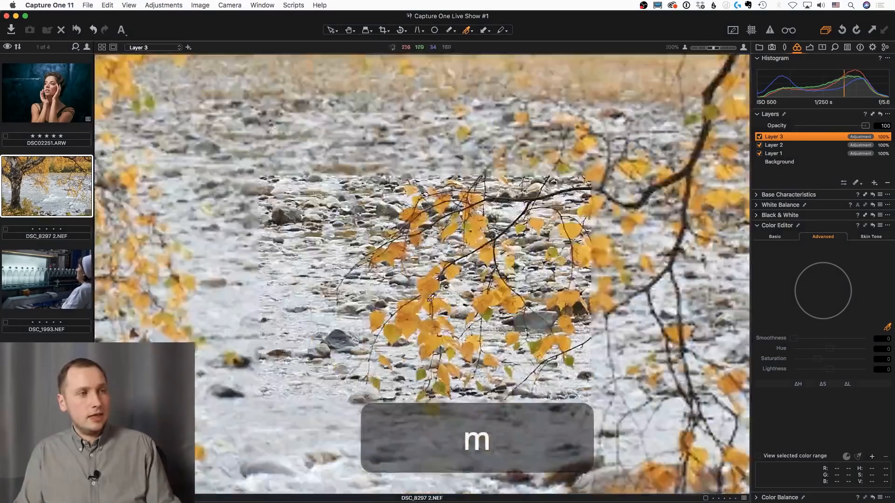
{"action": "key", "text": "m"}
{"action": "key", "text": "m"}
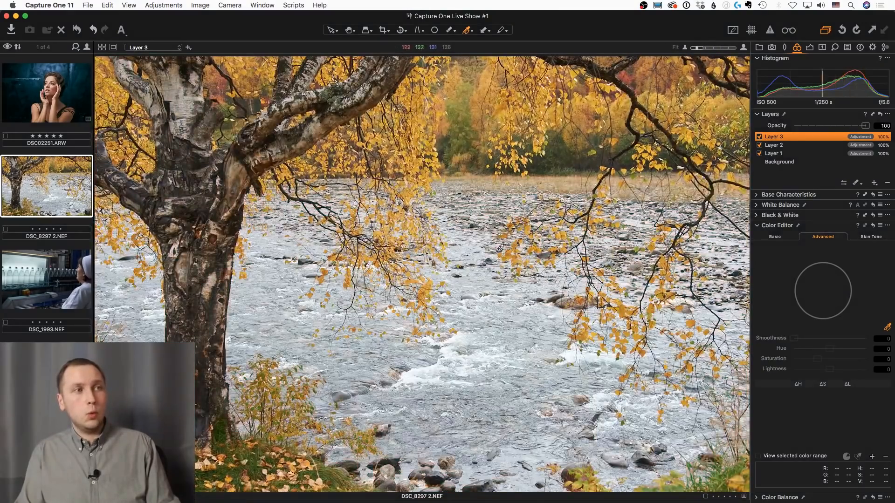
Raise Layer 3's Clarity to 38 using the Natural method
{"action": "scroll", "coordinate": [476, 266], "scroll_direction": "up", "scroll_amount": 3}
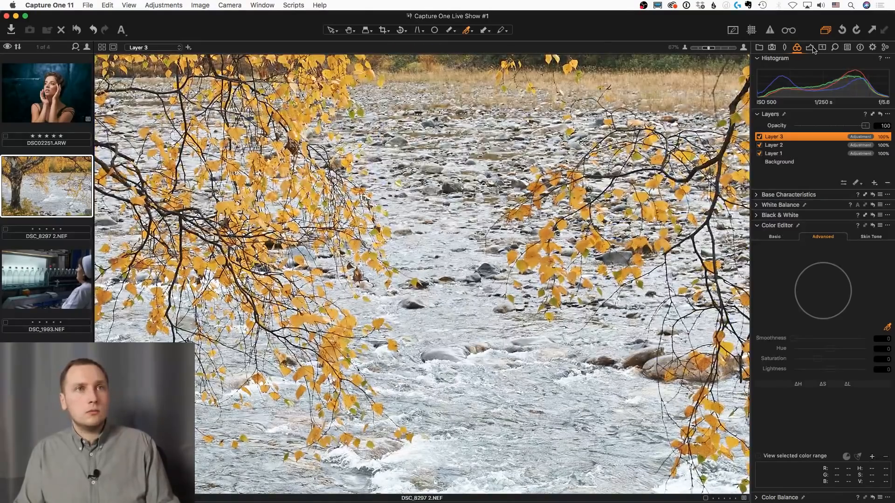
{"action": "left_click", "coordinate": [810, 47]}
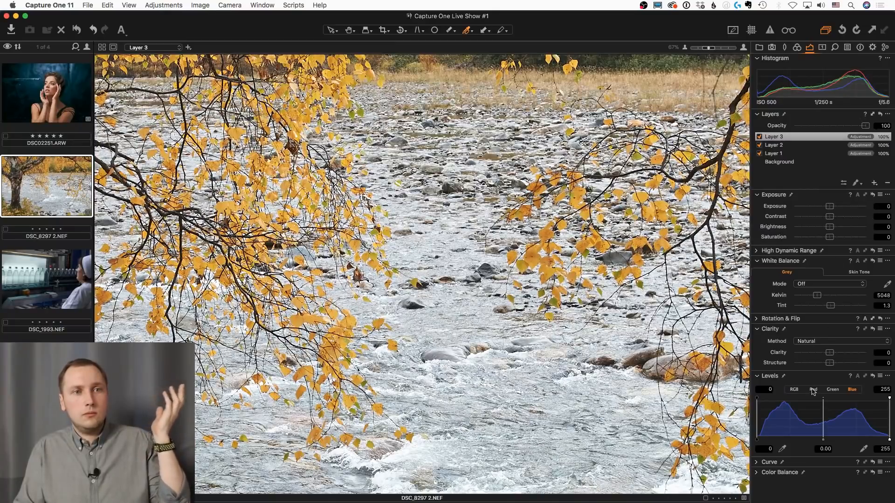
{"action": "left_click", "coordinate": [846, 353]}
{"action": "left_click_drag", "start_coordinate": [844, 352], "coordinate": [843, 358]}
{"action": "scroll", "coordinate": [531, 330], "scroll_direction": "up", "scroll_amount": 1}
{"action": "scroll", "coordinate": [534, 329], "scroll_direction": "down", "scroll_amount": 2}
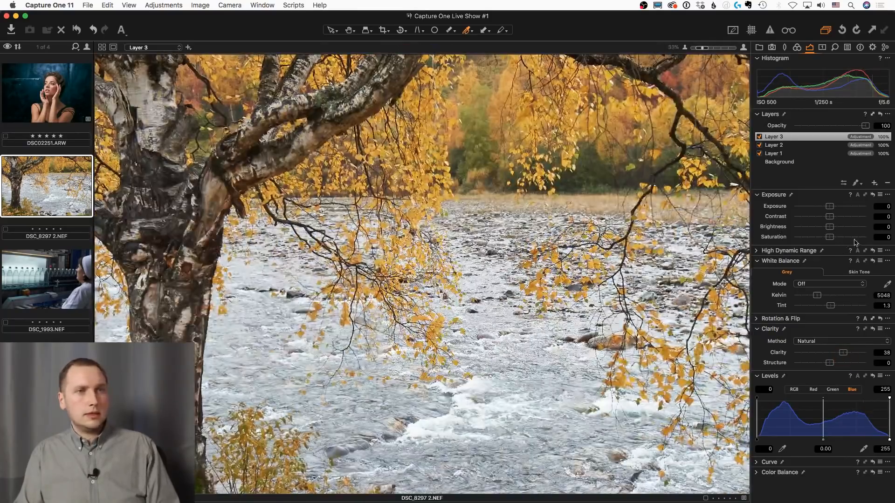
Cool Layer 3's white balance to 4063 K and set its Clarity to 45, Contrast to 13 and Exposure to -0.55
{"action": "left_click_drag", "start_coordinate": [821, 295], "coordinate": [811, 296]}
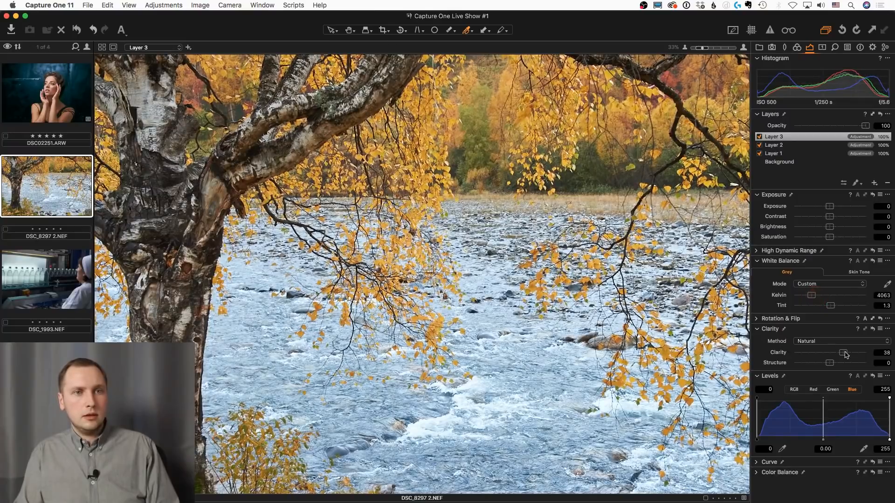
{"action": "left_click_drag", "start_coordinate": [844, 353], "coordinate": [846, 352]}
{"action": "left_click_drag", "start_coordinate": [840, 220], "coordinate": [825, 206]}
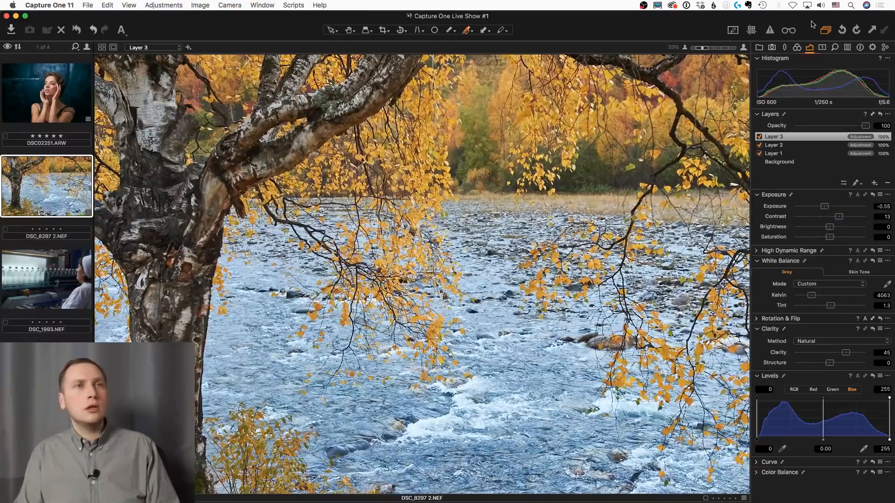
Lower the shadows of Layer 3's red curve to input 43, output 37, and anchor the midtones at 141
{"action": "left_click", "coordinate": [757, 471]}
{"action": "left_click", "coordinate": [759, 346]}
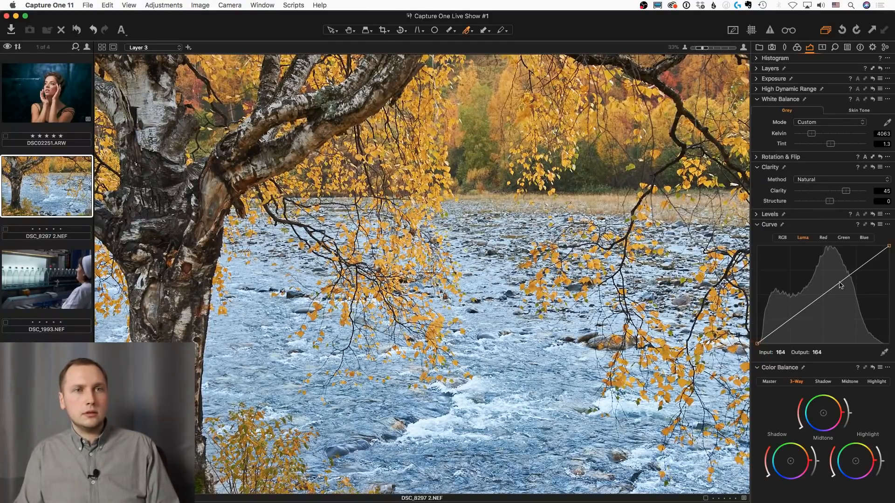
{"action": "left_click", "coordinate": [823, 238]}
{"action": "left_click_drag", "start_coordinate": [784, 334], "coordinate": [779, 330]}
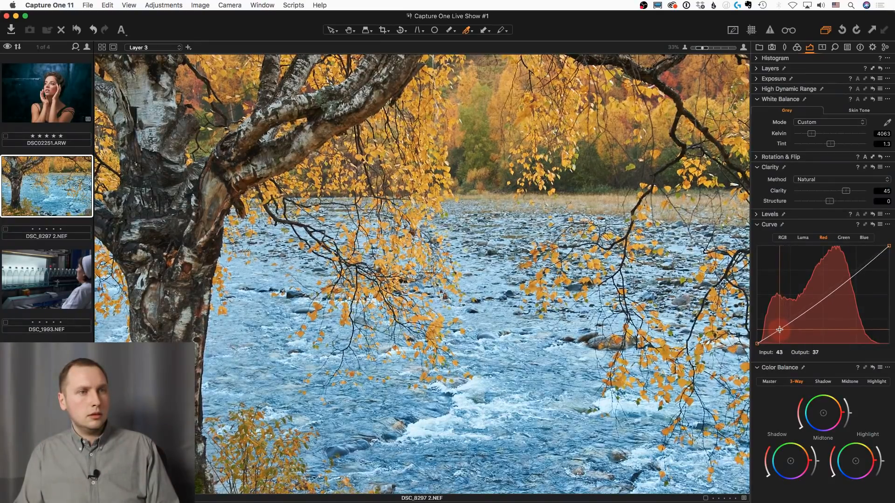
{"action": "left_click", "coordinate": [829, 289]}
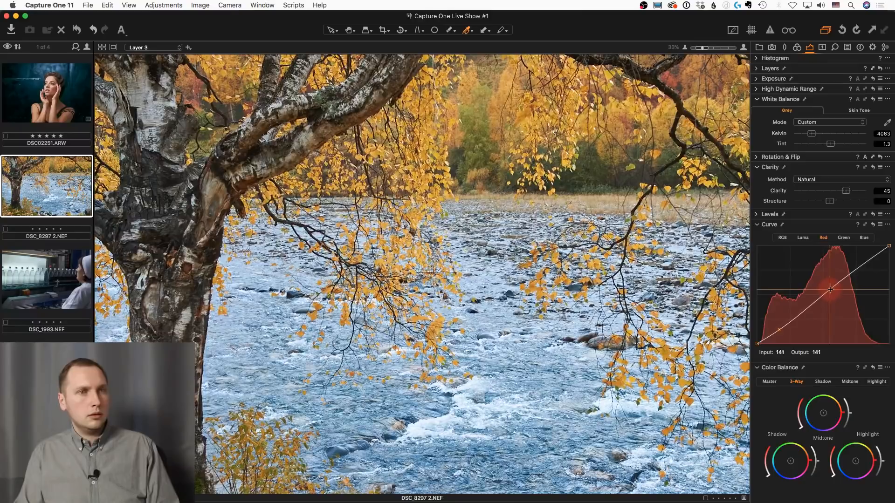
Add a slightly lowered shadow point and a slightly raised upper-midtone point to Layer 3's green curve
{"action": "left_click", "coordinate": [843, 238]}
{"action": "left_click_drag", "start_coordinate": [781, 326], "coordinate": [781, 327]}
{"action": "left_click_drag", "start_coordinate": [841, 281], "coordinate": [841, 279]}
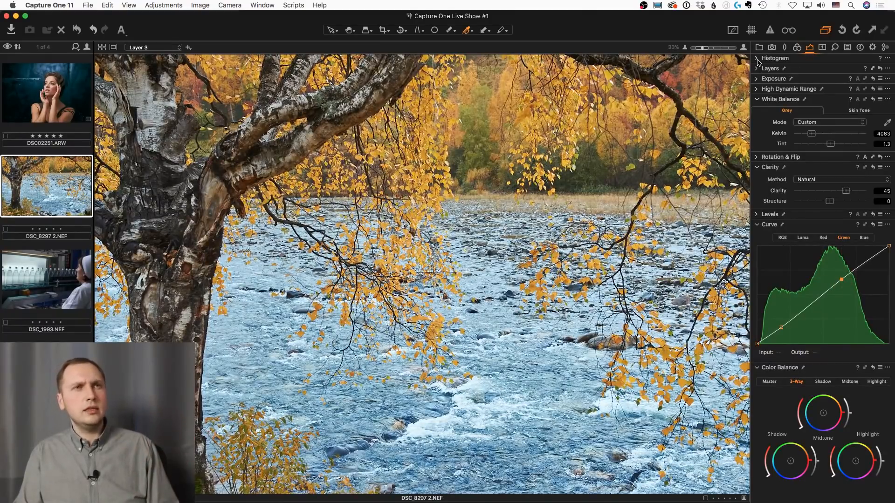
Reduce Layer 3's Saturation to -65 and set its High Dynamic Range Highlight to 19
{"action": "left_click", "coordinate": [757, 79]}
{"action": "left_click_drag", "start_coordinate": [830, 121], "coordinate": [809, 130]}
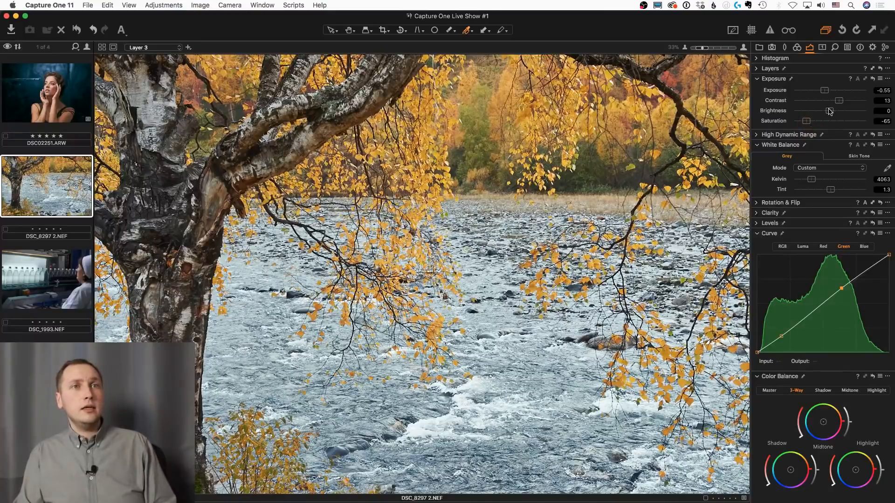
{"action": "left_click", "coordinate": [771, 144]}
{"action": "left_click", "coordinate": [775, 135]}
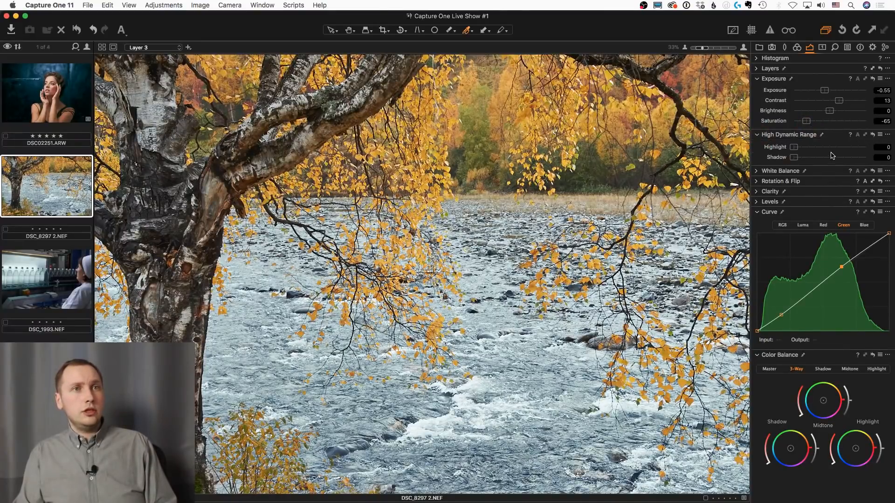
{"action": "left_click_drag", "start_coordinate": [832, 153], "coordinate": [858, 154]}
{"action": "mouse_move", "coordinate": [794, 147]}
{"action": "left_mouse_down"}
{"action": "mouse_move", "coordinate": [863, 146]}
{"action": "mouse_move", "coordinate": [808, 152]}
{"action": "left_mouse_up"}
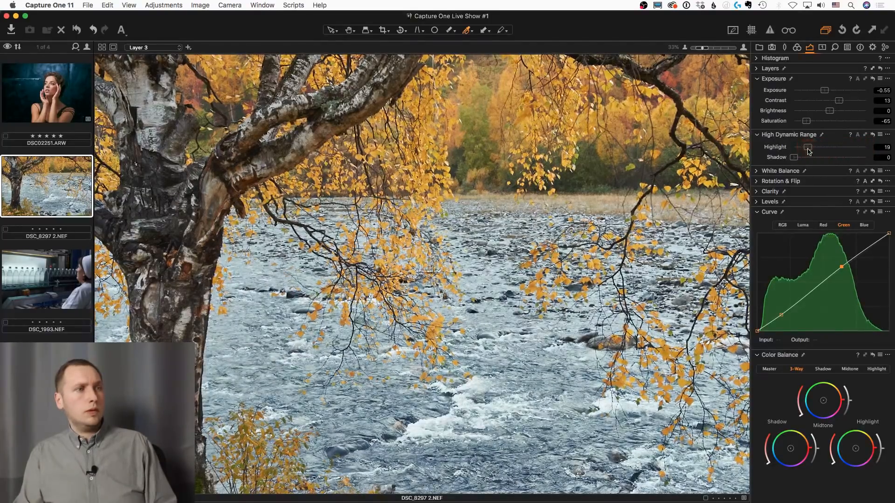
Toggle Layer 3 off and on to compare the river before and after its adjustments
{"action": "left_click", "coordinate": [757, 68]}
{"action": "left_click", "coordinate": [759, 93]}
{"action": "left_click", "coordinate": [759, 92]}
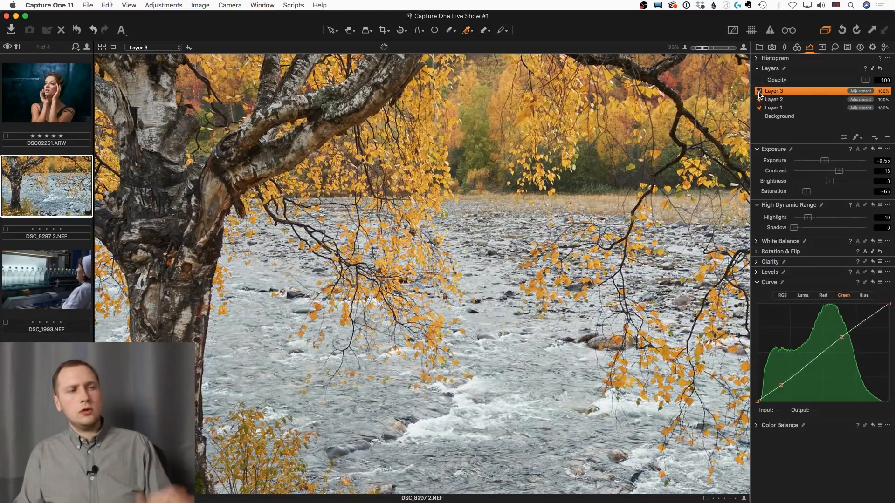
{"action": "left_click", "coordinate": [759, 93]}
{"action": "left_click", "coordinate": [759, 92]}
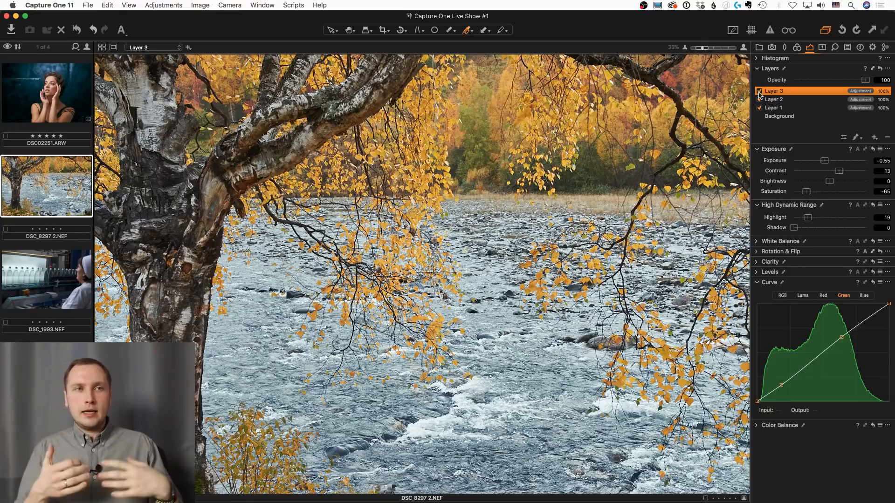
Show Layer 2's foliage mask, refine it with a radius of 300, and hide the overlay again
{"action": "left_click", "coordinate": [776, 99]}
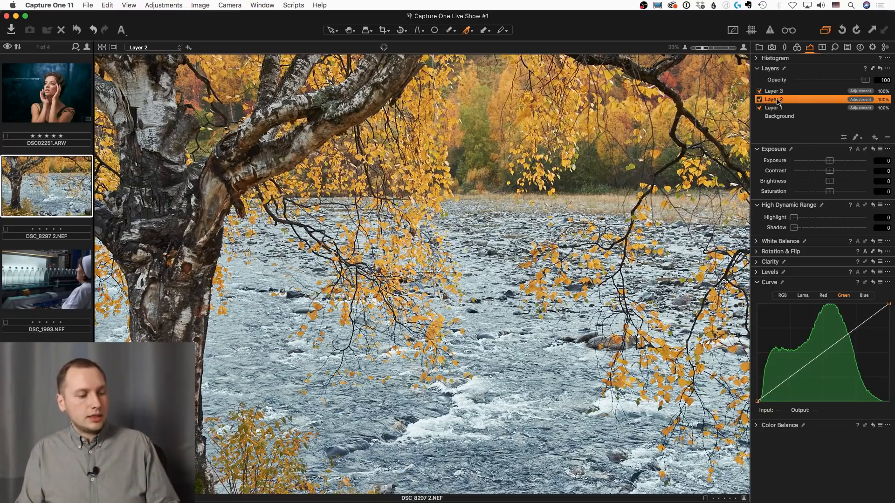
{"action": "key", "text": "m"}
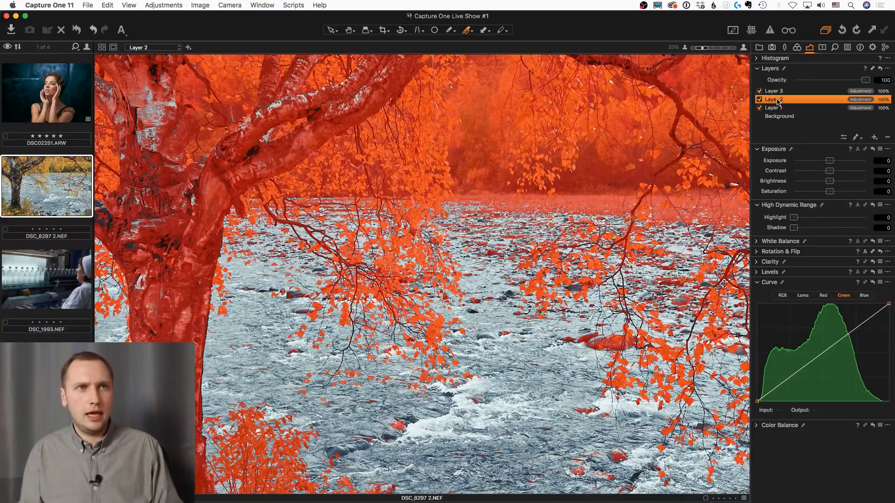
{"action": "right_click", "coordinate": [777, 101]}
{"action": "left_click", "coordinate": [807, 140]}
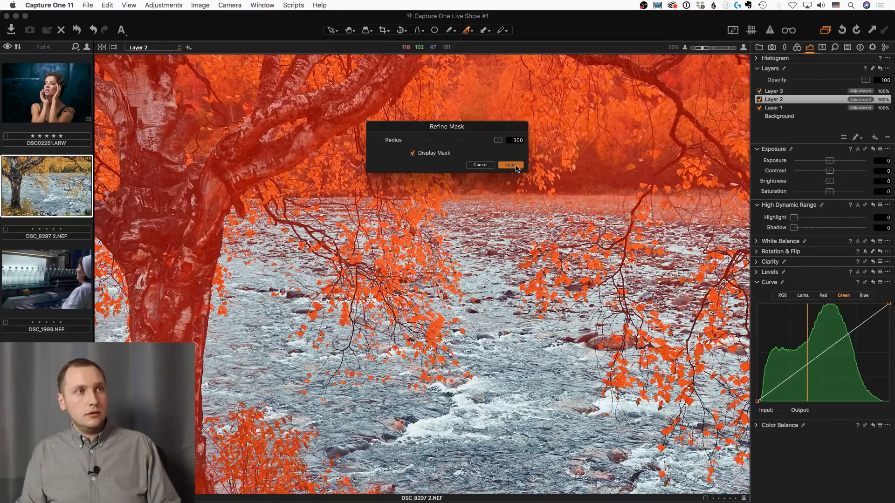
{"action": "left_click", "coordinate": [510, 165]}
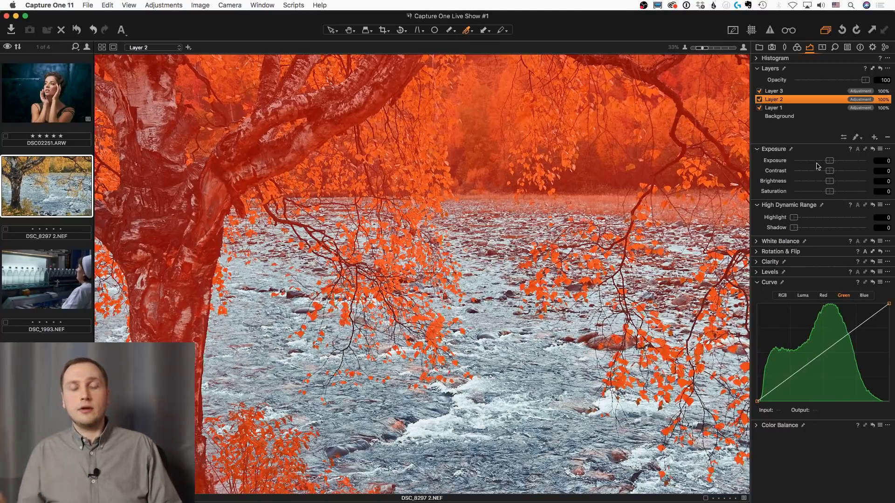
{"action": "key", "text": "m"}
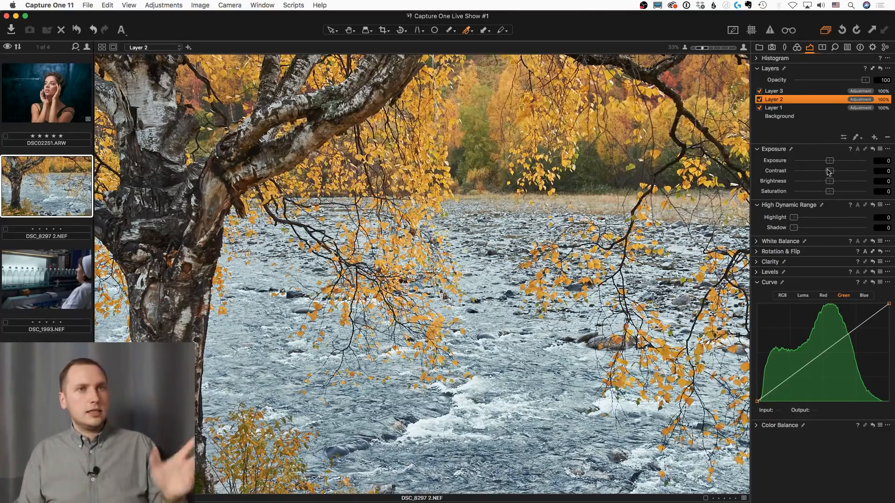
Set Layer 2's Contrast to 8, High Dynamic Range Highlight to 39 and Clarity to 27
{"action": "left_click_drag", "start_coordinate": [828, 171], "coordinate": [835, 171]}
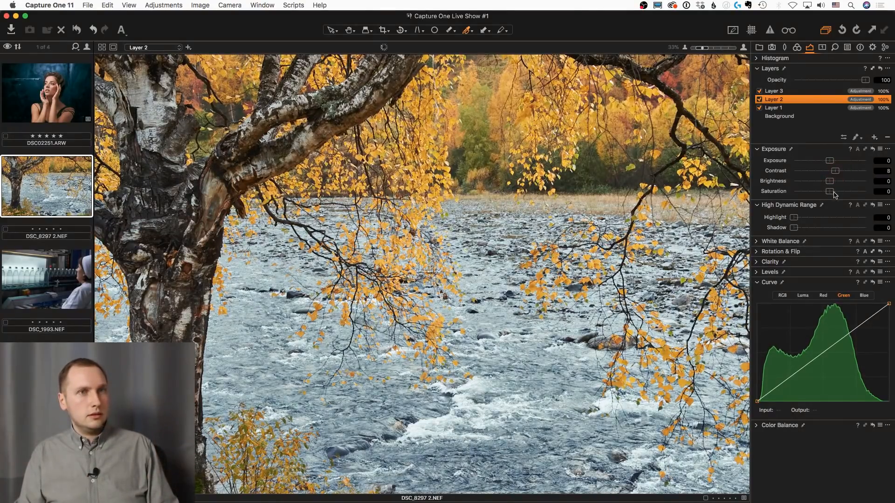
{"action": "left_click_drag", "start_coordinate": [794, 217], "coordinate": [821, 219]}
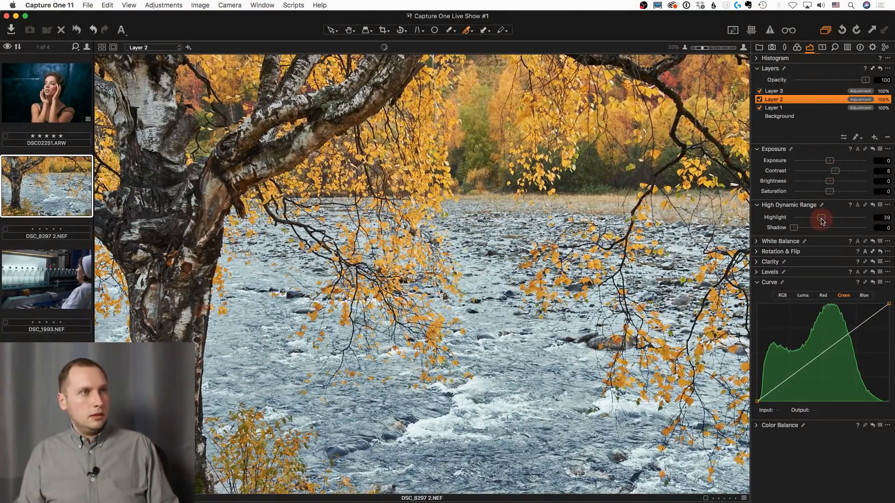
{"action": "left_click", "coordinate": [757, 261]}
{"action": "left_click", "coordinate": [842, 288]}
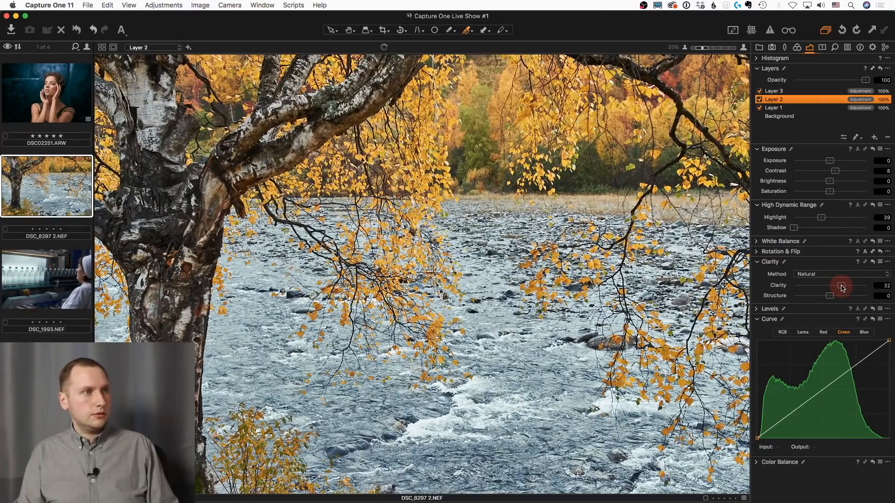
{"action": "left_click_drag", "start_coordinate": [842, 288], "coordinate": [840, 289]}
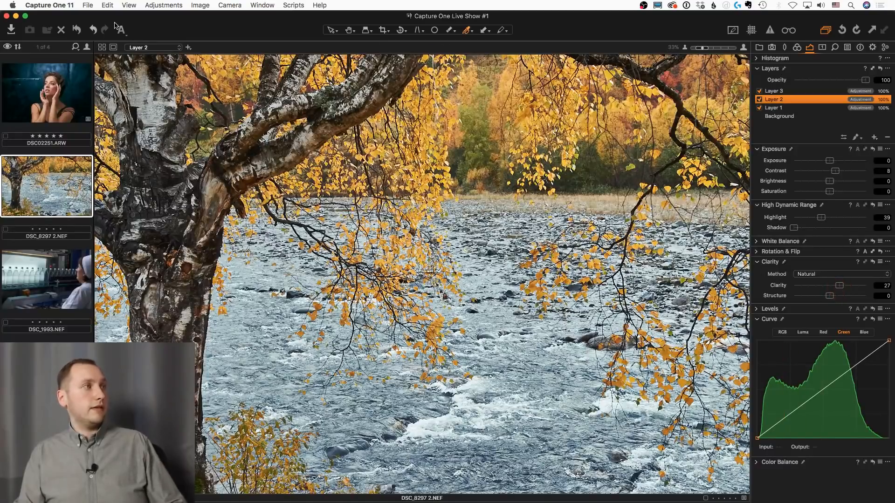
Compare the photo with and without all its adjustments by repeatedly resetting and restoring them
{"action": "left_click", "coordinate": [77, 30]}
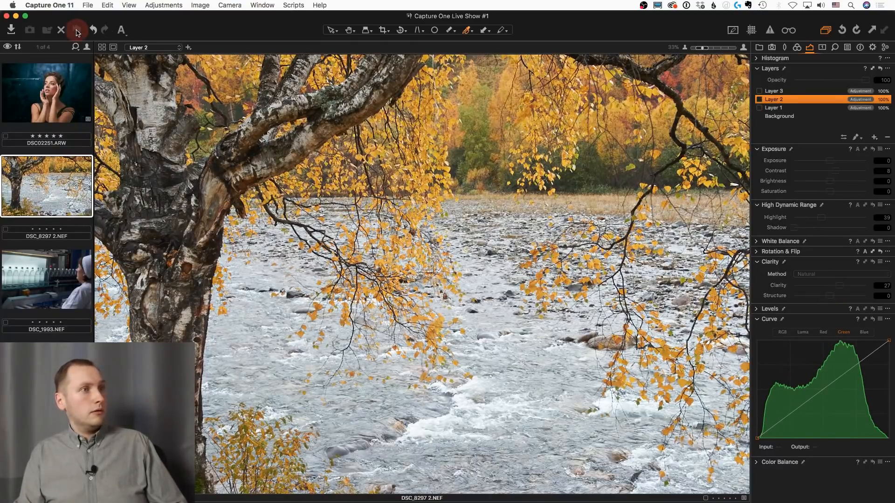
{"action": "key", "text": "super+z"}
{"action": "left_click", "coordinate": [77, 30]}
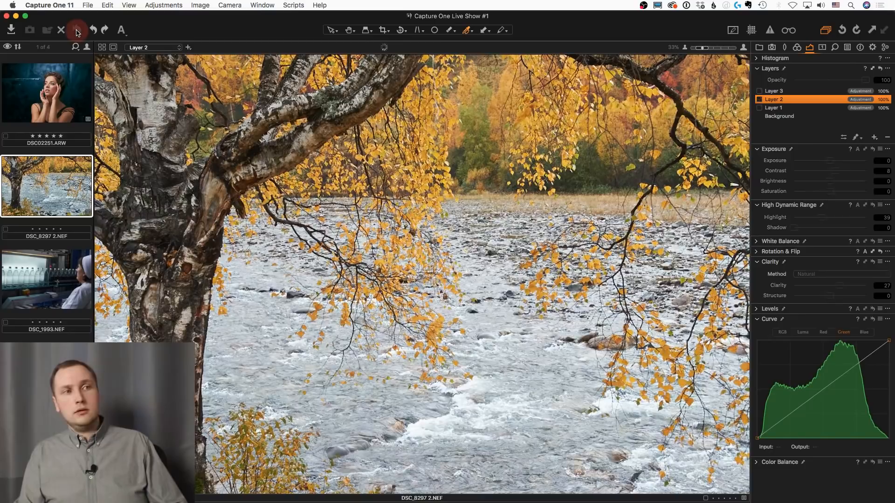
{"action": "key", "text": "super+z"}
{"action": "left_click", "coordinate": [77, 30]}
{"action": "key", "text": "super+z"}
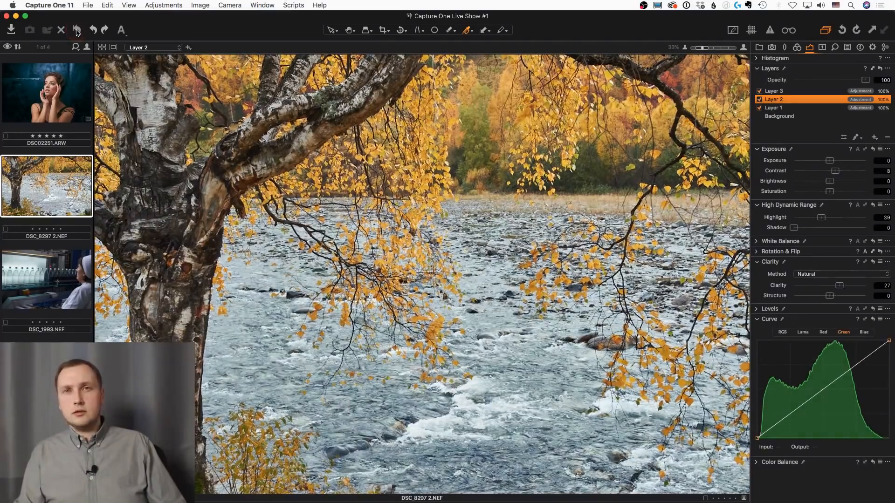
{"action": "left_click", "coordinate": [77, 30]}
{"action": "key", "text": "super+z"}
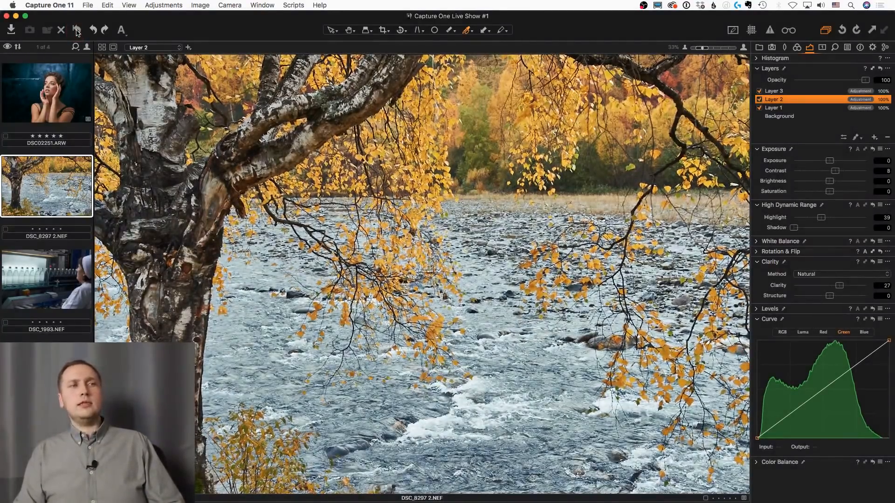
{"action": "left_click", "coordinate": [76, 31]}
{"action": "key", "text": "super+z"}
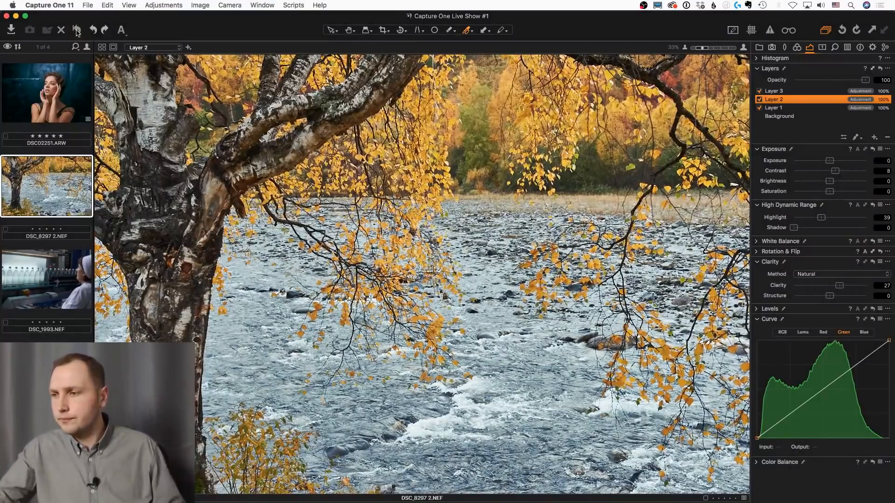
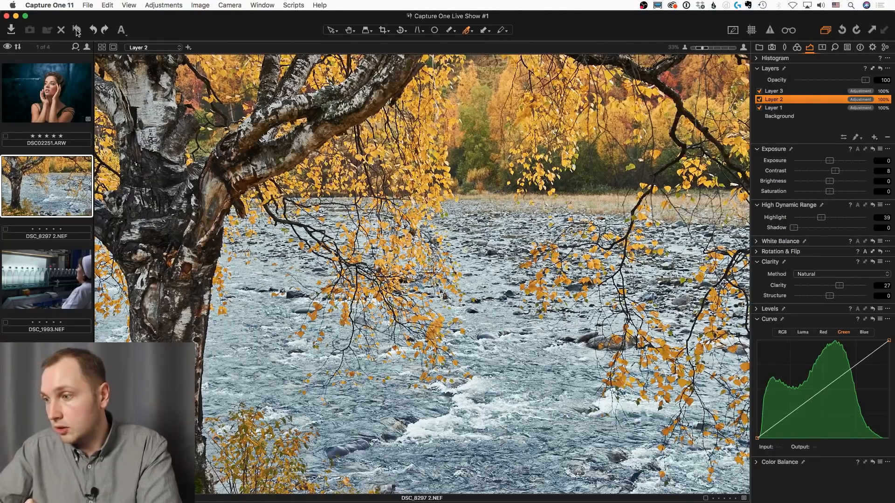
Switch to Chrome and open the free Capture One guide from the Alex on RAW home page
{"action": "mouse_move", "coordinate": [2, 219]}
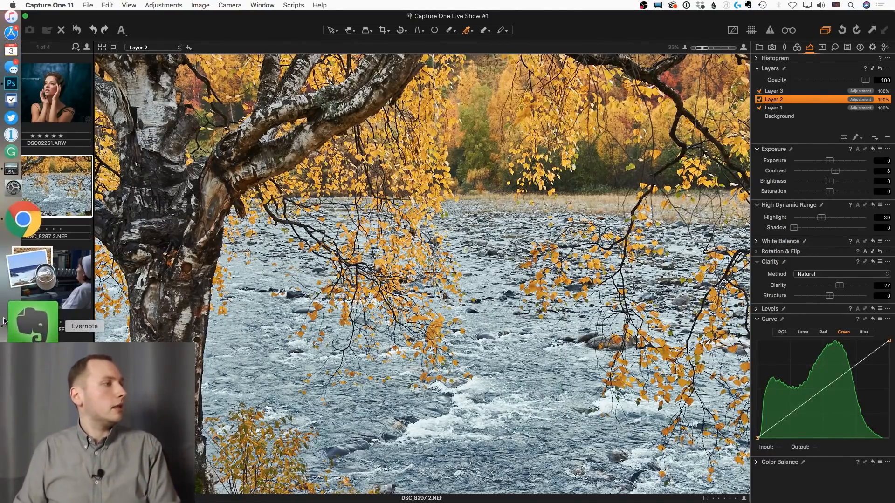
{"action": "left_click", "coordinate": [25, 293]}
{"action": "scroll", "coordinate": [602, 105], "scroll_direction": "up", "scroll_amount": 7}
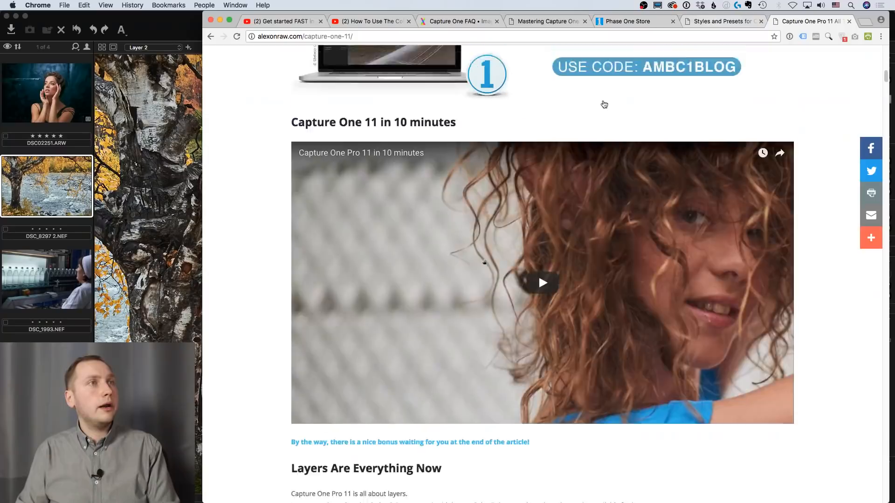
{"action": "left_click", "coordinate": [536, 23]}
{"action": "scroll", "coordinate": [452, 147], "scroll_direction": "up", "scroll_amount": 15}
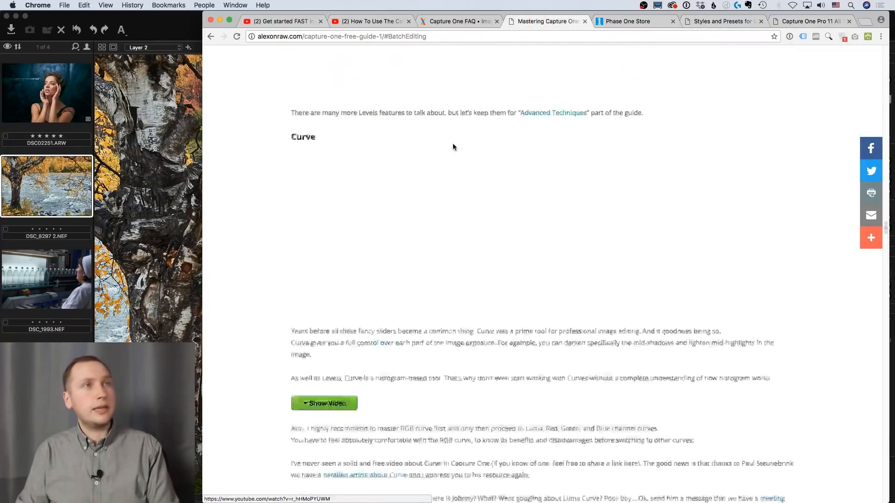
{"action": "scroll", "coordinate": [453, 147], "scroll_direction": "up", "scroll_amount": 10}
{"action": "key", "text": "super+Up"}
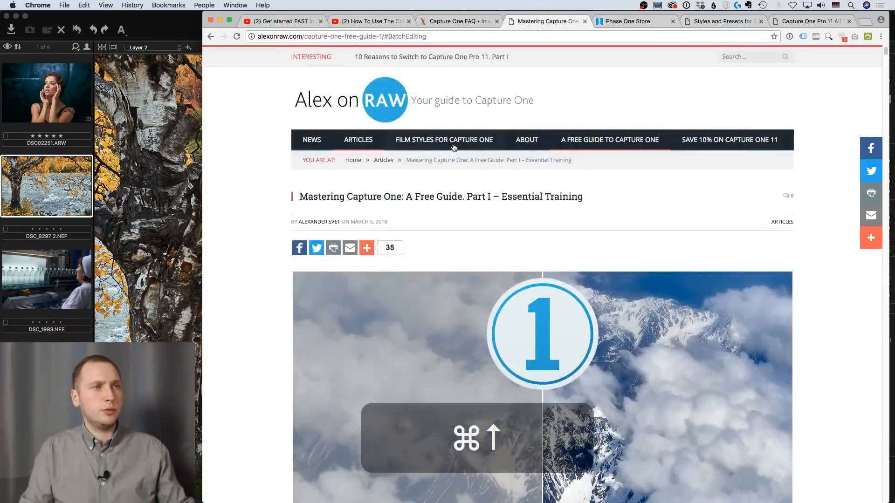
{"action": "left_click", "coordinate": [404, 102]}
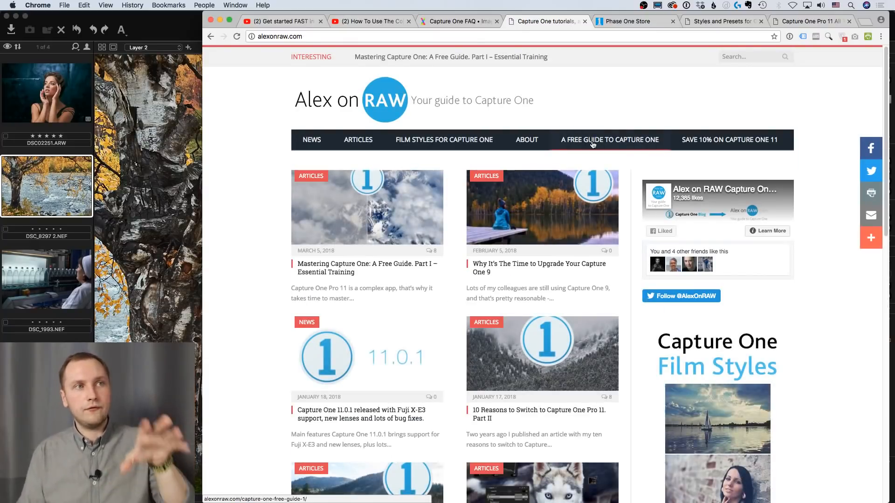
{"action": "left_click", "coordinate": [593, 144]}
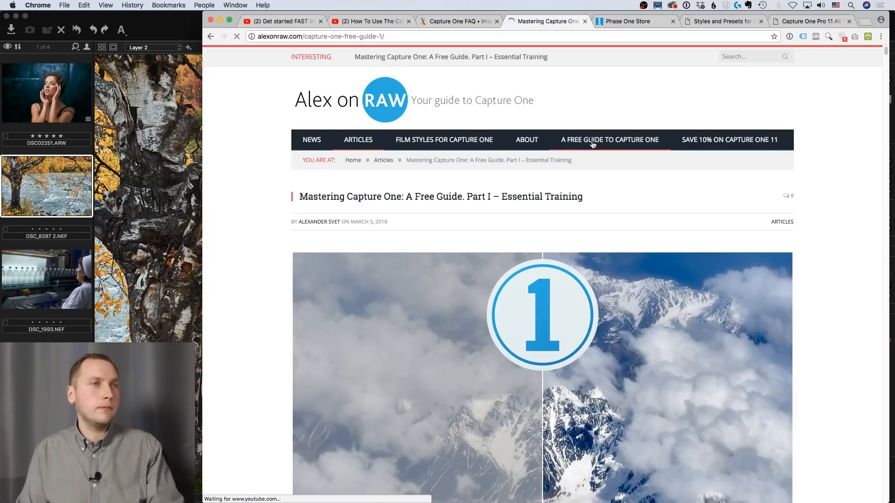
Look through the start of the guide and expand its table of contents
{"action": "scroll", "coordinate": [293, 193], "scroll_direction": "down", "scroll_amount": 10}
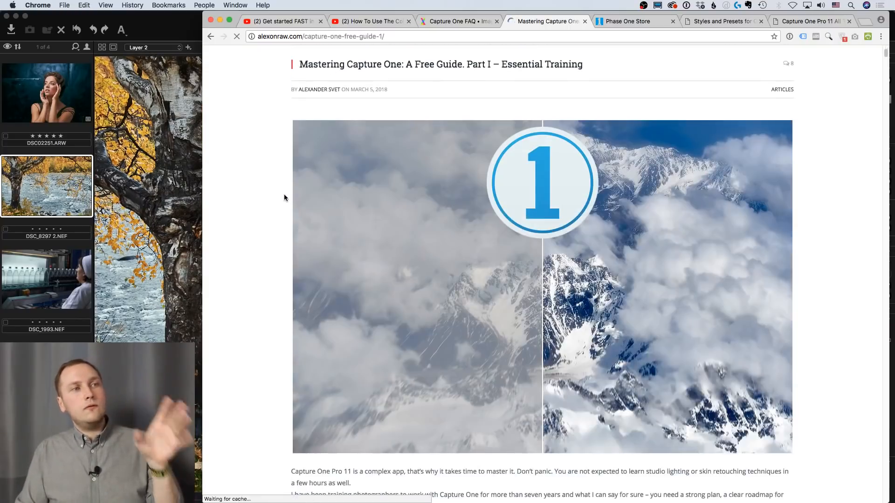
{"action": "scroll", "coordinate": [293, 192], "scroll_direction": "down", "scroll_amount": 15}
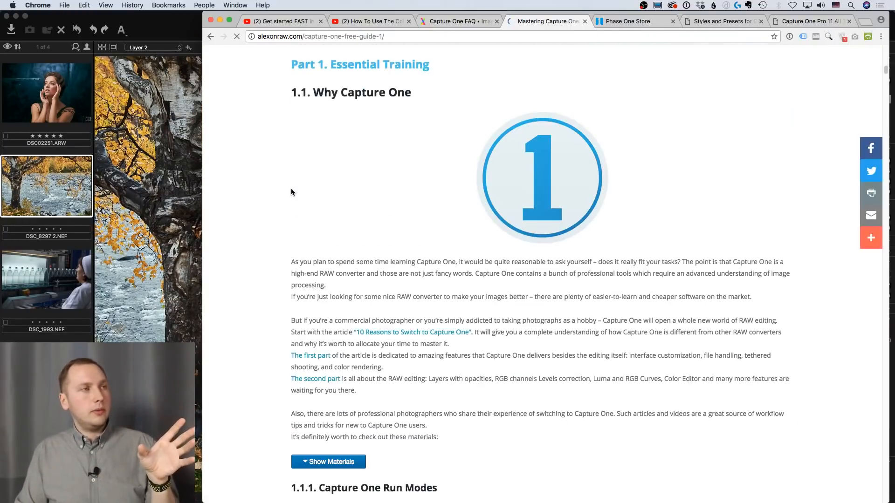
{"action": "scroll", "coordinate": [292, 193], "scroll_direction": "down", "scroll_amount": 4}
{"action": "scroll", "coordinate": [292, 193], "scroll_direction": "up", "scroll_amount": 10}
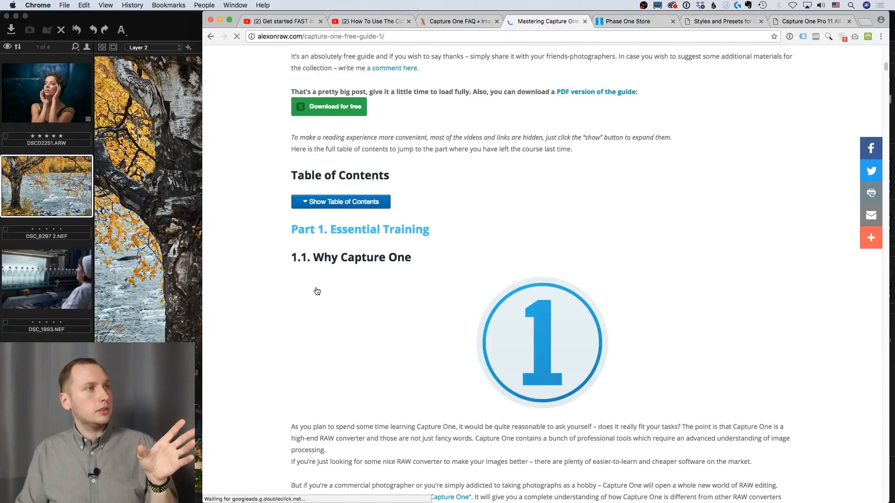
{"action": "left_click", "coordinate": [353, 205]}
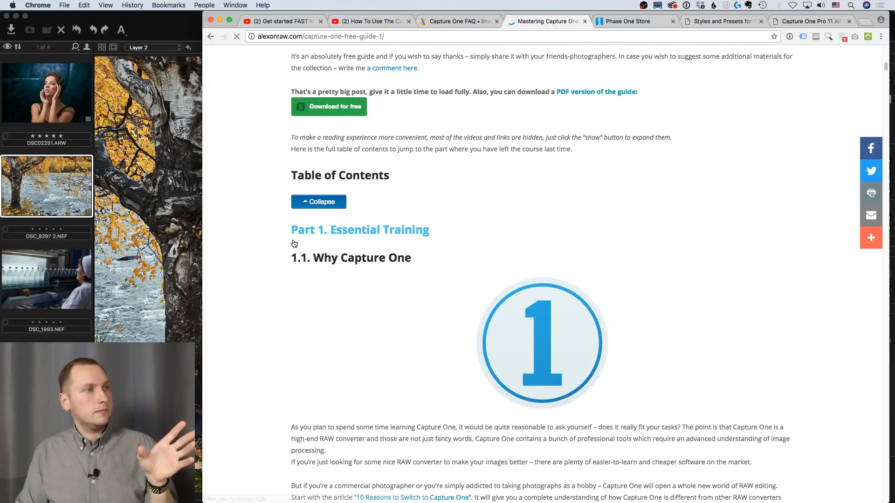
{"action": "scroll", "coordinate": [289, 237], "scroll_direction": "down", "scroll_amount": 1}
{"action": "scroll", "coordinate": [286, 240], "scroll_direction": "down", "scroll_amount": 4}
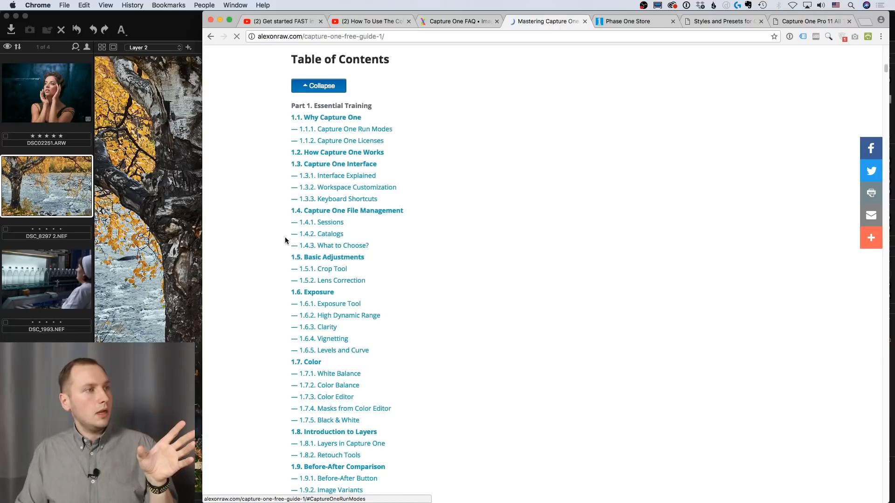
Go to section 1.4.3, What to Choose?, expand its list of articles and review the catalog and session advice
{"action": "left_click", "coordinate": [340, 247]}
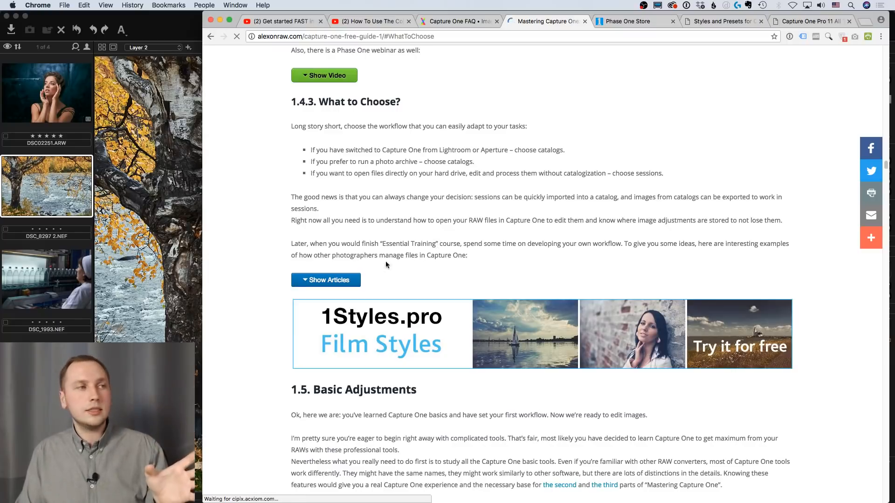
{"action": "left_click", "coordinate": [353, 282]}
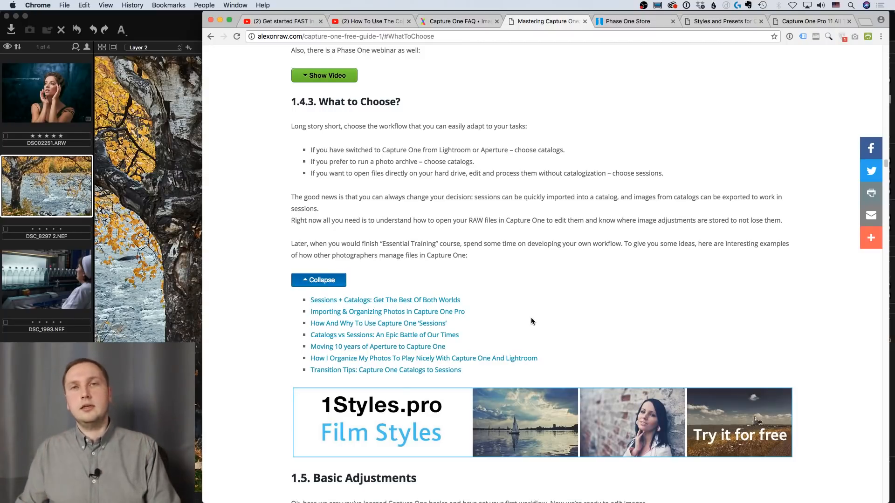
{"action": "scroll", "coordinate": [540, 317], "scroll_direction": "up", "scroll_amount": 5}
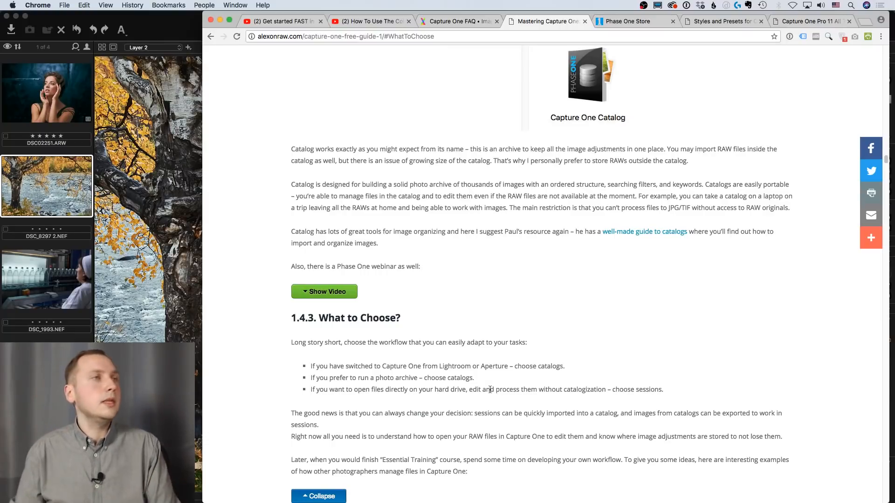
Switch back to Capture One, add a new layer to the river photo, brush one large hard-edged circle over the river and show its mask
{"action": "left_click", "coordinate": [170, 31]}
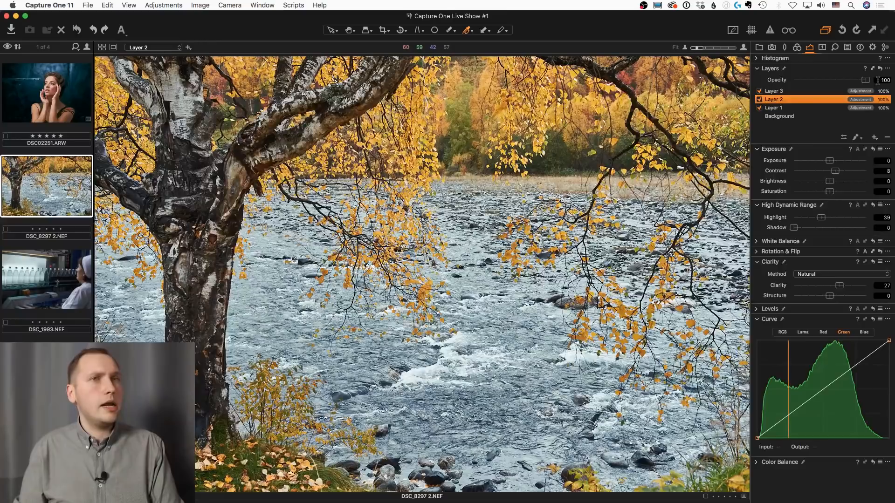
{"action": "left_click", "coordinate": [797, 110]}
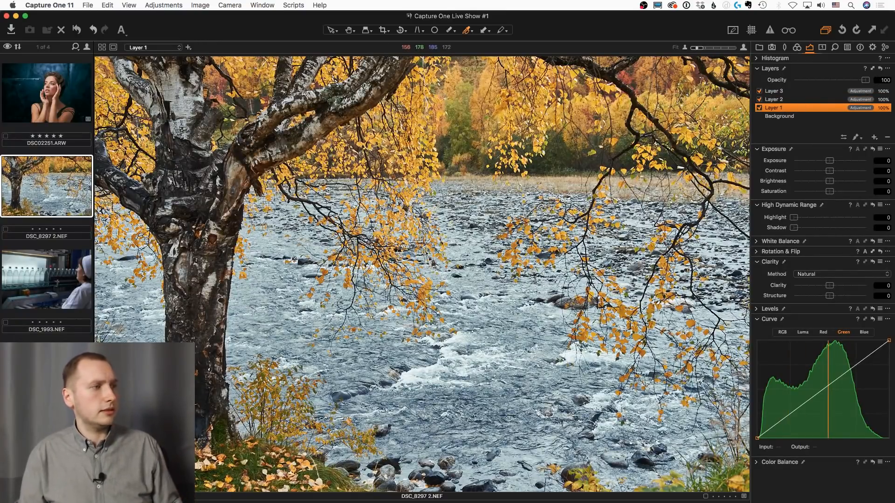
{"action": "left_click", "coordinate": [873, 138]}
{"action": "key", "text": "b"}
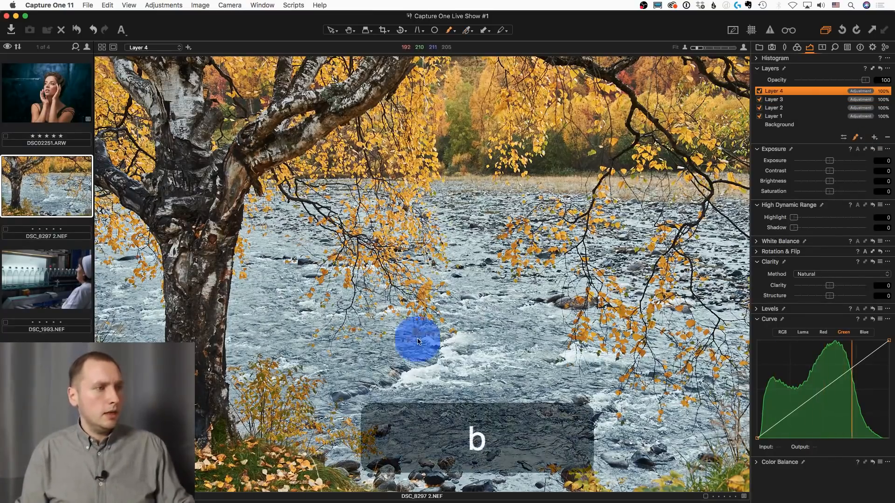
{"action": "right_click", "coordinate": [417, 341]}
{"action": "mouse_move", "coordinate": [443, 341]}
{"action": "left_mouse_down"}
{"action": "mouse_move", "coordinate": [429, 342]}
{"action": "mouse_move", "coordinate": [475, 350]}
{"action": "mouse_move", "coordinate": [435, 340]}
{"action": "left_mouse_up"}
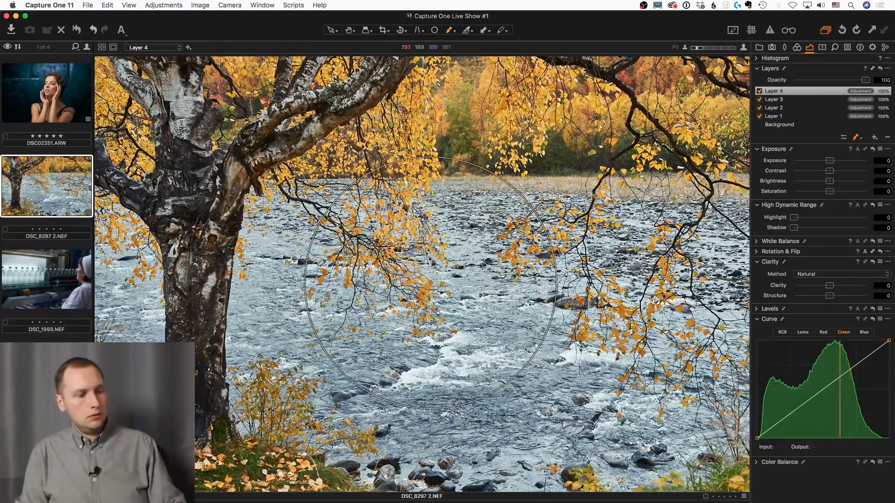
{"action": "key", "text": "m"}
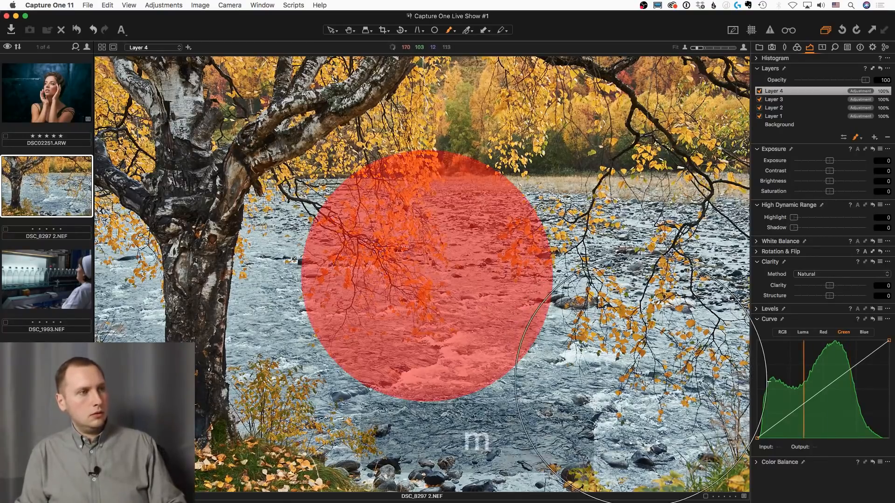
Feather Layer 4's circular mask with a radius of 100
{"action": "right_click", "coordinate": [801, 92]}
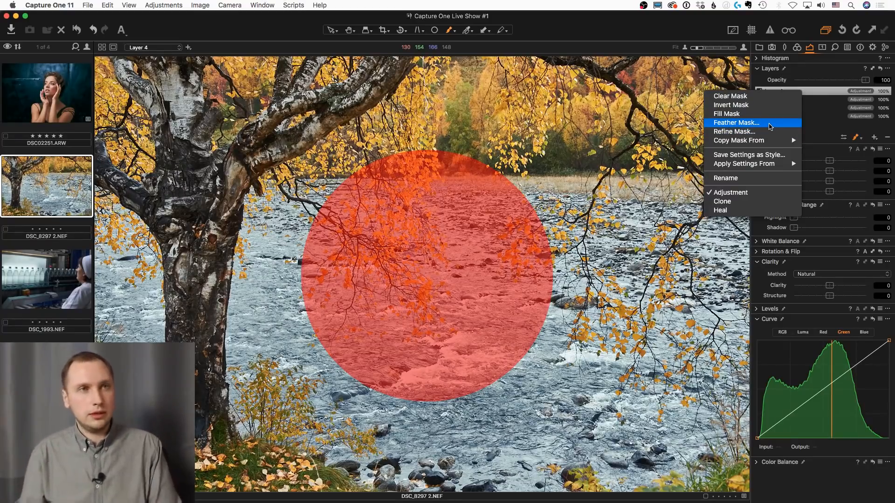
{"action": "left_click", "coordinate": [769, 124]}
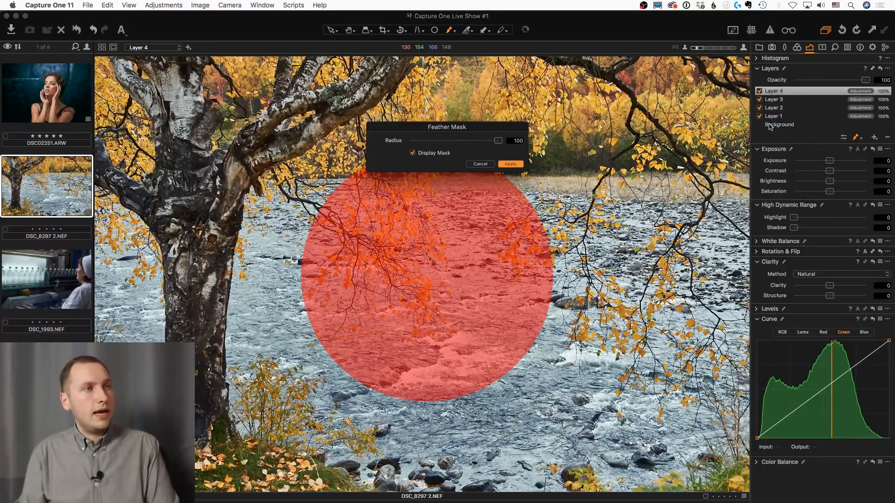
{"action": "left_click", "coordinate": [515, 166]}
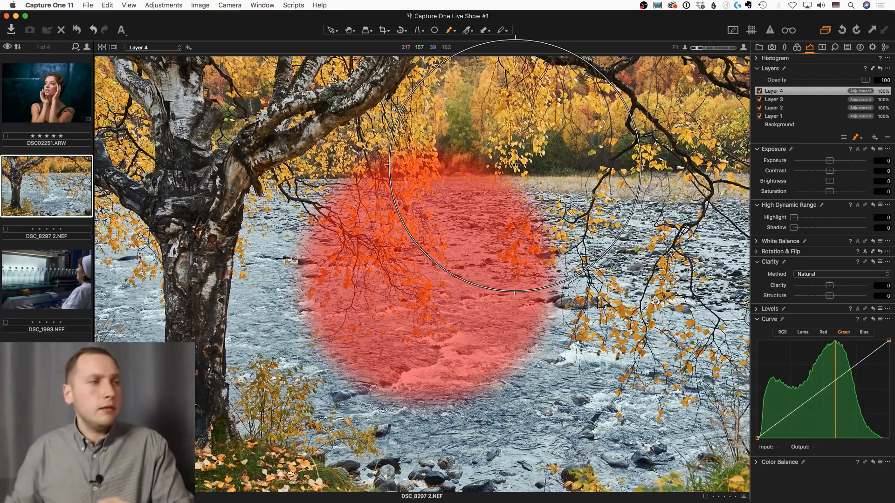
Open DSC_1993.NEF and examine the worker's face, the red light above the bottles and the red button up close
{"action": "left_click", "coordinate": [68, 268]}
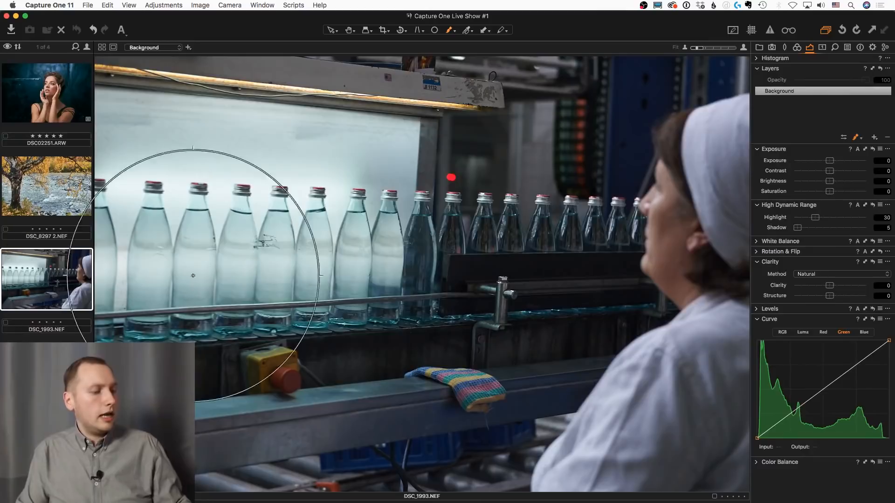
{"action": "key", "text": "h"}
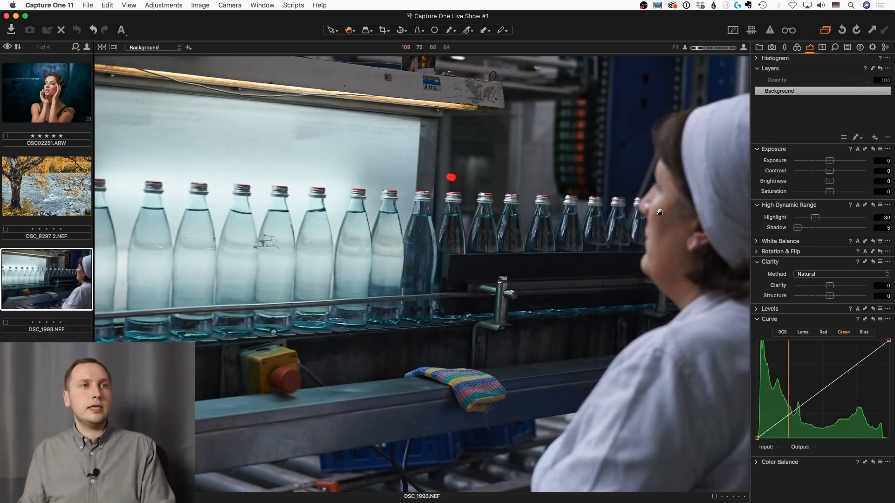
{"action": "double_click", "coordinate": [677, 208]}
{"action": "double_click", "coordinate": [676, 207]}
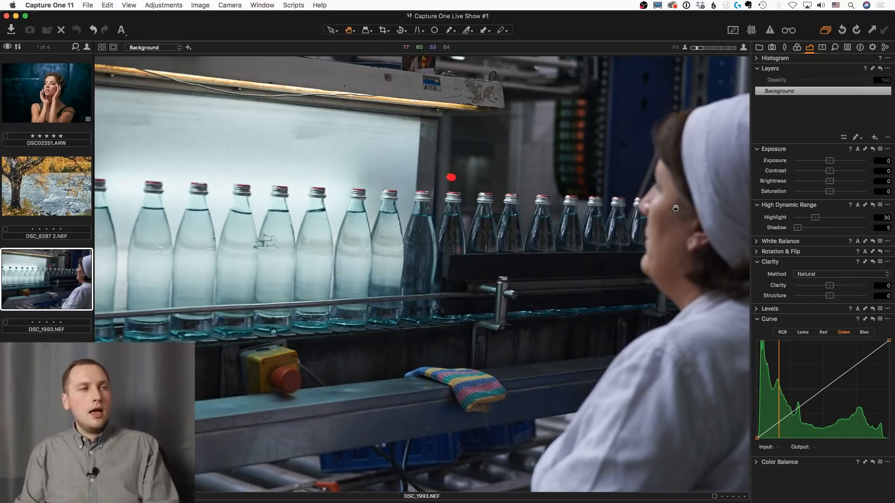
{"action": "scroll", "coordinate": [451, 180], "scroll_direction": "up", "scroll_amount": 5}
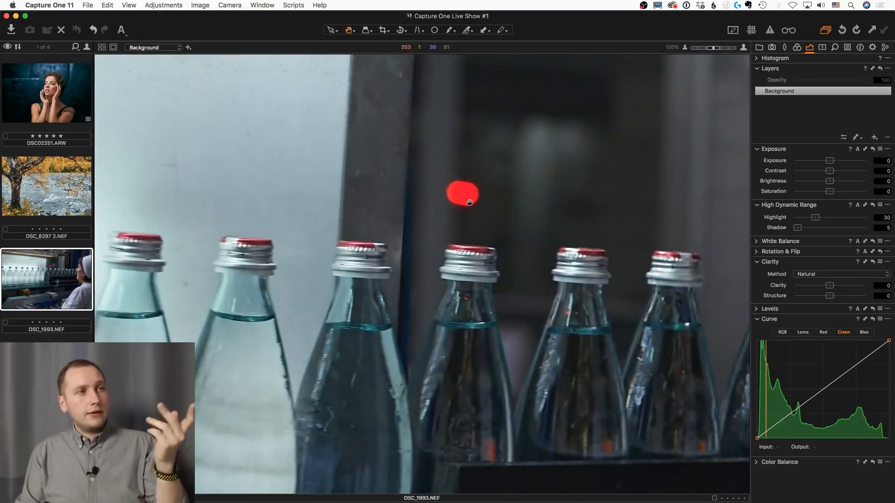
{"action": "scroll", "coordinate": [466, 205], "scroll_direction": "down", "scroll_amount": 5}
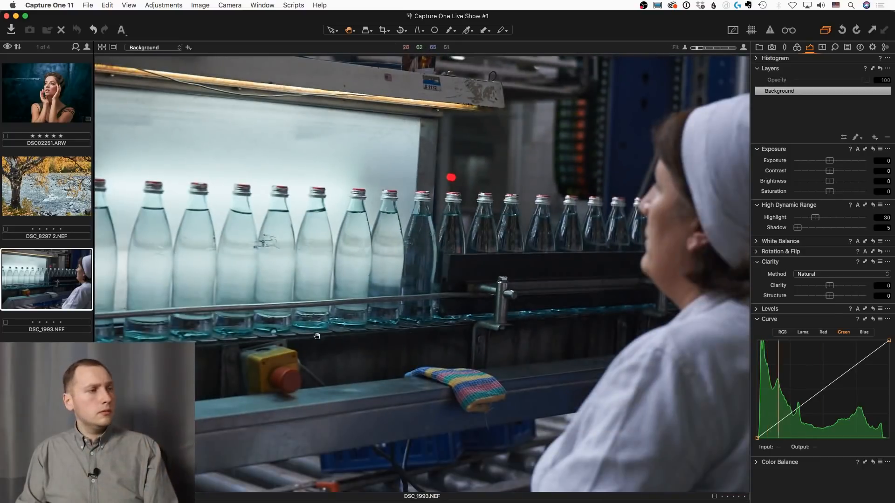
{"action": "scroll", "coordinate": [317, 336], "scroll_direction": "up", "scroll_amount": 5}
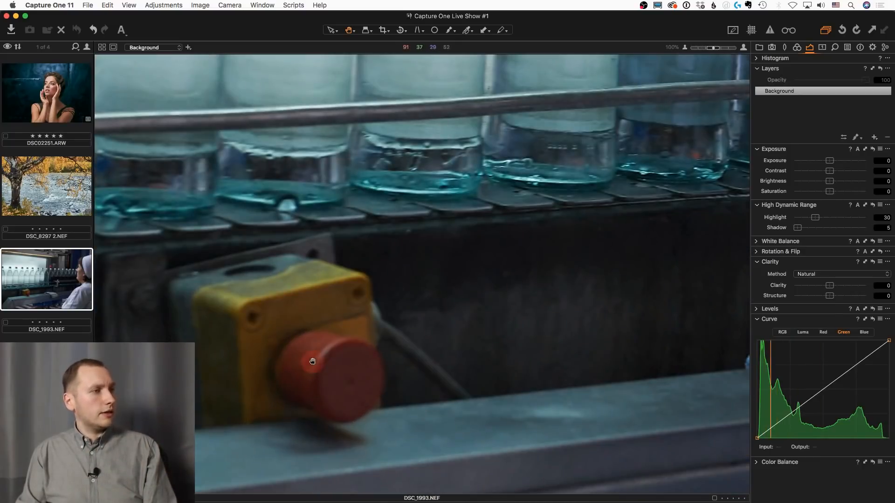
{"action": "scroll", "coordinate": [303, 326], "scroll_direction": "down", "scroll_amount": 5}
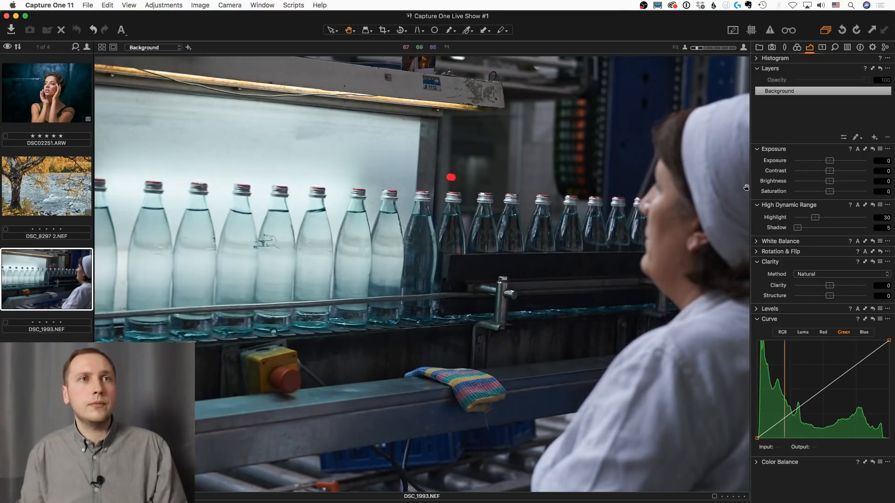
Pick the worker's skin tone in the advanced Color Editor, widen the selected color range and create a masked layer from it
{"action": "left_click", "coordinate": [797, 47]}
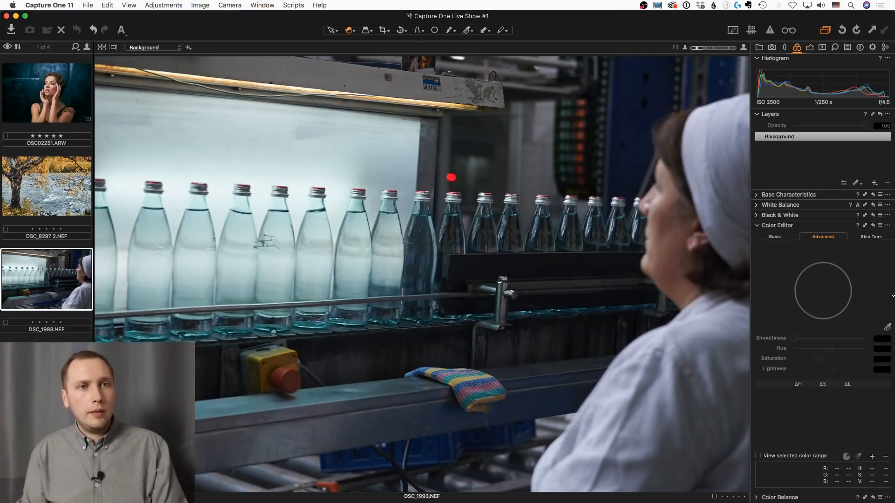
{"action": "left_click", "coordinate": [887, 327]}
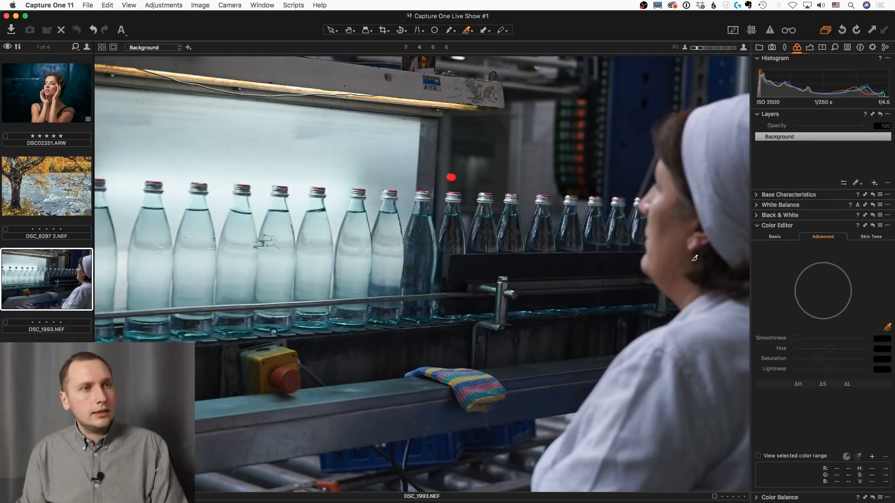
{"action": "left_click", "coordinate": [661, 207]}
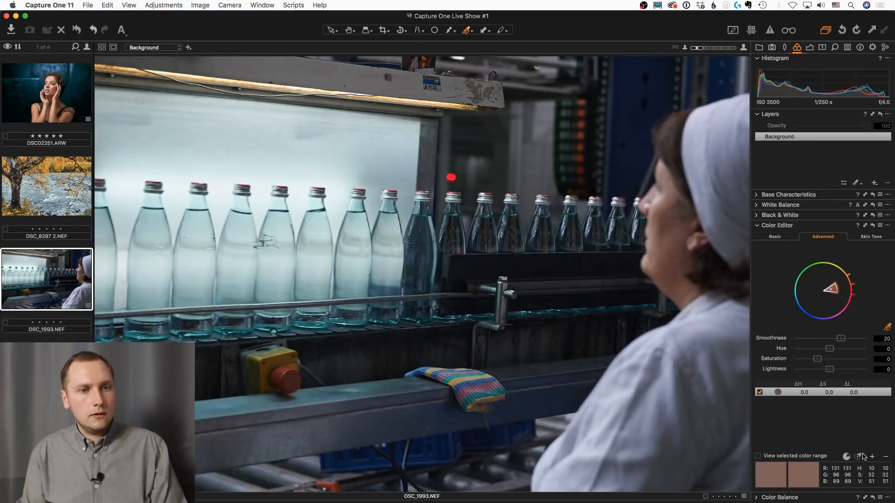
{"action": "left_click_drag", "start_coordinate": [846, 285], "coordinate": [854, 303]}
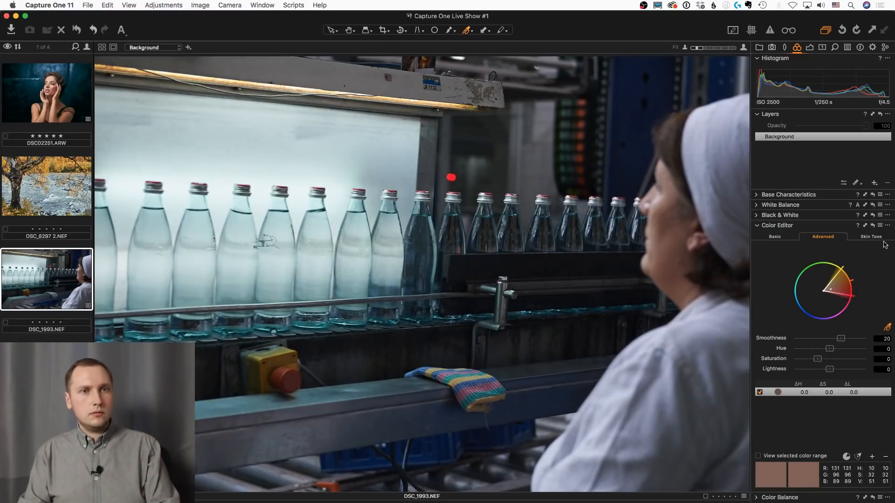
{"action": "left_click", "coordinate": [888, 225]}
{"action": "left_click", "coordinate": [826, 257]}
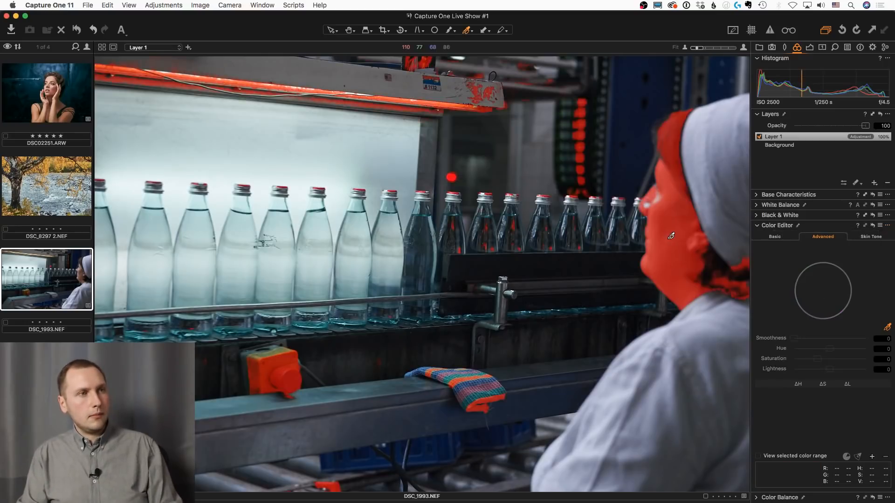
Try to erase part of Layer 1's mask along the lamp above the bottles with a smaller eraser brush
{"action": "key", "text": "e"}
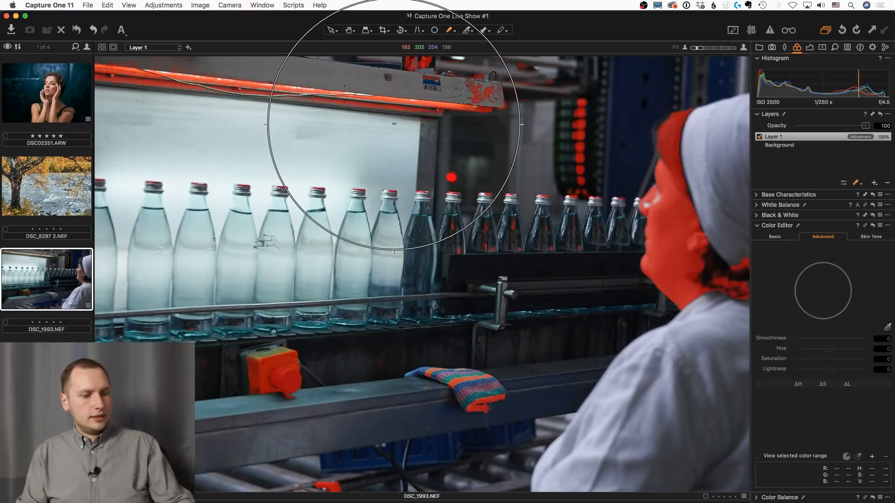
{"action": "key", "text": "bracketleft"}
{"action": "key", "text": "bracketleft"}
{"action": "key", "text": "bracketleft"}
{"action": "key", "text": "bracketleft"}
{"action": "key", "text": "bracketleft"}
{"action": "key", "text": "bracketleft"}
{"action": "key", "text": "bracketleft"}
{"action": "key", "text": "bracketleft"}
{"action": "key", "text": "bracketleft"}
{"action": "key", "text": "bracketleft"}
{"action": "key", "text": "bracketleft"}
{"action": "key", "text": "bracketleft"}
{"action": "key", "text": "bracketleft"}
{"action": "key", "text": "bracketleft"}
{"action": "key", "text": "bracketleft"}
{"action": "key", "text": "bracketleft"}
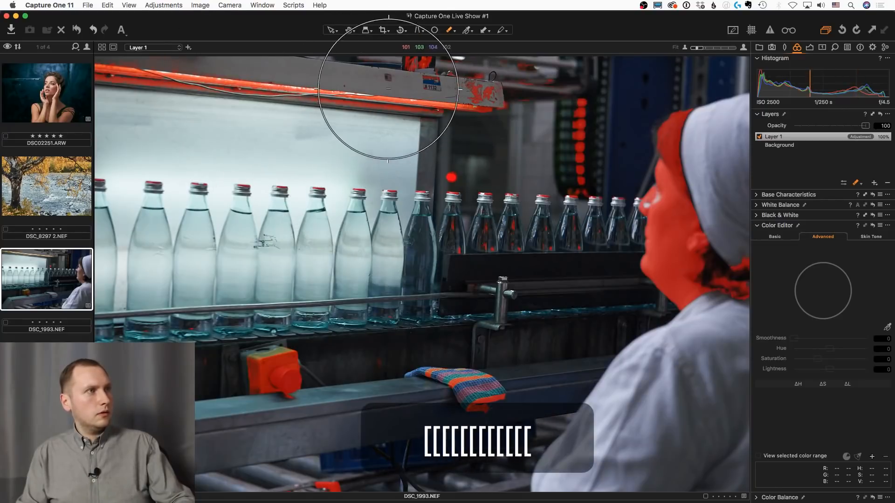
{"action": "mouse_move", "coordinate": [206, 78]}
{"action": "left_mouse_down"}
{"action": "mouse_move", "coordinate": [173, 80]}
{"action": "mouse_move", "coordinate": [377, 87]}
{"action": "mouse_move", "coordinate": [417, 107]}
{"action": "left_mouse_up"}
{"action": "key", "text": "super+z"}
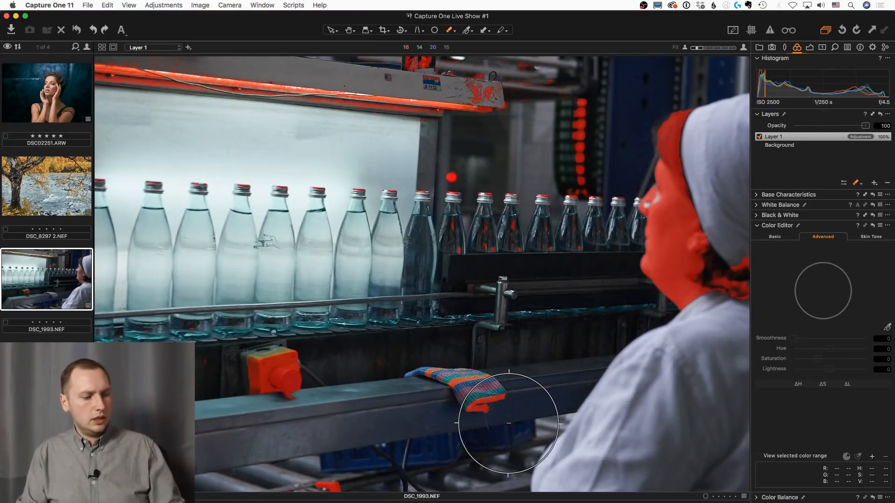
Refine Layer 1's skin mask with a radius of 300
{"action": "key", "text": "m"}
{"action": "key", "text": "m"}
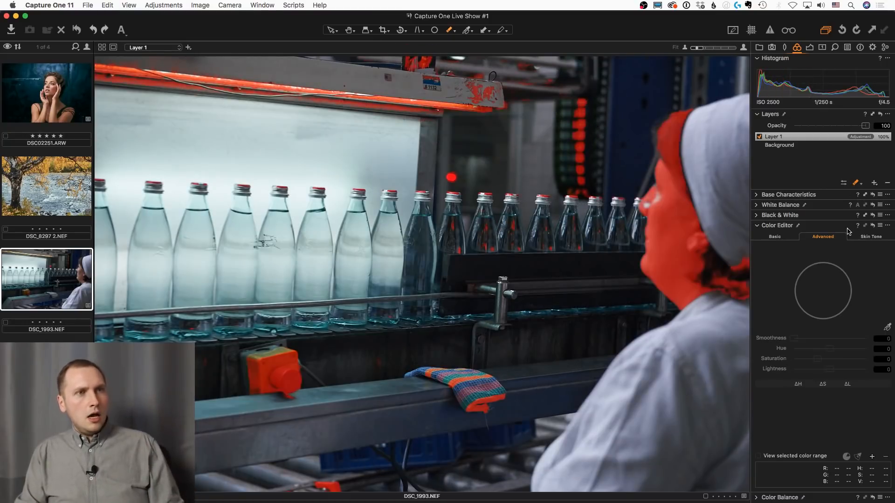
{"action": "key", "text": "ctrl+r"}
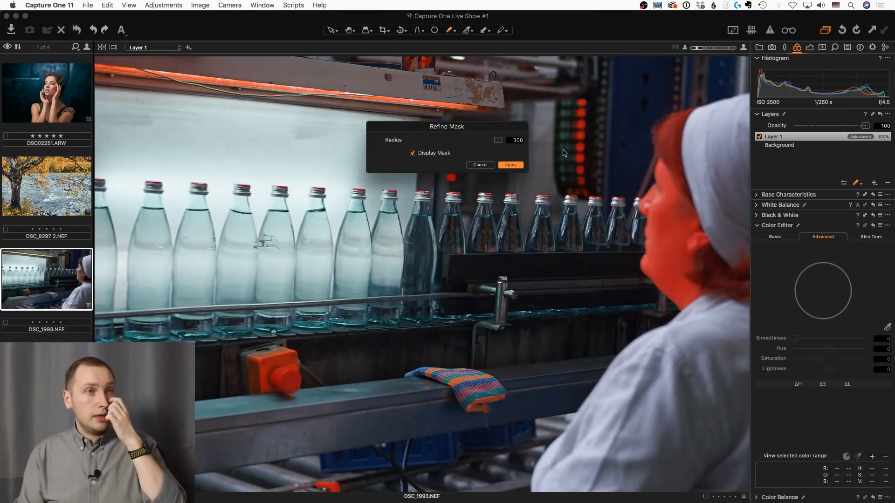
{"action": "left_click", "coordinate": [515, 165]}
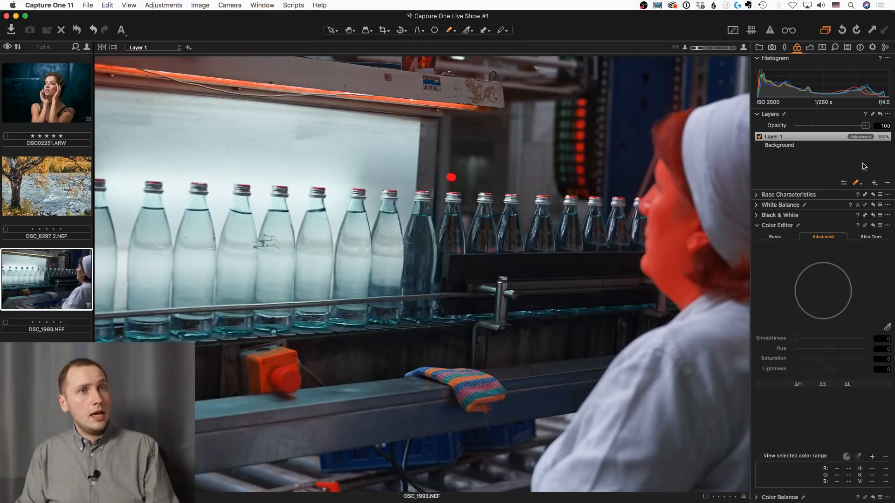
Invert Layer 1's mask so it covers everything except the skin, and hide the mask overlay
{"action": "right_click", "coordinate": [835, 140]}
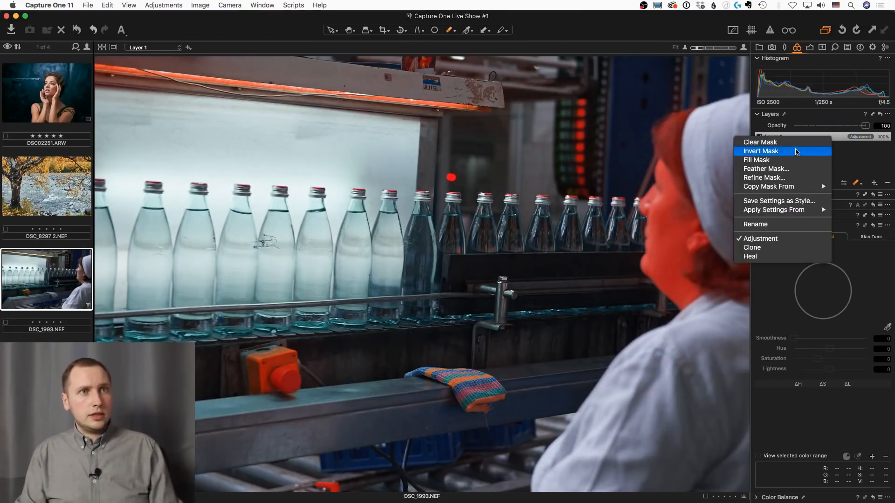
{"action": "left_click", "coordinate": [794, 150]}
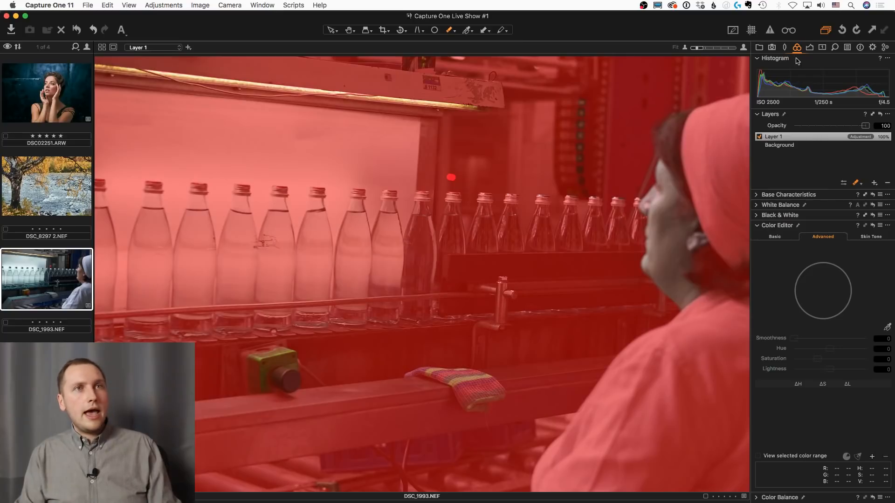
{"action": "left_click", "coordinate": [810, 48]}
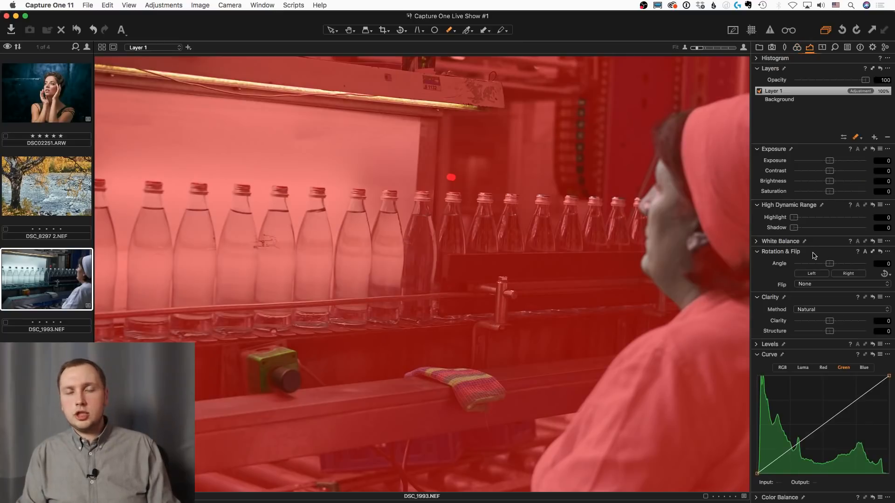
{"action": "key", "text": "m"}
Set Layer 1's white balance to 4398 Kelvin, contrast to 9 and clarity to 31
{"action": "left_click", "coordinate": [814, 241]}
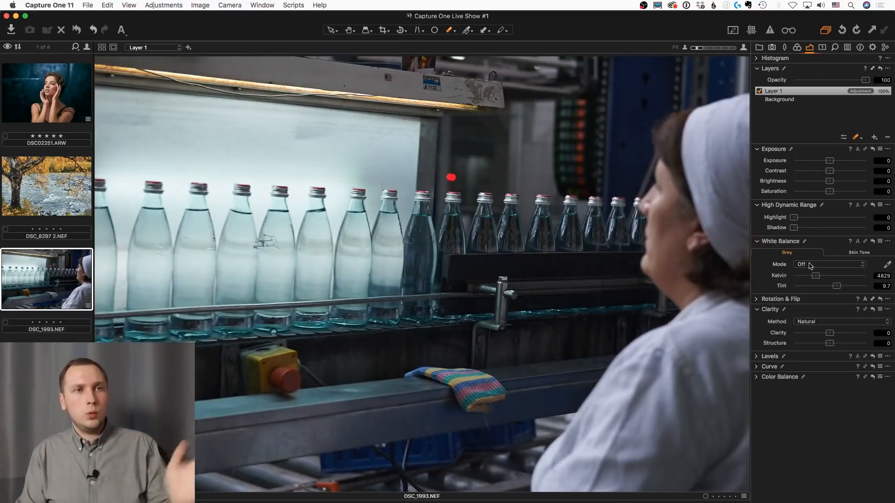
{"action": "left_click_drag", "start_coordinate": [815, 276], "coordinate": [815, 280]}
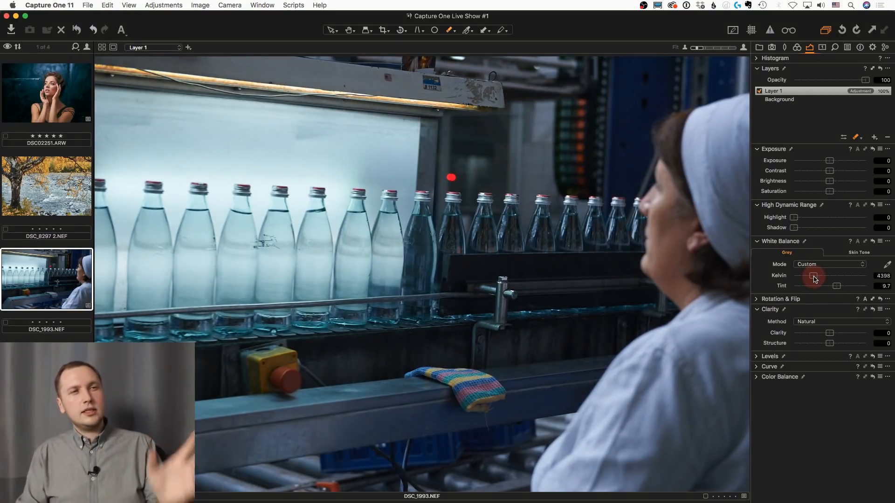
{"action": "left_click", "coordinate": [839, 171]}
{"action": "left_click", "coordinate": [841, 334]}
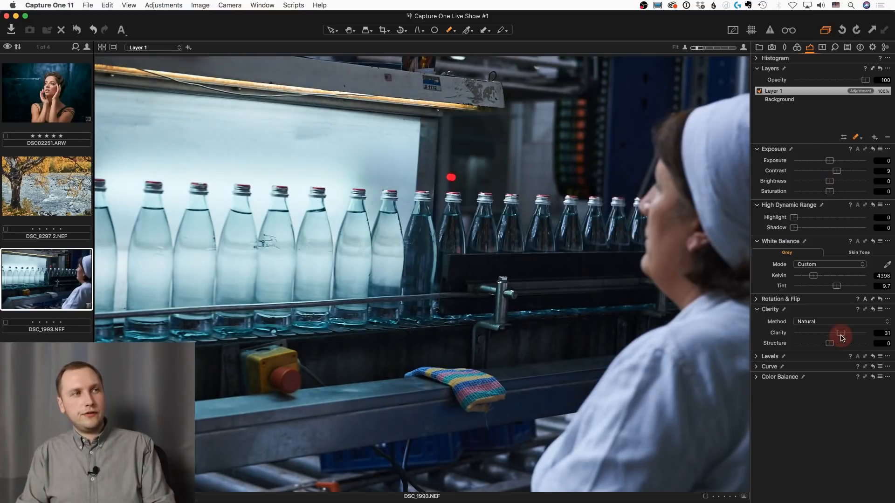
Shift Layer 1's color balance towards blue in the shadows, teal in the midtones and orange in the highlights
{"action": "left_click", "coordinate": [797, 47]}
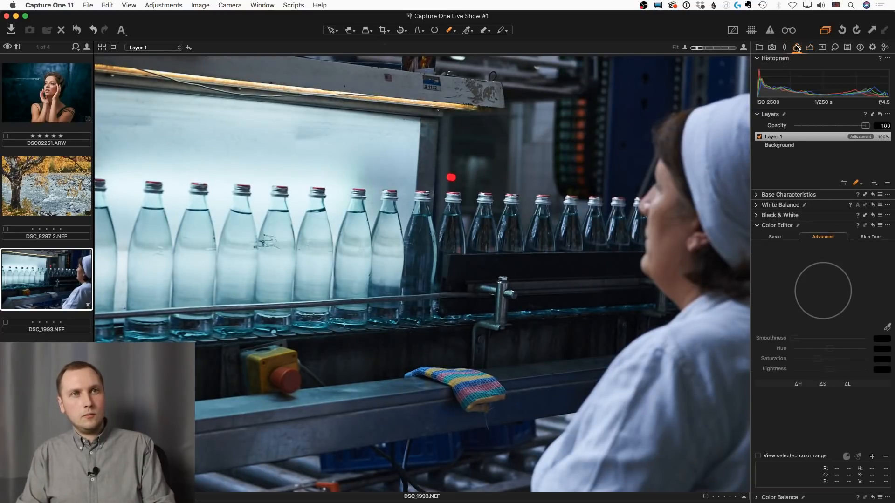
{"action": "left_click", "coordinate": [822, 47]}
{"action": "mouse_move", "coordinate": [822, 131]}
{"action": "left_mouse_down"}
{"action": "mouse_move", "coordinate": [811, 124]}
{"action": "mouse_move", "coordinate": [811, 134]}
{"action": "left_mouse_up"}
{"action": "left_click_drag", "start_coordinate": [822, 254], "coordinate": [813, 248]}
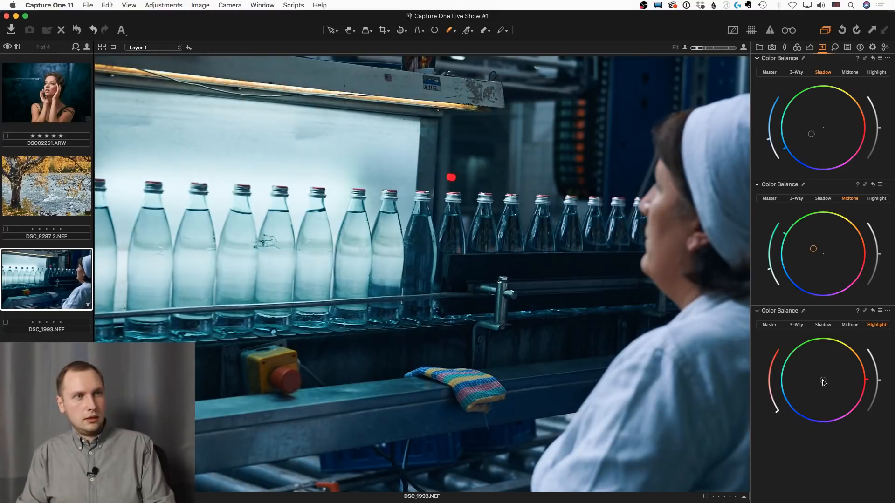
{"action": "left_click_drag", "start_coordinate": [823, 382], "coordinate": [834, 375]}
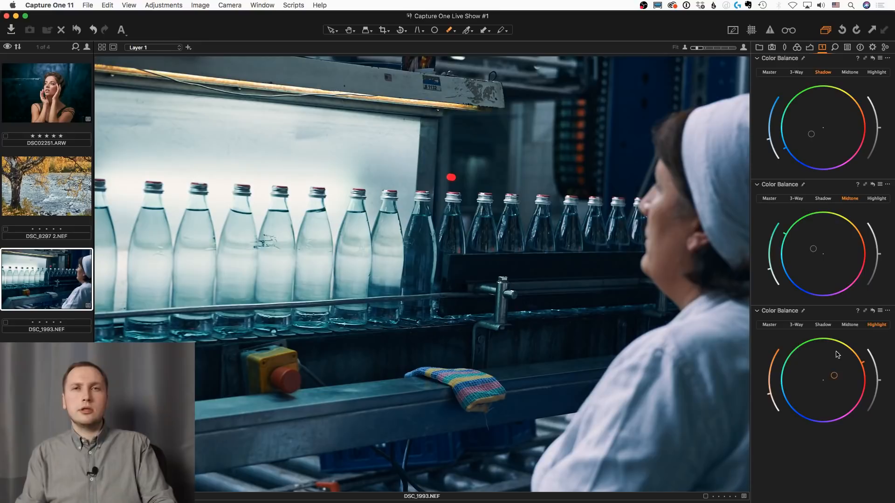
Compare the factory photo with and without Layer 1's adjustments, including the bottles up close
{"action": "left_click", "coordinate": [809, 47]}
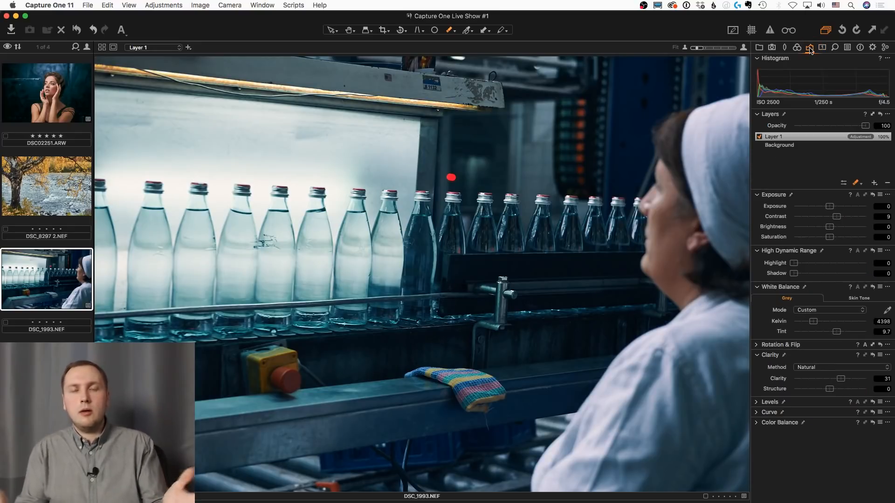
{"action": "left_click", "coordinate": [759, 136]}
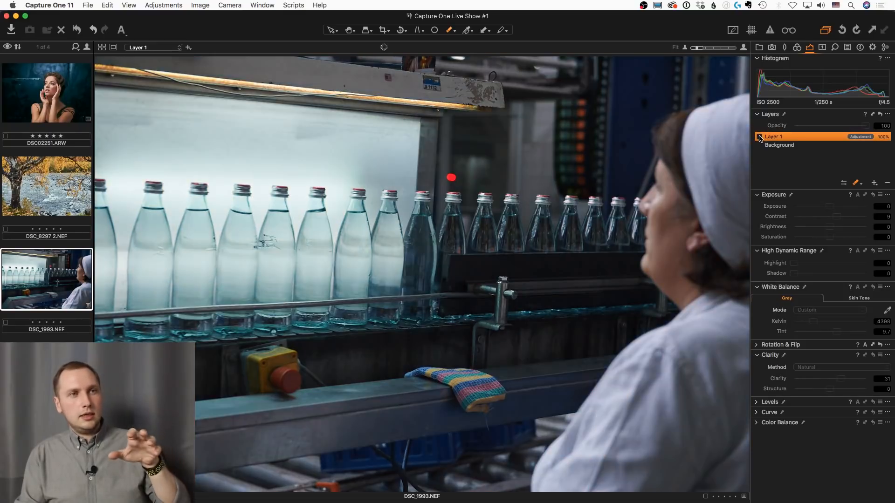
{"action": "left_click", "coordinate": [759, 137]}
{"action": "left_click", "coordinate": [759, 137]}
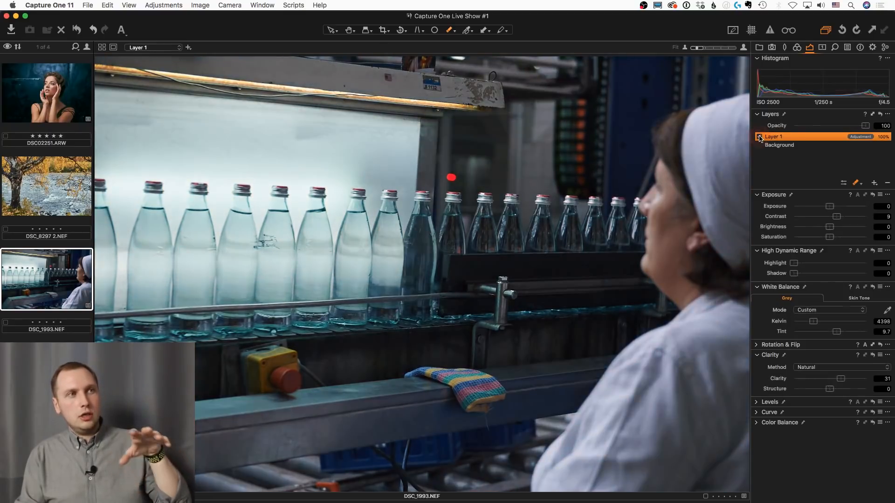
{"action": "left_click", "coordinate": [759, 137]}
{"action": "left_click", "coordinate": [758, 136]}
{"action": "left_click", "coordinate": [759, 137]}
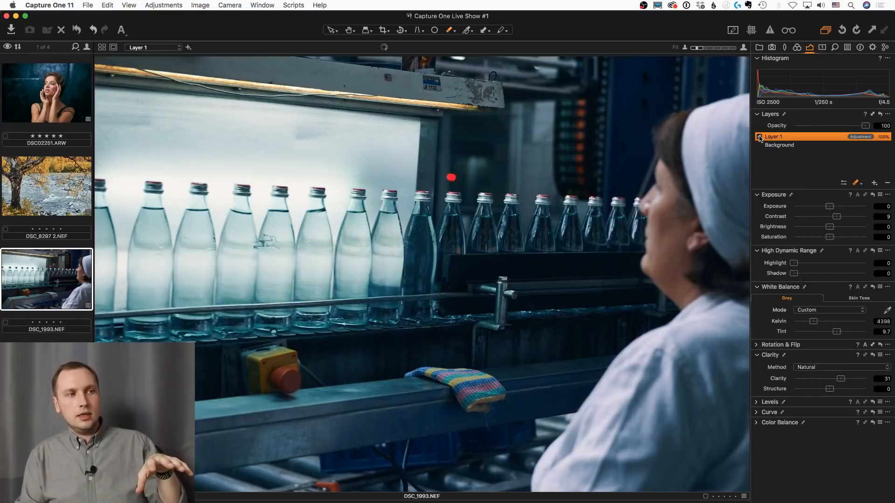
{"action": "left_click", "coordinate": [759, 136]}
{"action": "left_click", "coordinate": [758, 137]}
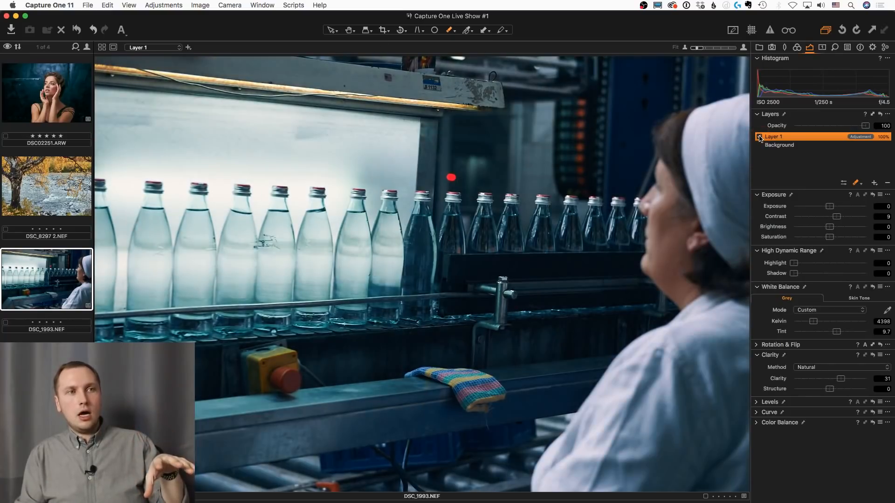
{"action": "left_click", "coordinate": [759, 137]}
{"action": "left_click", "coordinate": [758, 137]}
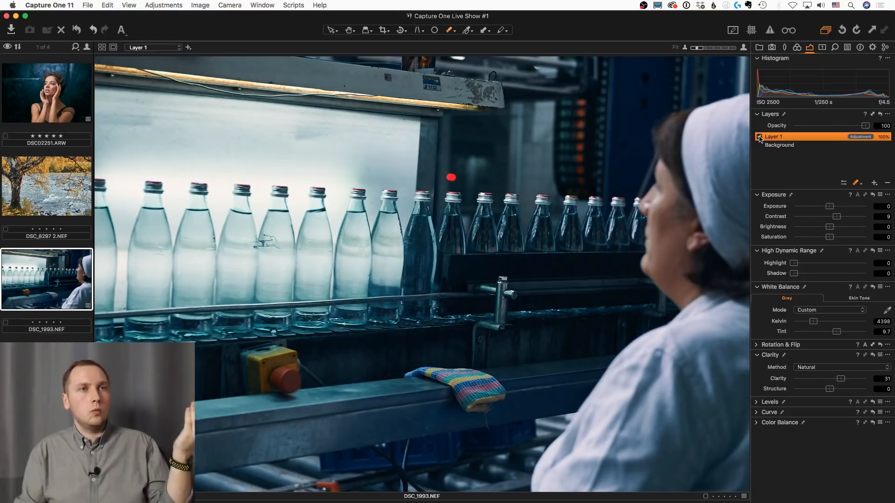
{"action": "scroll", "coordinate": [240, 149], "scroll_direction": "up", "scroll_amount": 3}
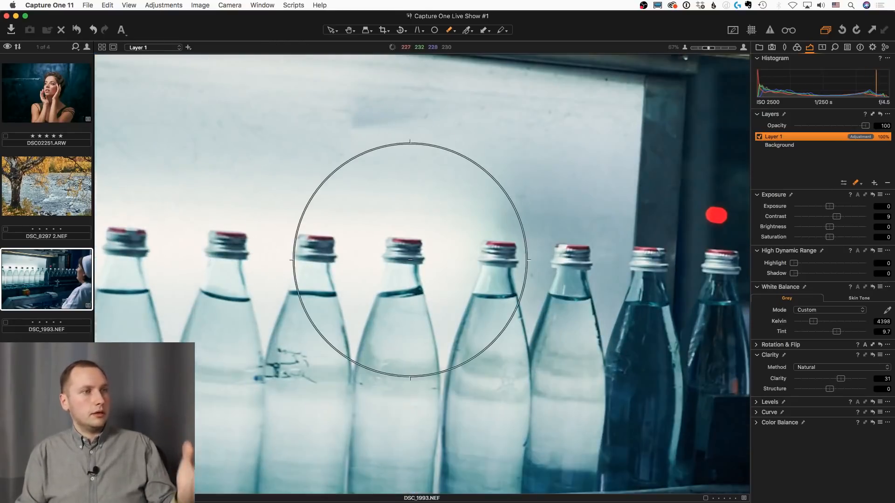
{"action": "scroll", "coordinate": [415, 275], "scroll_direction": "down", "scroll_amount": 3}
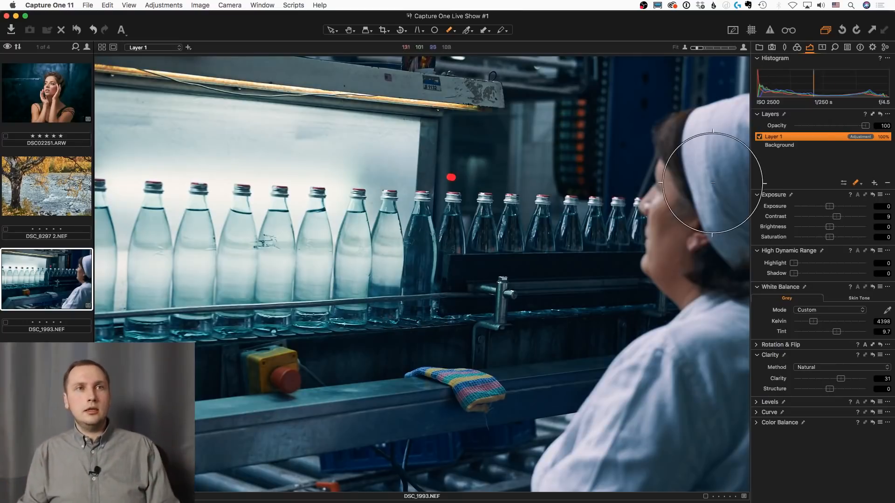
{"action": "left_click", "coordinate": [758, 137]}
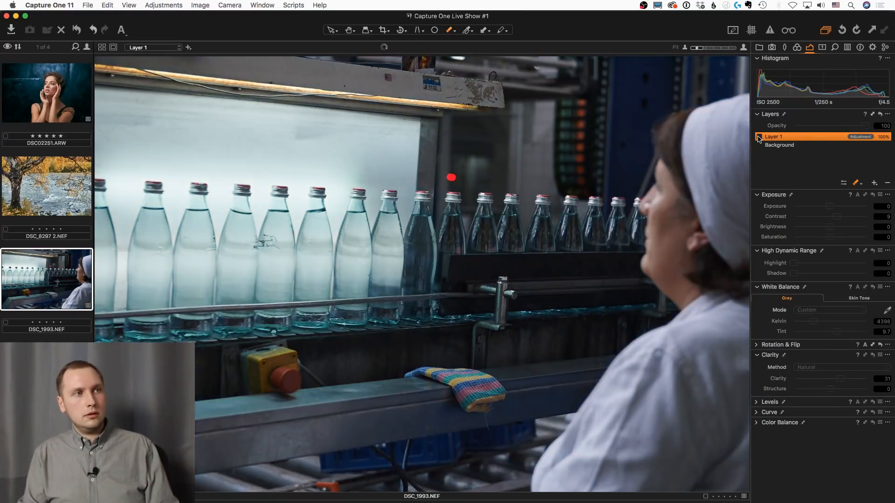
{"action": "left_click", "coordinate": [758, 137]}
Examine the worker's face, red light, red button and striped cloth up close and compare the whole photo without Layer 1
{"action": "scroll", "coordinate": [661, 193], "scroll_direction": "up", "scroll_amount": 5}
{"action": "scroll", "coordinate": [375, 201], "scroll_direction": "down", "scroll_amount": 5}
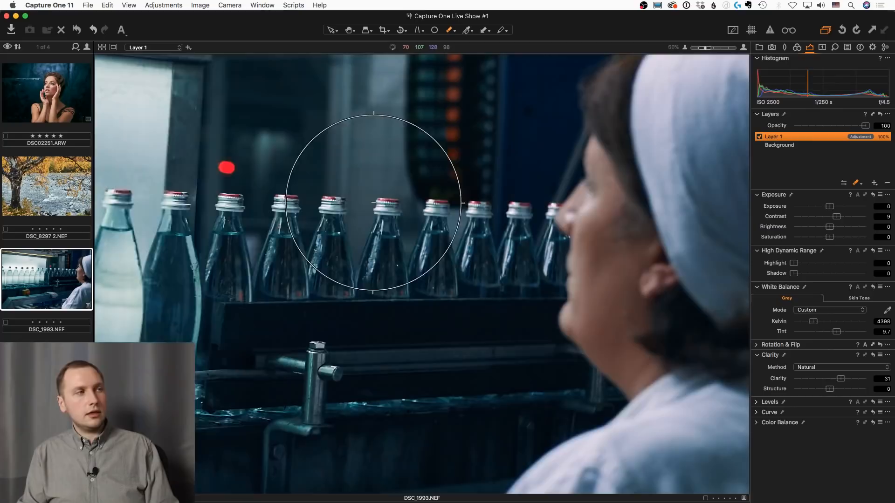
{"action": "scroll", "coordinate": [450, 179], "scroll_direction": "up", "scroll_amount": 4}
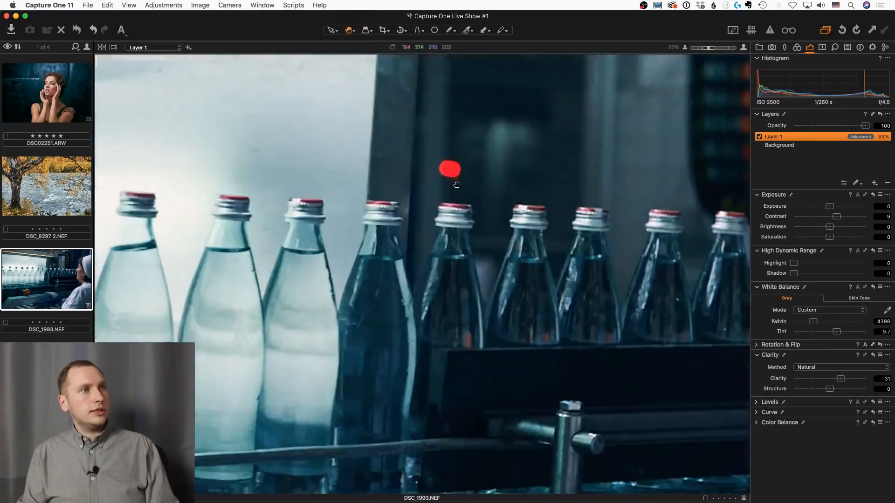
{"action": "scroll", "coordinate": [436, 172], "scroll_direction": "down", "scroll_amount": 4}
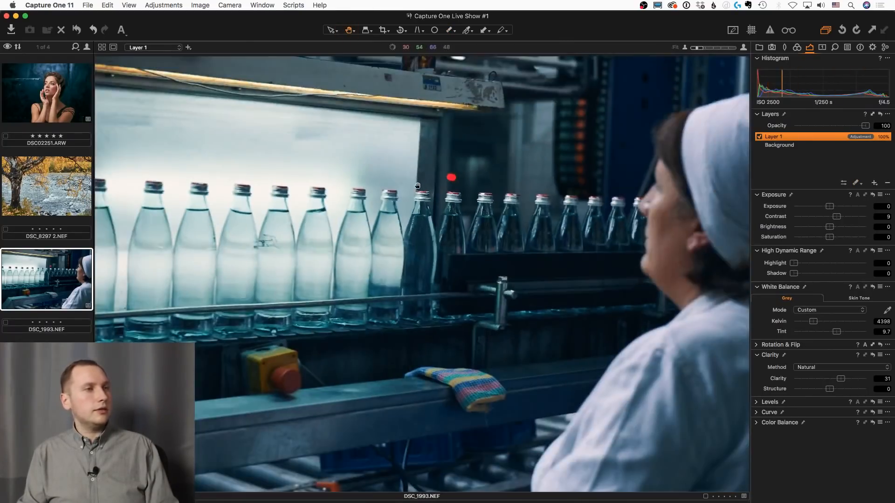
{"action": "scroll", "coordinate": [262, 382], "scroll_direction": "up", "scroll_amount": 5}
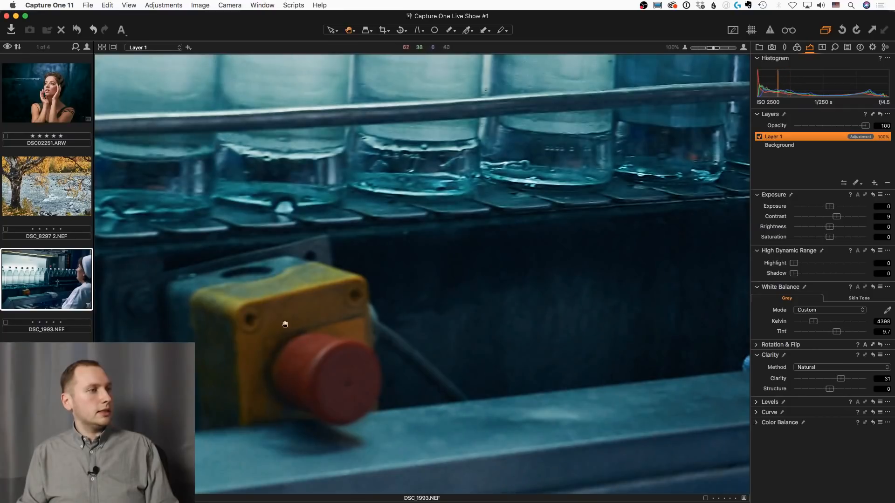
{"action": "left_click_drag", "start_coordinate": [555, 408], "coordinate": [286, 277]}
{"action": "left_click_drag", "start_coordinate": [727, 242], "coordinate": [475, 307]}
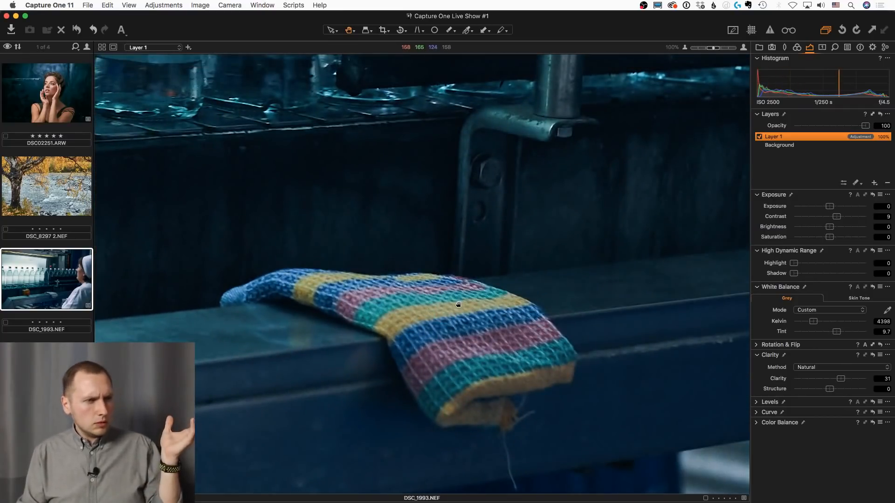
{"action": "double_click", "coordinate": [457, 305]}
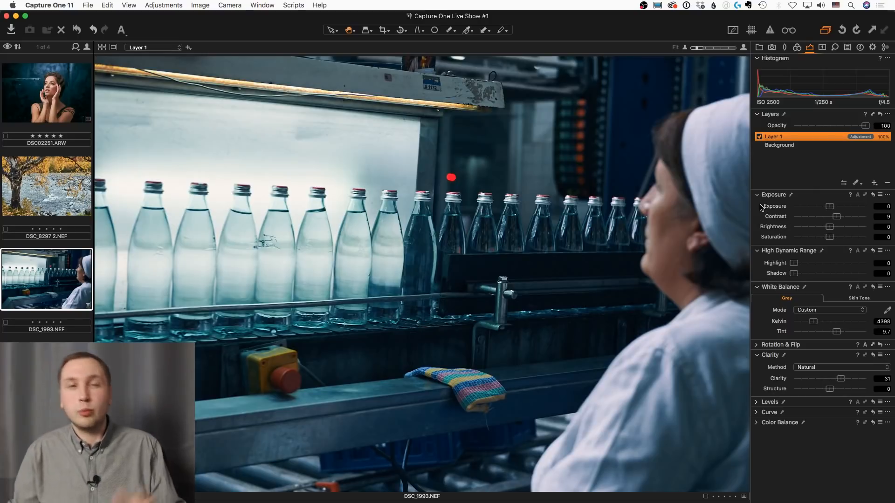
{"action": "left_click", "coordinate": [760, 137]}
{"action": "left_click", "coordinate": [759, 138]}
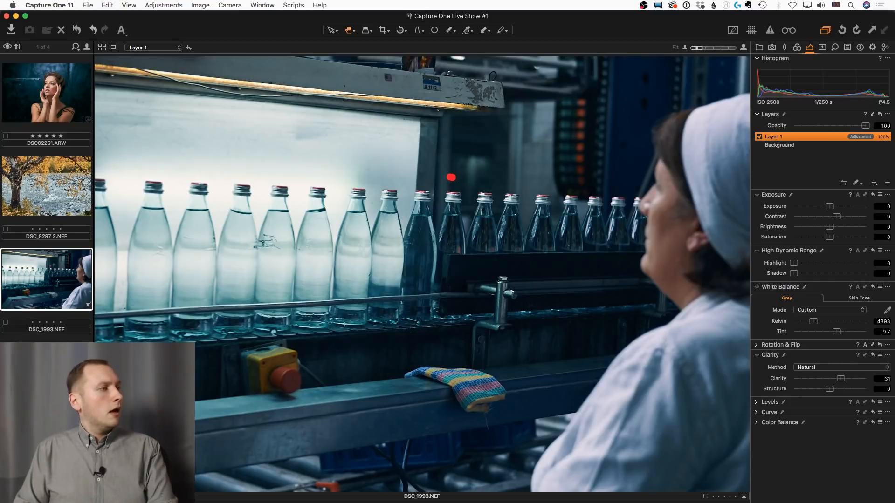
On the wine photo 1.NEF, sample the pouring red wine in the advanced Color Editor and create a masked layer from that selection
{"action": "key", "text": "Down"}
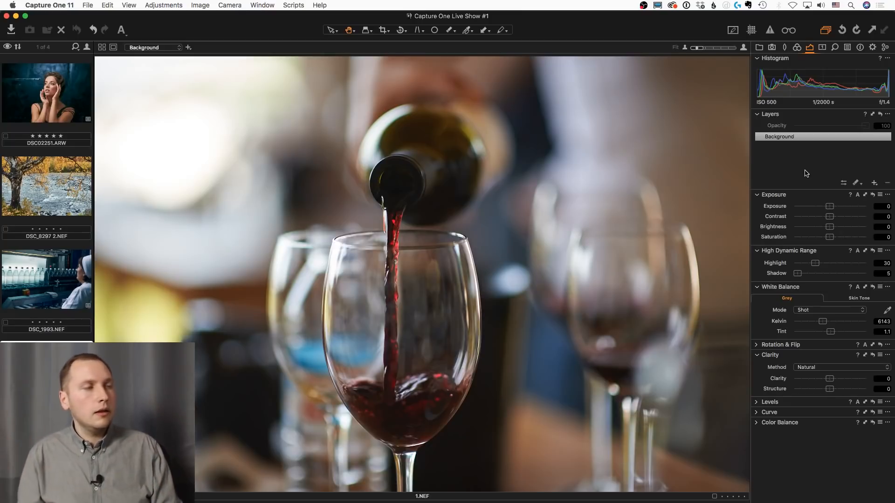
{"action": "left_click", "coordinate": [797, 47]}
{"action": "left_click", "coordinate": [887, 327]}
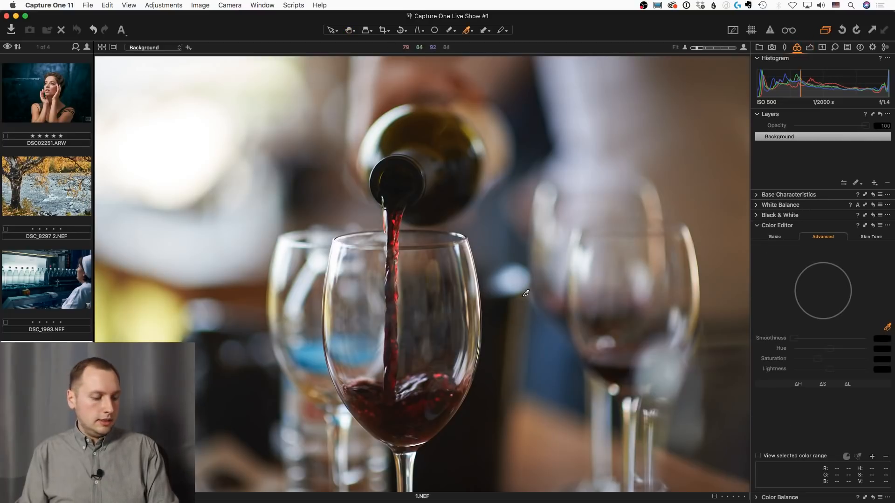
{"action": "left_click", "coordinate": [393, 229]}
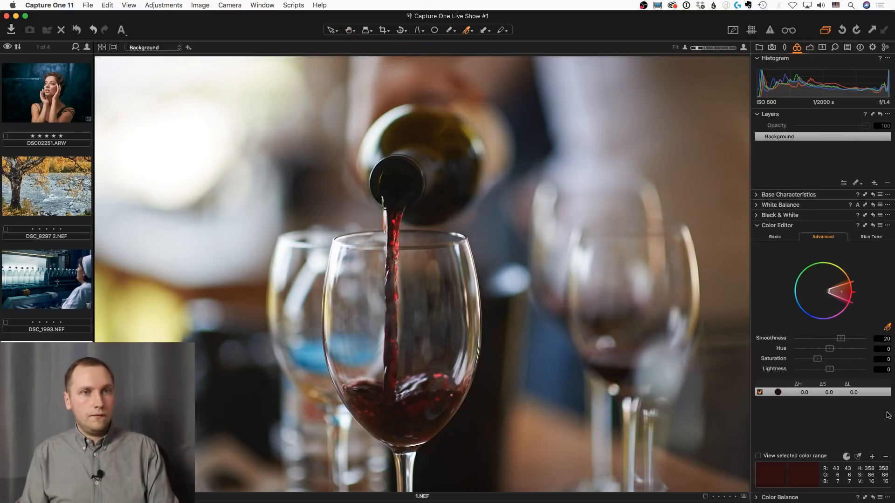
{"action": "left_click", "coordinate": [886, 228]}
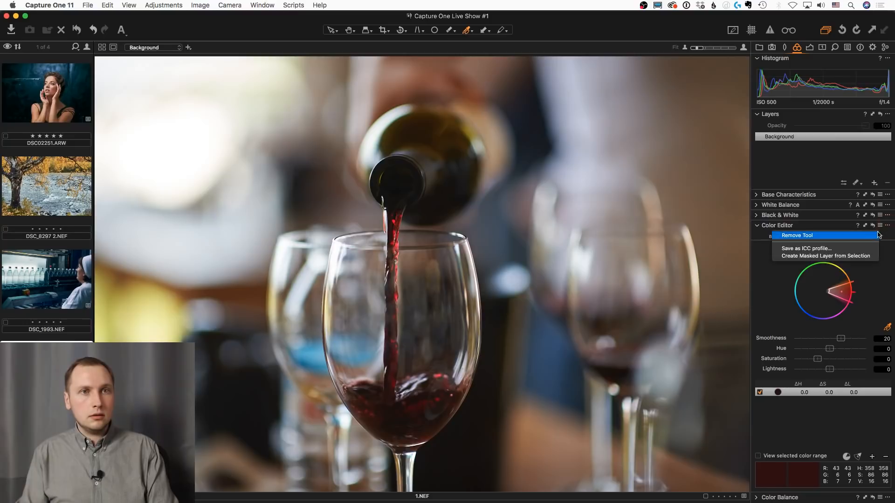
{"action": "left_click", "coordinate": [851, 256]}
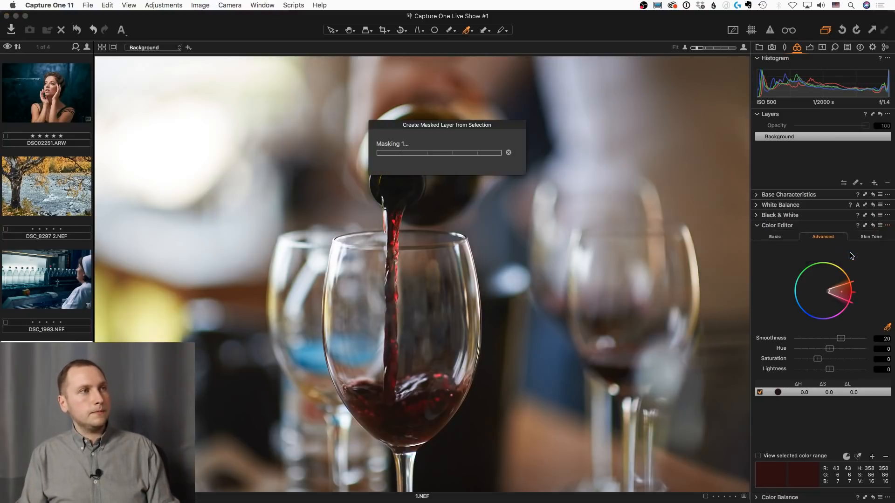
{"action": "key", "text": "m"}
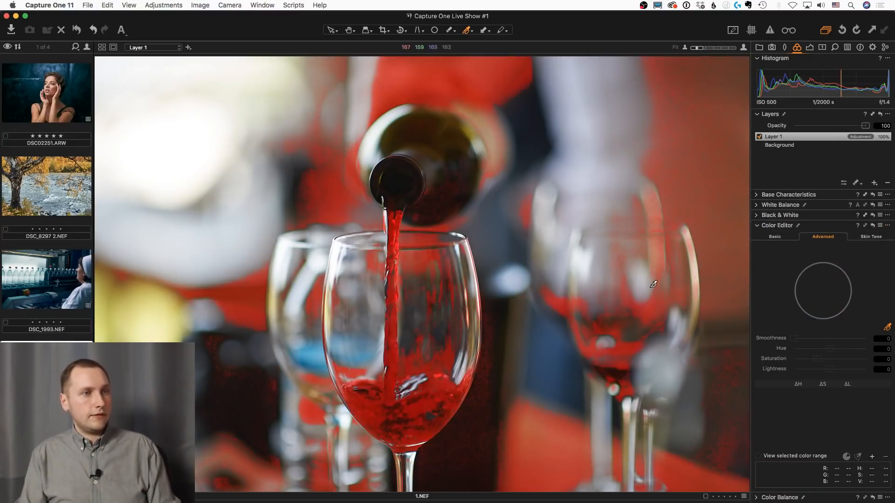
Erase Layer 1's mask from the background glasses, table, bottle and hand, leaving only the front glass and wine stream masked
{"action": "key", "text": "e"}
{"action": "right_click", "coordinate": [634, 332]}
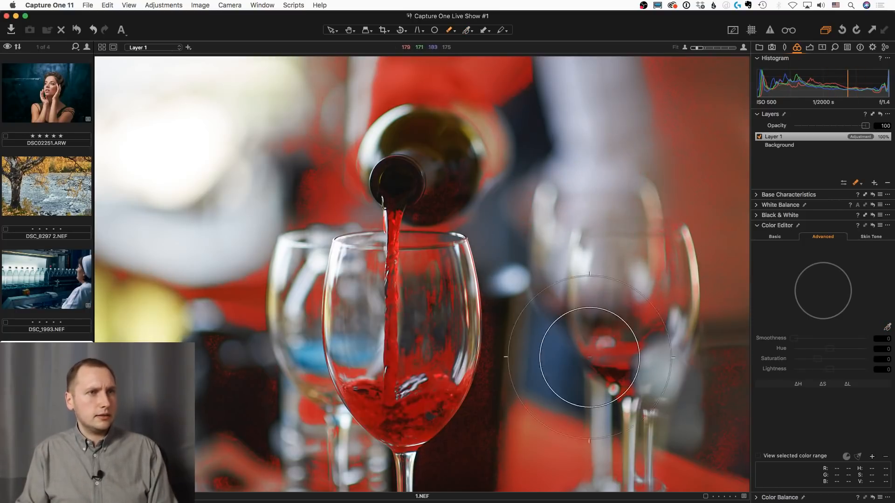
{"action": "mouse_move", "coordinate": [589, 357]}
{"action": "left_mouse_down"}
{"action": "mouse_move", "coordinate": [661, 155]}
{"action": "mouse_move", "coordinate": [651, 113]}
{"action": "mouse_move", "coordinate": [607, 407]}
{"action": "mouse_move", "coordinate": [543, 472]}
{"action": "mouse_move", "coordinate": [505, 464]}
{"action": "mouse_move", "coordinate": [533, 364]}
{"action": "mouse_move", "coordinate": [619, 474]}
{"action": "mouse_move", "coordinate": [739, 493]}
{"action": "left_mouse_up"}
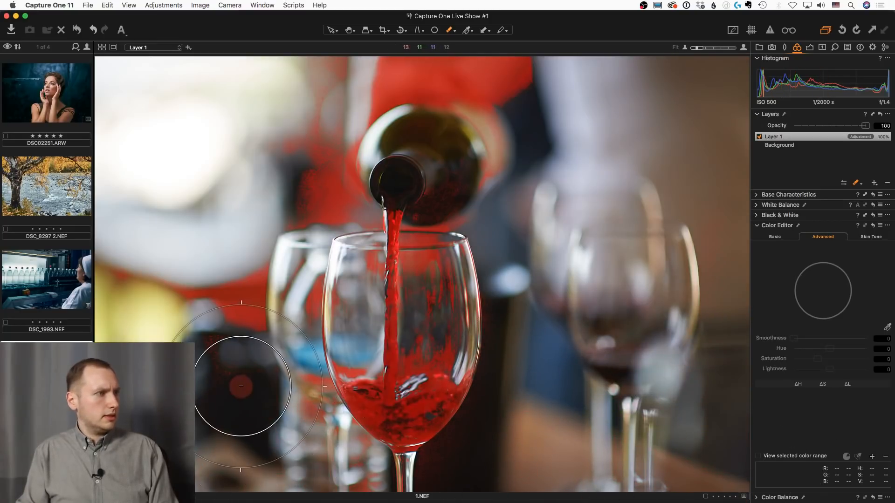
{"action": "mouse_move", "coordinate": [241, 387]}
{"action": "left_mouse_down"}
{"action": "mouse_move", "coordinate": [229, 284]}
{"action": "mouse_move", "coordinate": [208, 290]}
{"action": "mouse_move", "coordinate": [105, 254]}
{"action": "mouse_move", "coordinate": [199, 319]}
{"action": "mouse_move", "coordinate": [230, 299]}
{"action": "mouse_move", "coordinate": [337, 107]}
{"action": "mouse_move", "coordinate": [411, 73]}
{"action": "mouse_move", "coordinate": [477, 81]}
{"action": "left_mouse_up"}
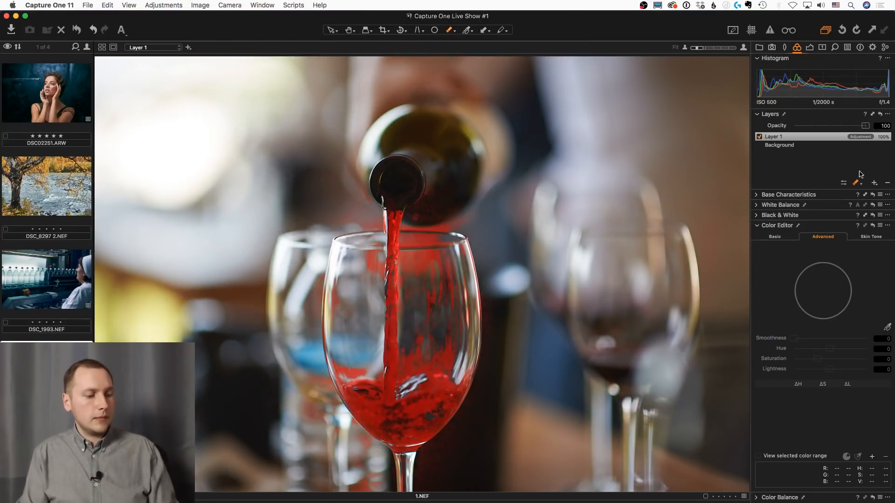
Refine Layer 1's mask with a radius of 300 and add a second adjustment layer
{"action": "key", "text": "ctrl+r"}
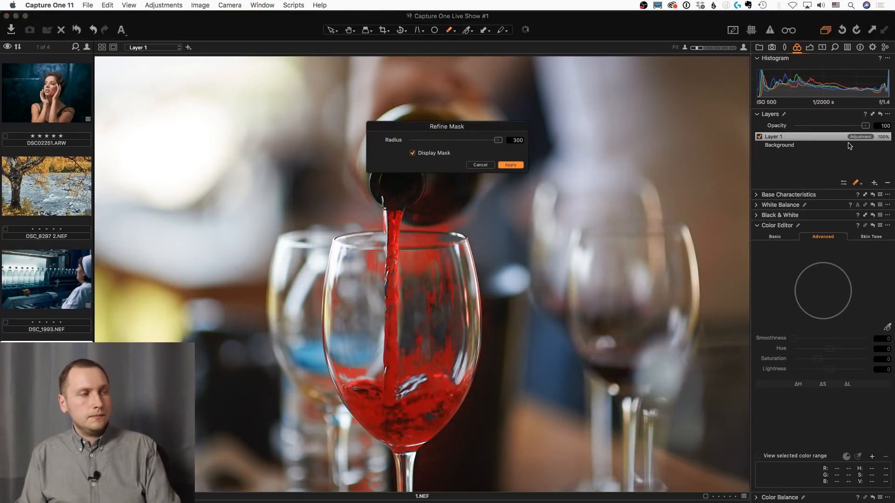
{"action": "key", "text": "Return"}
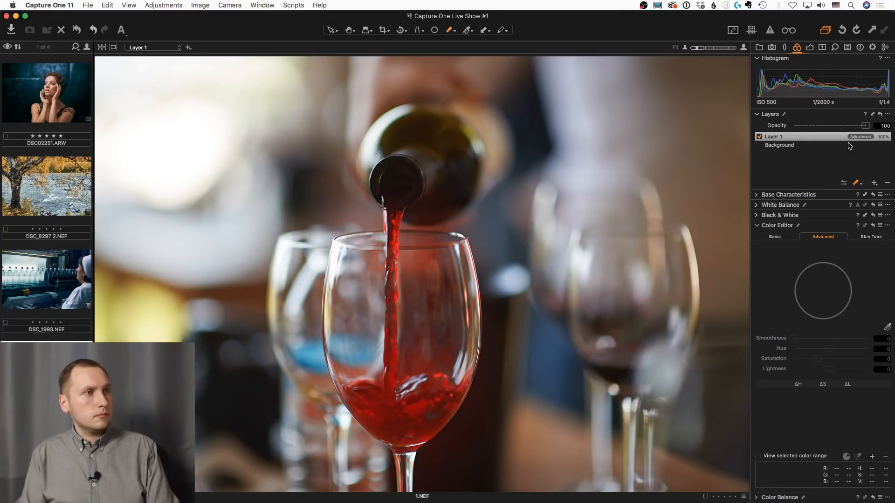
{"action": "left_click", "coordinate": [874, 183]}
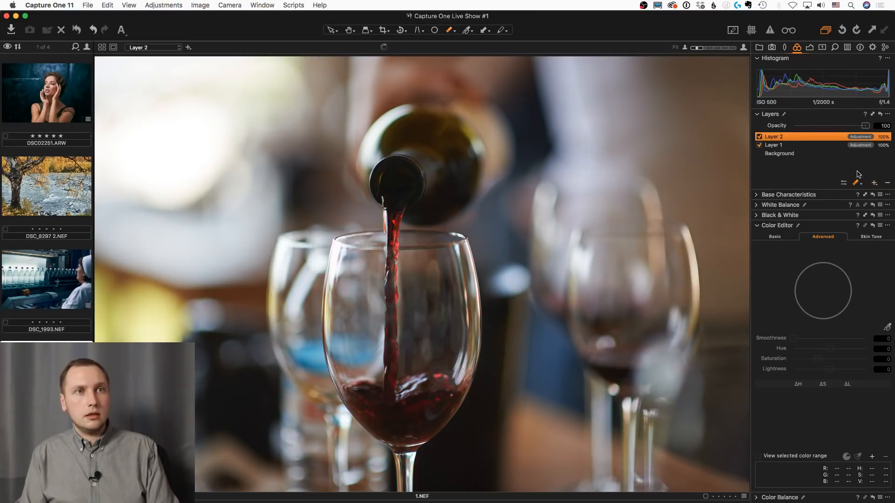
{"action": "right_click", "coordinate": [821, 136]}
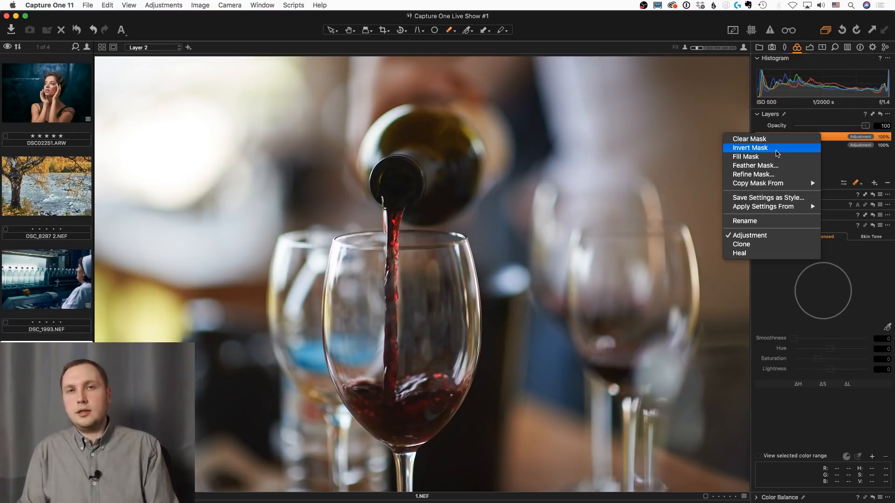
{"action": "left_click", "coordinate": [776, 148]}
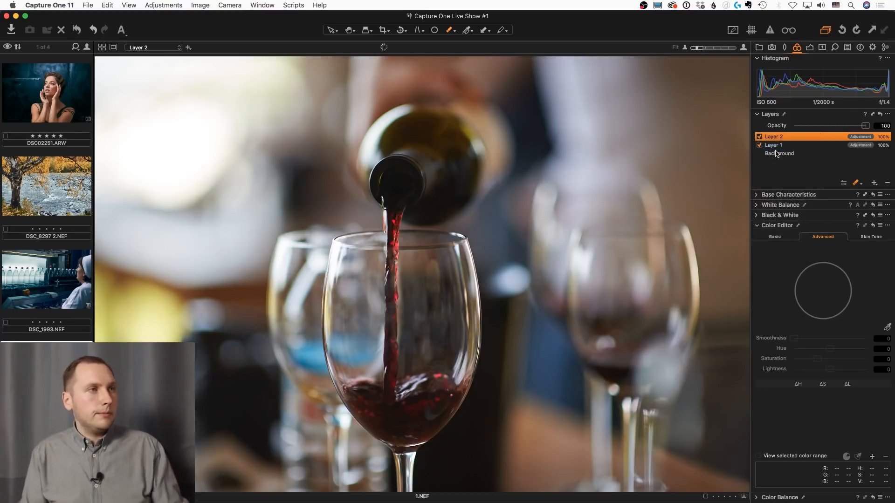
{"action": "key", "text": "m"}
{"action": "key", "text": "m"}
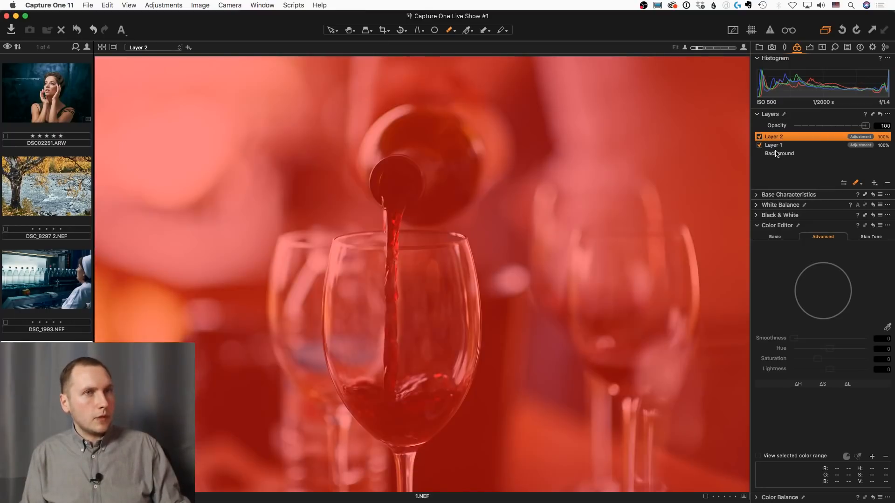
{"action": "key", "text": "super+z"}
Copy Layer 1's mask to Layer 2 and invert it to cover everything except the wine
{"action": "right_click", "coordinate": [783, 137]}
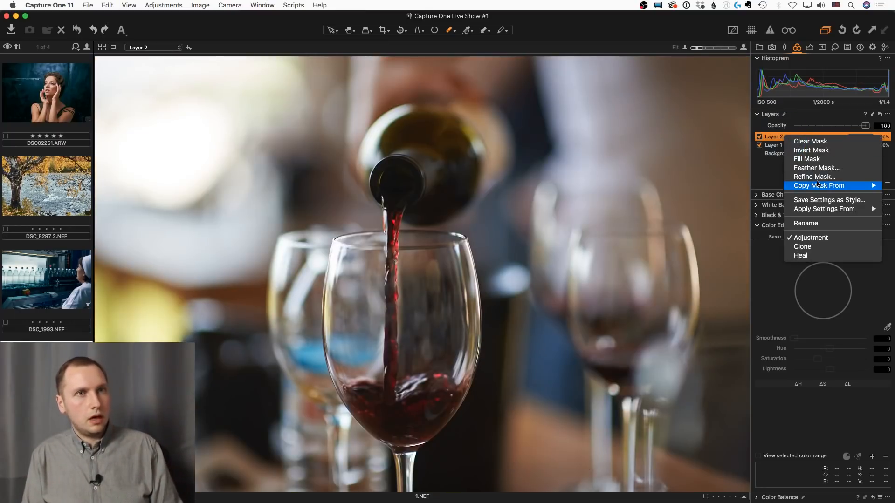
{"action": "mouse_move", "coordinate": [818, 186]}
{"action": "left_click", "coordinate": [762, 194]}
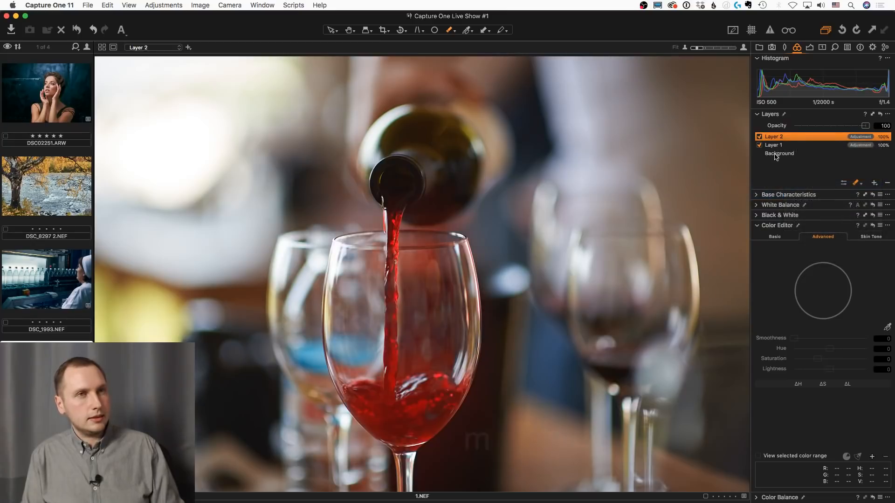
{"action": "key", "text": "m"}
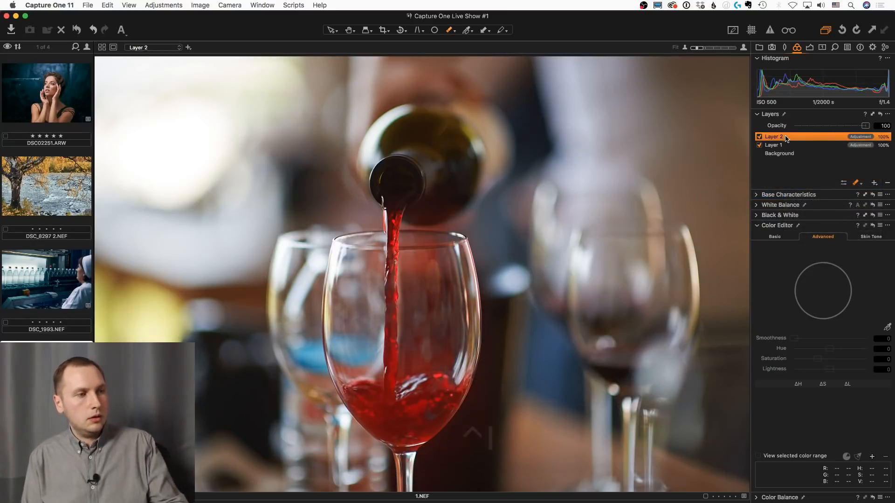
{"action": "key", "text": "m"}
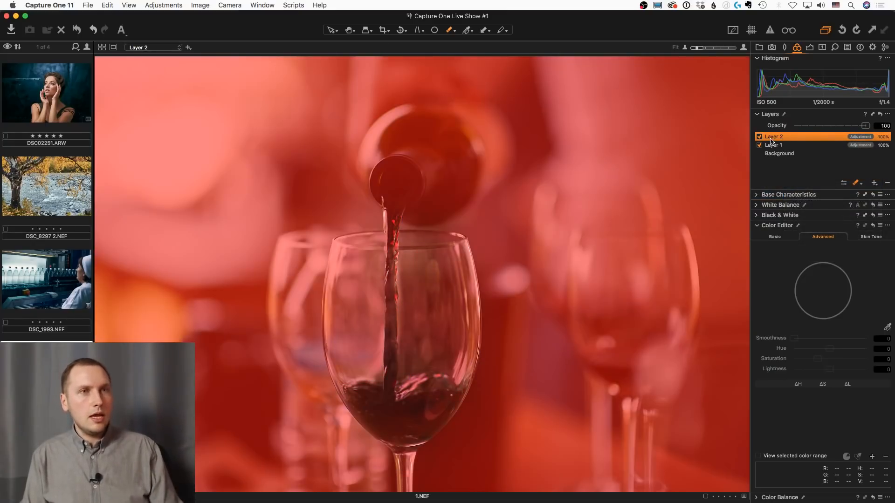
Set Layer 1's exposure to 0.69, contrast to 19 and clarity to 44 with the mask overlay hidden
{"action": "left_click", "coordinate": [797, 145]}
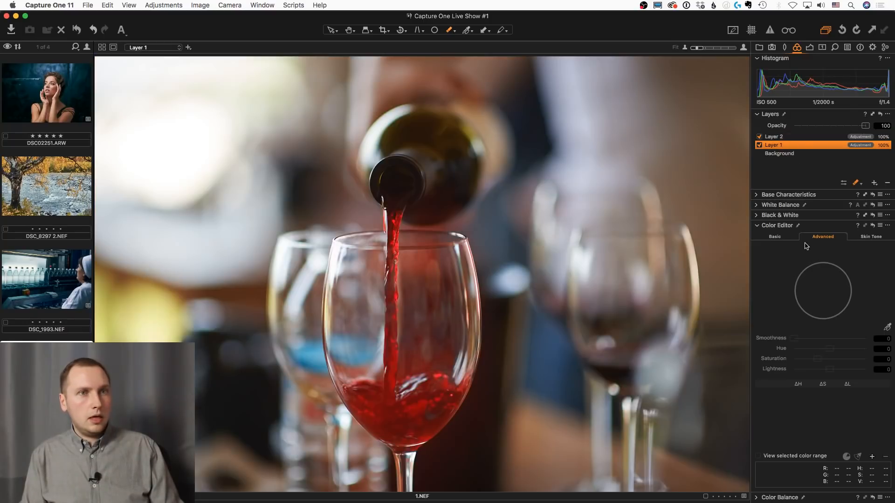
{"action": "key", "text": "m"}
{"action": "left_click", "coordinate": [810, 48]}
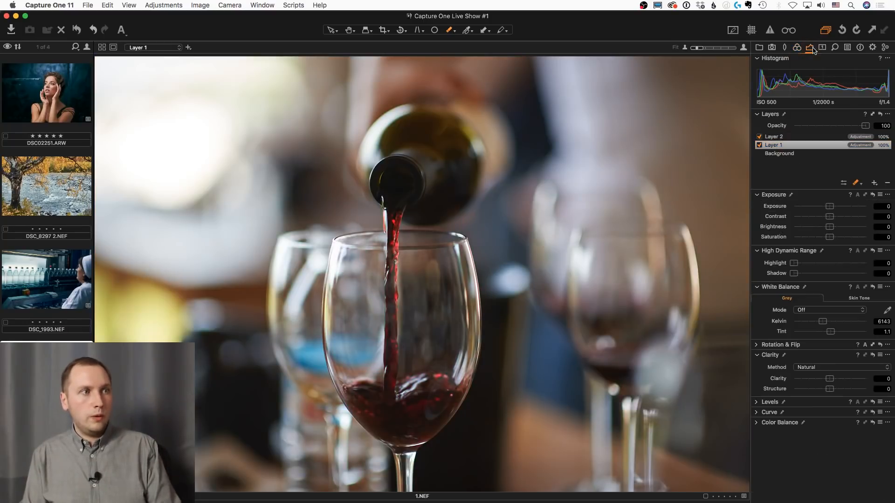
{"action": "left_click", "coordinate": [844, 217]}
{"action": "left_click", "coordinate": [839, 207]}
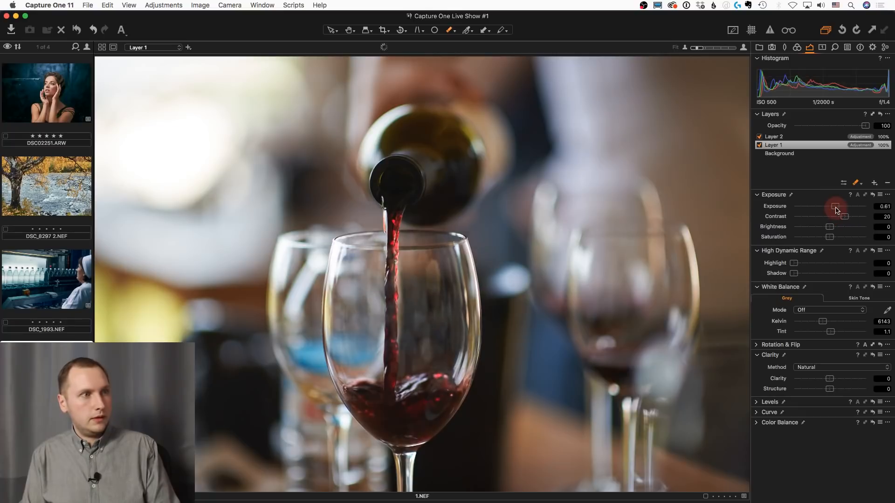
{"action": "left_click_drag", "start_coordinate": [837, 379], "coordinate": [843, 379]}
{"action": "left_click", "coordinate": [835, 202]}
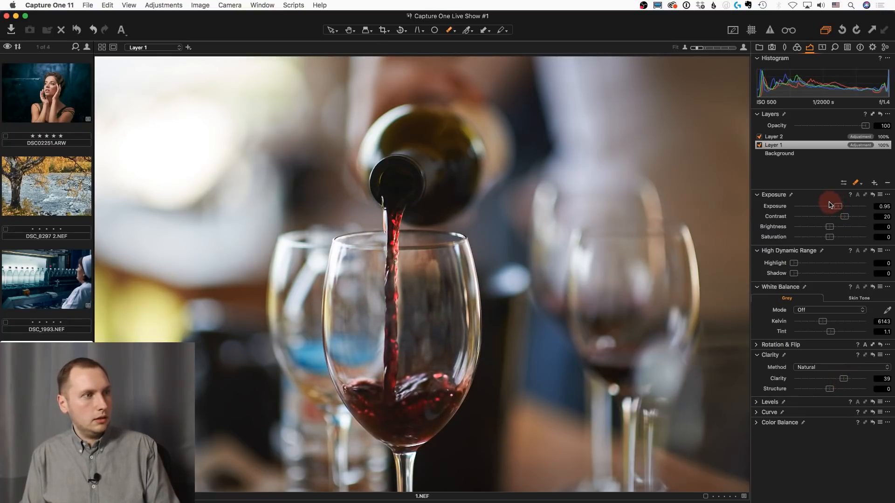
{"action": "left_click", "coordinate": [836, 206]}
{"action": "left_click", "coordinate": [841, 216]}
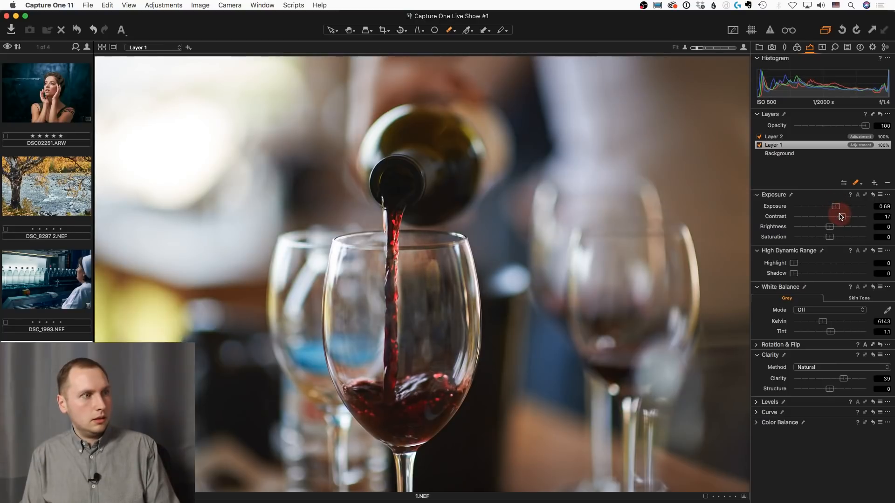
{"action": "left_click_drag", "start_coordinate": [841, 217], "coordinate": [842, 216]}
{"action": "mouse_move", "coordinate": [844, 379]}
{"action": "left_mouse_down"}
{"action": "mouse_move", "coordinate": [852, 383]}
{"action": "mouse_move", "coordinate": [845, 380]}
{"action": "left_mouse_up"}
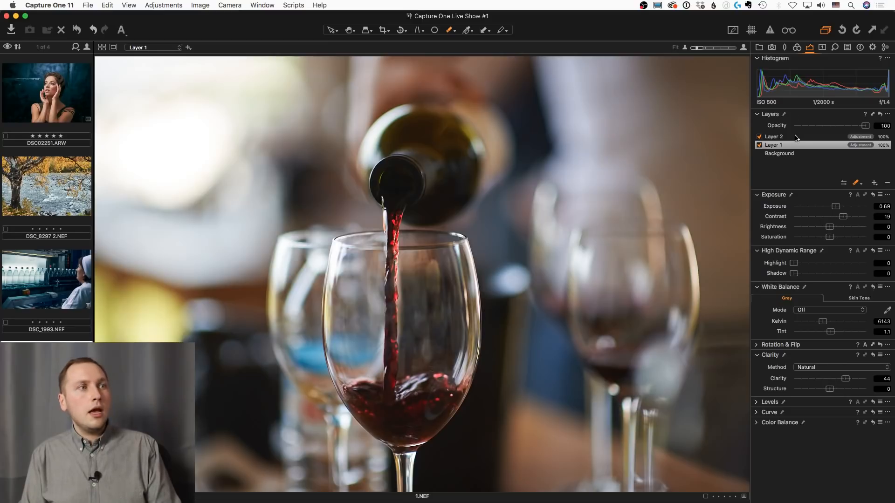
Shift Layer 2's color balance slightly towards blue in the shadows and highlights
{"action": "left_click", "coordinate": [796, 138]}
{"action": "left_click", "coordinate": [822, 47]}
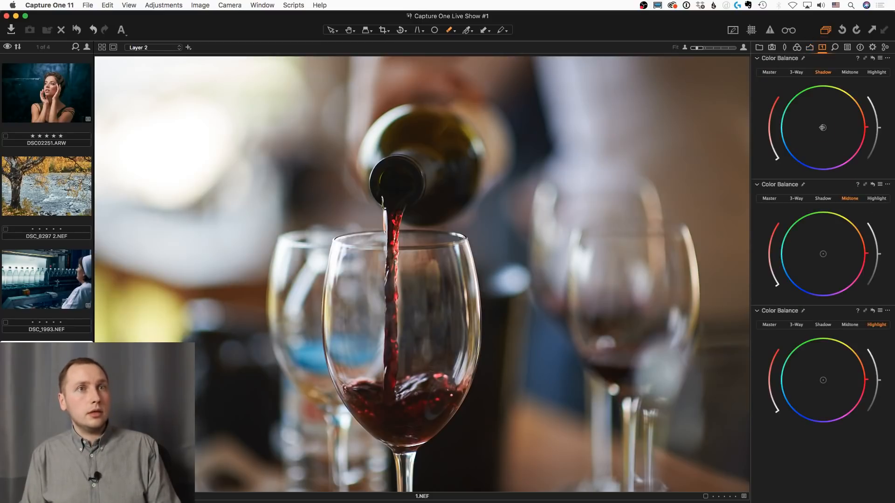
{"action": "left_click_drag", "start_coordinate": [822, 127], "coordinate": [814, 132]}
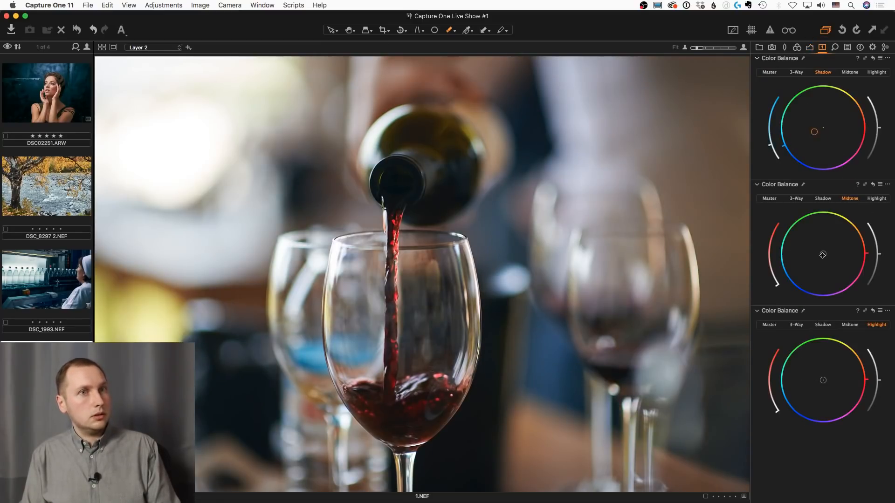
{"action": "mouse_move", "coordinate": [822, 254]}
{"action": "left_mouse_down"}
{"action": "mouse_move", "coordinate": [815, 256]}
{"action": "mouse_move", "coordinate": [824, 255]}
{"action": "left_mouse_up"}
{"action": "left_click_drag", "start_coordinate": [823, 382], "coordinate": [817, 382]}
Set Layer 2's clarity to 40 and compare the wine photo with and without the adjustments
{"action": "left_click", "coordinate": [809, 47]}
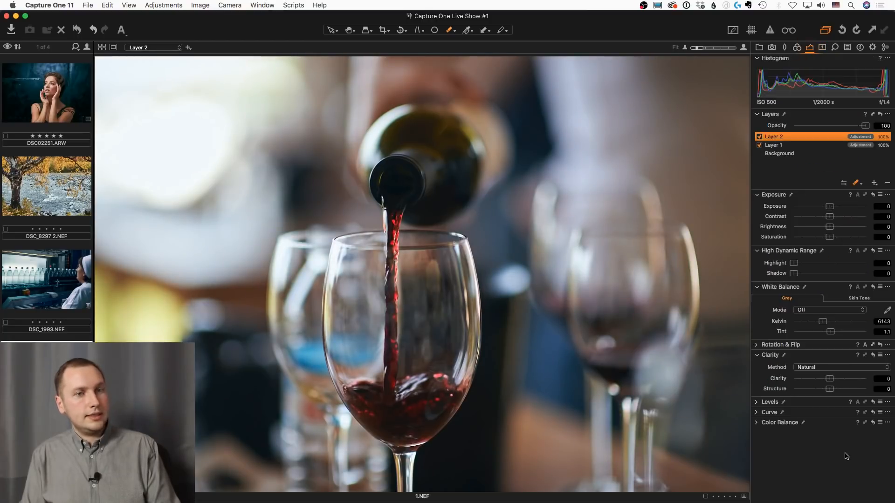
{"action": "left_click", "coordinate": [845, 380]}
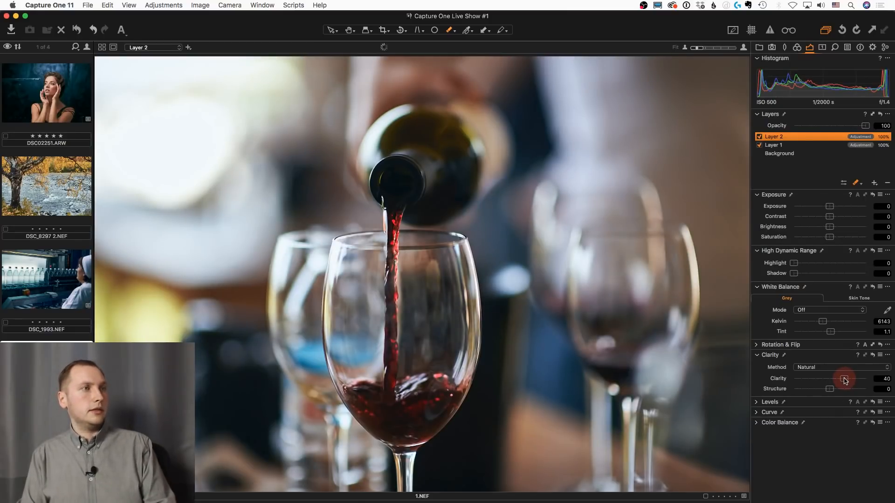
{"action": "left_click", "coordinate": [78, 31]}
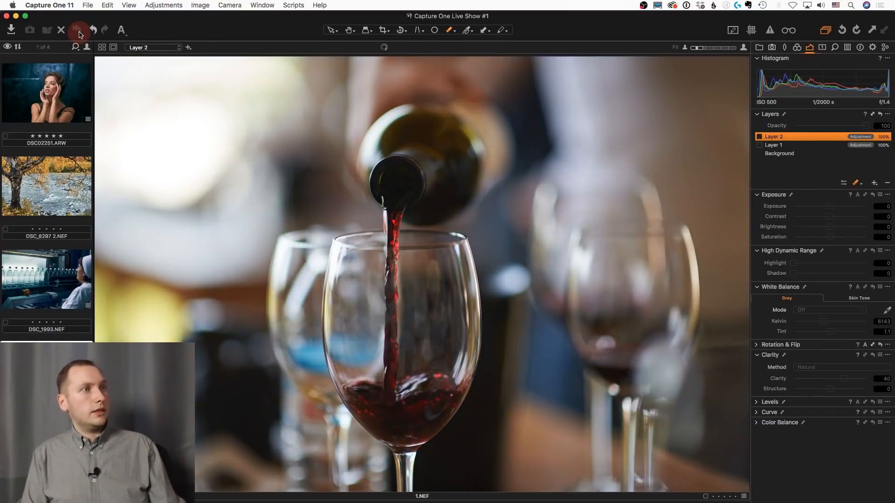
{"action": "left_click", "coordinate": [78, 31]}
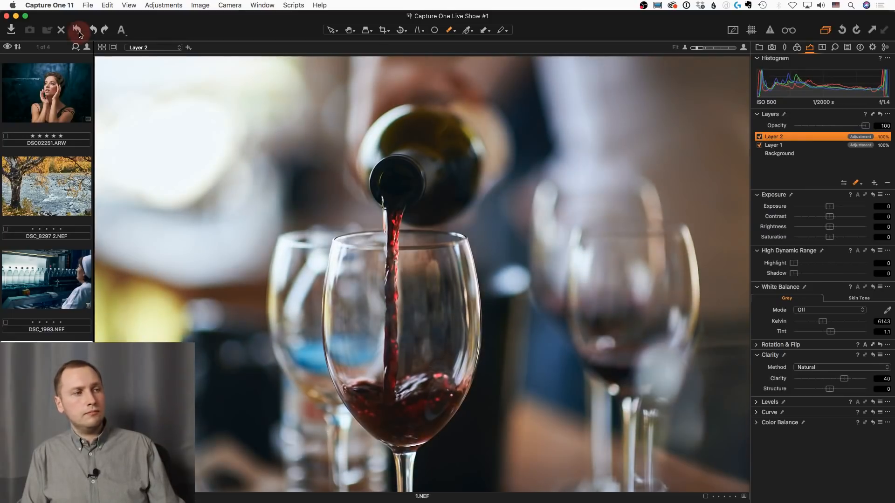
{"action": "left_click", "coordinate": [79, 34], "text": "alt"}
{"action": "left_click", "coordinate": [79, 34], "text": "alt"}
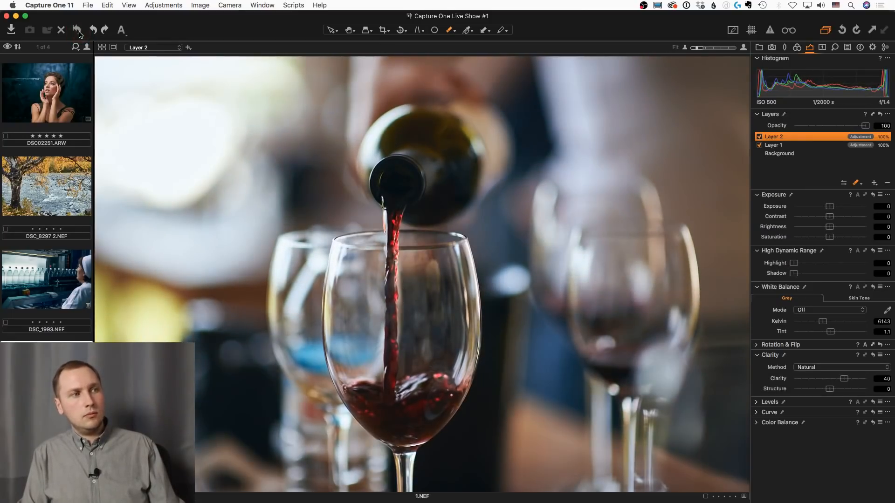
Set Layer 1's saturation to 75 and compare the wine photo with its unadjusted version
{"action": "left_click", "coordinate": [773, 145]}
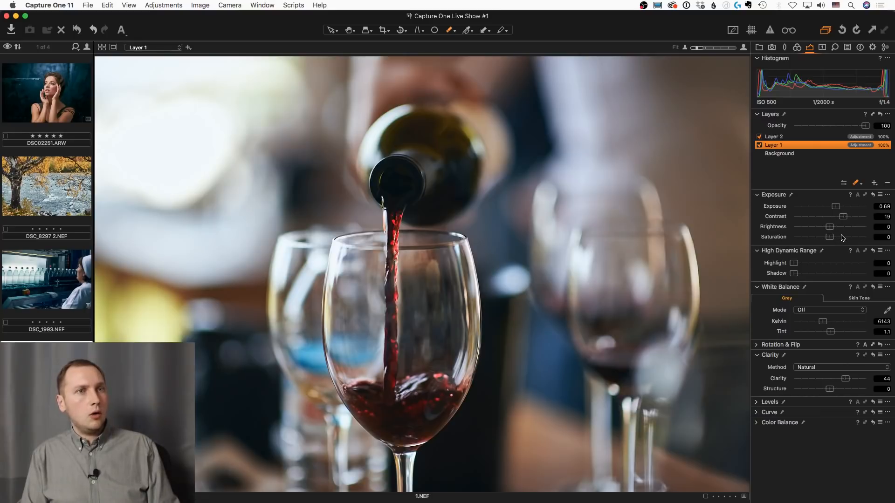
{"action": "left_click_drag", "start_coordinate": [843, 238], "coordinate": [856, 236]}
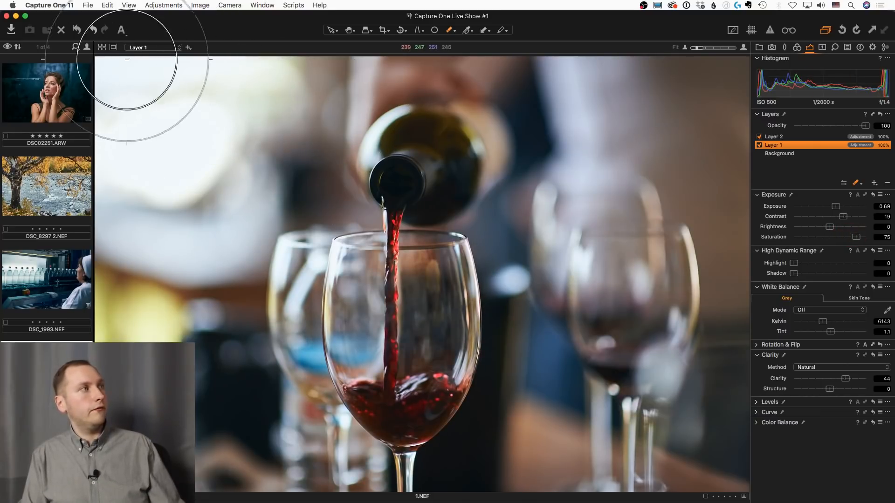
{"action": "left_click", "coordinate": [77, 30]}
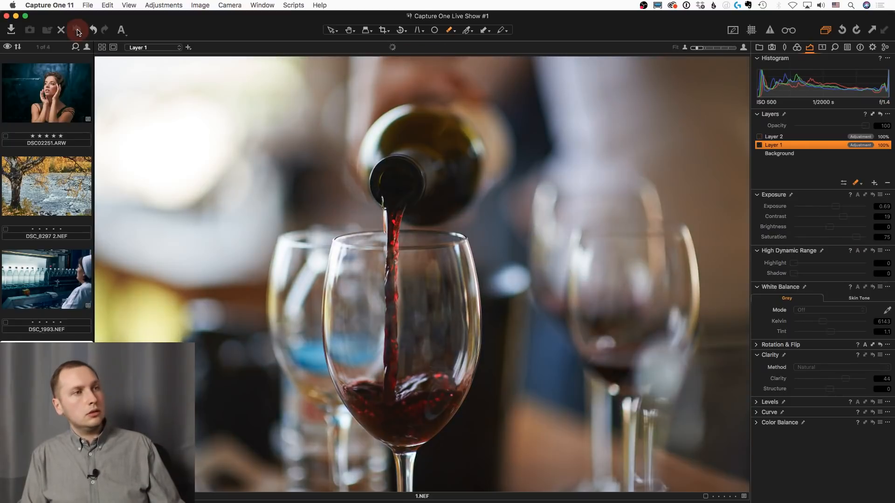
End the before/after comparison and show the wine photo with its layer adjustments
{"action": "left_click", "coordinate": [77, 31]}
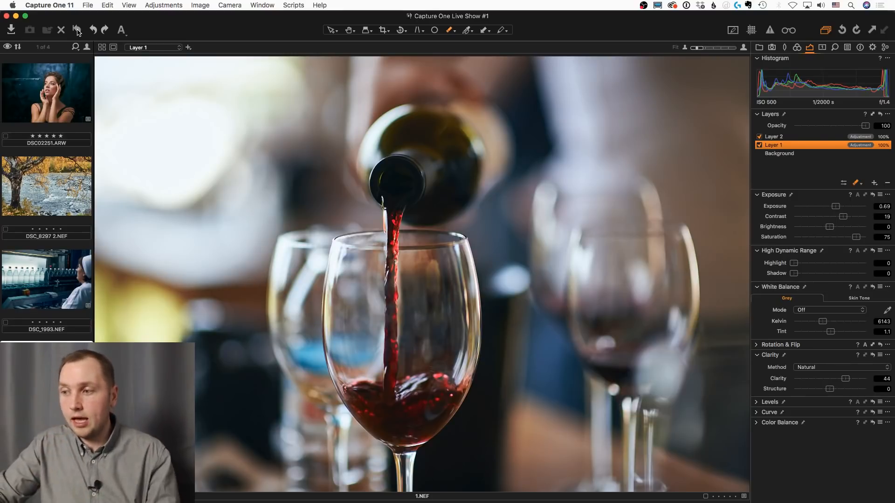
Switch to Chrome, view the Contact Support section on Phase One's support page, and return to Capture One
{"action": "mouse_move", "coordinate": [2, 308]}
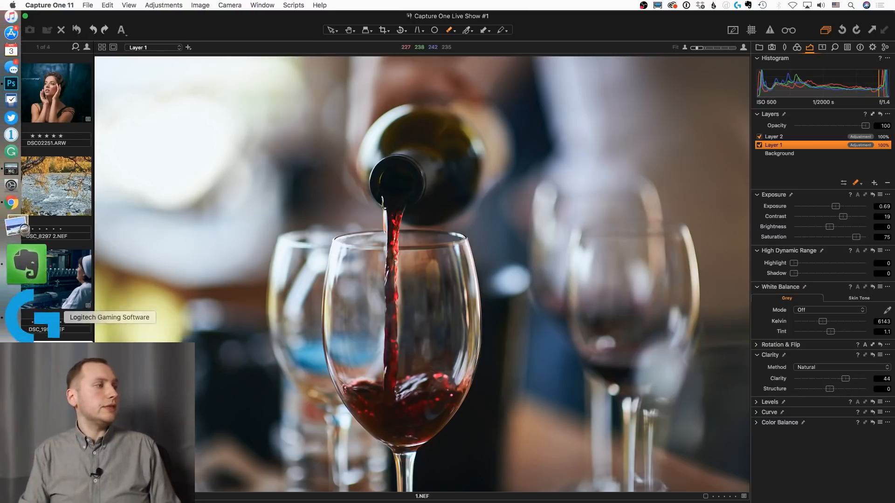
{"action": "left_click", "coordinate": [29, 297]}
{"action": "key", "text": "ctrl+Tab"}
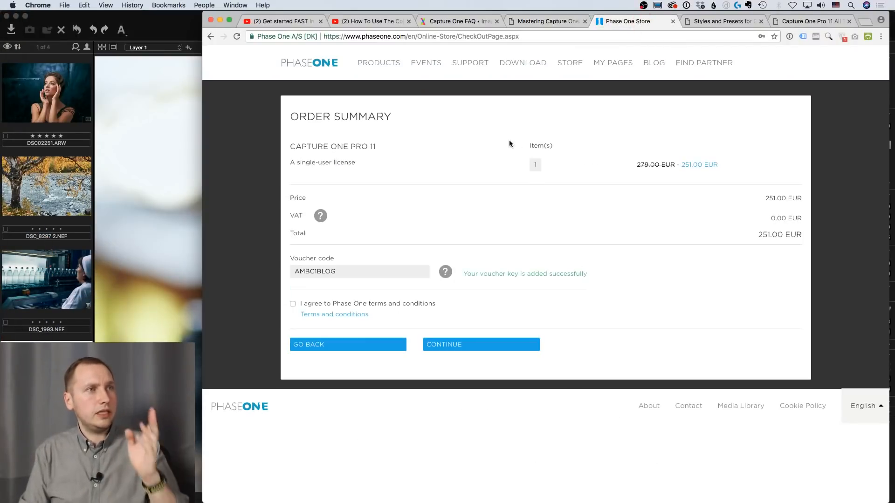
{"action": "left_click", "coordinate": [315, 62]}
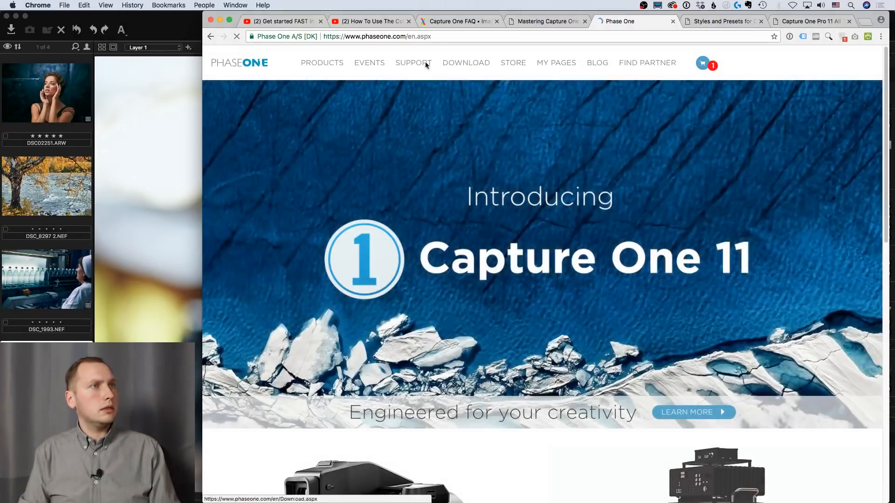
{"action": "left_click", "coordinate": [413, 57]}
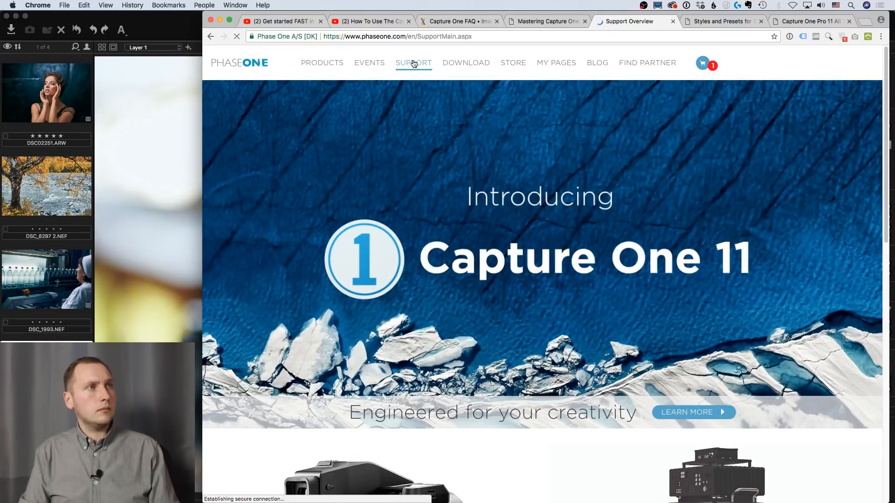
{"action": "scroll", "coordinate": [447, 347], "scroll_direction": "down", "scroll_amount": 10}
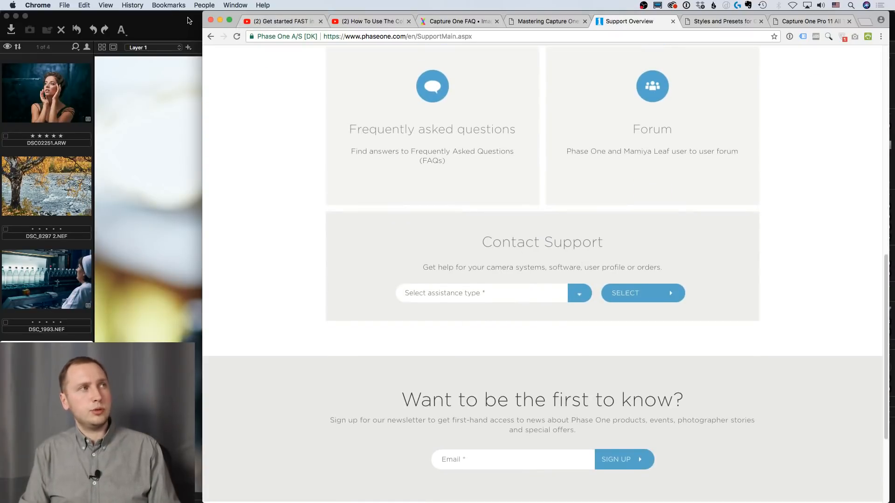
{"action": "left_click", "coordinate": [188, 20]}
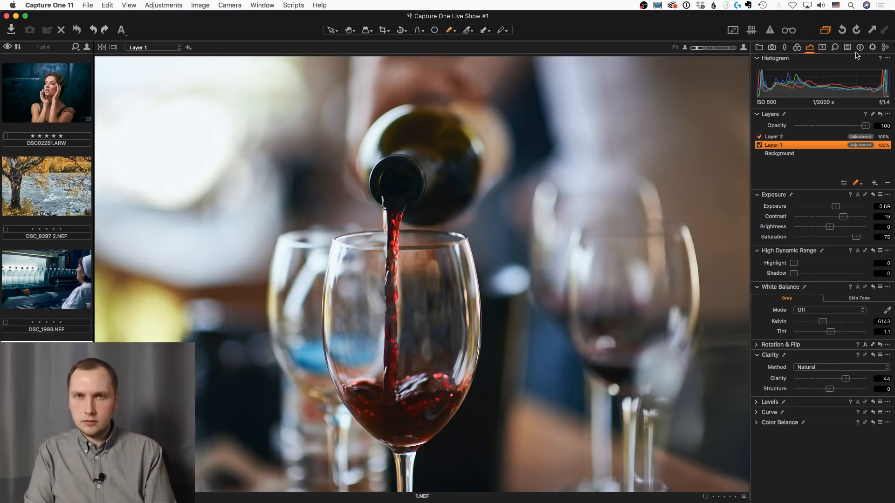
Show Layer 1's sharpening settings and the output sharpening of the JPEG sRGB 1600px for web recipe
{"action": "left_click", "coordinate": [836, 49]}
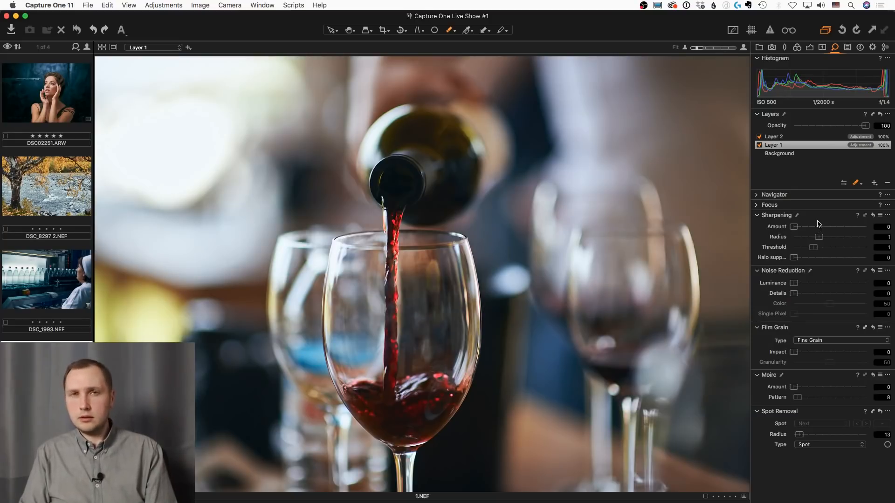
{"action": "left_click", "coordinate": [872, 47]}
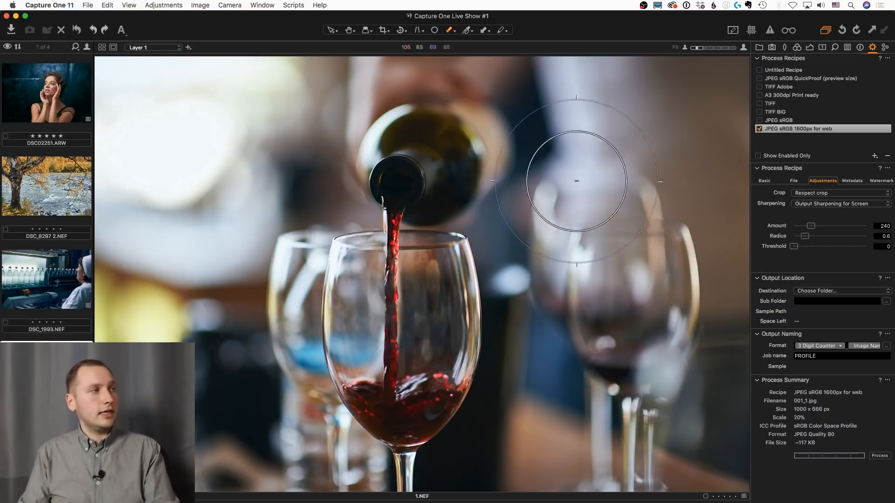
Open the river photo DSC_8297 2.NEF and examine its layer masks, ending with Layer 2's mask around the leaves
{"action": "left_click", "coordinate": [67, 179]}
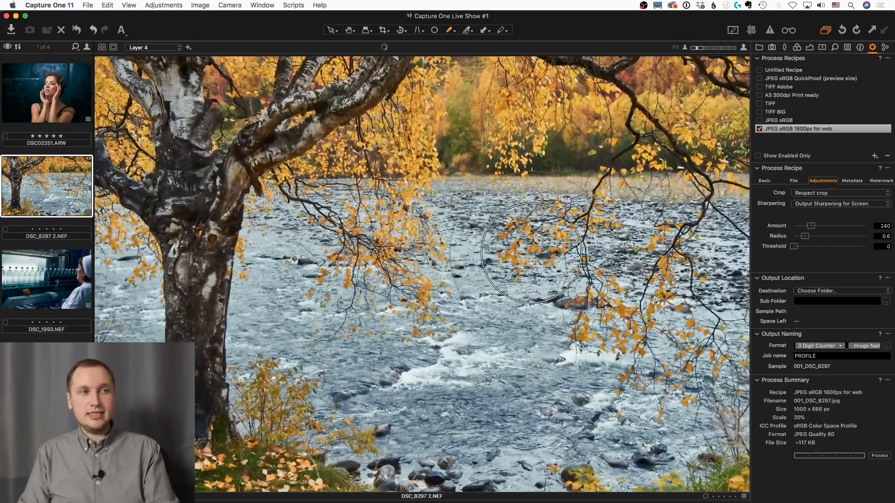
{"action": "scroll", "coordinate": [541, 251], "scroll_direction": "up", "scroll_amount": 2}
{"action": "key", "text": "m"}
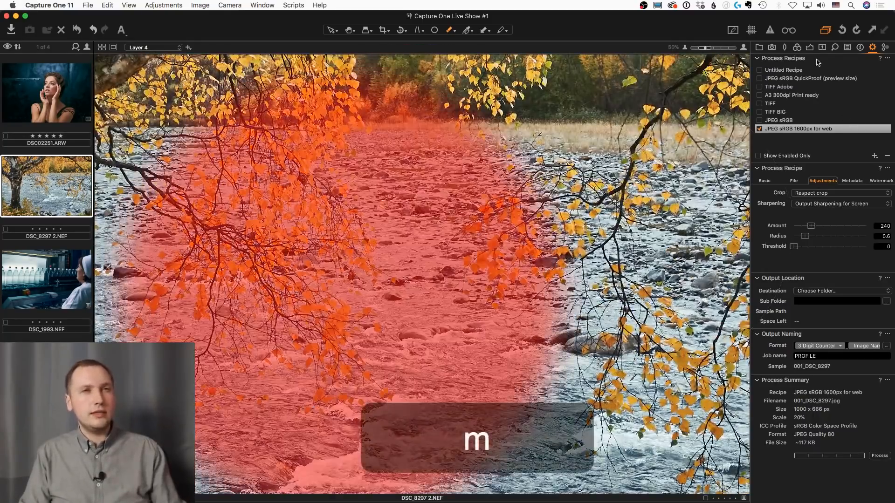
{"action": "left_click", "coordinate": [810, 47]}
{"action": "left_click", "coordinate": [768, 145]}
{"action": "left_click", "coordinate": [778, 154]}
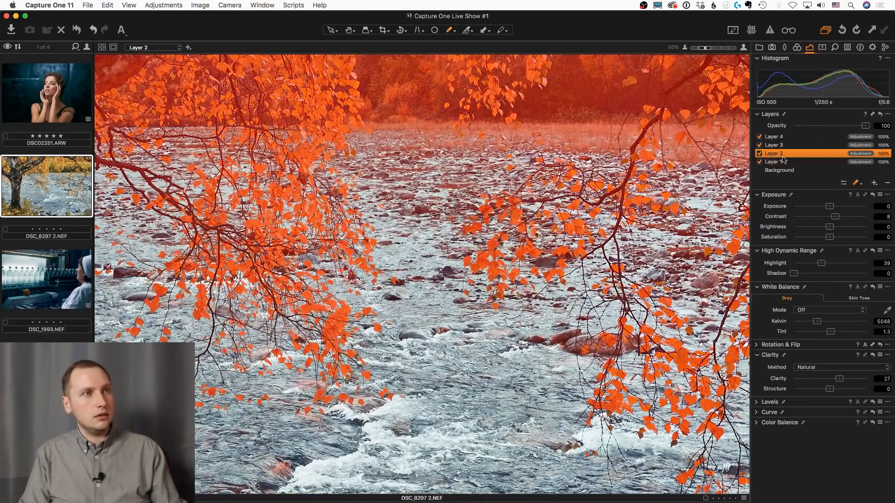
{"action": "left_click", "coordinate": [785, 161]}
{"action": "left_click", "coordinate": [787, 153]}
{"action": "scroll", "coordinate": [534, 309], "scroll_direction": "up", "scroll_amount": 5}
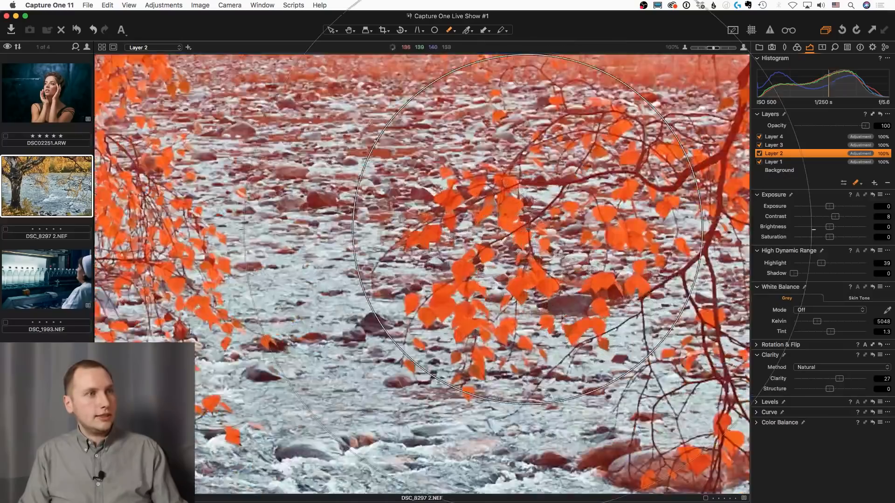
{"action": "scroll", "coordinate": [534, 309], "scroll_direction": "up", "scroll_amount": 3}
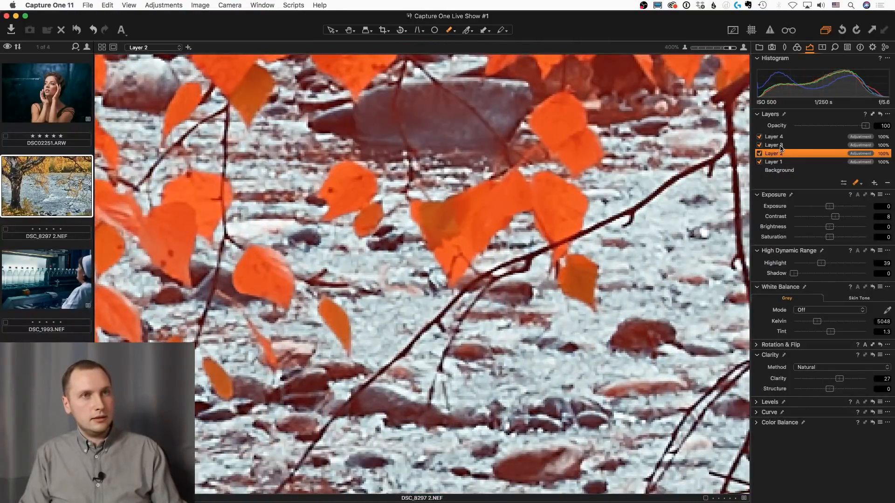
Hide the mask overlay and set Layer 2's contrast to 35 while checking the leaf edges
{"action": "key", "text": "m"}
{"action": "key", "text": "m"}
{"action": "key", "text": "m"}
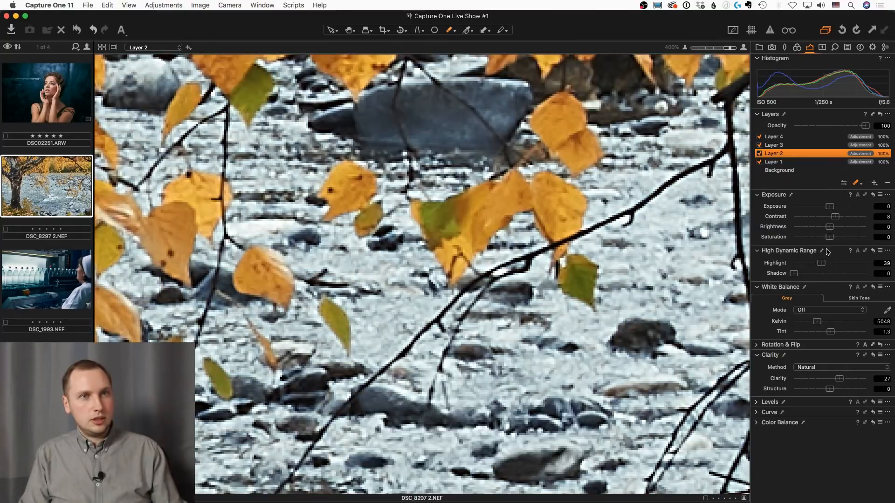
{"action": "left_click_drag", "start_coordinate": [837, 216], "coordinate": [856, 231]}
{"action": "left_click_drag", "start_coordinate": [419, 191], "coordinate": [660, 270]}
{"action": "left_click_drag", "start_coordinate": [371, 184], "coordinate": [571, 249]}
{"action": "left_click_drag", "start_coordinate": [426, 241], "coordinate": [580, 264]}
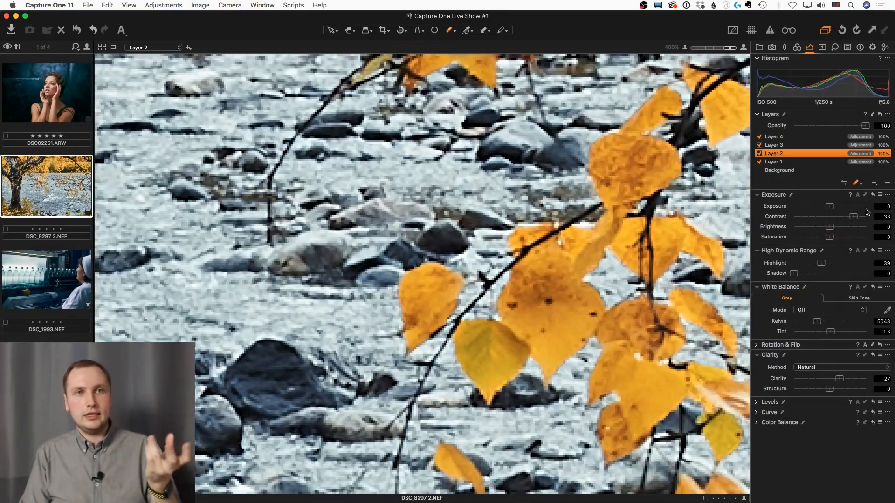
{"action": "mouse_move", "coordinate": [853, 217]}
{"action": "left_mouse_down"}
{"action": "mouse_move", "coordinate": [831, 220]}
{"action": "mouse_move", "coordinate": [855, 219]}
{"action": "left_mouse_up"}
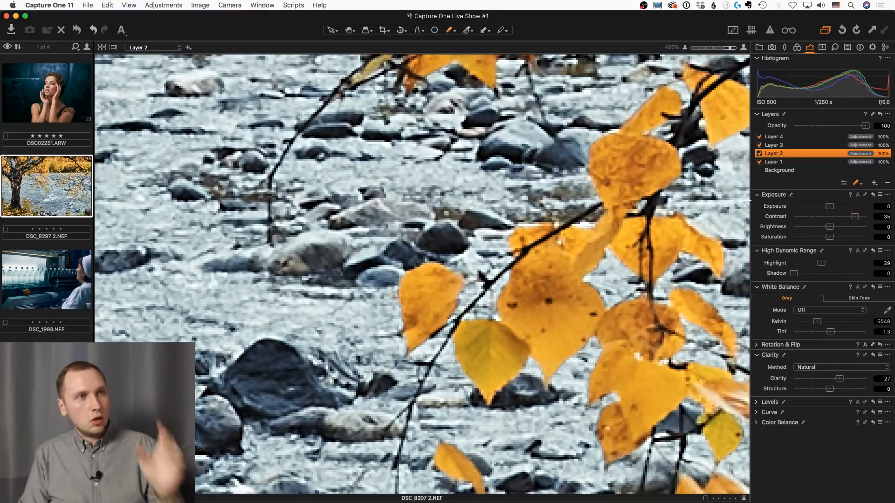
Inspect more leaf and branch edges in the river photo and lower Layer 2's contrast slightly
{"action": "left_click_drag", "start_coordinate": [653, 112], "coordinate": [594, 294]}
{"action": "left_click_drag", "start_coordinate": [599, 193], "coordinate": [553, 299]}
{"action": "left_click_drag", "start_coordinate": [598, 250], "coordinate": [581, 363]}
{"action": "mouse_move", "coordinate": [852, 215]}
{"action": "left_mouse_down"}
{"action": "mouse_move", "coordinate": [833, 217]}
{"action": "mouse_move", "coordinate": [844, 216]}
{"action": "left_mouse_up"}
Open the portrait DSC02251.ARW with Layer 1's mask overlay shown and examine the mask around the hand and hair
{"action": "left_click", "coordinate": [61, 105]}
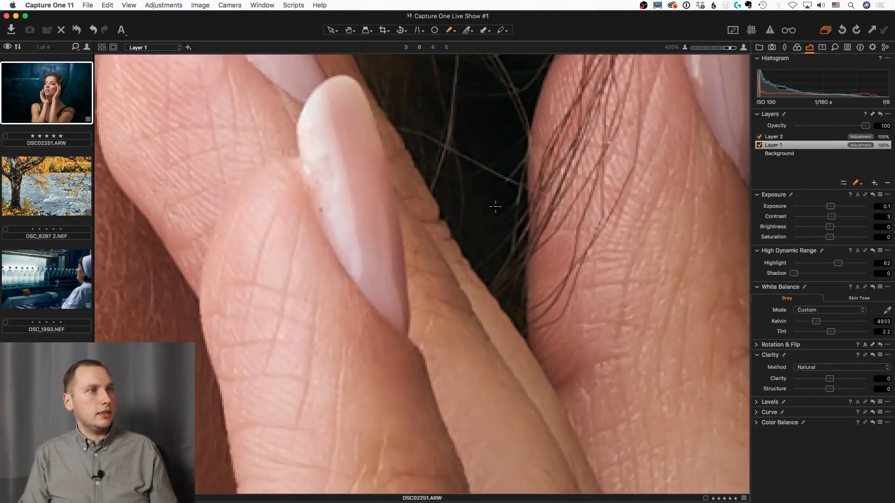
{"action": "scroll", "coordinate": [496, 206], "scroll_direction": "down", "scroll_amount": 5}
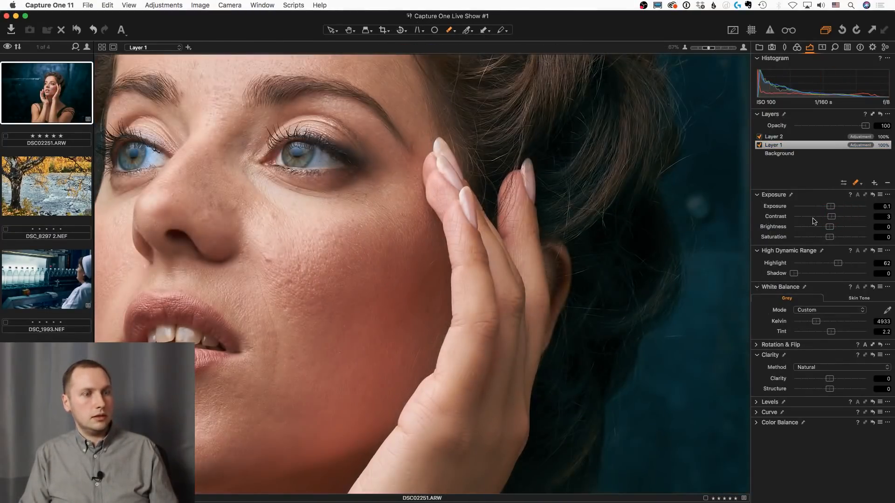
{"action": "key", "text": "m"}
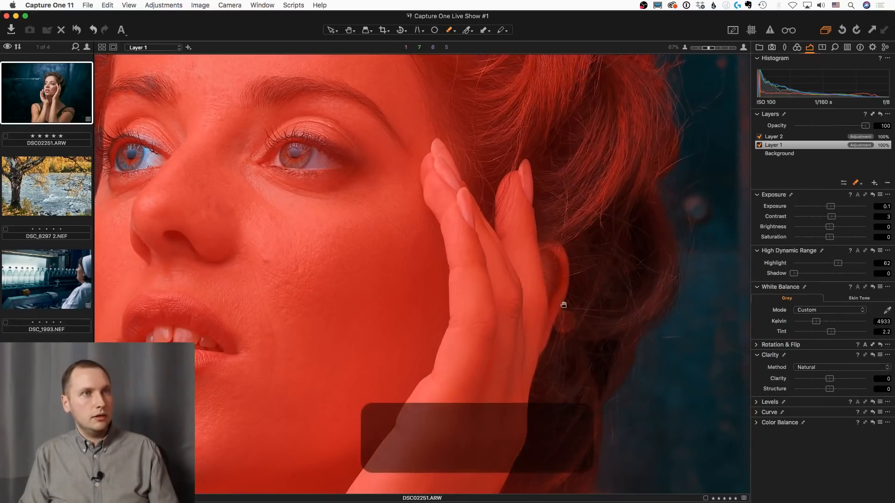
{"action": "left_click_drag", "start_coordinate": [563, 305], "coordinate": [554, 312]}
{"action": "scroll", "coordinate": [485, 240], "scroll_direction": "up", "scroll_amount": 1}
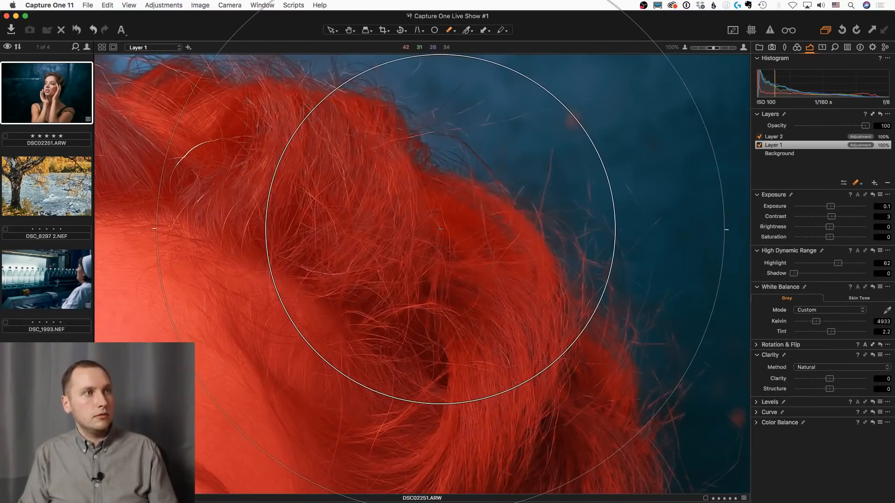
{"action": "scroll", "coordinate": [441, 229], "scroll_direction": "up", "scroll_amount": 1}
{"action": "left_click_drag", "start_coordinate": [440, 229], "coordinate": [645, 389]}
{"action": "left_click_drag", "start_coordinate": [468, 238], "coordinate": [548, 278]}
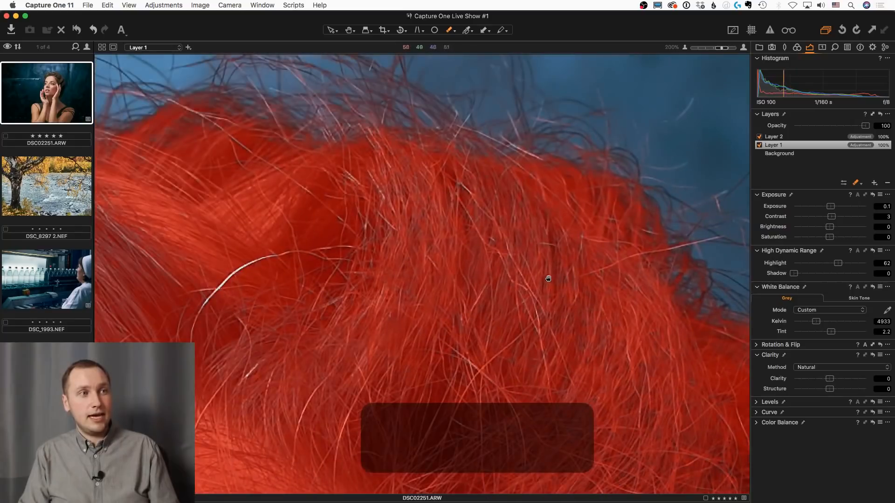
Set Layer 1's contrast to 27 and inspect its mask overlay along the upper hair edge
{"action": "key", "text": "m"}
{"action": "left_click_drag", "start_coordinate": [832, 216], "coordinate": [852, 225]}
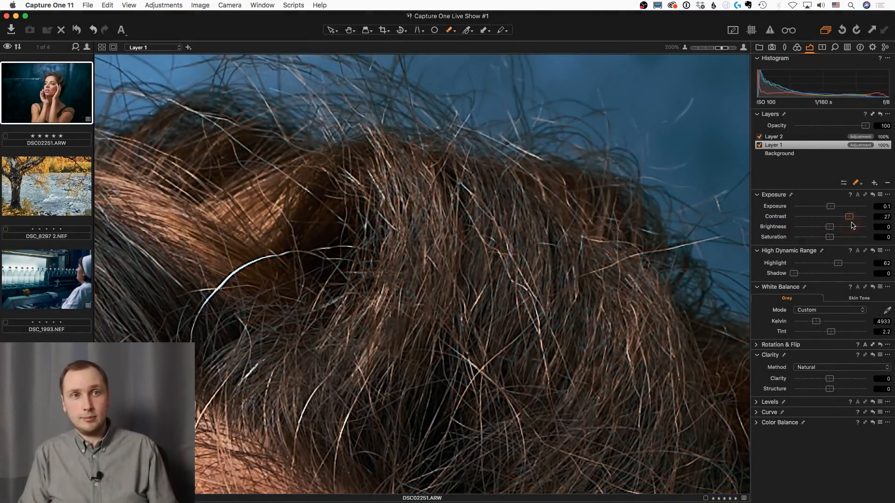
{"action": "key", "text": "m"}
{"action": "left_click_drag", "start_coordinate": [229, 168], "coordinate": [576, 212]}
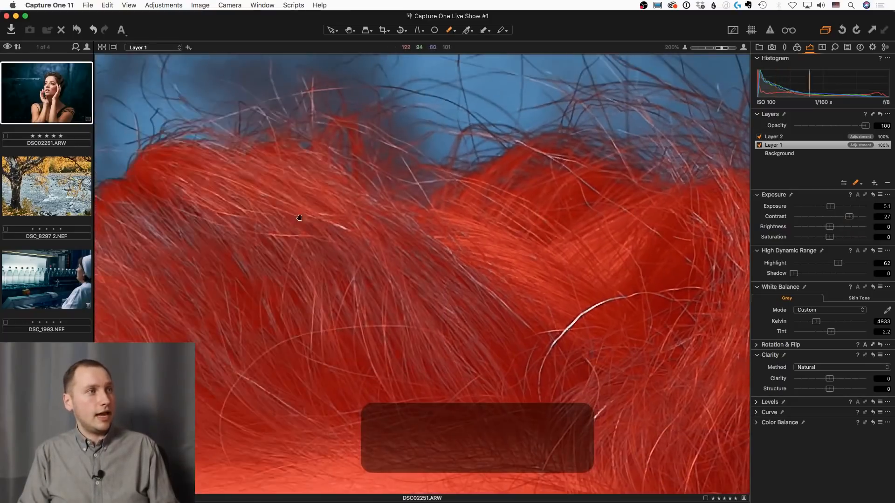
{"action": "left_click_drag", "start_coordinate": [299, 218], "coordinate": [578, 201]}
{"action": "left_click_drag", "start_coordinate": [355, 214], "coordinate": [563, 228]}
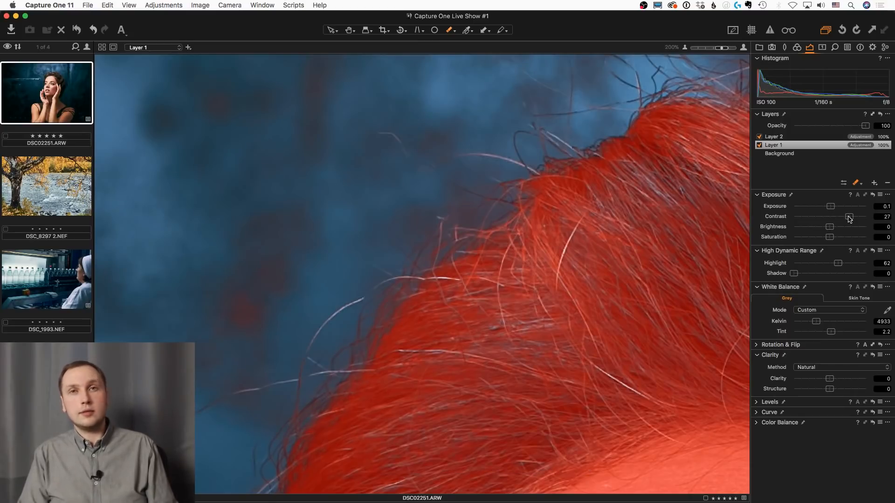
Set Layer 1's contrast to 22 and compare the hair edge with and without the mask overlay
{"action": "mouse_move", "coordinate": [848, 218]}
{"action": "left_mouse_down"}
{"action": "mouse_move", "coordinate": [823, 223]}
{"action": "mouse_move", "coordinate": [854, 225]}
{"action": "mouse_move", "coordinate": [829, 223]}
{"action": "mouse_move", "coordinate": [848, 222]}
{"action": "left_mouse_up"}
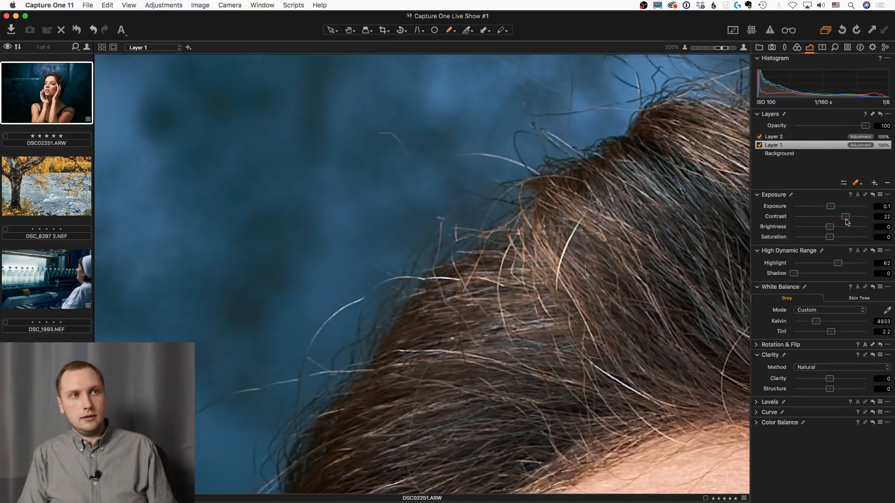
{"action": "key", "text": "m"}
{"action": "key", "text": "m"}
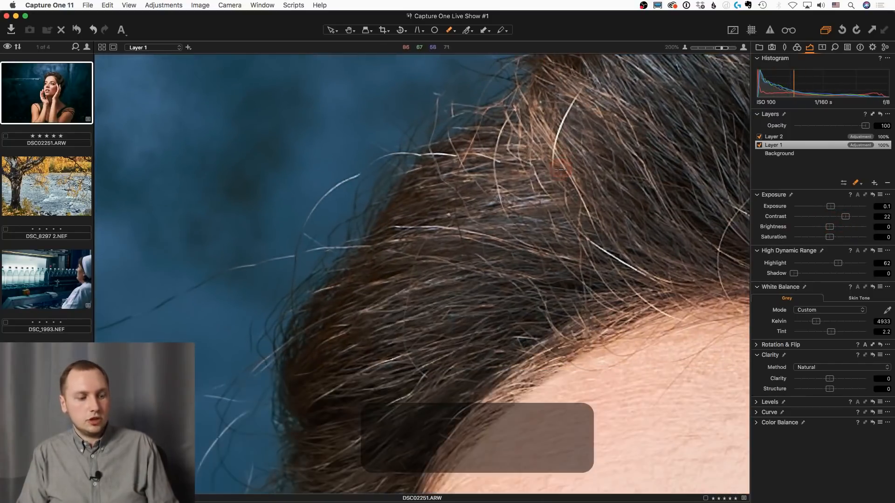
Inspect Layer 1's mask around the fingers and set the layer's contrast to 21 with the overlay hidden
{"action": "scroll", "coordinate": [571, 235], "scroll_direction": "down", "scroll_amount": 5}
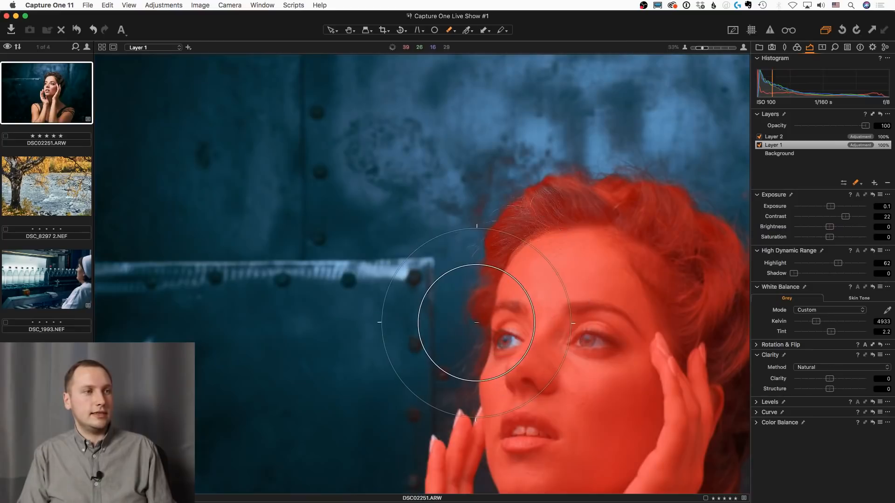
{"action": "scroll", "coordinate": [468, 458], "scroll_direction": "up", "scroll_amount": 5}
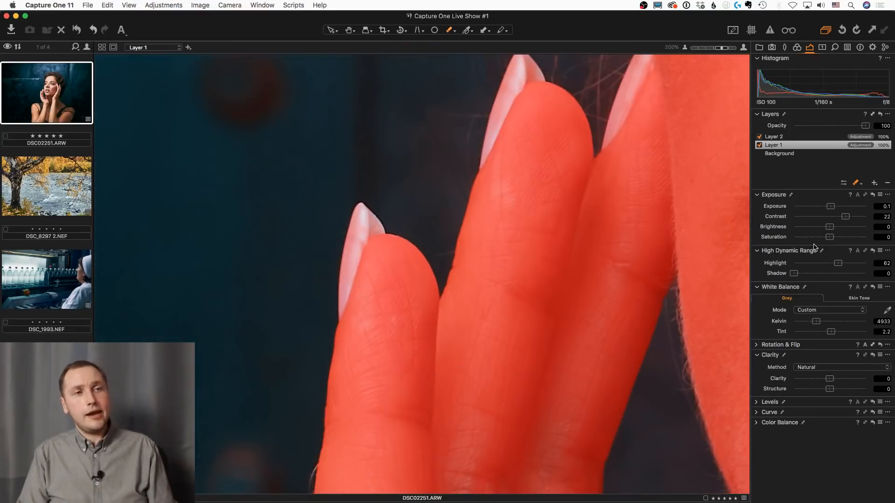
{"action": "key", "text": "space"}
{"action": "left_click_drag", "start_coordinate": [649, 351], "coordinate": [607, 303]}
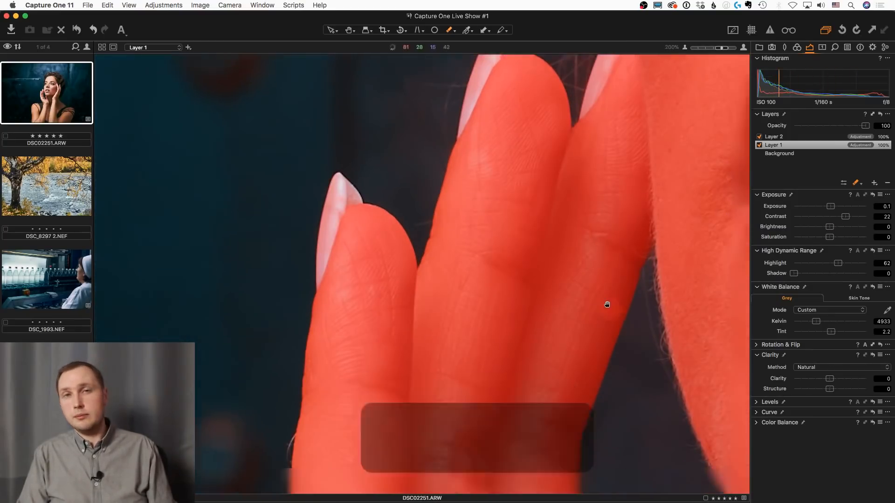
{"action": "key", "text": "m"}
{"action": "mouse_move", "coordinate": [845, 217]}
{"action": "left_mouse_down"}
{"action": "mouse_move", "coordinate": [839, 222]}
{"action": "mouse_move", "coordinate": [849, 223]}
{"action": "mouse_move", "coordinate": [815, 220]}
{"action": "mouse_move", "coordinate": [845, 220]}
{"action": "left_mouse_up"}
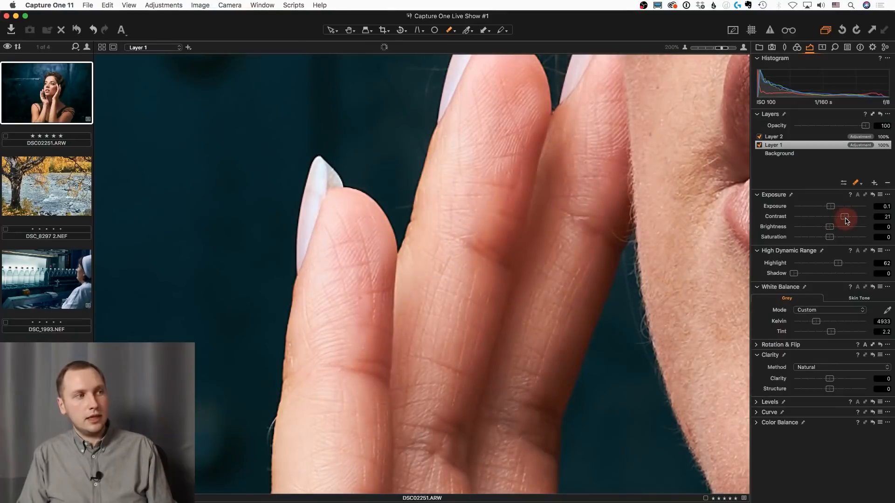
{"action": "scroll", "coordinate": [528, 292], "scroll_direction": "down", "scroll_amount": 10}
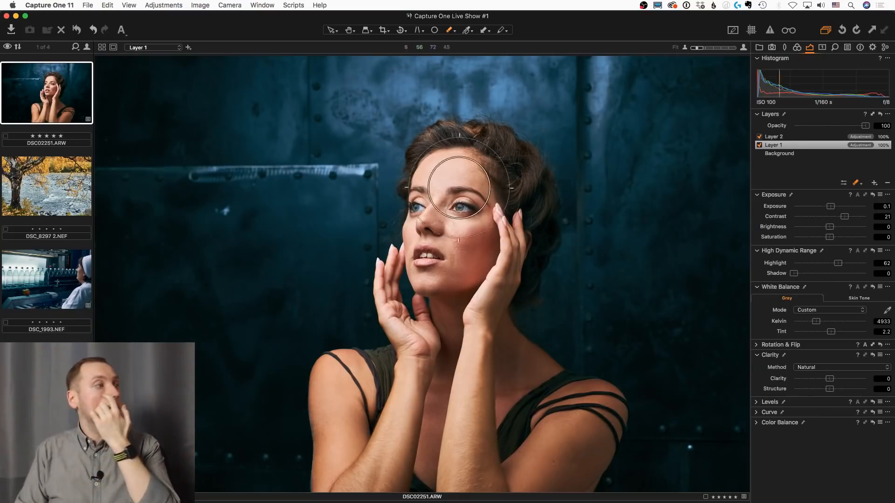
Open the Styles in Layers album and activate the Pan tool
{"action": "left_click", "coordinate": [758, 47]}
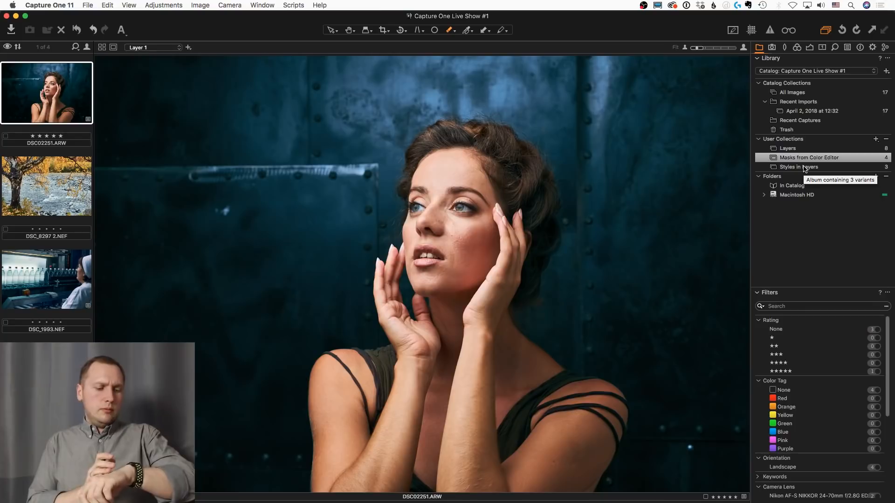
{"action": "left_click", "coordinate": [805, 167]}
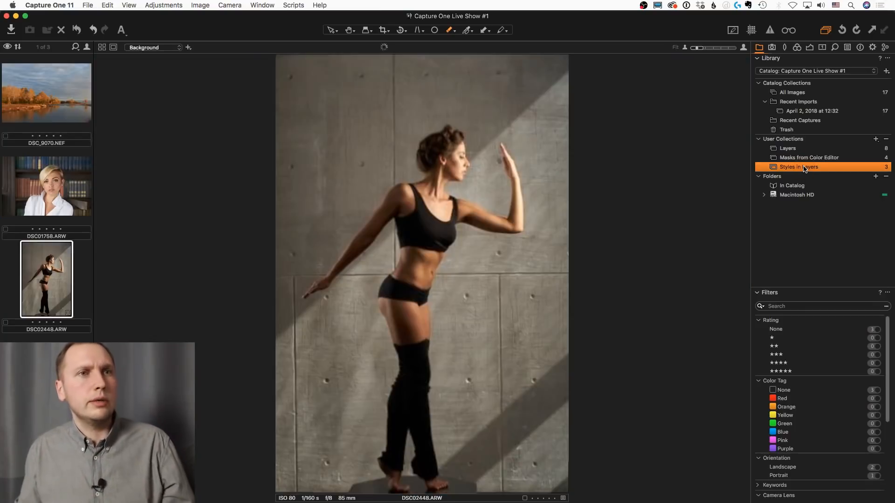
{"action": "key", "text": "h"}
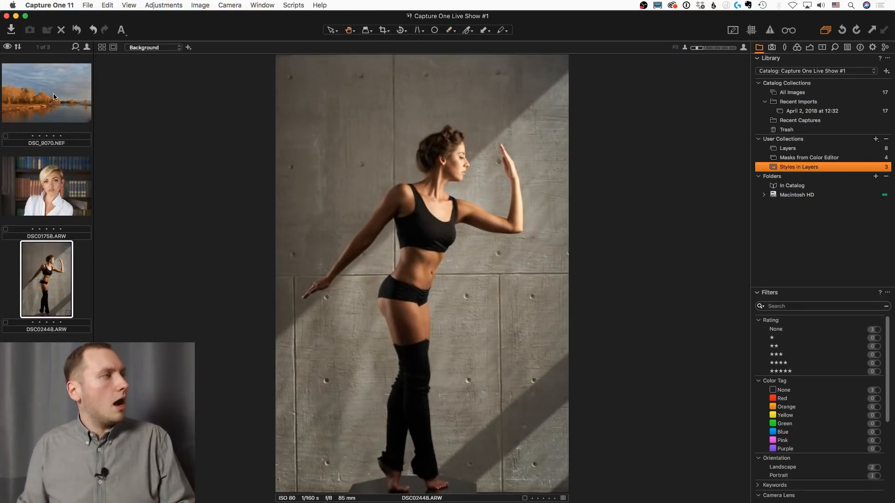
Add a filled adjustment layer to the landscape photo DSC_9070.NEF and check its mask overlay
{"action": "left_click", "coordinate": [54, 92]}
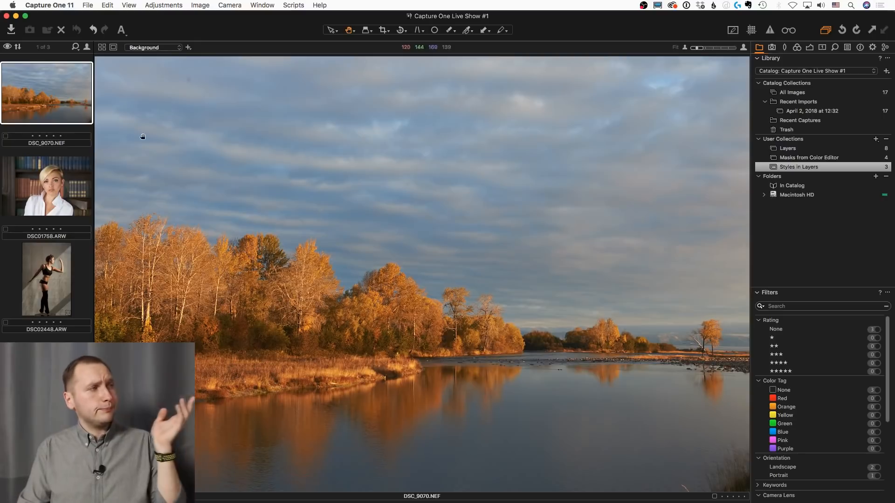
{"action": "left_click", "coordinate": [810, 48]}
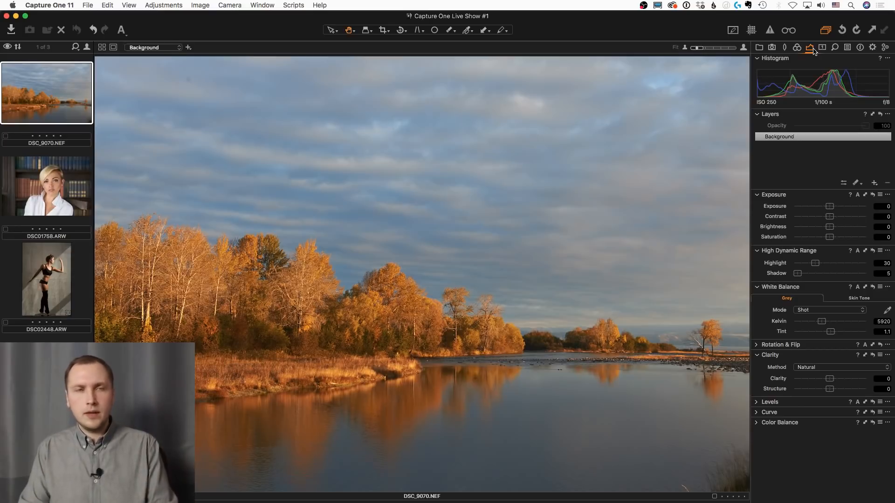
{"action": "left_click", "coordinate": [875, 183]}
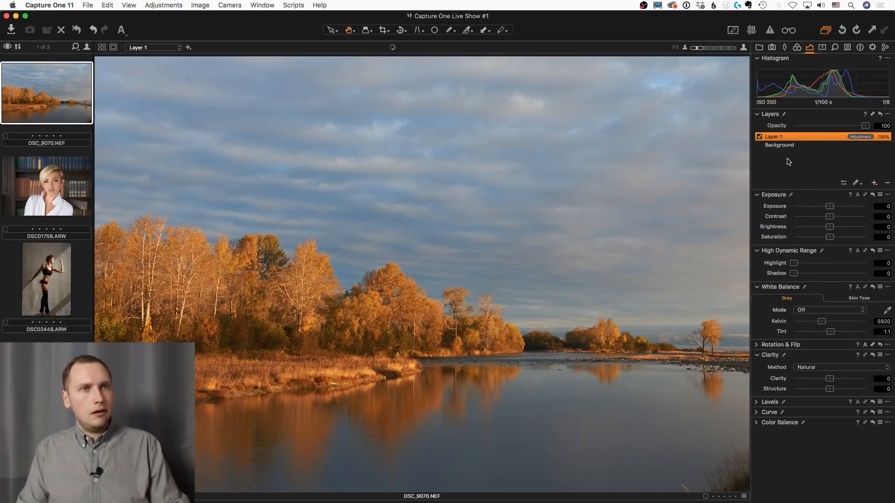
{"action": "key", "text": "m"}
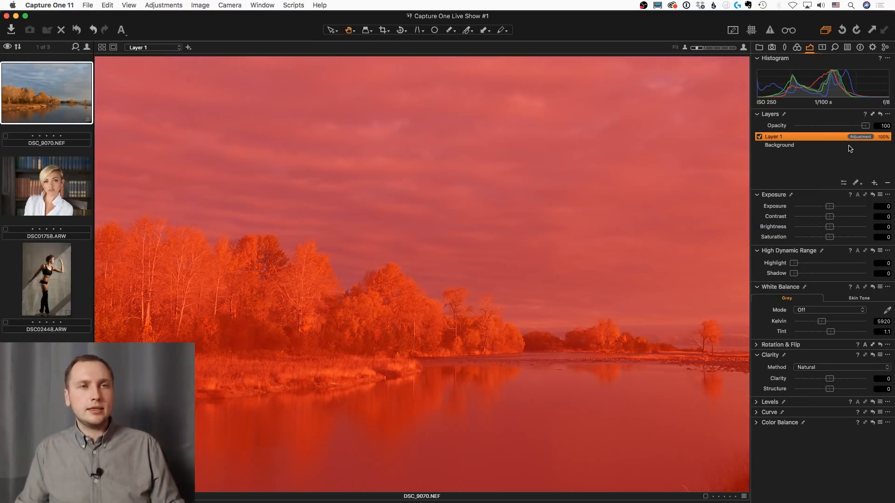
{"action": "key", "text": "m"}
Apply the user style "038 Kodak Royal Gold 400 v5 B T-balanced" from 2.1 - Color Film to Layer 1 at opacity 100
{"action": "right_click", "coordinate": [810, 137]}
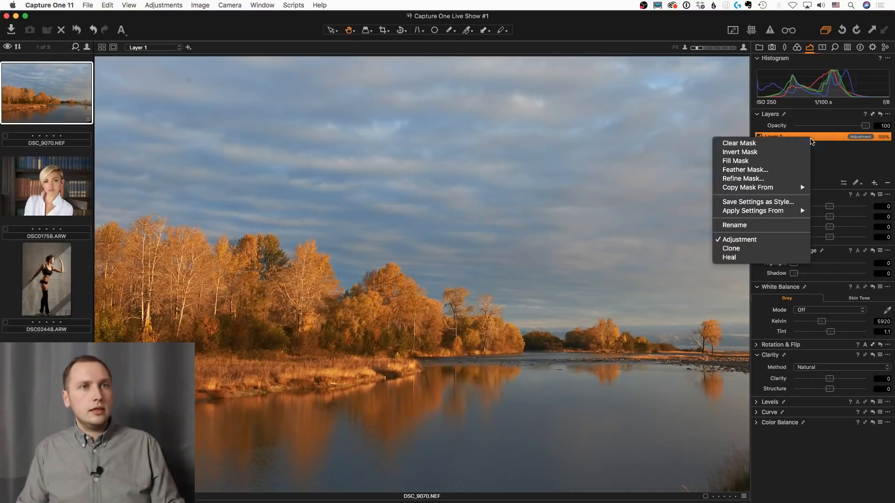
{"action": "mouse_move", "coordinate": [755, 192]}
{"action": "mouse_move", "coordinate": [764, 210]}
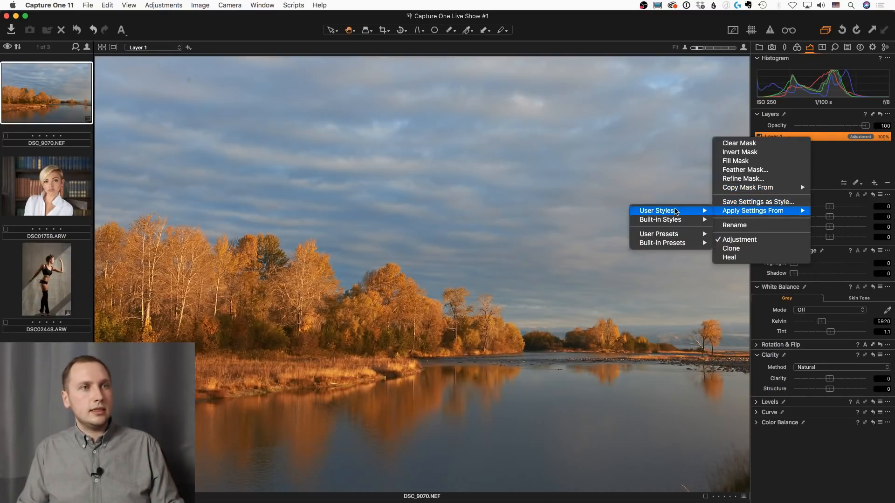
{"action": "mouse_move", "coordinate": [662, 210]}
{"action": "mouse_move", "coordinate": [565, 214]}
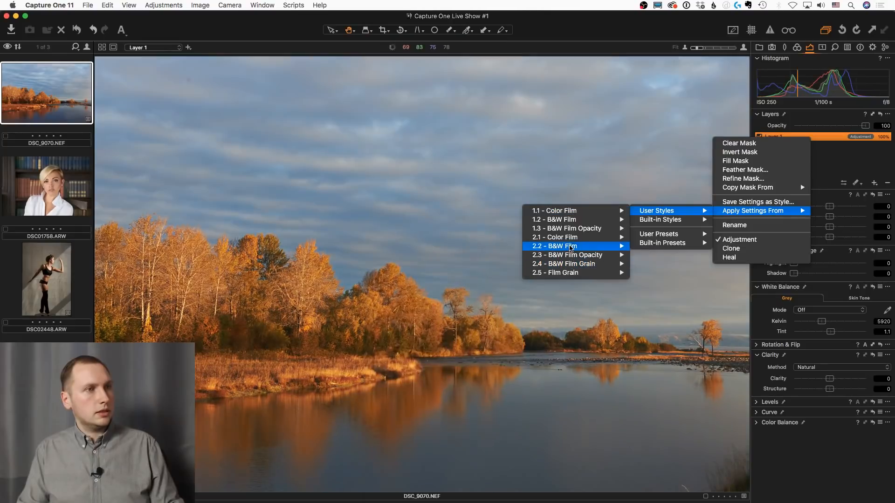
{"action": "mouse_move", "coordinate": [570, 242]}
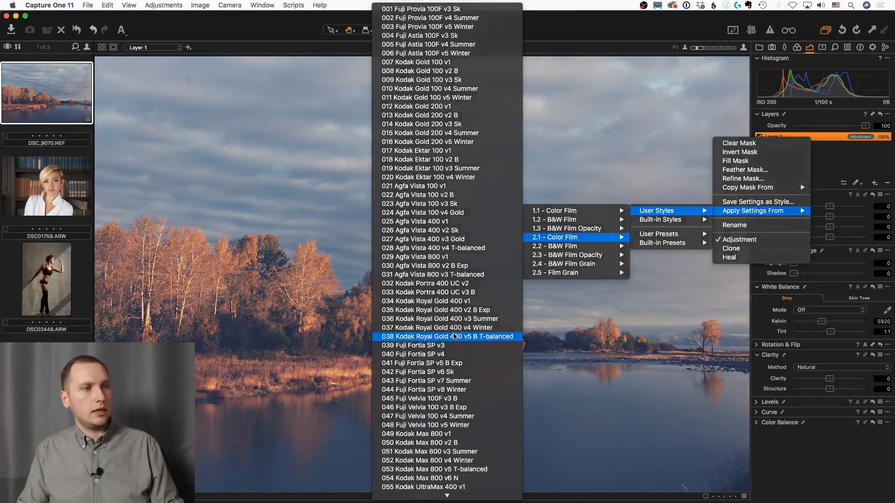
{"action": "left_click", "coordinate": [454, 336]}
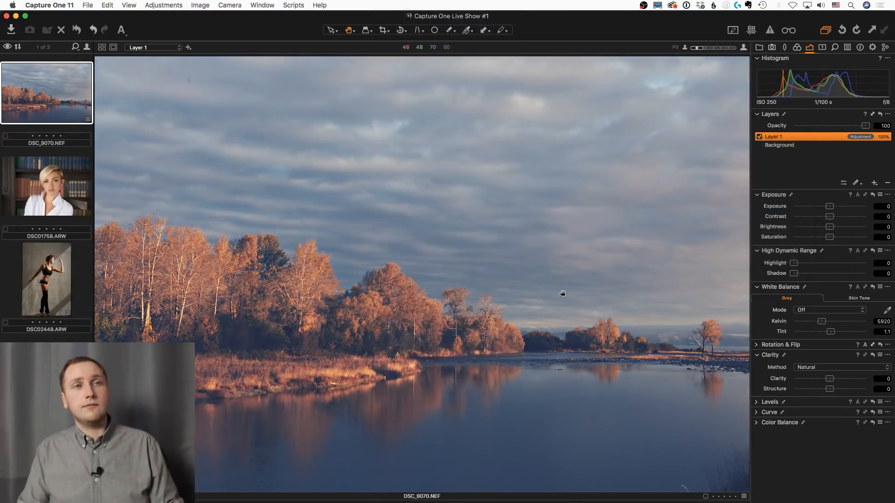
{"action": "left_click_drag", "start_coordinate": [871, 127], "coordinate": [893, 132]}
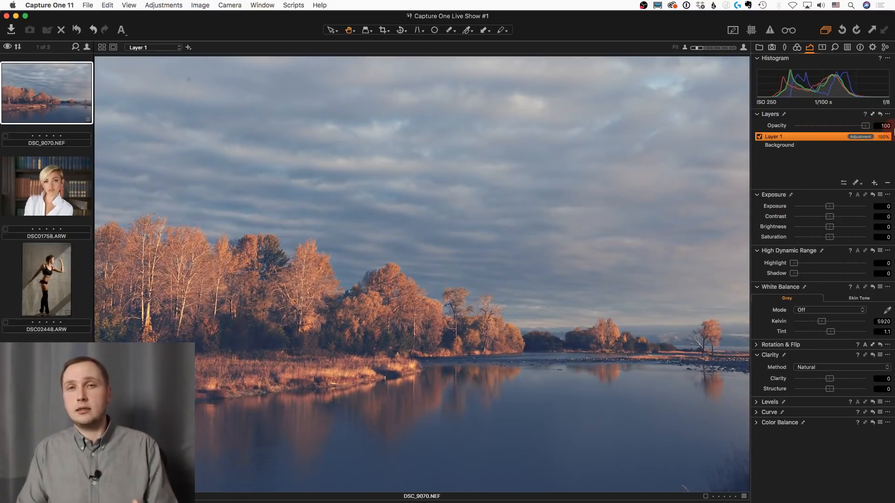
Brush a new layer mask over the woman's hair, face, neck and chest in DSC01758.ARW, with the overlay shown
{"action": "key", "text": "Down"}
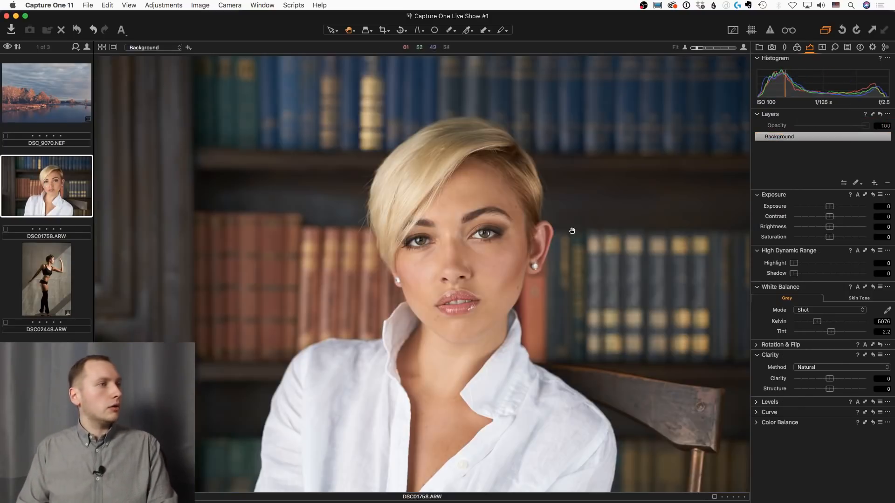
{"action": "key", "text": "b"}
{"action": "mouse_move", "coordinate": [463, 205]}
{"action": "left_mouse_down"}
{"action": "mouse_move", "coordinate": [443, 219]}
{"action": "mouse_move", "coordinate": [460, 241]}
{"action": "mouse_move", "coordinate": [396, 154]}
{"action": "mouse_move", "coordinate": [480, 165]}
{"action": "mouse_move", "coordinate": [499, 216]}
{"action": "mouse_move", "coordinate": [425, 261]}
{"action": "mouse_move", "coordinate": [443, 327]}
{"action": "mouse_move", "coordinate": [425, 356]}
{"action": "mouse_move", "coordinate": [481, 324]}
{"action": "mouse_move", "coordinate": [524, 214]}
{"action": "mouse_move", "coordinate": [463, 150]}
{"action": "mouse_move", "coordinate": [421, 182]}
{"action": "left_mouse_up"}
{"action": "key", "text": "m"}
{"action": "key", "text": "bracketleft"}
{"action": "key", "text": "bracketleft"}
{"action": "key", "text": "bracketleft"}
{"action": "key", "text": "bracketleft"}
{"action": "key", "text": "bracketleft"}
{"action": "key", "text": "bracketleft"}
{"action": "key", "text": "bracketleft"}
{"action": "key", "text": "bracketleft"}
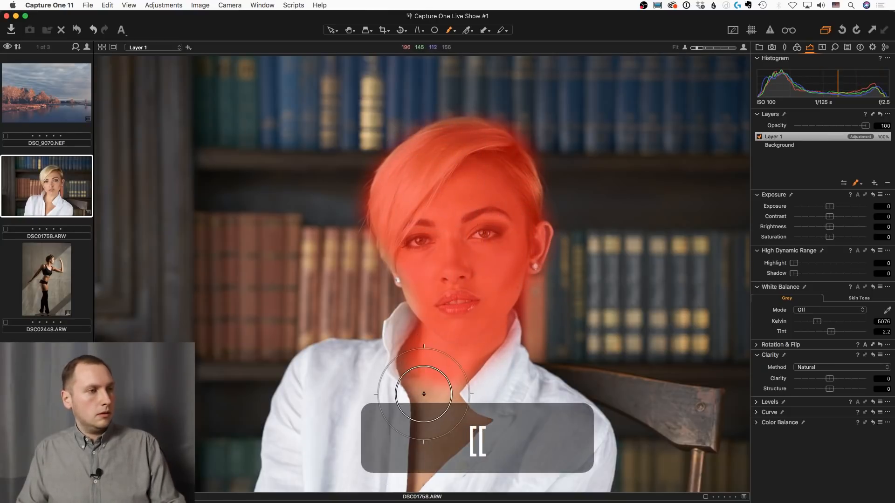
{"action": "mouse_move", "coordinate": [422, 386]}
{"action": "left_mouse_down"}
{"action": "mouse_move", "coordinate": [415, 461]}
{"action": "mouse_move", "coordinate": [423, 464]}
{"action": "mouse_move", "coordinate": [458, 425]}
{"action": "mouse_move", "coordinate": [443, 402]}
{"action": "left_mouse_up"}
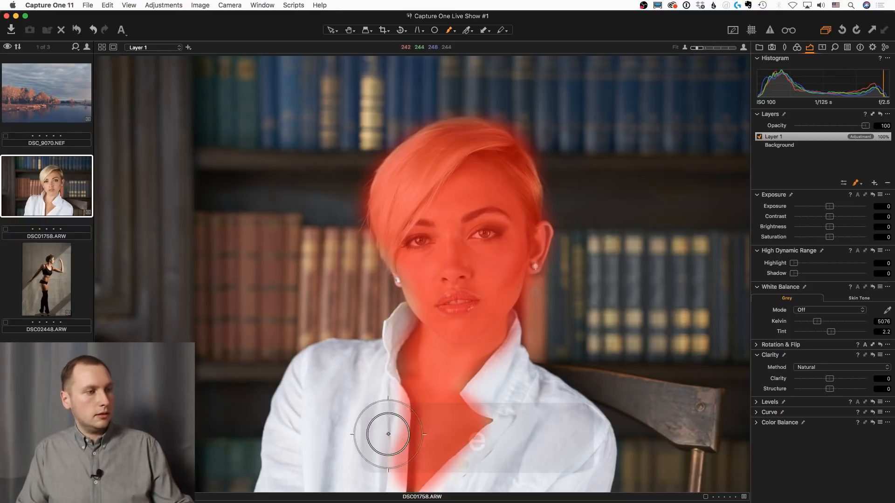
Erase the mask spill along the shirt and refine Layer 1's mask with a radius of 300
{"action": "key", "text": "e"}
{"action": "left_click", "coordinate": [378, 465]}
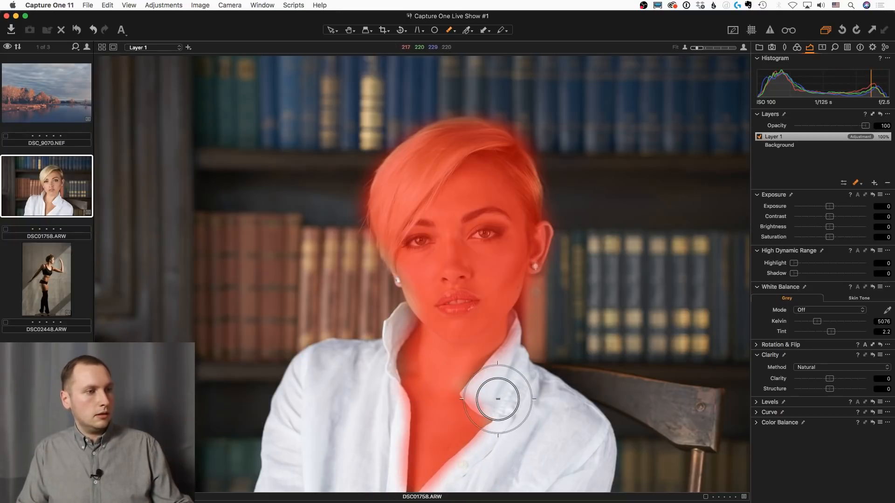
{"action": "key", "text": "ctrl+r"}
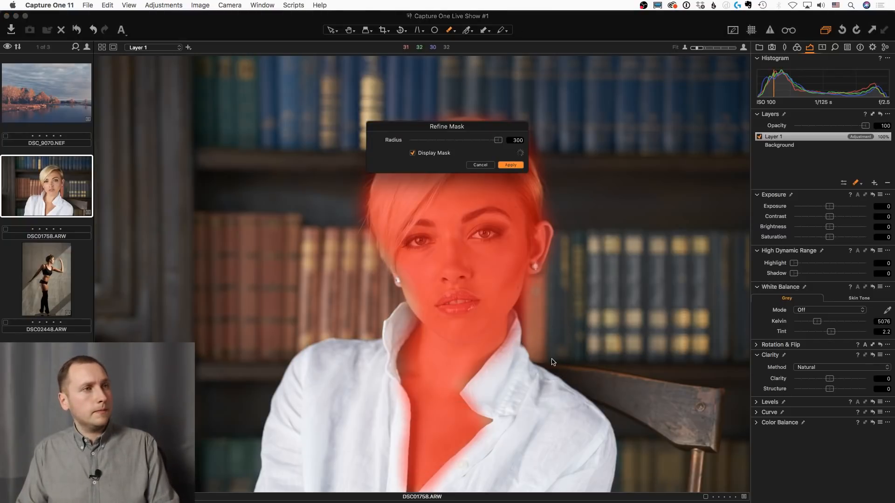
{"action": "left_click", "coordinate": [511, 165]}
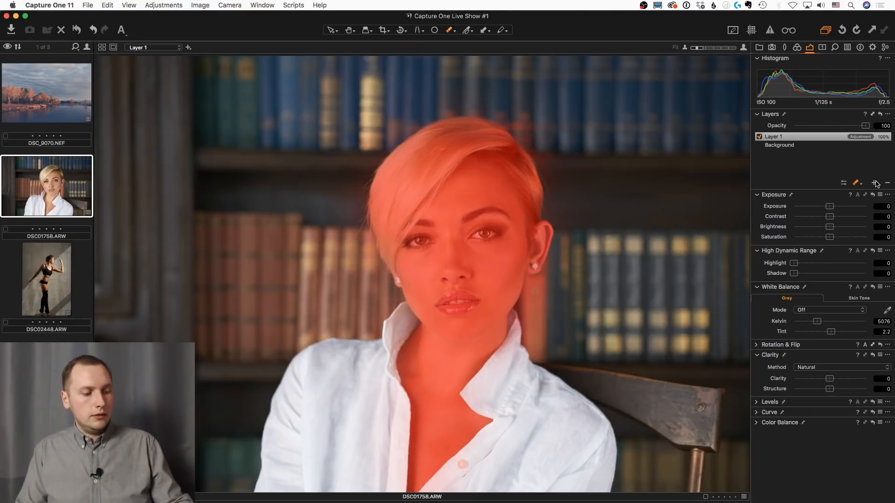
Add Layer 2, copy Layer 1's mask into it and invert the copy to cover the background and shirt
{"action": "key", "text": "ctrl+n"}
{"action": "right_click", "coordinate": [797, 137]}
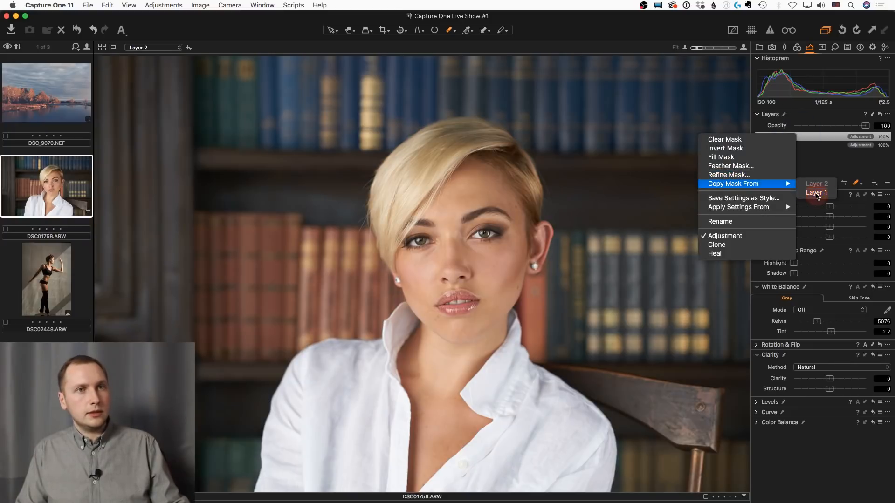
{"action": "left_click", "coordinate": [816, 194]}
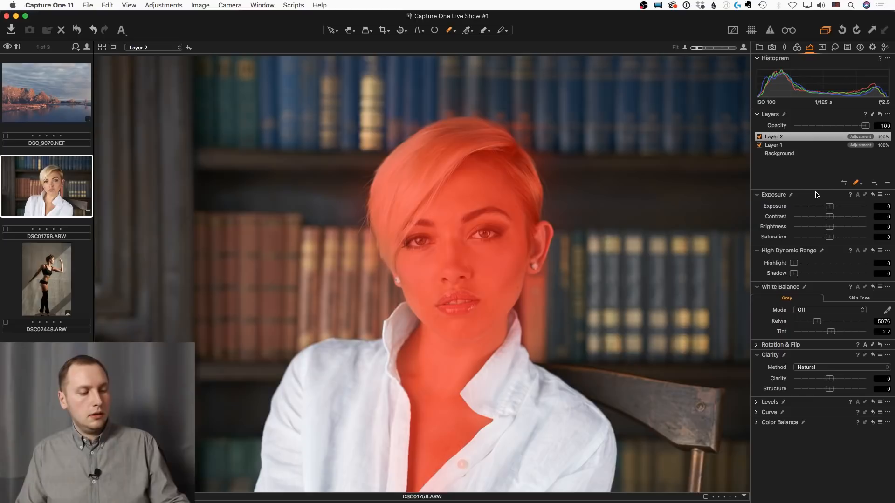
{"action": "key", "text": "ctrl+i"}
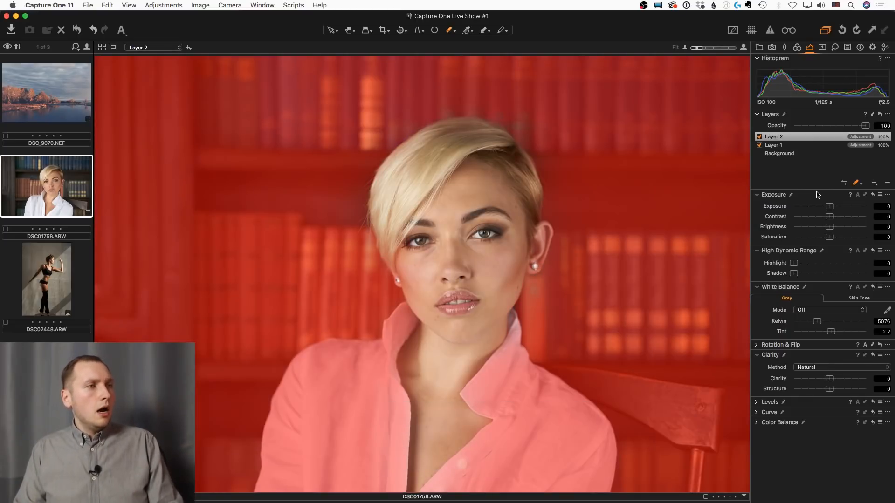
Compare the mask overlays of Layer 1 and Layer 2, and hide the overlay
{"action": "left_click", "coordinate": [800, 148]}
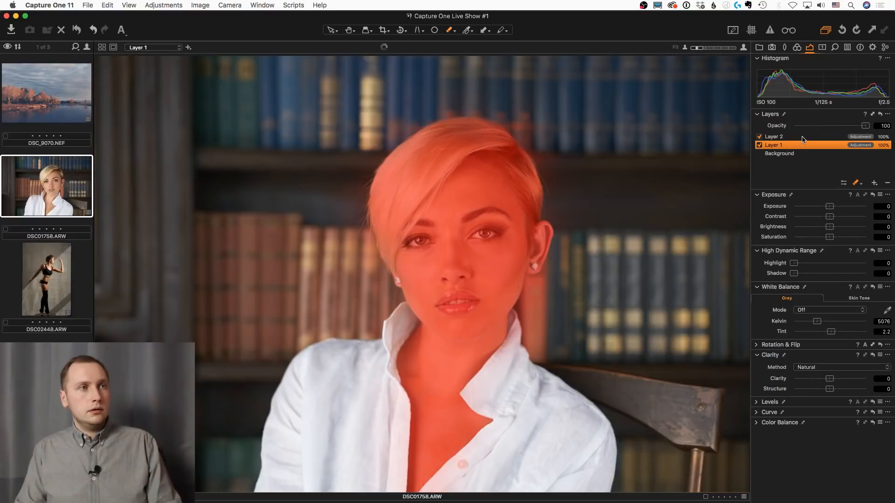
{"action": "left_click", "coordinate": [803, 140]}
{"action": "key", "text": "m"}
Apply the user style "021 Kodak Portra 400VC v2" from 1.1 - Color Film to Layer 1
{"action": "left_click", "coordinate": [803, 147]}
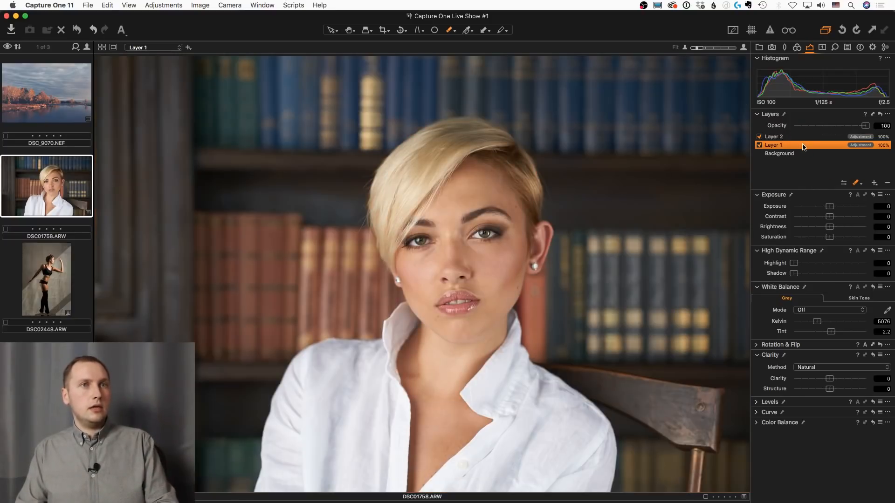
{"action": "right_click", "coordinate": [803, 148]}
{"action": "mouse_move", "coordinate": [767, 221]}
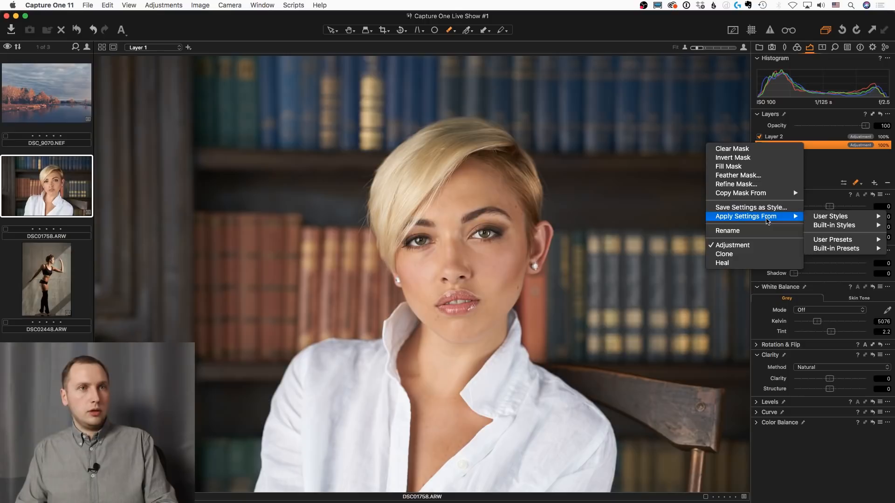
{"action": "mouse_move", "coordinate": [834, 217]}
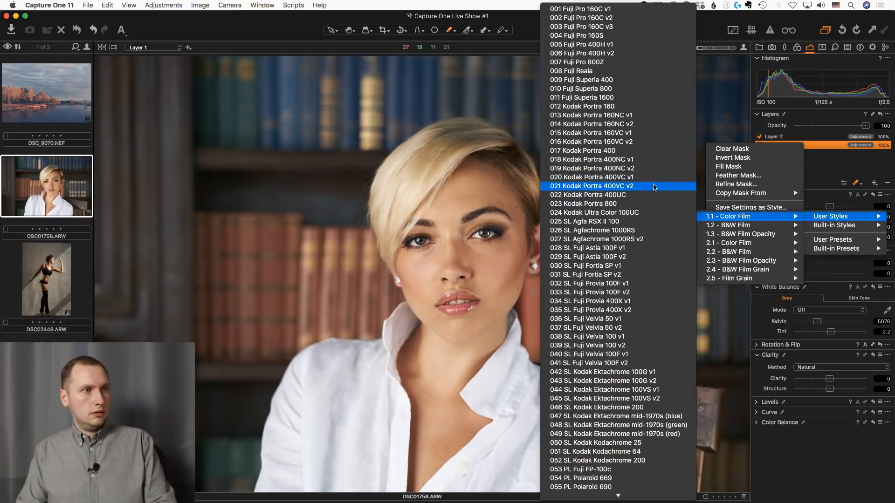
{"action": "left_click", "coordinate": [654, 186]}
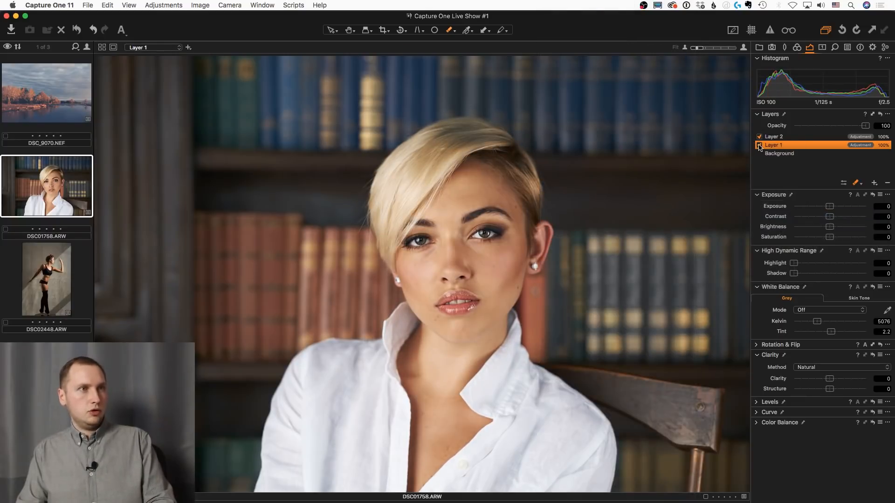
Set Layer 1's opacity to 60 and compare the portrait with the layer switched on and off
{"action": "left_click", "coordinate": [760, 145]}
{"action": "left_click", "coordinate": [759, 146]}
{"action": "left_click", "coordinate": [759, 146]}
{"action": "left_click", "coordinate": [759, 145]}
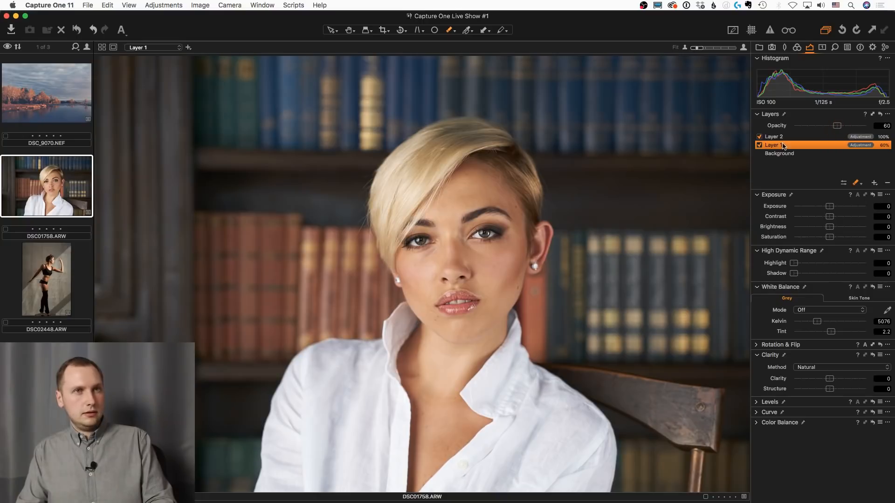
{"action": "left_click", "coordinate": [760, 146]}
{"action": "left_click", "coordinate": [760, 146]}
{"action": "left_click", "coordinate": [760, 146]}
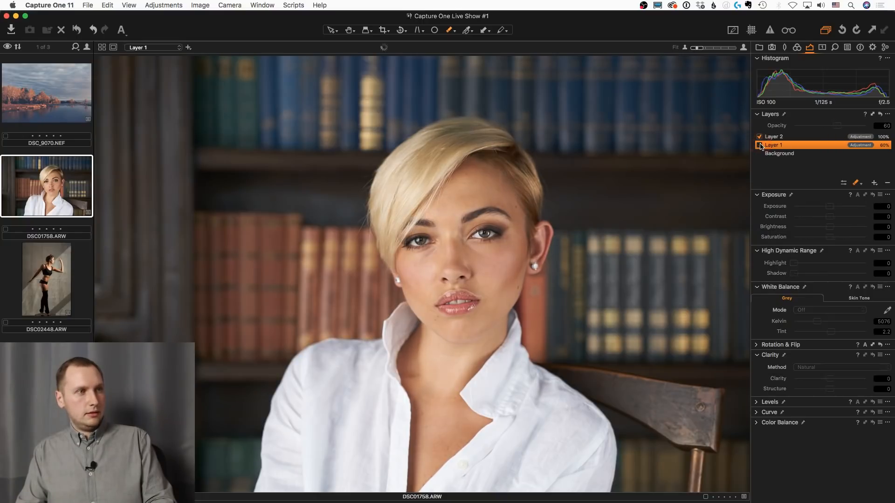
{"action": "left_click", "coordinate": [760, 146]}
Apply the user style "052 Kodak Max 800 v4 Winter" to Layer 2 and set its opacity to 41 and clarity to 56
{"action": "left_click", "coordinate": [799, 137]}
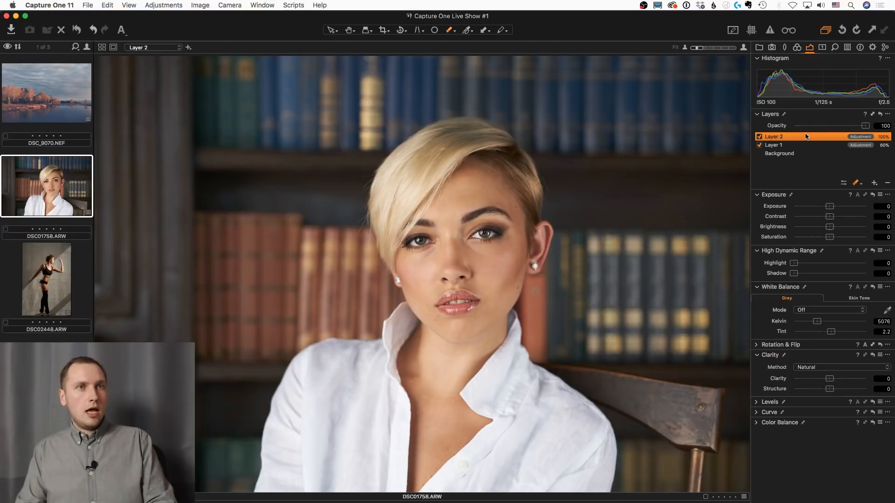
{"action": "right_click", "coordinate": [807, 136]}
{"action": "mouse_move", "coordinate": [751, 206]}
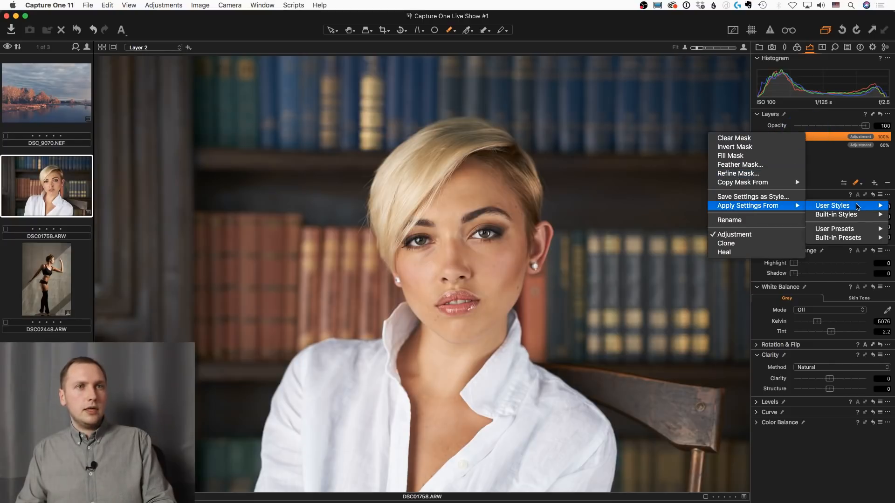
{"action": "mouse_move", "coordinate": [753, 254]}
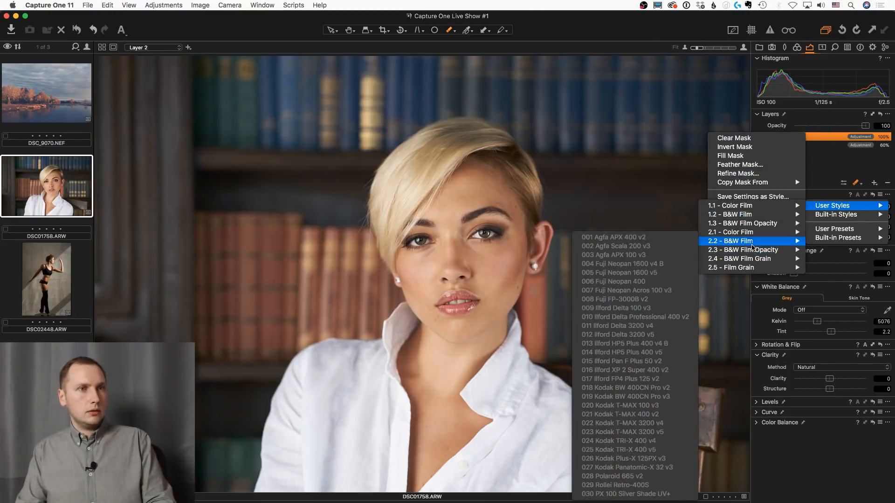
{"action": "mouse_move", "coordinate": [751, 233]}
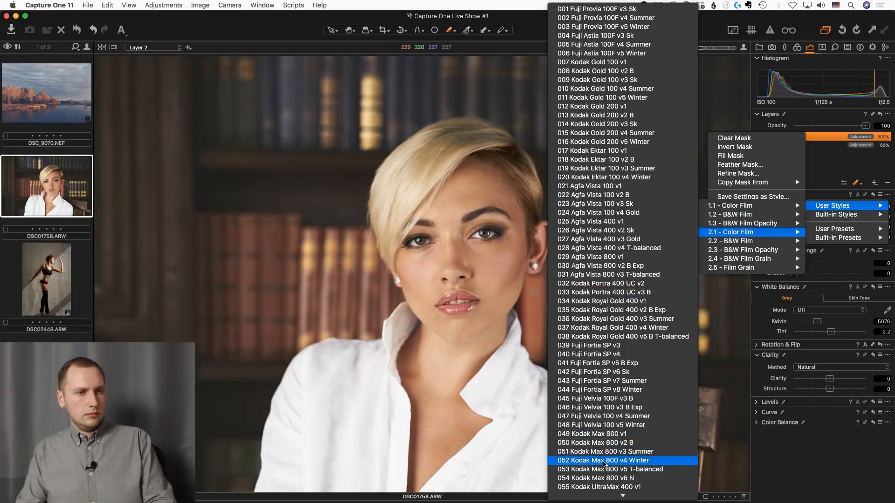
{"action": "left_click", "coordinate": [604, 461]}
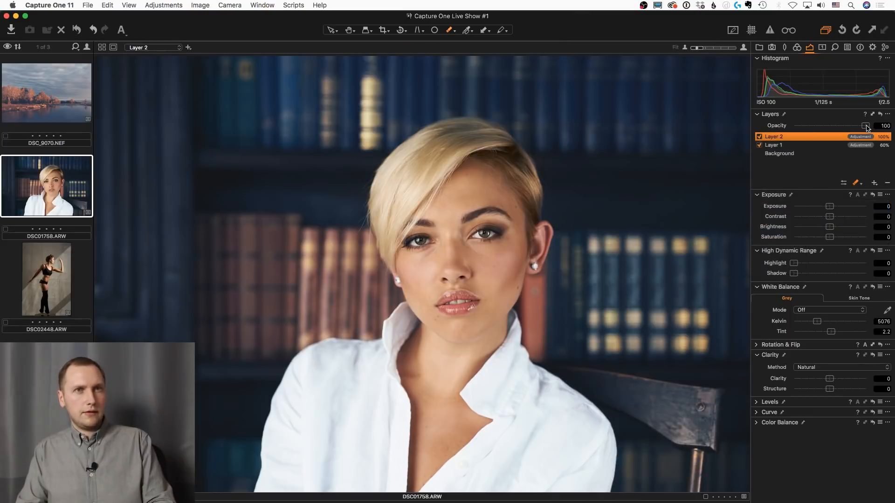
{"action": "left_click_drag", "start_coordinate": [866, 127], "coordinate": [832, 126]}
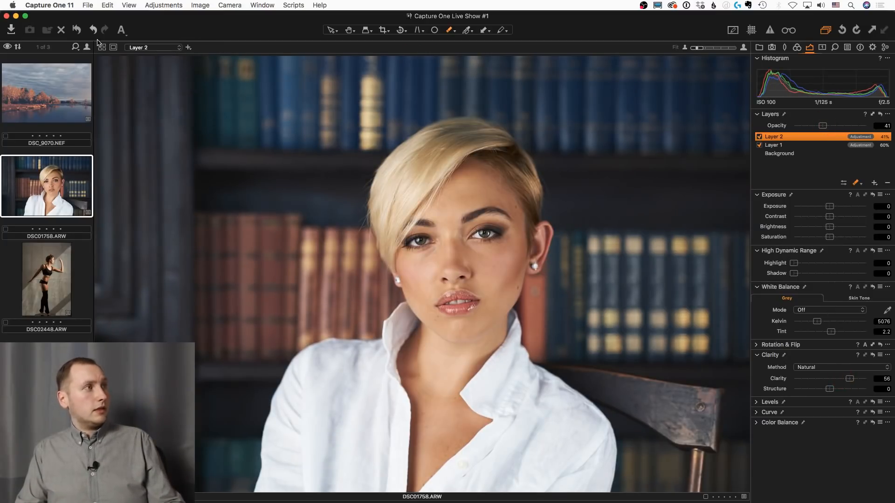
Compare the portrait before and after all adjustments by temporarily previewing it without them
{"action": "left_click", "coordinate": [76, 32]}
{"action": "left_click", "coordinate": [76, 33]}
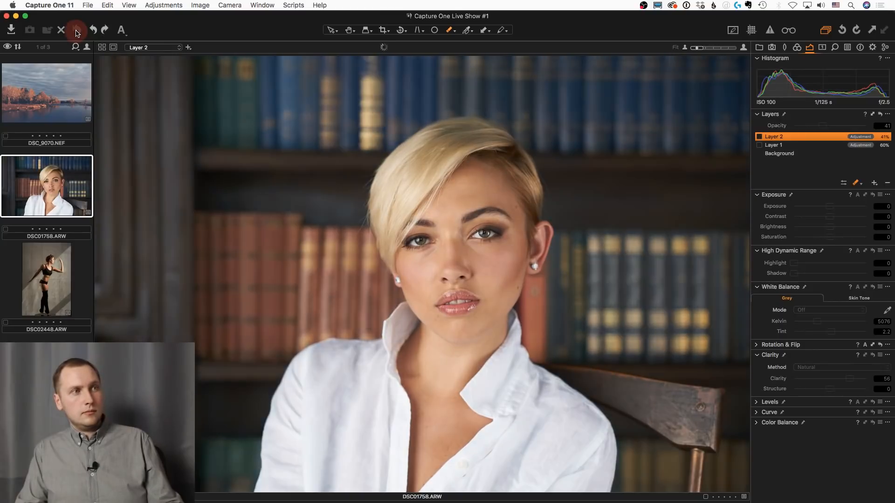
{"action": "left_click", "coordinate": [77, 33]}
{"action": "left_click", "coordinate": [77, 33]}
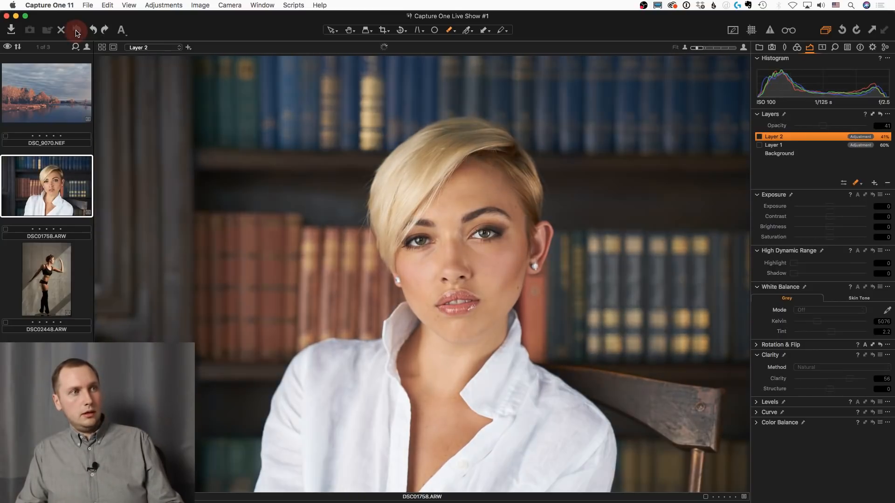
{"action": "left_click", "coordinate": [77, 33]}
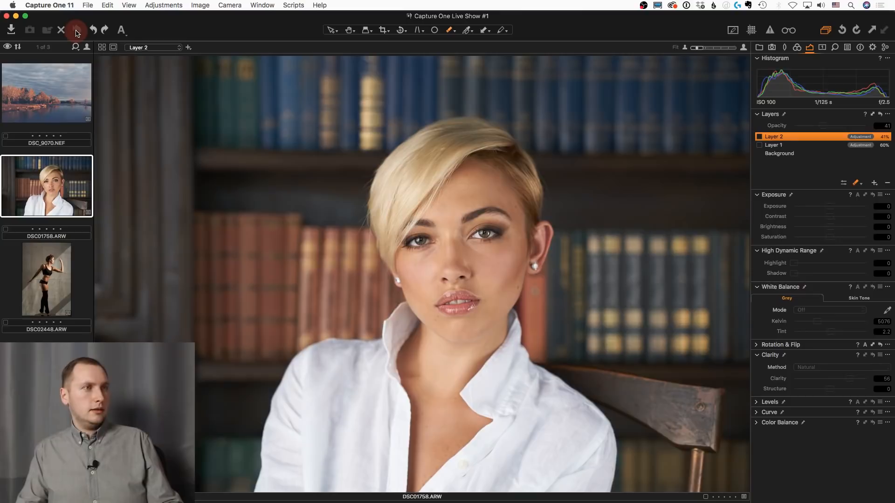
Select the photo DSC02448.ARW and preview the user styles in 1.1 - Color Film on it
{"action": "left_click", "coordinate": [77, 32]}
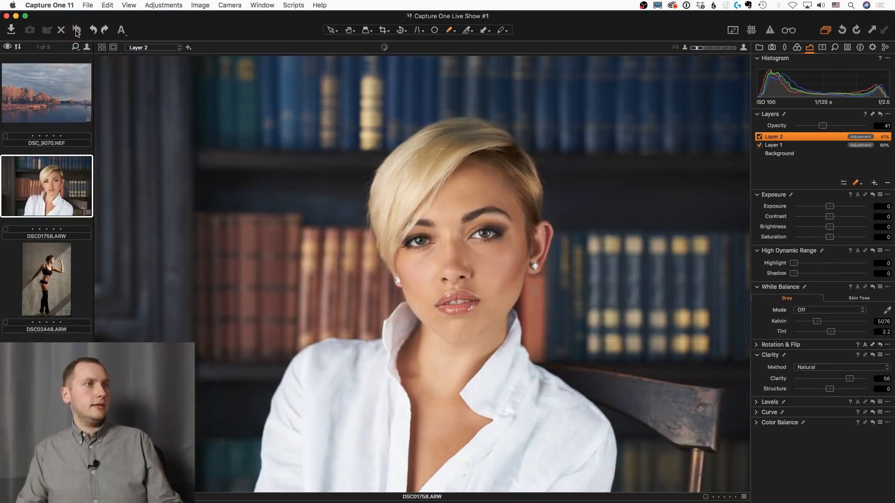
{"action": "left_click", "coordinate": [63, 271]}
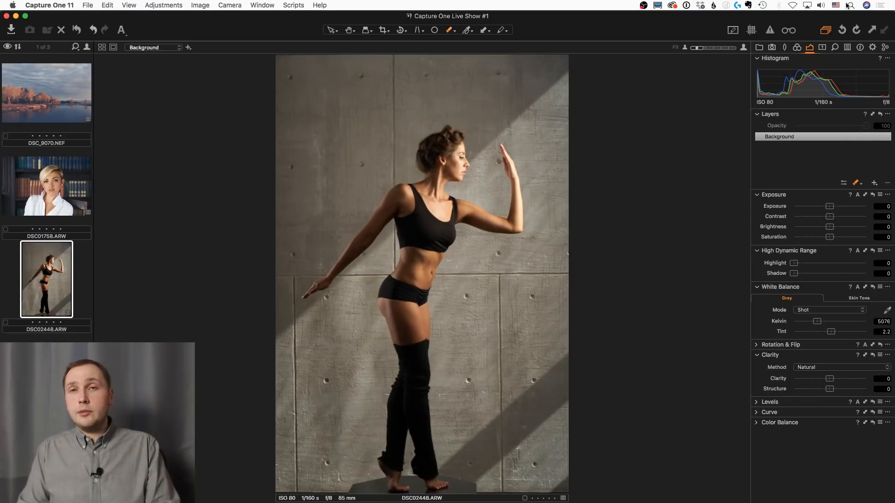
{"action": "left_click", "coordinate": [847, 48]}
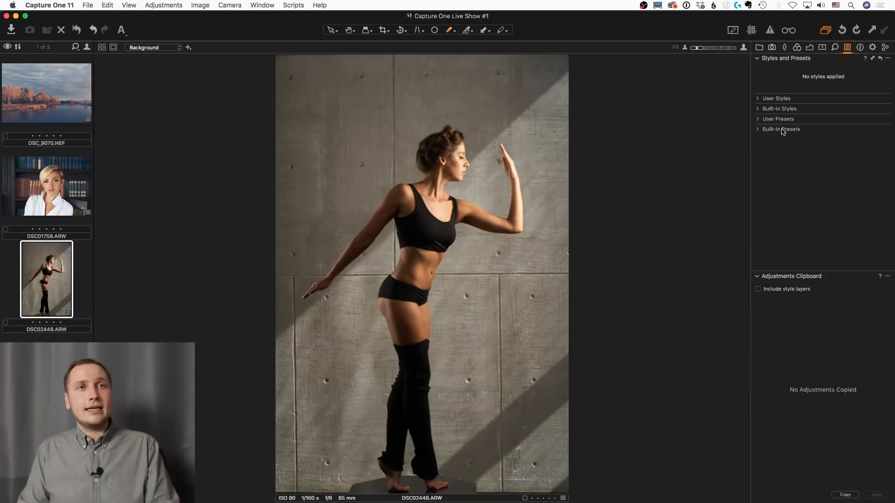
{"action": "left_click", "coordinate": [759, 99]}
{"action": "left_click", "coordinate": [764, 107]}
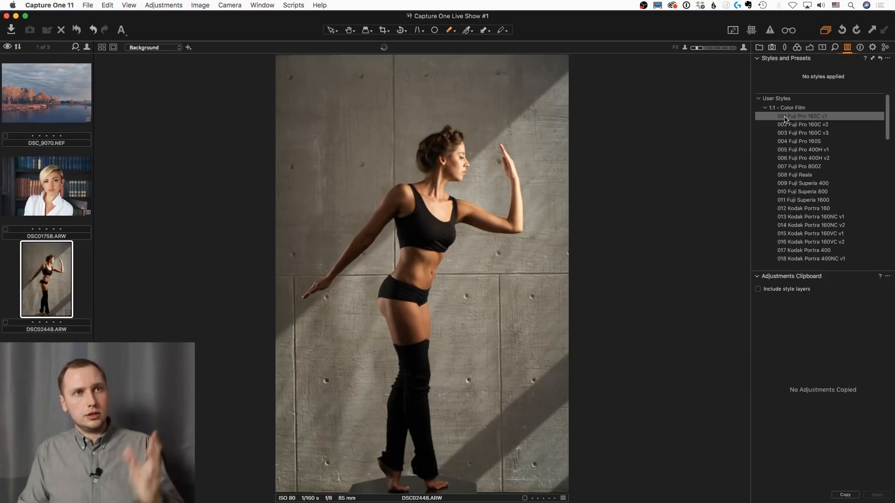
{"action": "scroll", "coordinate": [787, 144], "scroll_direction": "down", "scroll_amount": 1}
{"action": "scroll", "coordinate": [787, 149], "scroll_direction": "down", "scroll_amount": 5}
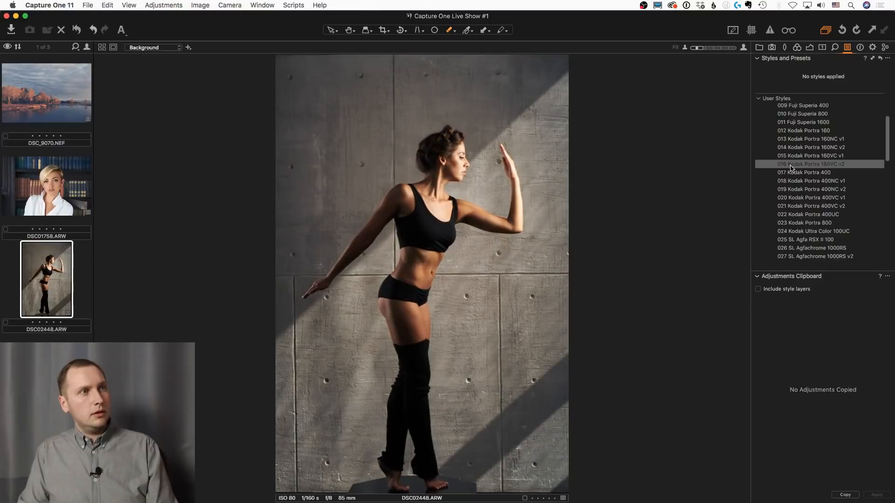
{"action": "scroll", "coordinate": [791, 160], "scroll_direction": "down", "scroll_amount": 1}
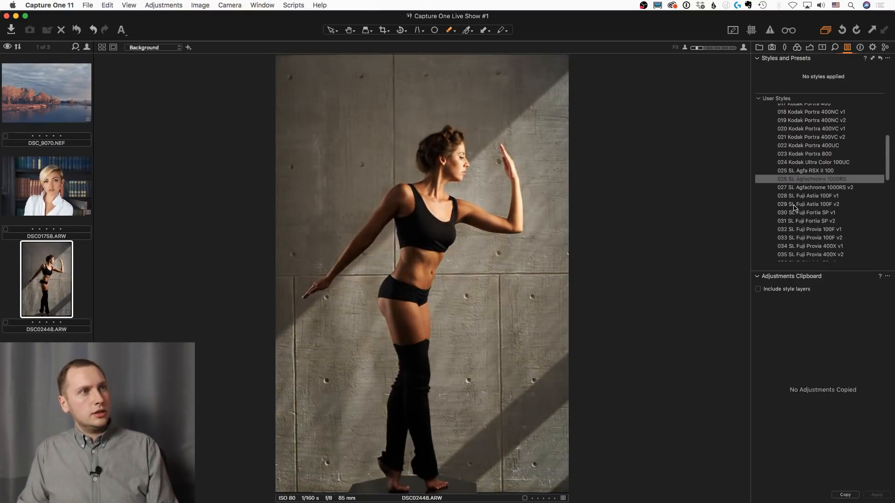
{"action": "scroll", "coordinate": [798, 215], "scroll_direction": "down", "scroll_amount": 3}
{"action": "scroll", "coordinate": [800, 225], "scroll_direction": "down", "scroll_amount": 5}
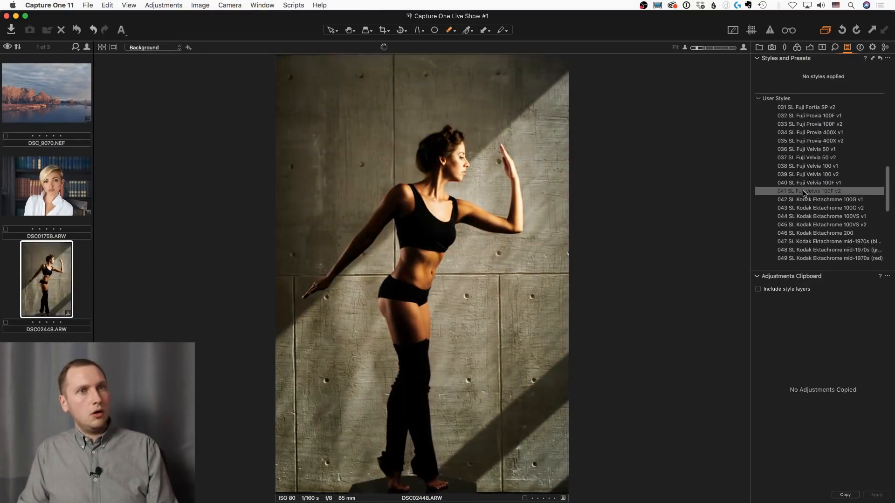
{"action": "scroll", "coordinate": [801, 223], "scroll_direction": "down", "scroll_amount": 2}
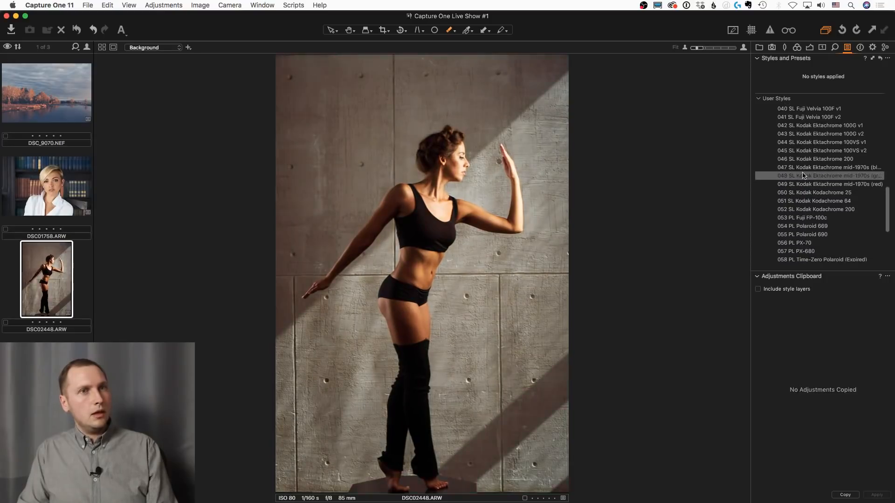
{"action": "scroll", "coordinate": [804, 198], "scroll_direction": "down", "scroll_amount": 2}
{"action": "scroll", "coordinate": [792, 195], "scroll_direction": "up", "scroll_amount": 15}
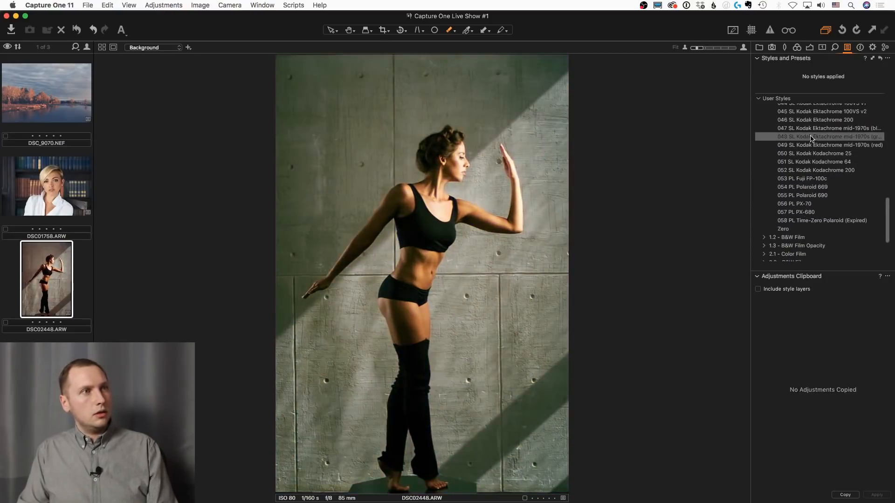
Preview the user styles in 2.1 - Color Film on the photo of the dancer
{"action": "left_click", "coordinate": [765, 108]}
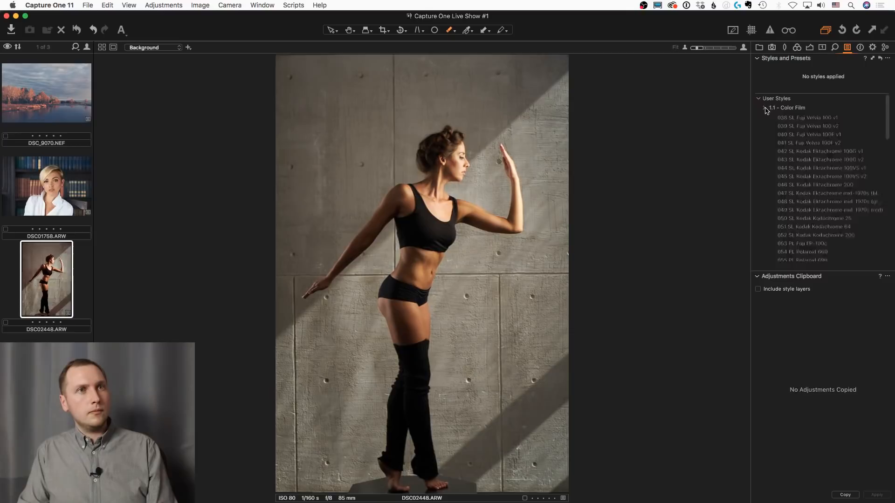
{"action": "left_click", "coordinate": [765, 133]}
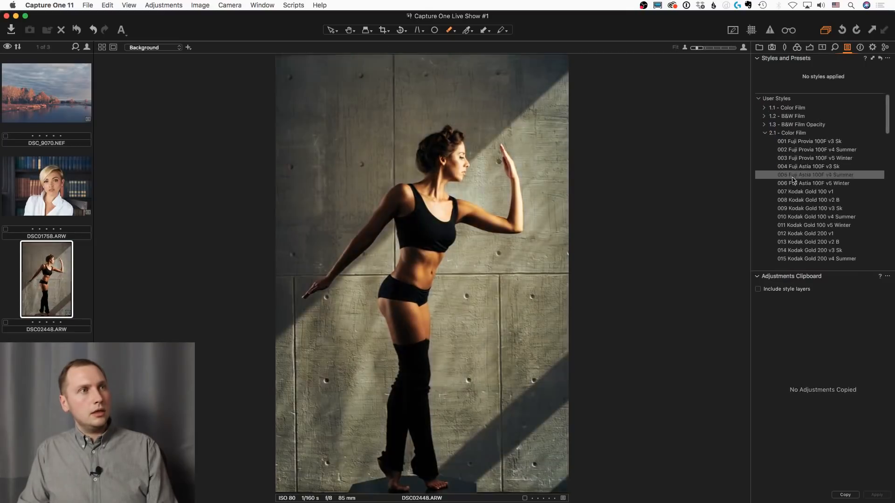
{"action": "scroll", "coordinate": [794, 195], "scroll_direction": "down", "scroll_amount": 2}
{"action": "scroll", "coordinate": [795, 205], "scroll_direction": "down", "scroll_amount": 6}
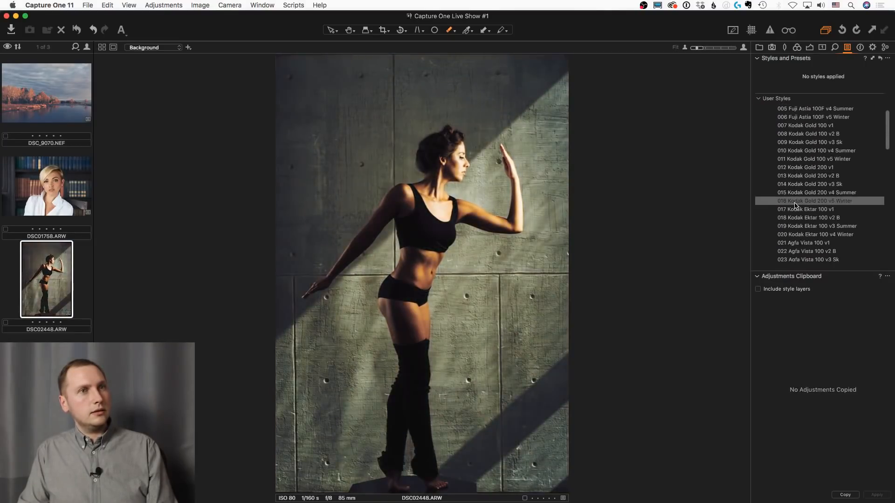
{"action": "scroll", "coordinate": [796, 223], "scroll_direction": "down", "scroll_amount": 3}
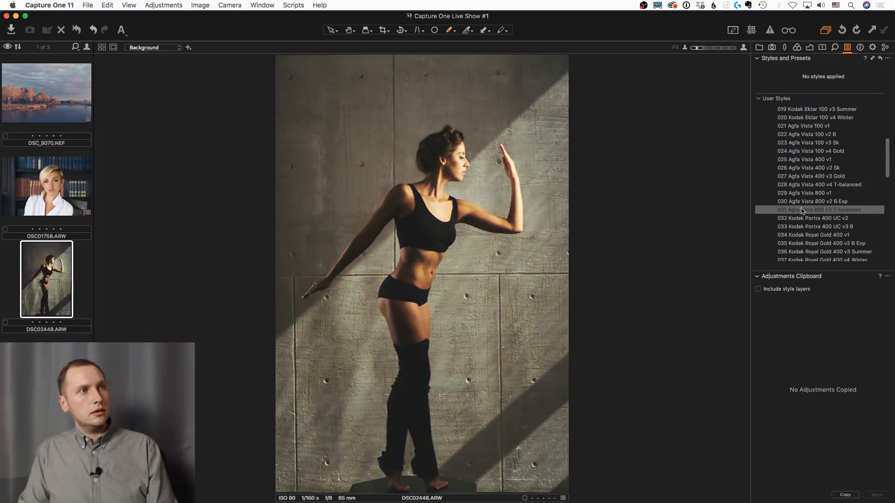
Set the Background layer's exposure to -0.47 and contrast to 8
{"action": "left_click", "coordinate": [809, 48]}
{"action": "left_click_drag", "start_coordinate": [833, 203], "coordinate": [825, 206]}
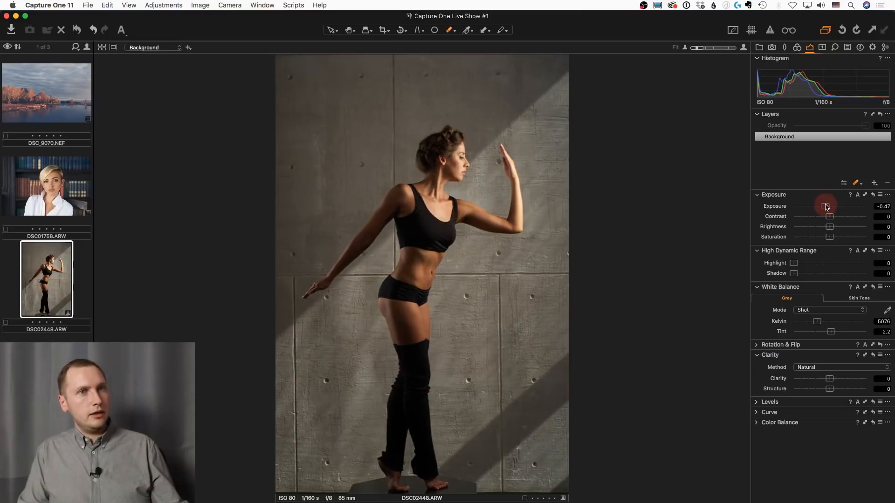
{"action": "left_click", "coordinate": [833, 217]}
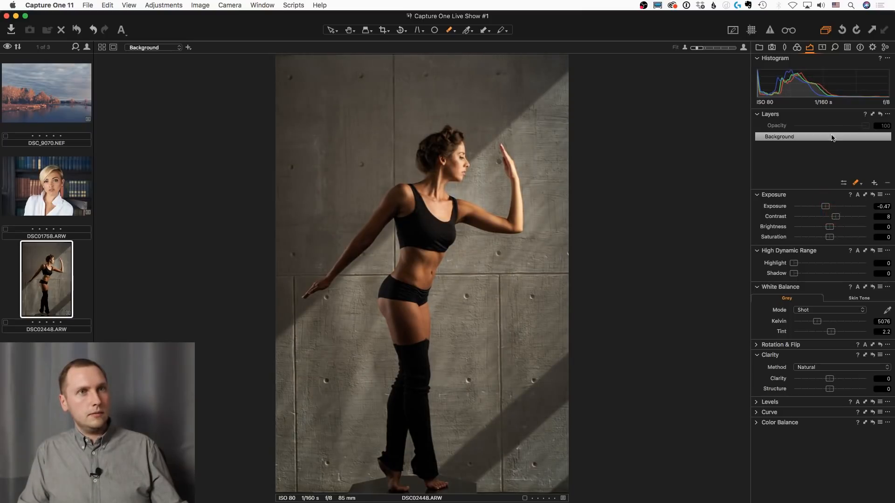
Apply the user style "058 Kodak UltraMax 400 v4 Winter" from 2.1 - Color Film to the Background
{"action": "left_click", "coordinate": [847, 47]}
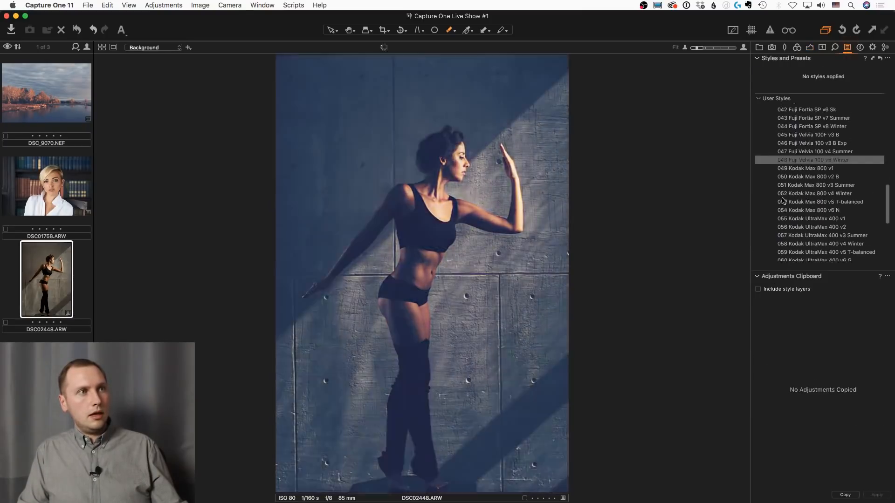
{"action": "scroll", "coordinate": [797, 200], "scroll_direction": "down", "scroll_amount": 5}
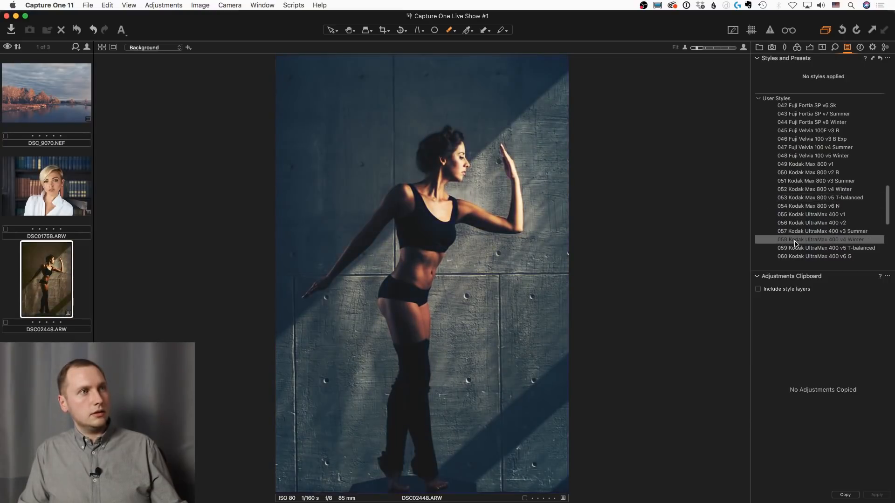
{"action": "left_click", "coordinate": [794, 241]}
Recover highlights and shadows on the Background by setting Highlight to 89 and Shadow to 8
{"action": "left_click", "coordinate": [810, 48]}
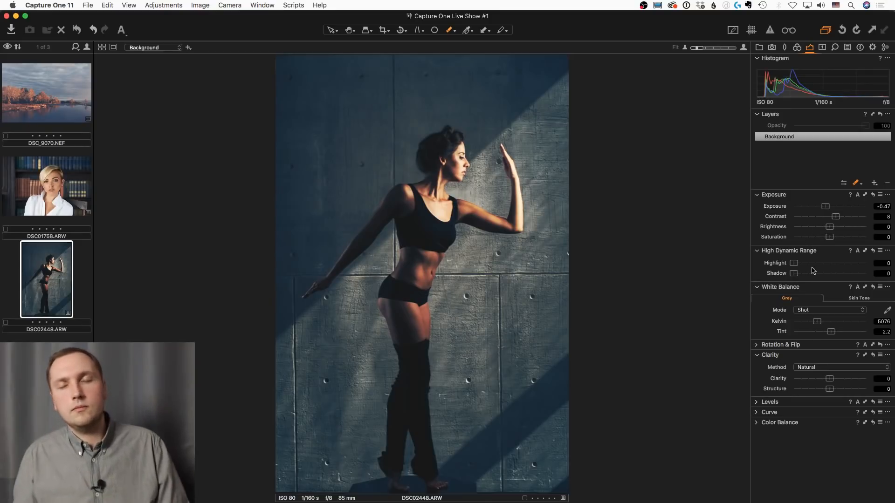
{"action": "left_click_drag", "start_coordinate": [811, 263], "coordinate": [859, 264]}
{"action": "left_click_drag", "start_coordinate": [805, 277], "coordinate": [800, 277]}
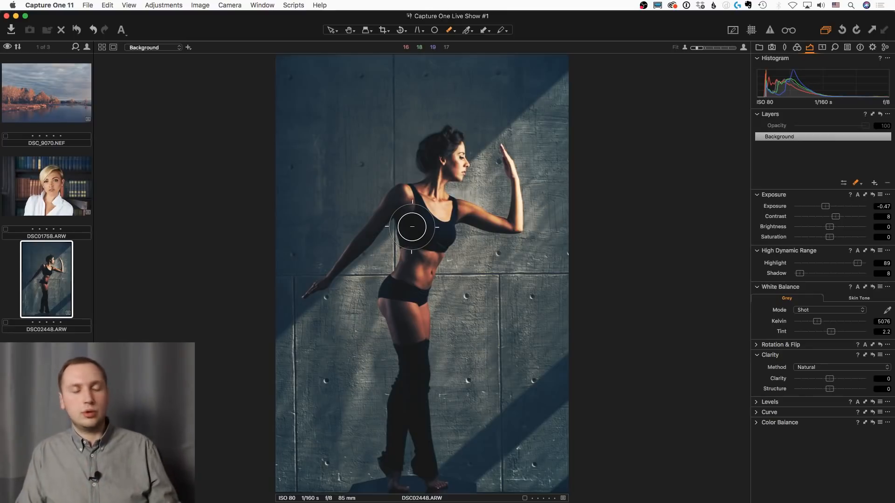
Switch to Chrome, view the free film styles page and its usage guide on 1styles.pro, and return to Capture One
{"action": "key", "text": "super+Tab"}
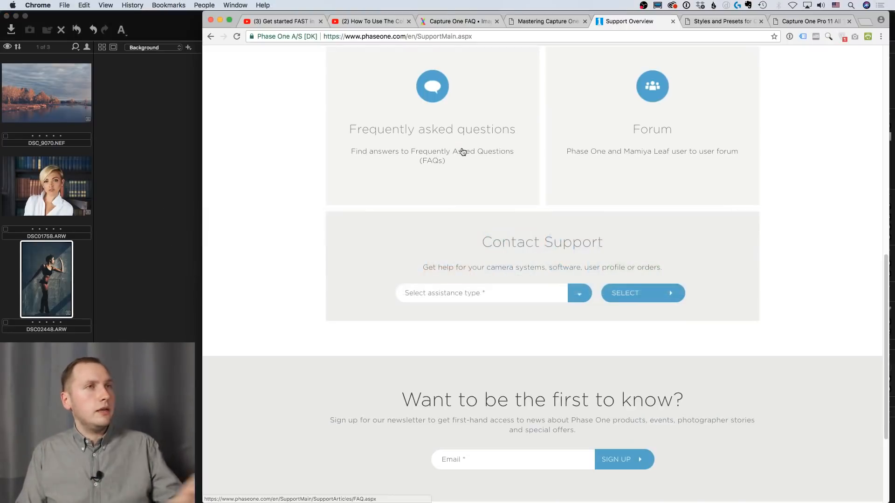
{"action": "left_click", "coordinate": [810, 21]}
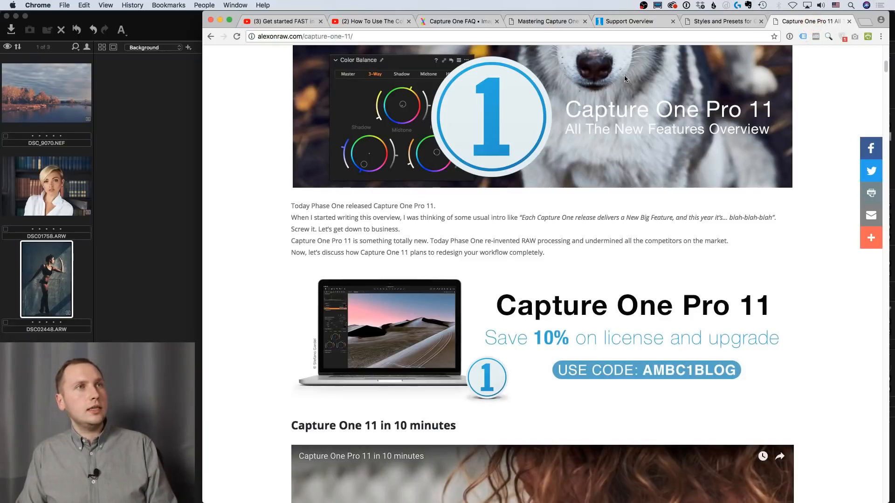
{"action": "left_click", "coordinate": [712, 22]}
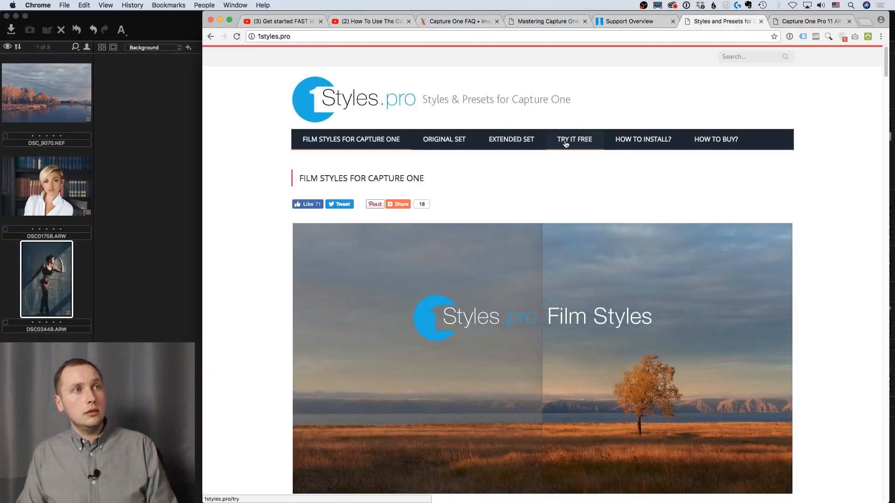
{"action": "left_click", "coordinate": [565, 143]}
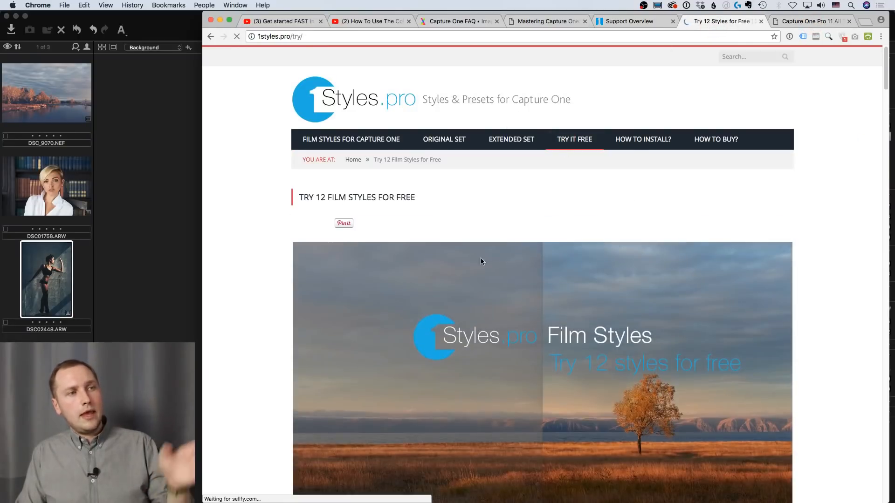
{"action": "scroll", "coordinate": [316, 263], "scroll_direction": "down", "scroll_amount": 6}
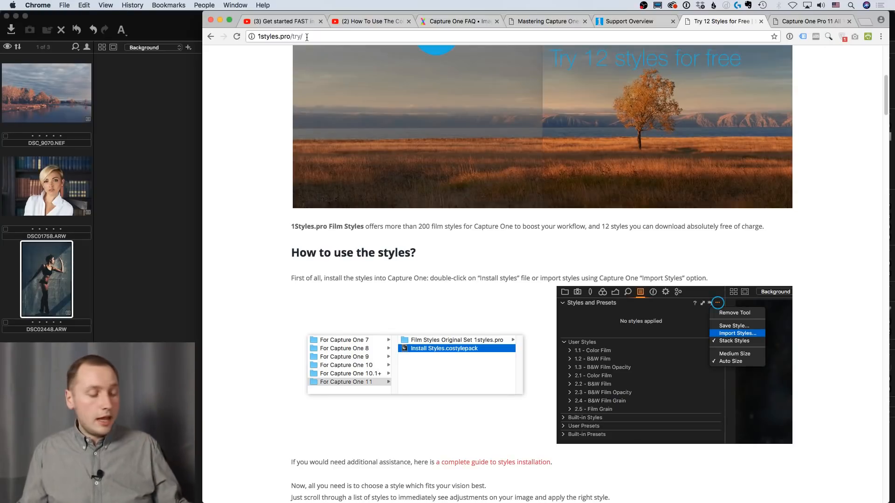
{"action": "left_click", "coordinate": [190, 199]}
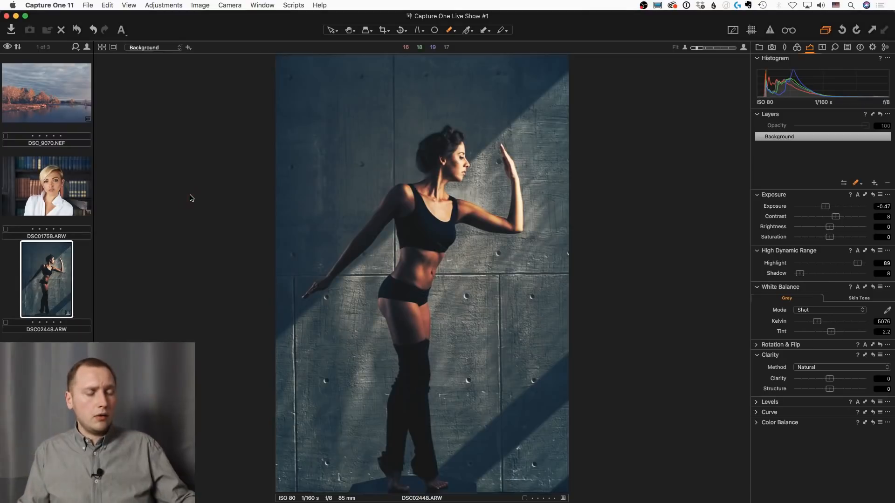
{"action": "key", "text": "ctrl+alt+s"}
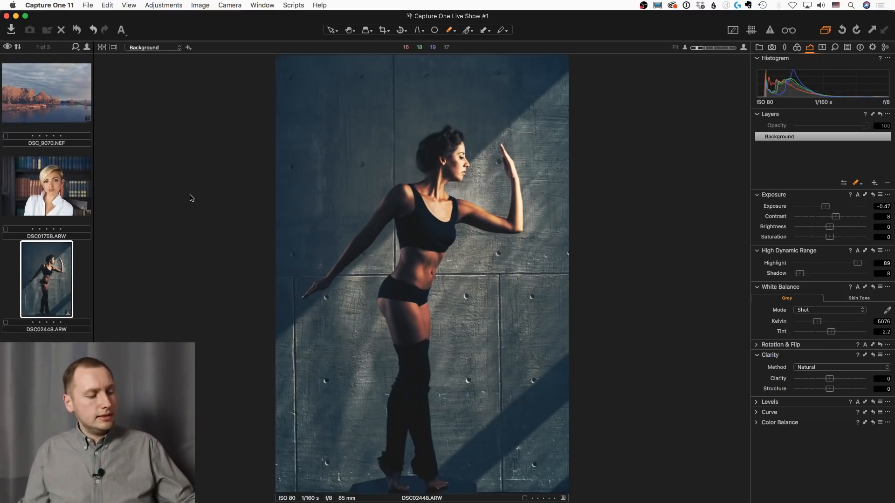
{"action": "key", "text": "ctrl+alt+d"}
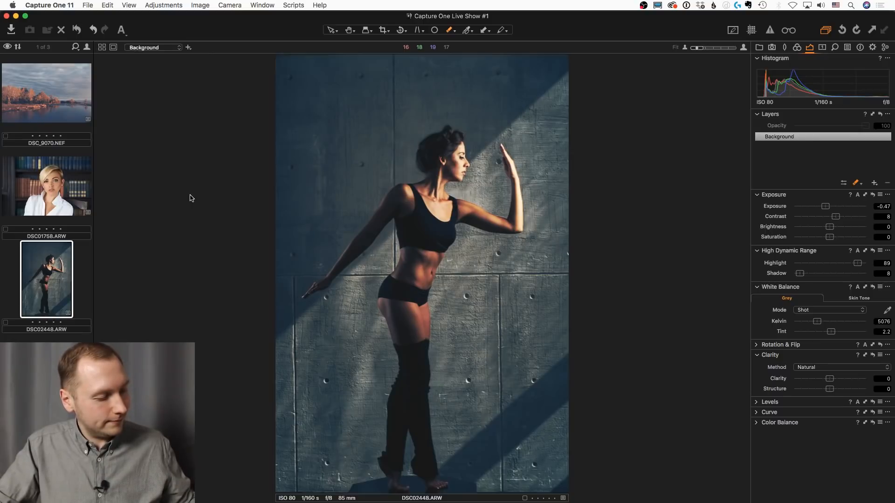
{"action": "key", "text": "ctrl+alt+q"}
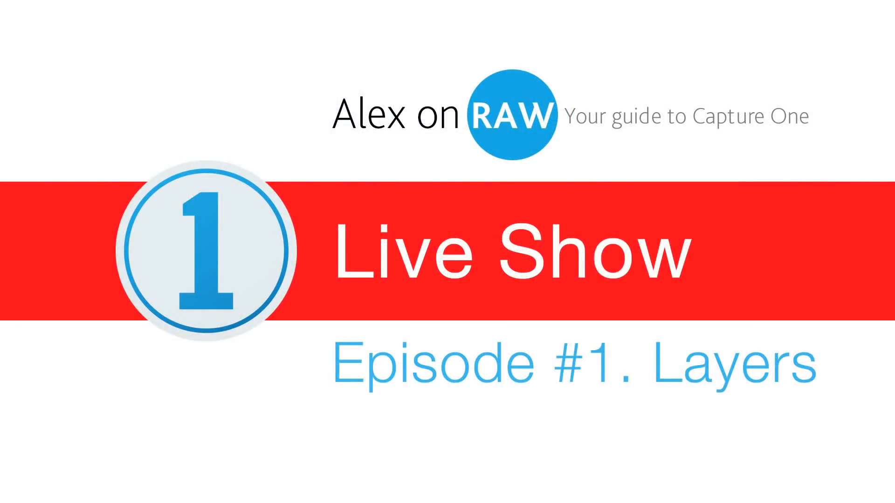